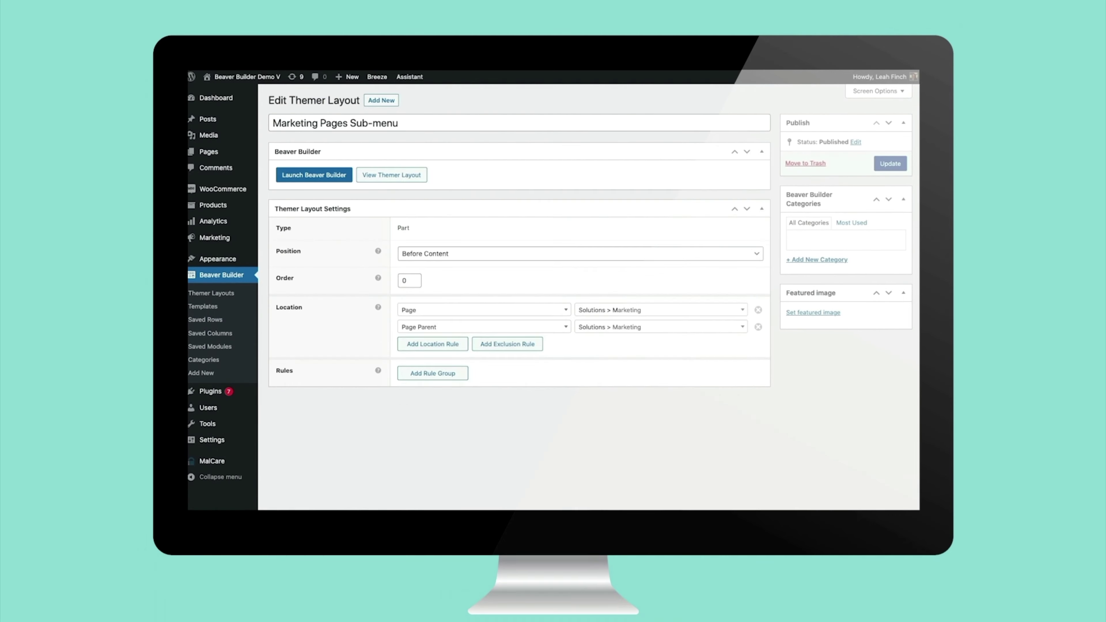
Examine the Page and Page Parent location choices of the Marketing Pages Sub-menu layout
{"action": "left_click", "coordinate": [706, 565]}
{"action": "left_click", "coordinate": [809, 367]}
{"action": "left_click", "coordinate": [486, 619]}
{"action": "left_click", "coordinate": [646, 311]}
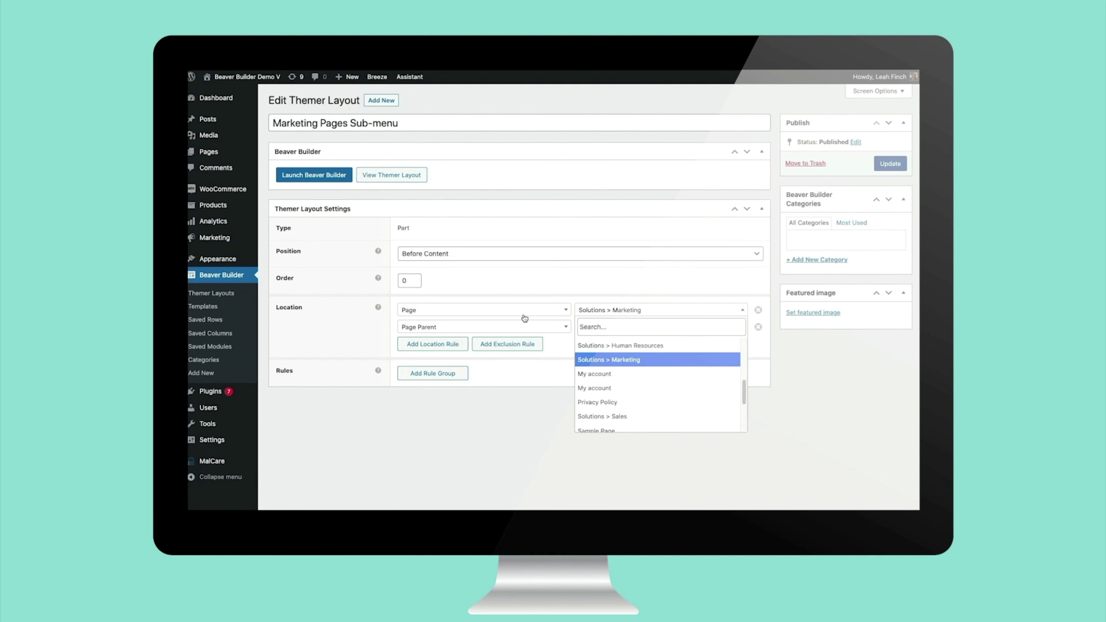
{"action": "left_click", "coordinate": [520, 327]}
{"action": "left_click", "coordinate": [637, 327]}
View the themer layout and select the Get Busy! button in the Main Header layout
{"action": "left_click", "coordinate": [391, 182]}
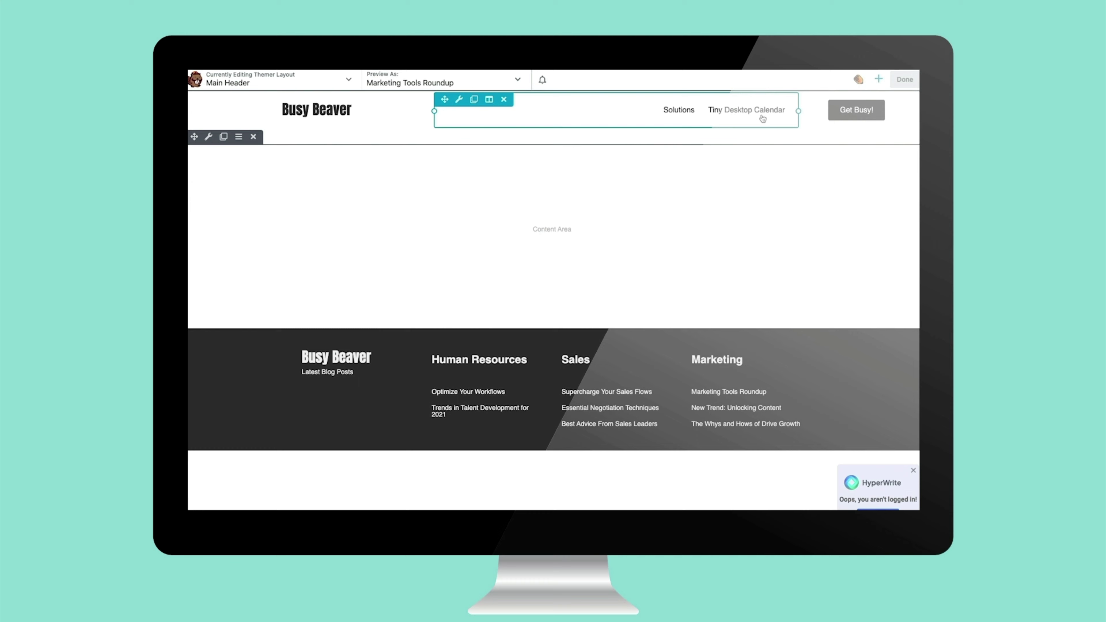
{"action": "left_click", "coordinate": [856, 110]}
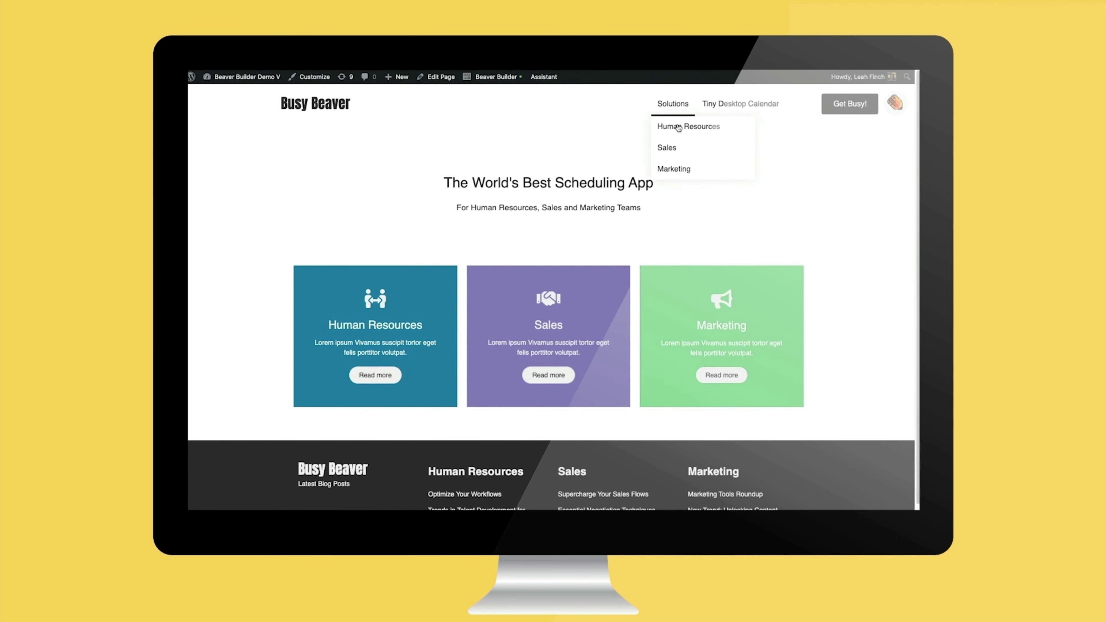
Visit the Human Resources, Sales and Marketing solution pages of the Busy Beaver site
{"action": "left_click", "coordinate": [678, 127]}
{"action": "left_click", "coordinate": [667, 146]}
{"action": "left_click", "coordinate": [674, 167]}
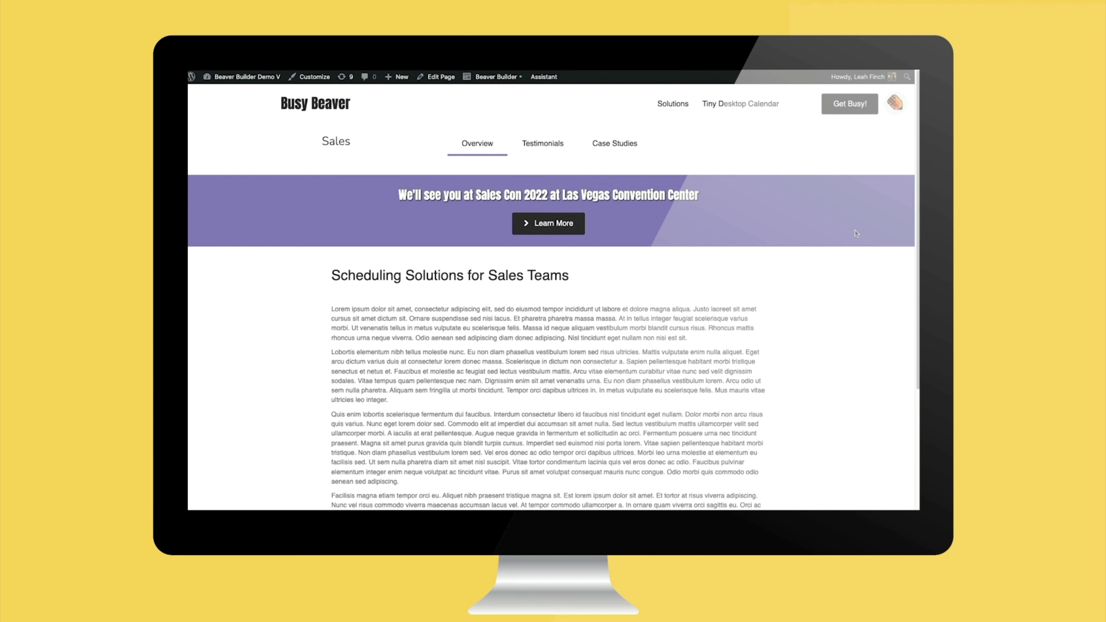
View the blog posts Trends in Talent Development for 2021 and Essential Negotiation Techniques from the site footer
{"action": "scroll", "coordinate": [711, 317], "scroll_direction": "down", "scroll_amount": 2}
{"action": "scroll", "coordinate": [711, 317], "scroll_direction": "down", "scroll_amount": 5}
{"action": "left_click", "coordinate": [464, 488]}
{"action": "scroll", "coordinate": [474, 484], "scroll_direction": "down", "scroll_amount": 5}
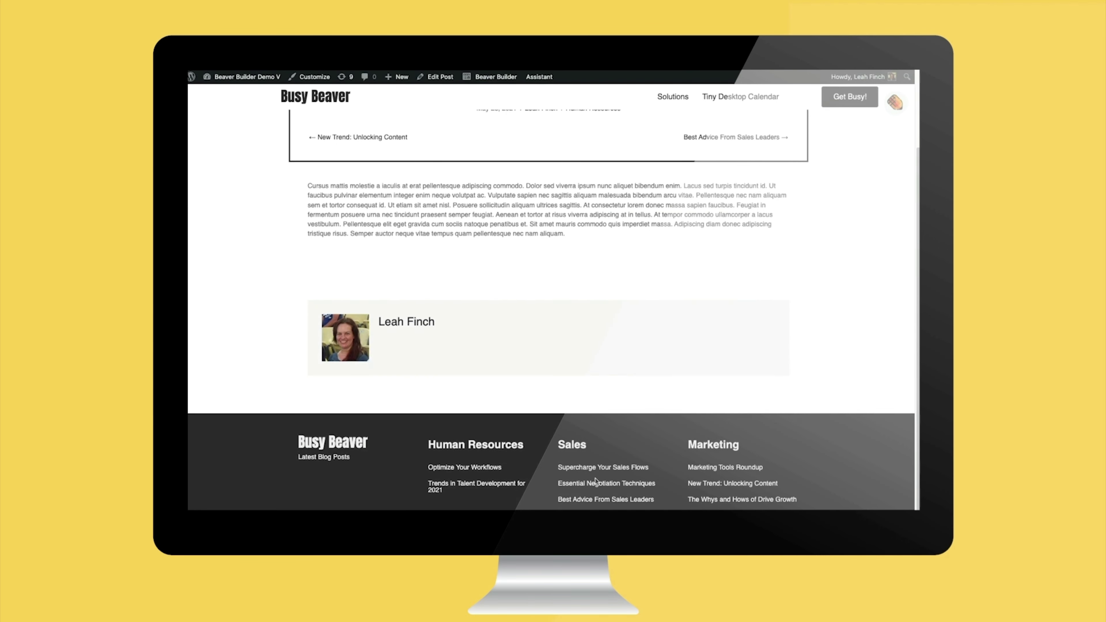
{"action": "left_click", "coordinate": [606, 483]}
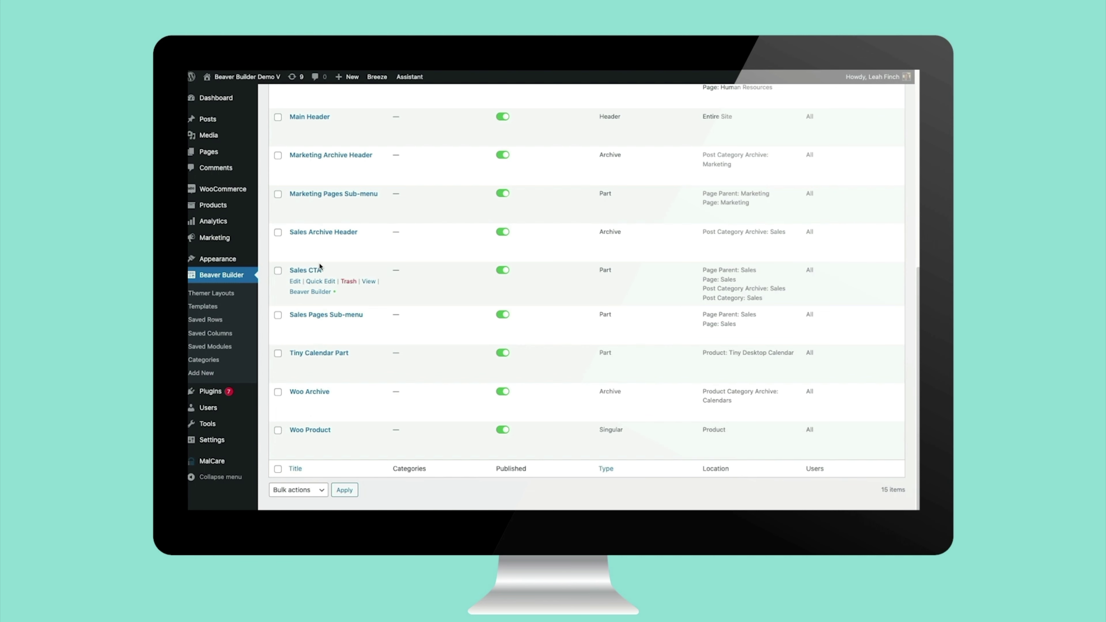
Review the Sales CTA layout's Post Category location choices and launch the layout in Beaver Builder
{"action": "left_click", "coordinate": [314, 270]}
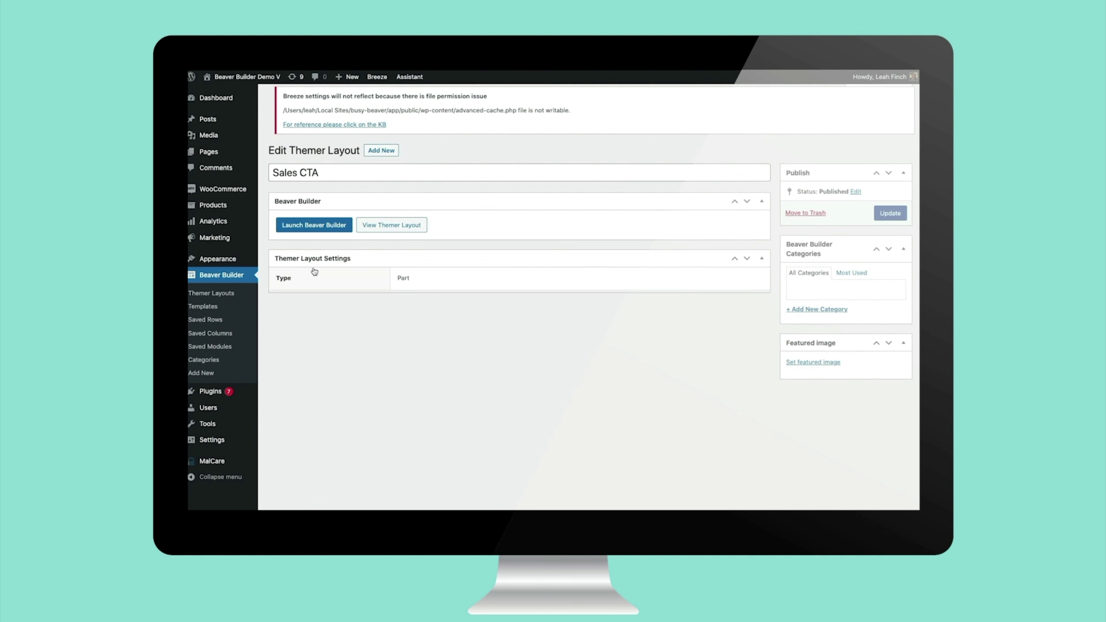
{"action": "left_click", "coordinate": [620, 400]}
{"action": "left_click", "coordinate": [624, 369]}
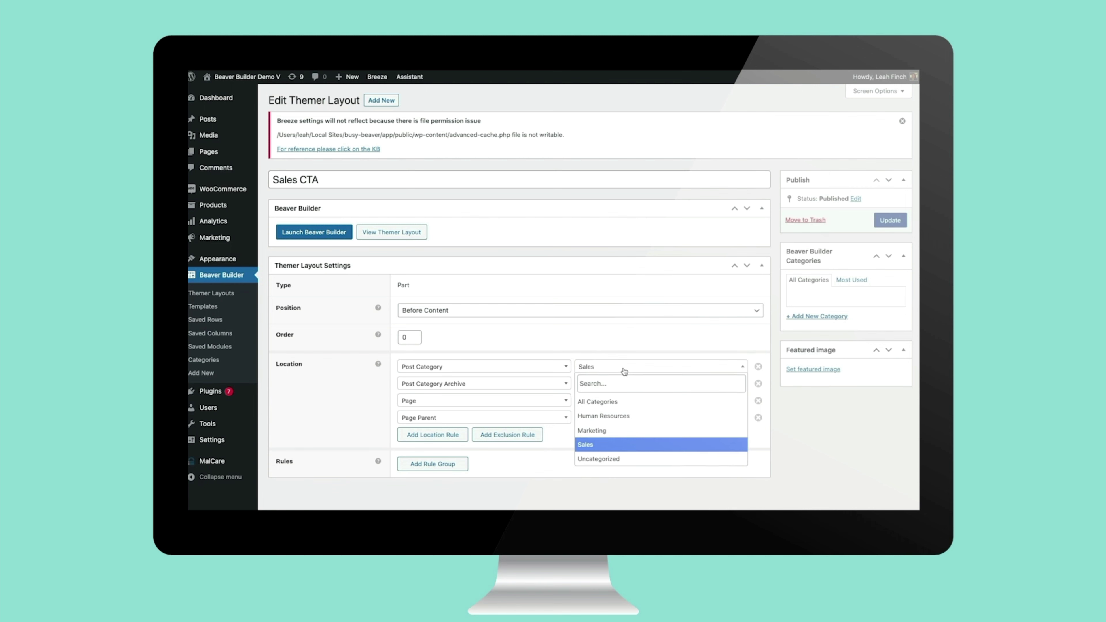
{"action": "left_click", "coordinate": [338, 238]}
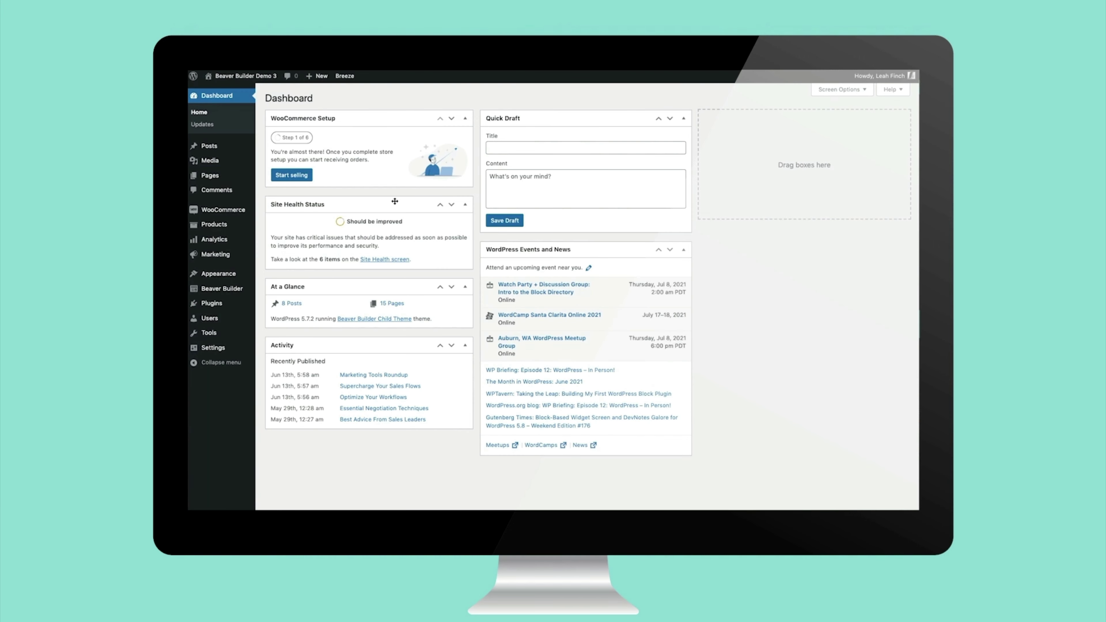
Review the posts, post categories and tags, and open the Essential Negotiation Techniques post for editing
{"action": "left_click", "coordinate": [224, 148]}
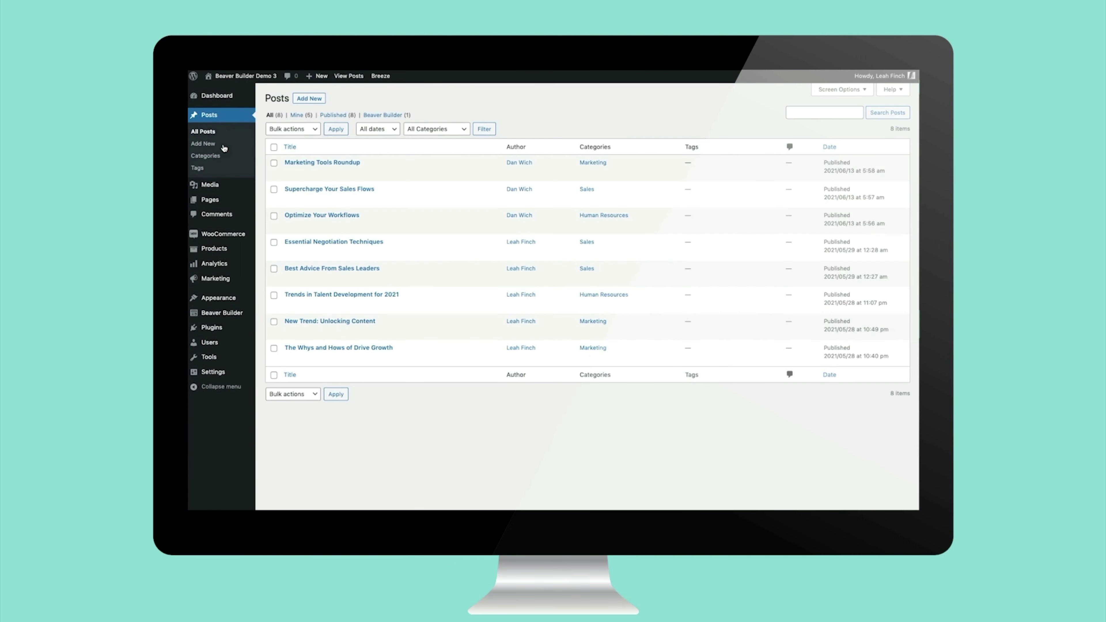
{"action": "left_click", "coordinate": [210, 159]}
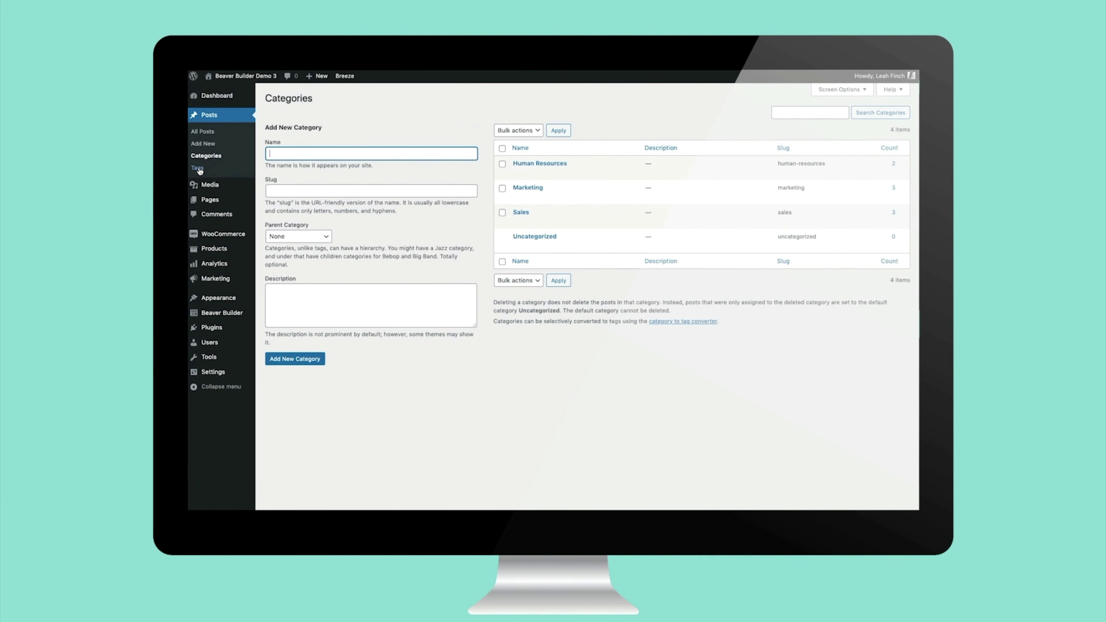
{"action": "left_click", "coordinate": [198, 169]}
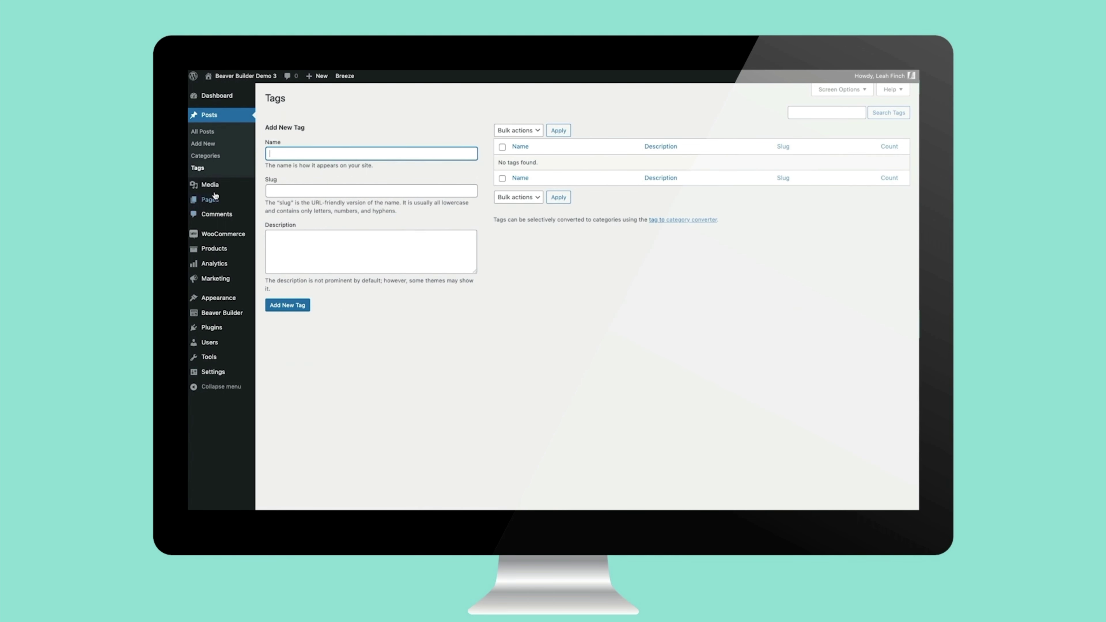
{"action": "left_click", "coordinate": [208, 160]}
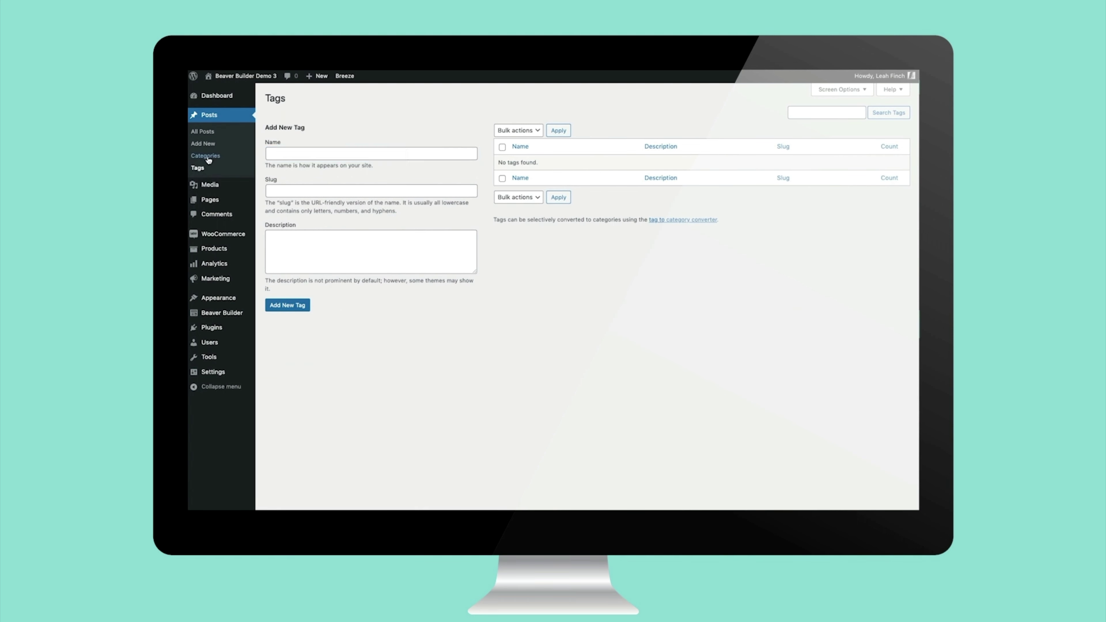
{"action": "left_click", "coordinate": [207, 122]}
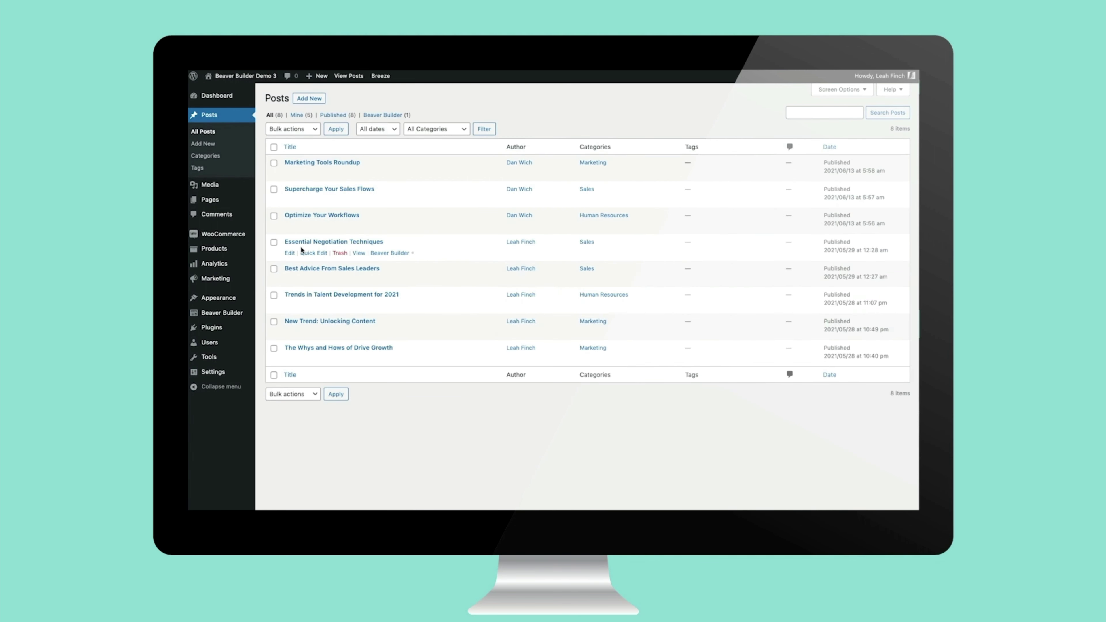
{"action": "left_click", "coordinate": [304, 255]}
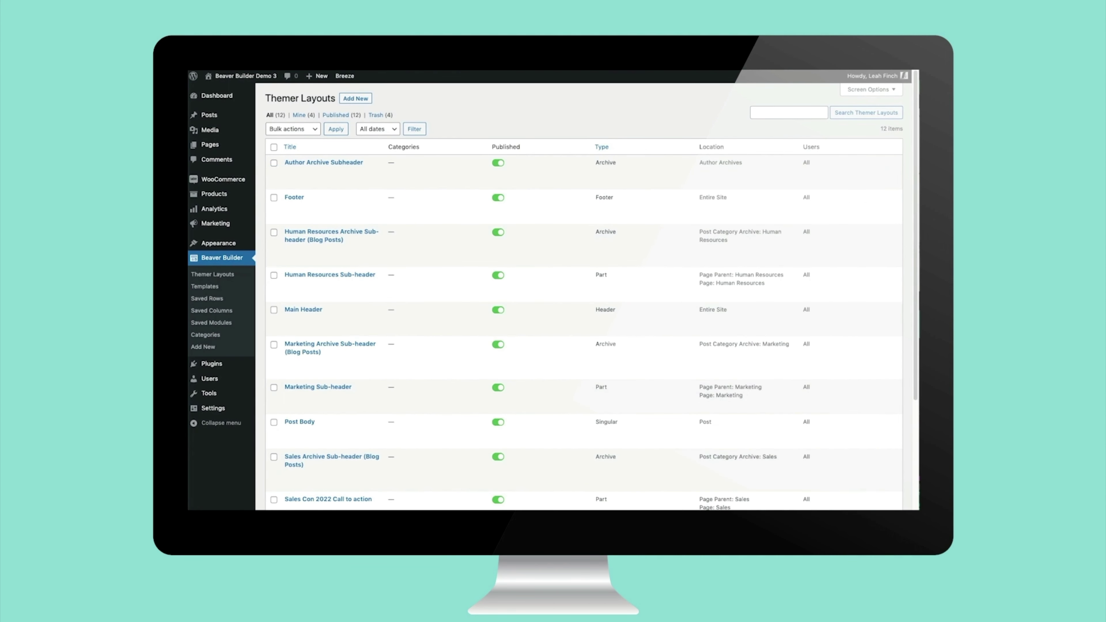
Open the Human Resources Sub-header themer layout and review its position options and page location choices
{"action": "mouse_move", "coordinate": [519, 296]}
{"action": "left_click", "coordinate": [294, 286]}
{"action": "left_click", "coordinate": [439, 269]}
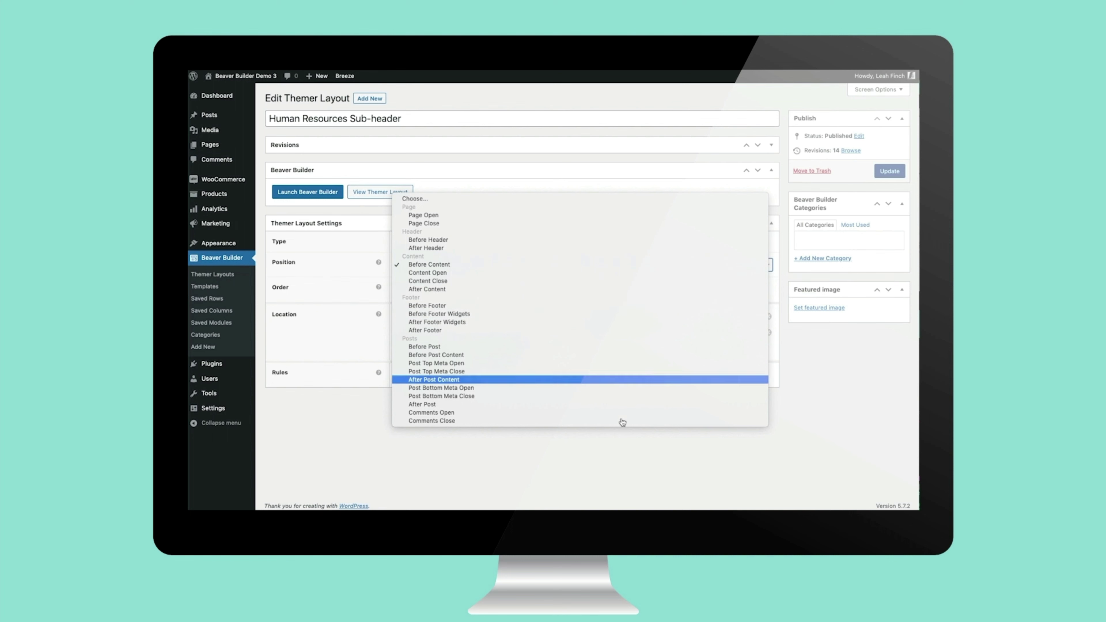
{"action": "left_click", "coordinate": [630, 464]}
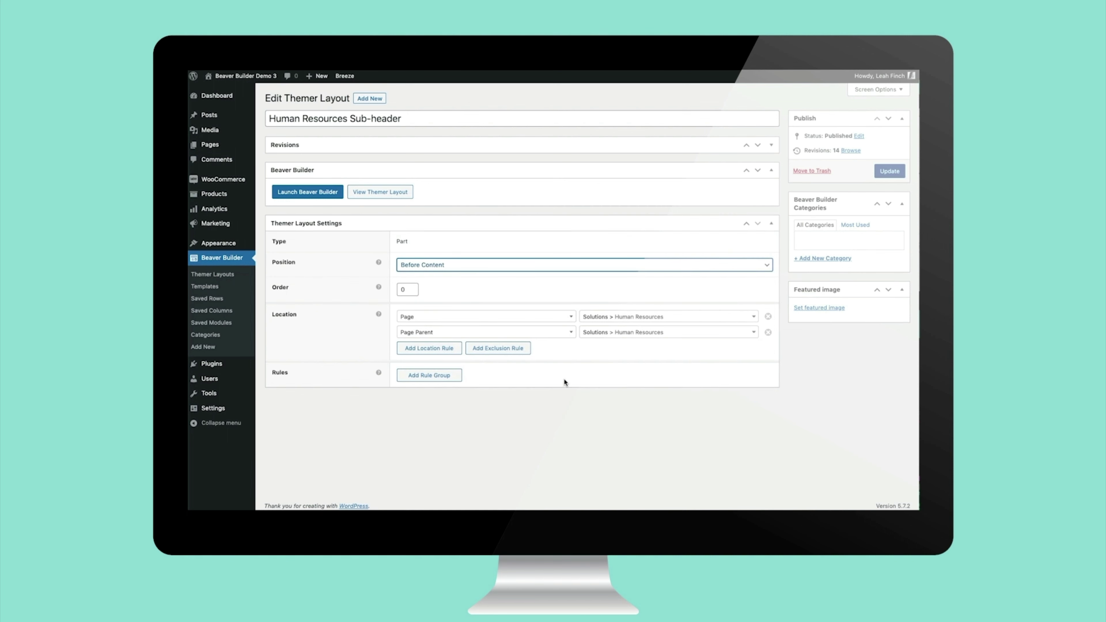
{"action": "left_click", "coordinate": [584, 317]}
{"action": "scroll", "coordinate": [627, 404], "scroll_direction": "down", "scroll_amount": 2}
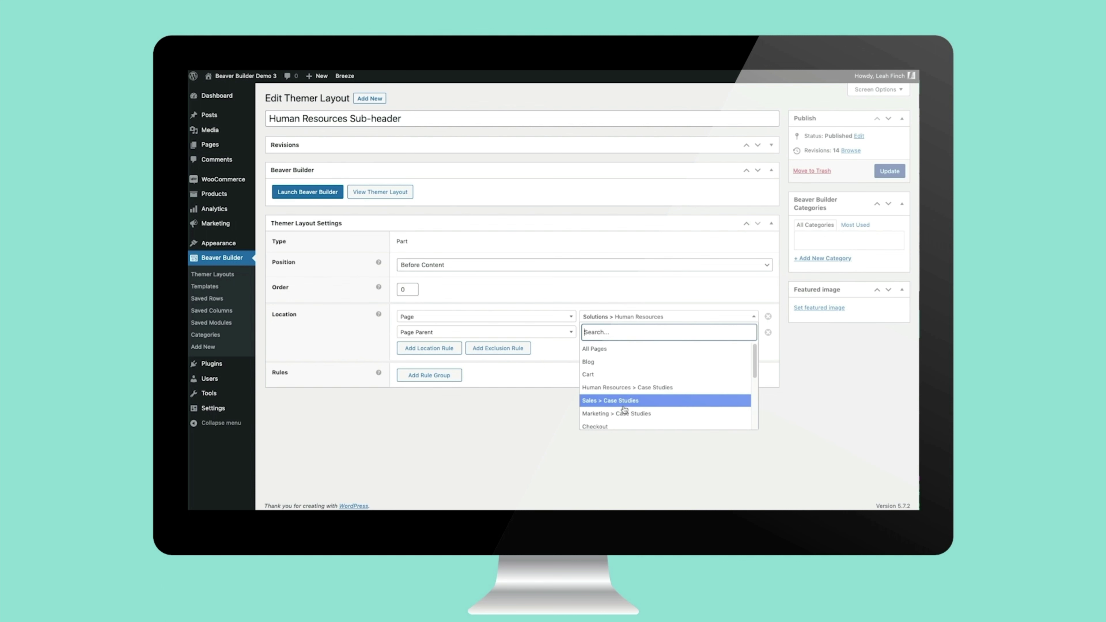
{"action": "left_click", "coordinate": [530, 418]}
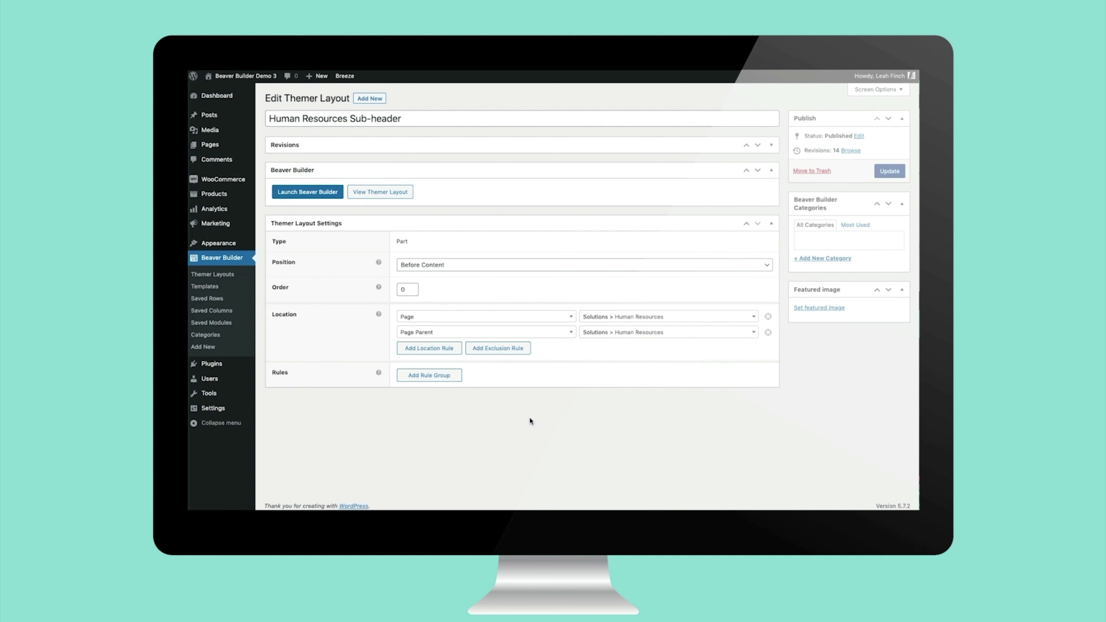
Add an empty location rule and an empty exclusion rule to the Human Resources Sub-header layout
{"action": "left_click", "coordinate": [446, 346]}
{"action": "left_click", "coordinate": [476, 363]}
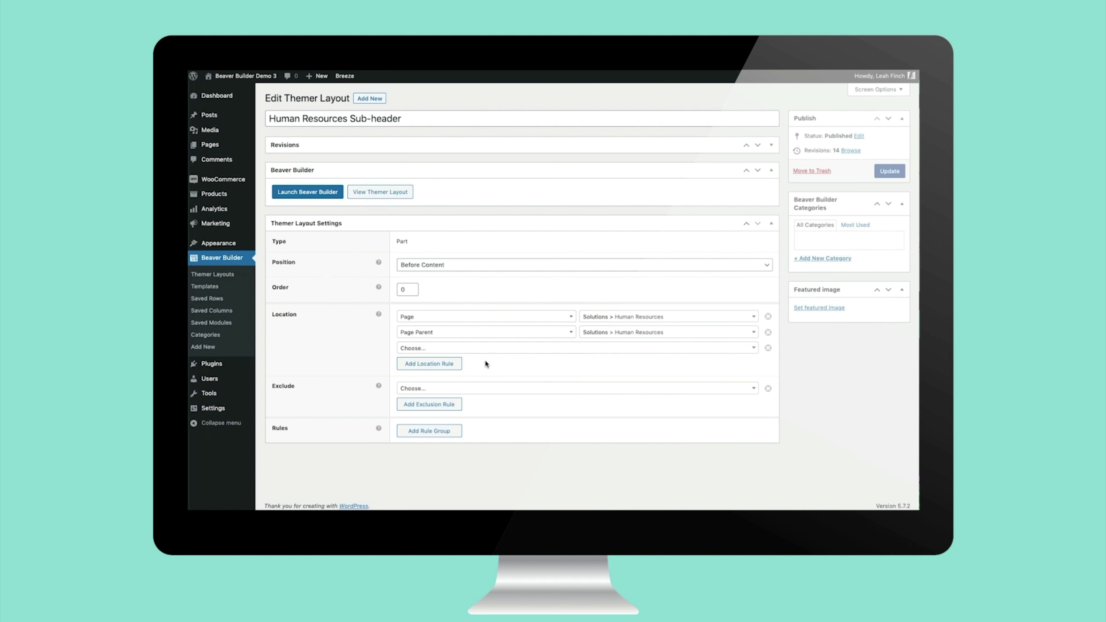
{"action": "left_click", "coordinate": [822, 258]}
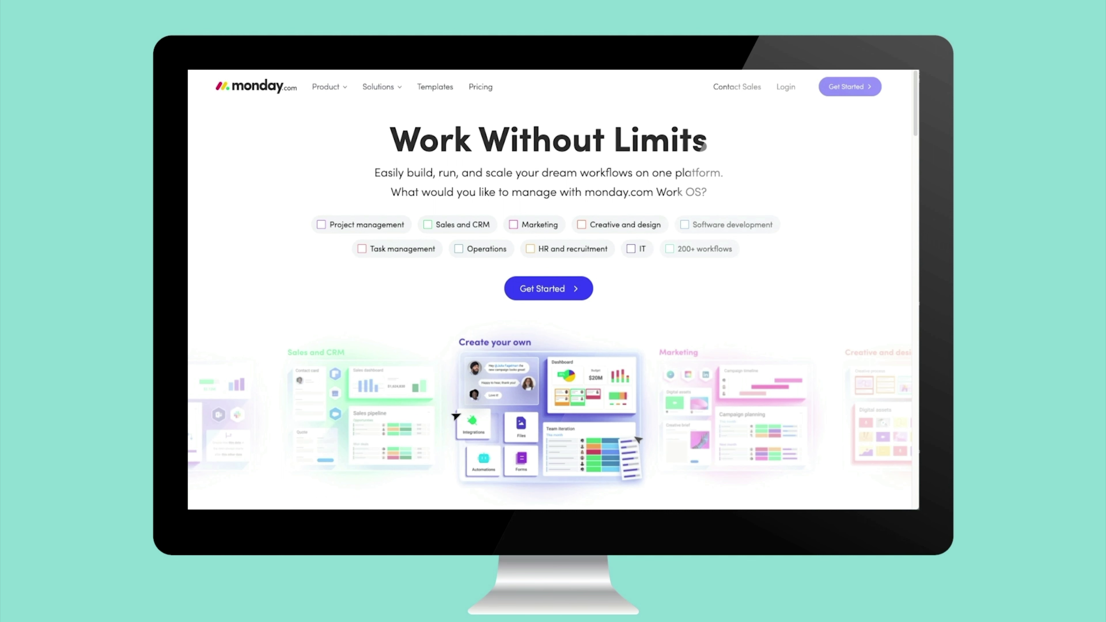
Browse monday.com's Marketing and creative, Sales and CRM, IT, and Project management solution pages to compare their navigation
{"action": "left_click", "coordinate": [390, 87]}
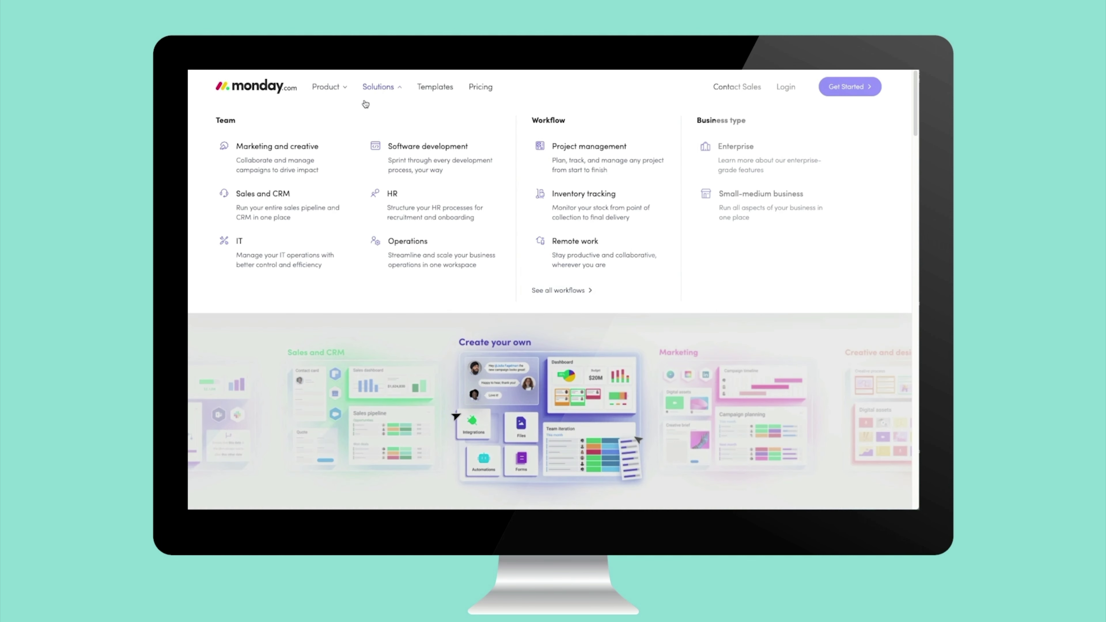
{"action": "left_click", "coordinate": [308, 155]}
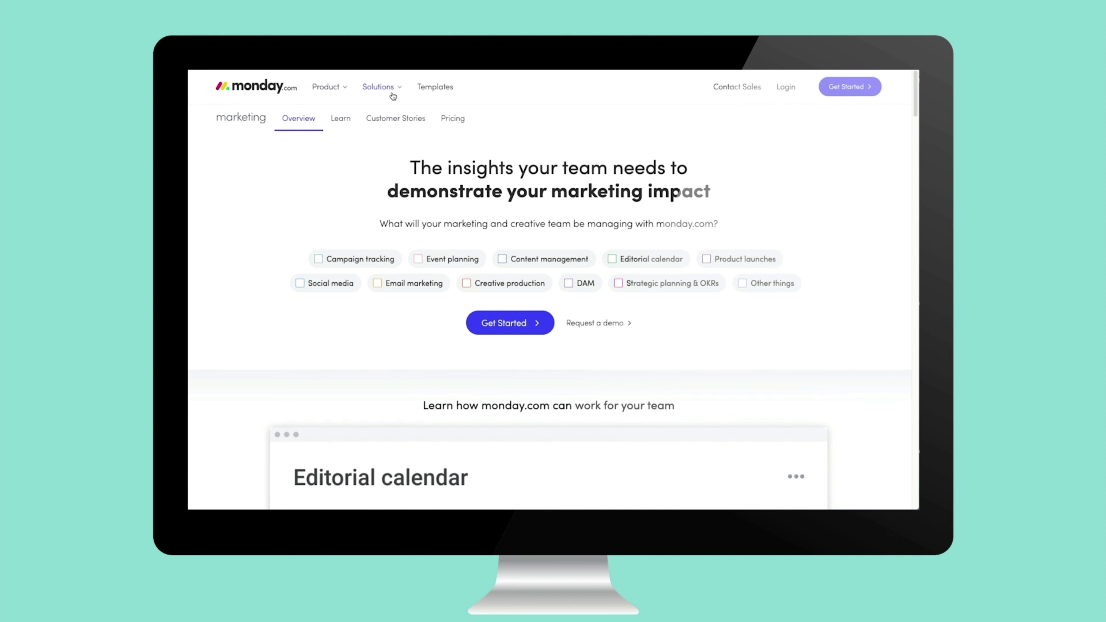
{"action": "mouse_move", "coordinate": [393, 97]}
{"action": "left_click", "coordinate": [287, 213]}
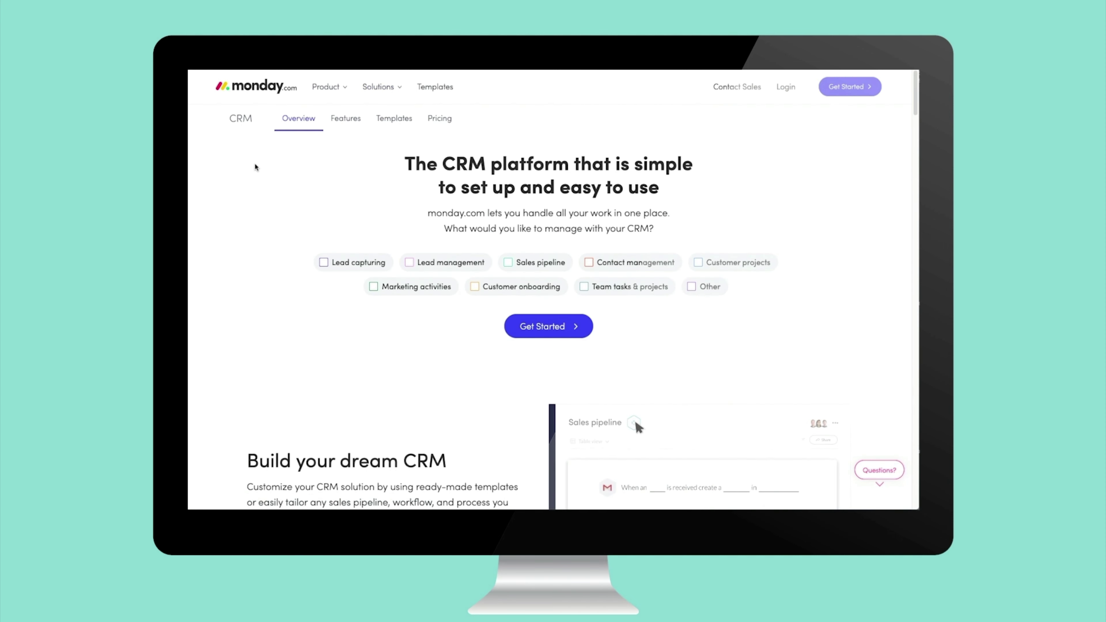
{"action": "mouse_move", "coordinate": [386, 90]}
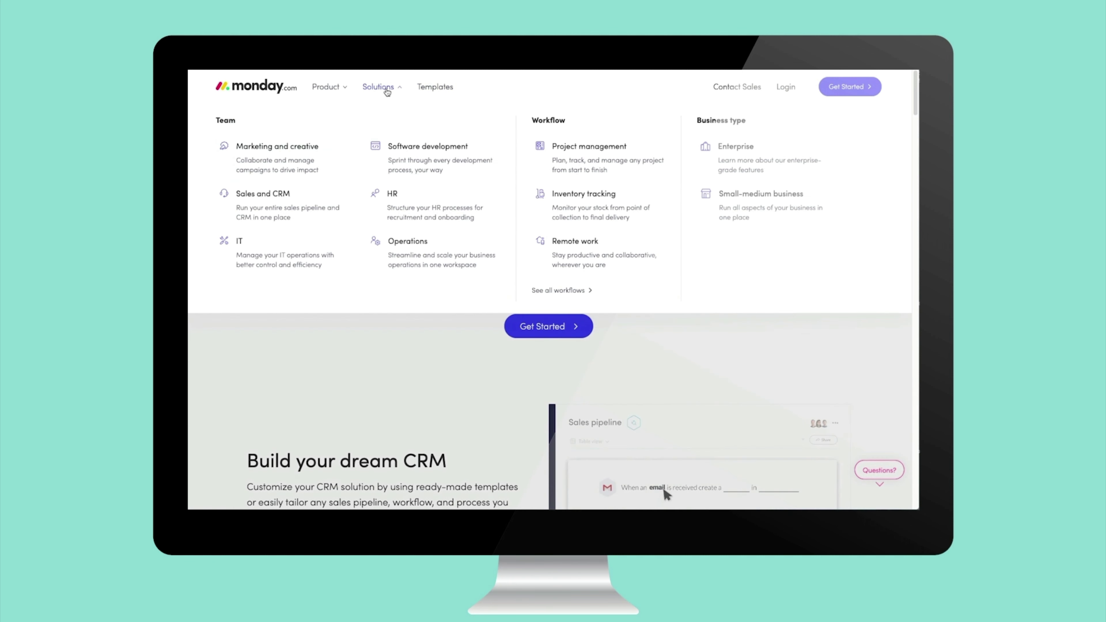
{"action": "left_click", "coordinate": [279, 243]}
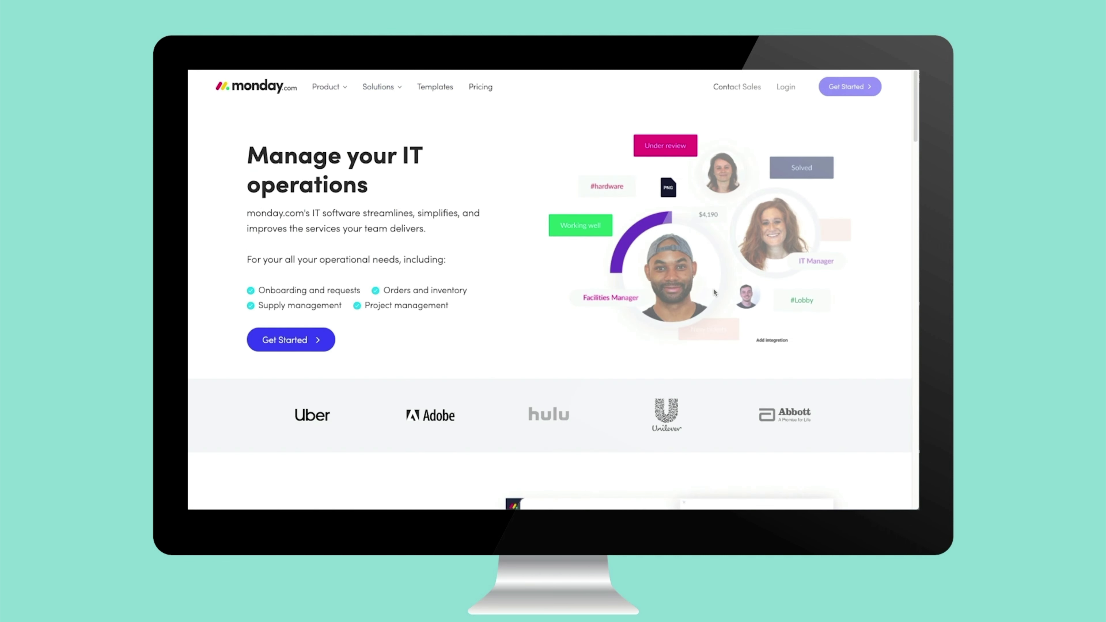
{"action": "mouse_move", "coordinate": [388, 91]}
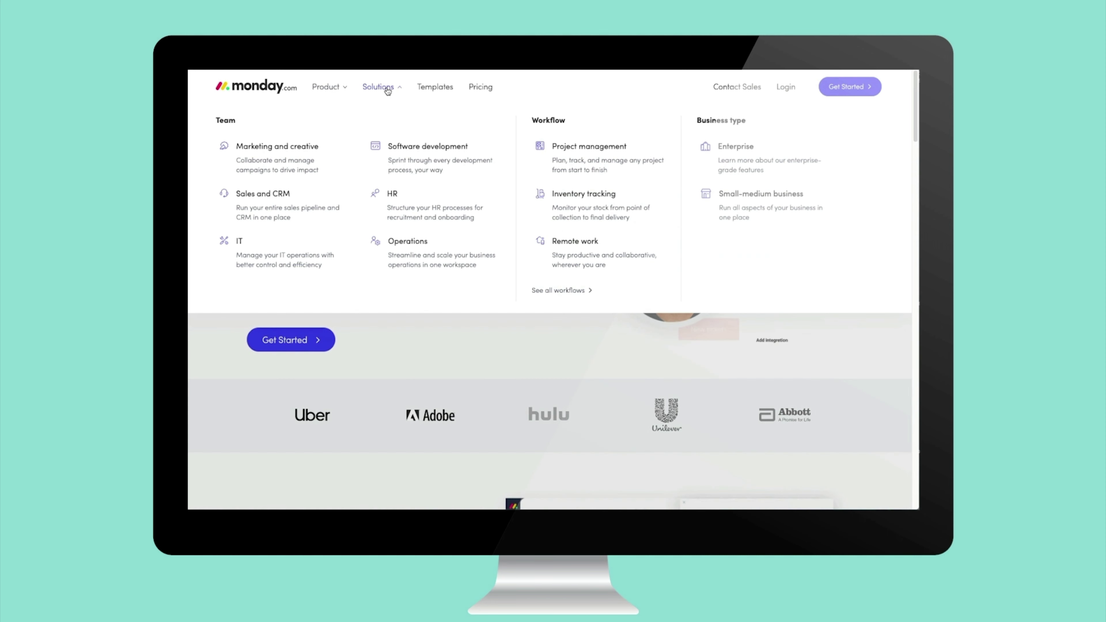
{"action": "left_click", "coordinate": [582, 157]}
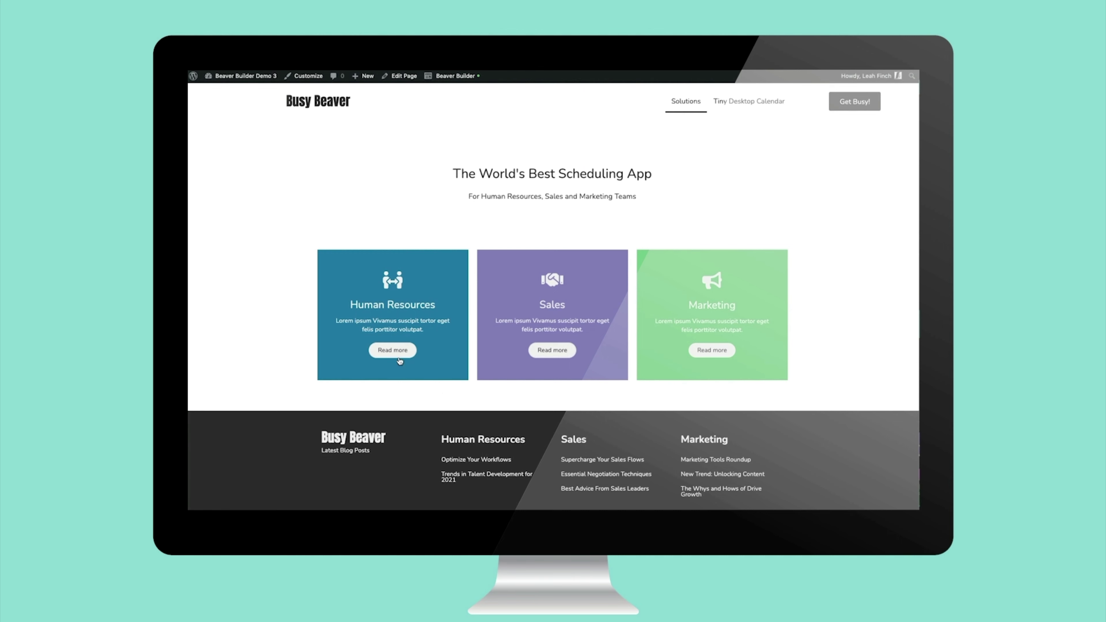
Open the Human Resources solution on the Busy Beaver site and view its Testimonials and Case Studies pages
{"action": "left_click", "coordinate": [395, 351]}
{"action": "left_click", "coordinate": [560, 143]}
{"action": "left_click", "coordinate": [618, 139]}
Open the Sales solution and view its Testimonials and Case Studies pages
{"action": "mouse_move", "coordinate": [682, 126]}
{"action": "left_click", "coordinate": [682, 145]}
{"action": "left_click", "coordinate": [536, 142]}
{"action": "left_click", "coordinate": [611, 138]}
Open the Marketing solution and view its Testimonials and Case Studies pages
{"action": "mouse_move", "coordinate": [679, 101]}
{"action": "left_click", "coordinate": [679, 160]}
{"action": "left_click", "coordinate": [558, 139]}
{"action": "left_click", "coordinate": [606, 138]}
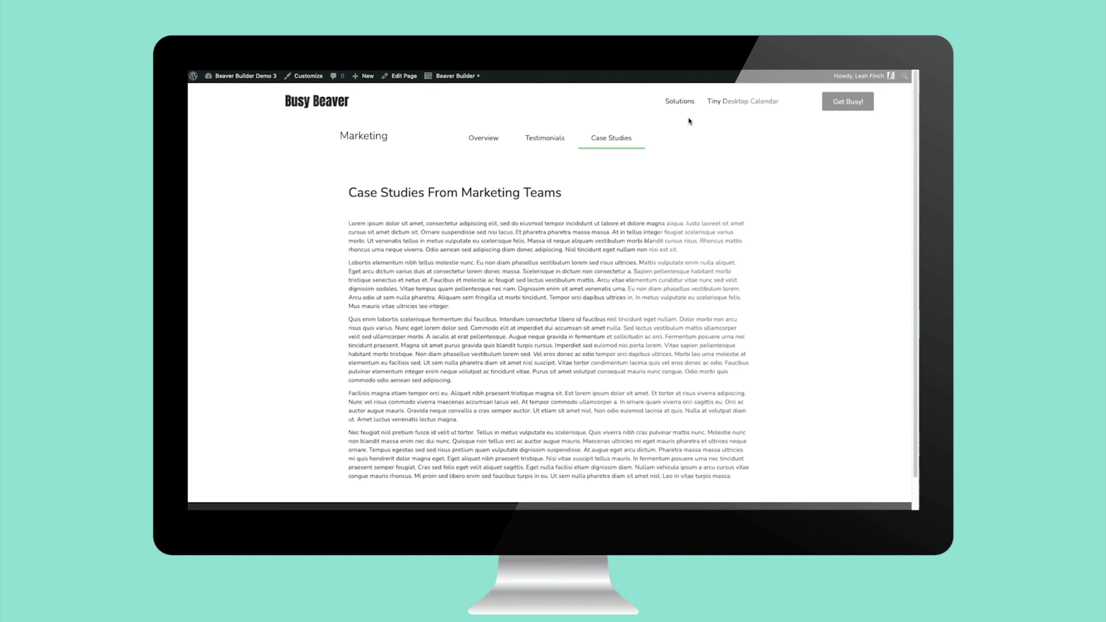
Return to the Sales solution and check the sub-menu and call to action on its Testimonials and Case Studies pages
{"action": "mouse_move", "coordinate": [680, 101]}
{"action": "left_click", "coordinate": [684, 140]}
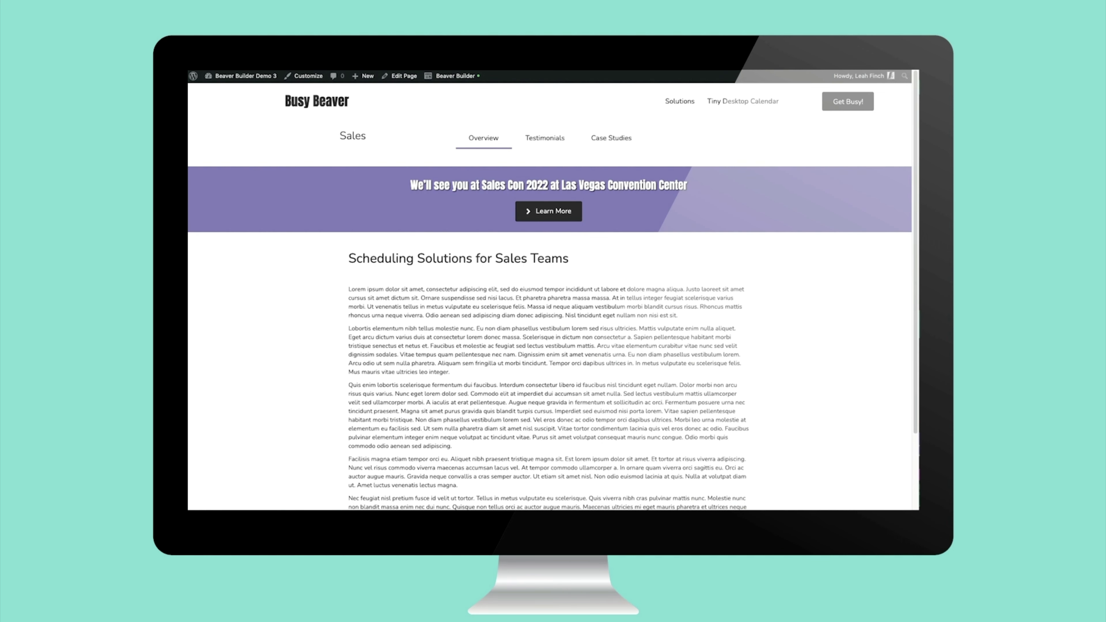
{"action": "left_click", "coordinate": [544, 138]}
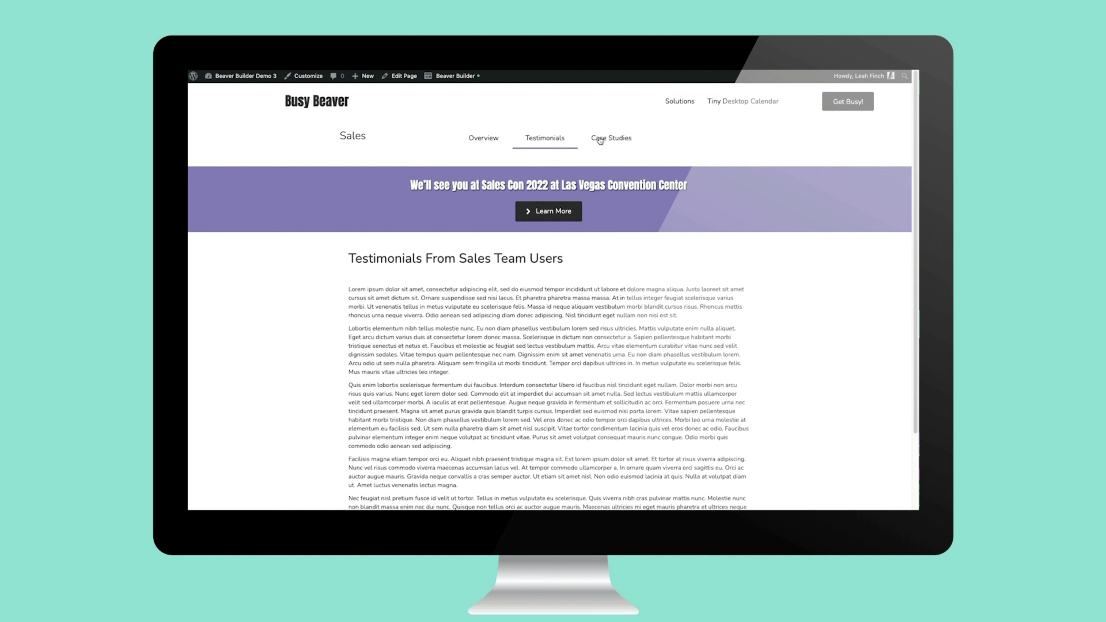
{"action": "left_click", "coordinate": [611, 138]}
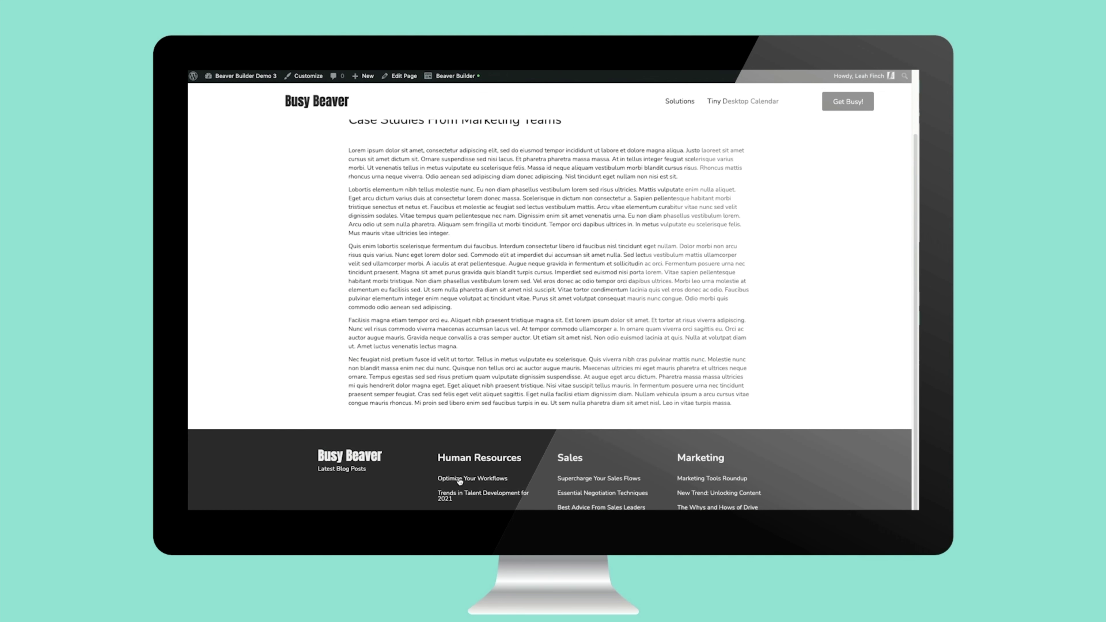
Open the Optimize Your Workflows post from the footer and open its Post Body layout for editing in Beaver Builder
{"action": "left_click", "coordinate": [460, 479]}
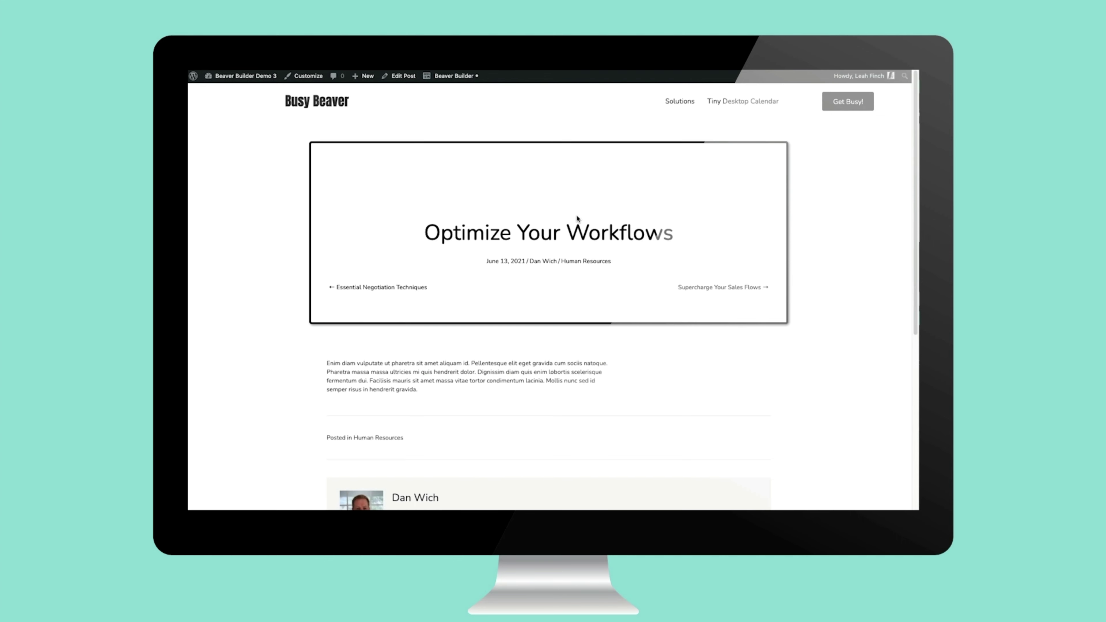
{"action": "mouse_move", "coordinate": [457, 76]}
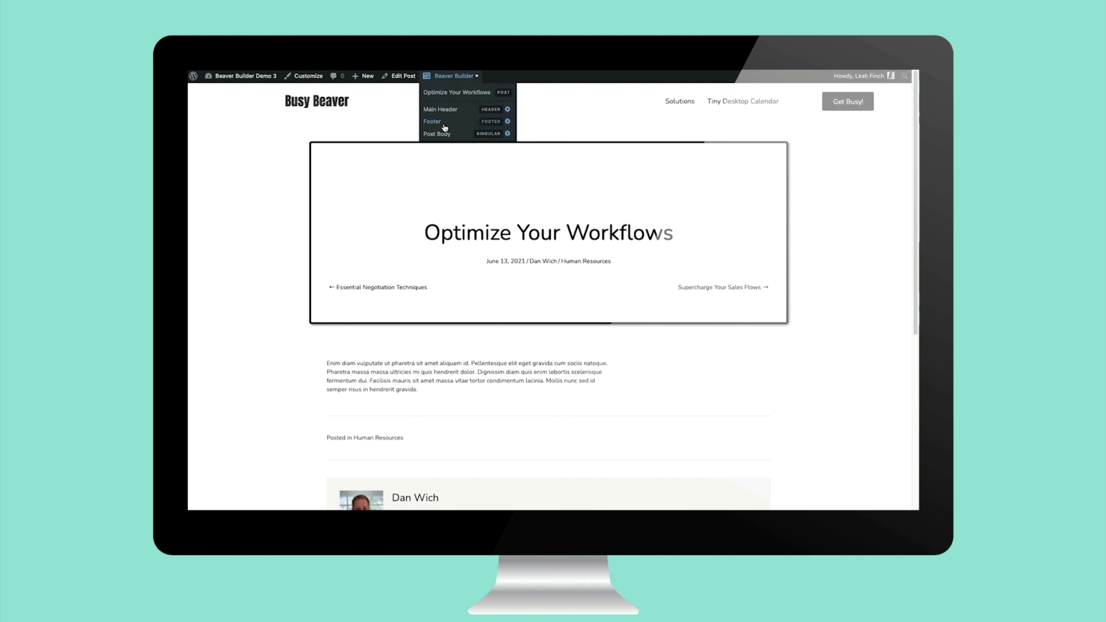
{"action": "left_click", "coordinate": [437, 133]}
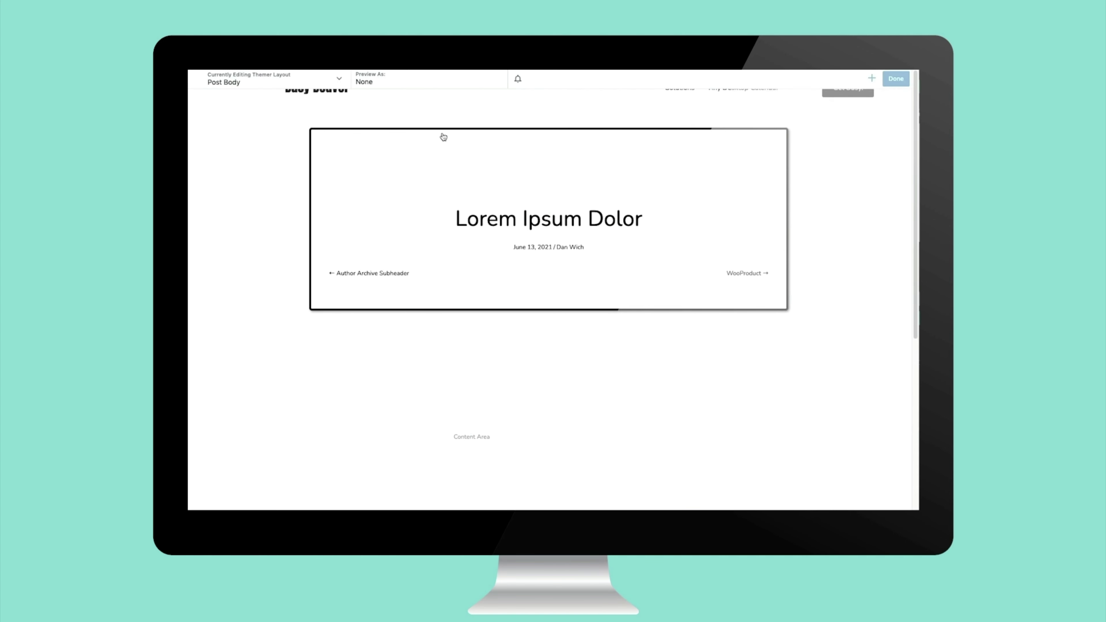
Inspect the settings of the Post Body layout's title heading, post info and post navigation modules
{"action": "left_click", "coordinate": [534, 245]}
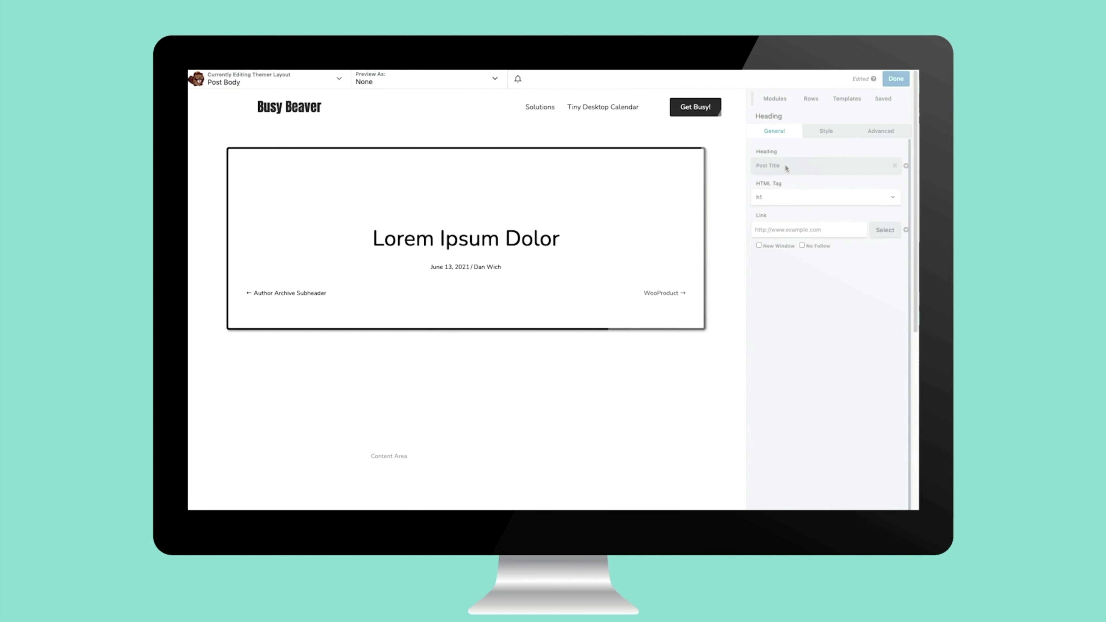
{"action": "left_click", "coordinate": [462, 268]}
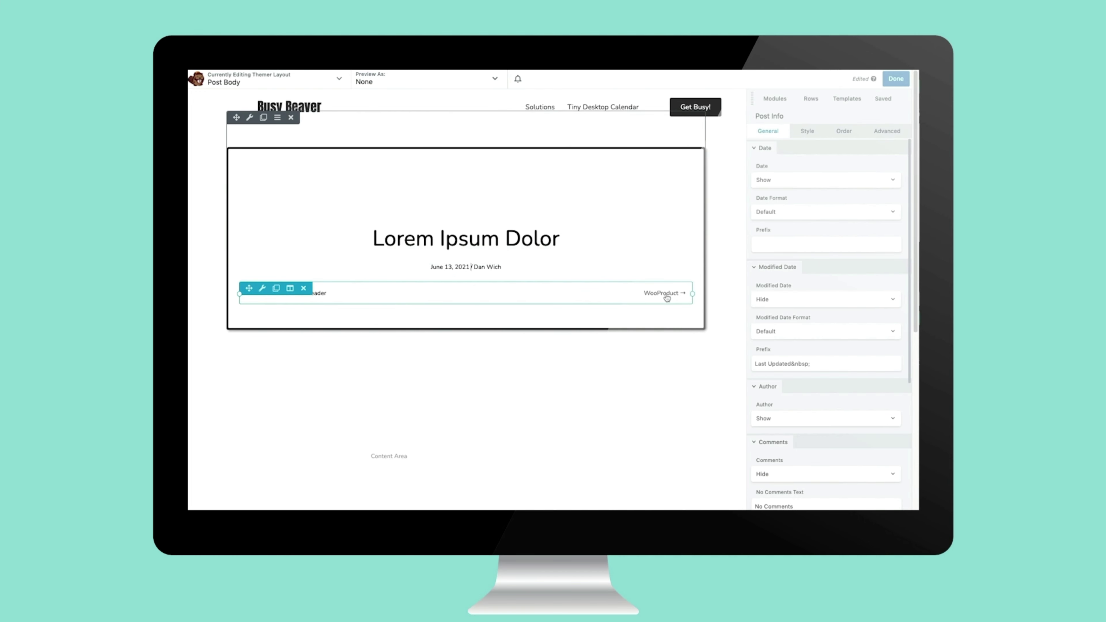
{"action": "left_click", "coordinate": [480, 299]}
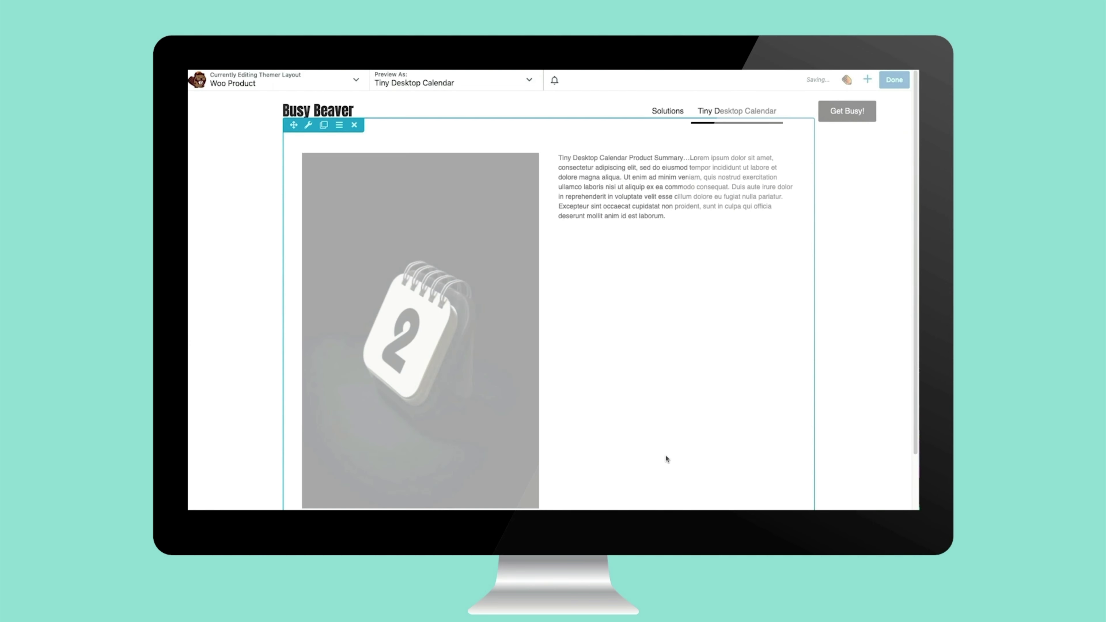
Add an Add to Cart Button module below the product summary in the Woo Product layout and save it with default styling
{"action": "left_click", "coordinate": [868, 79]}
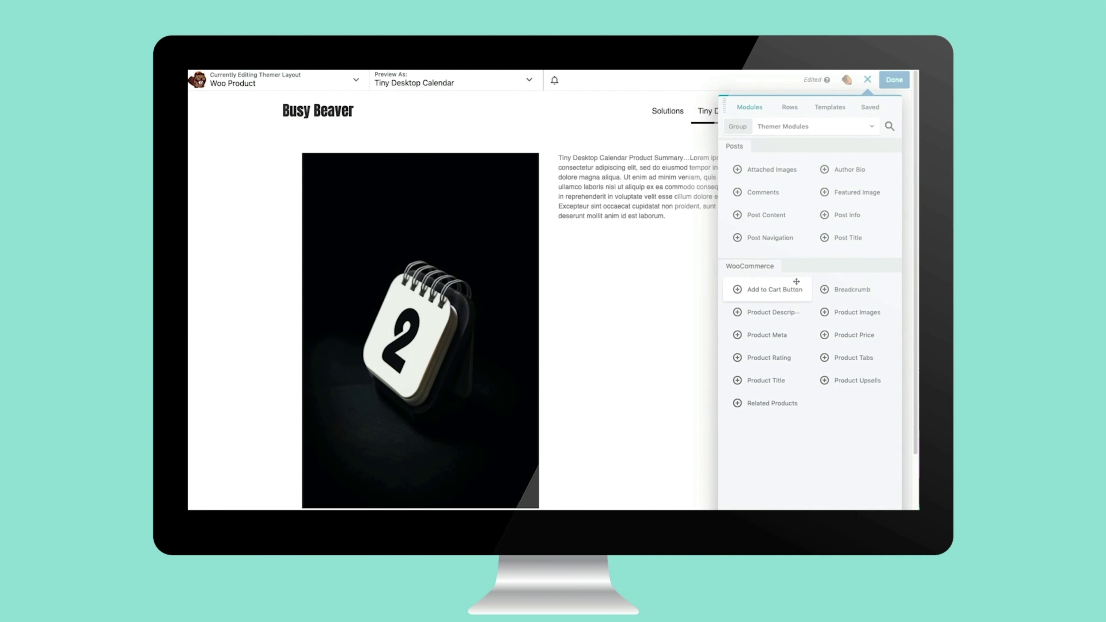
{"action": "left_click_drag", "start_coordinate": [775, 289], "coordinate": [645, 282]}
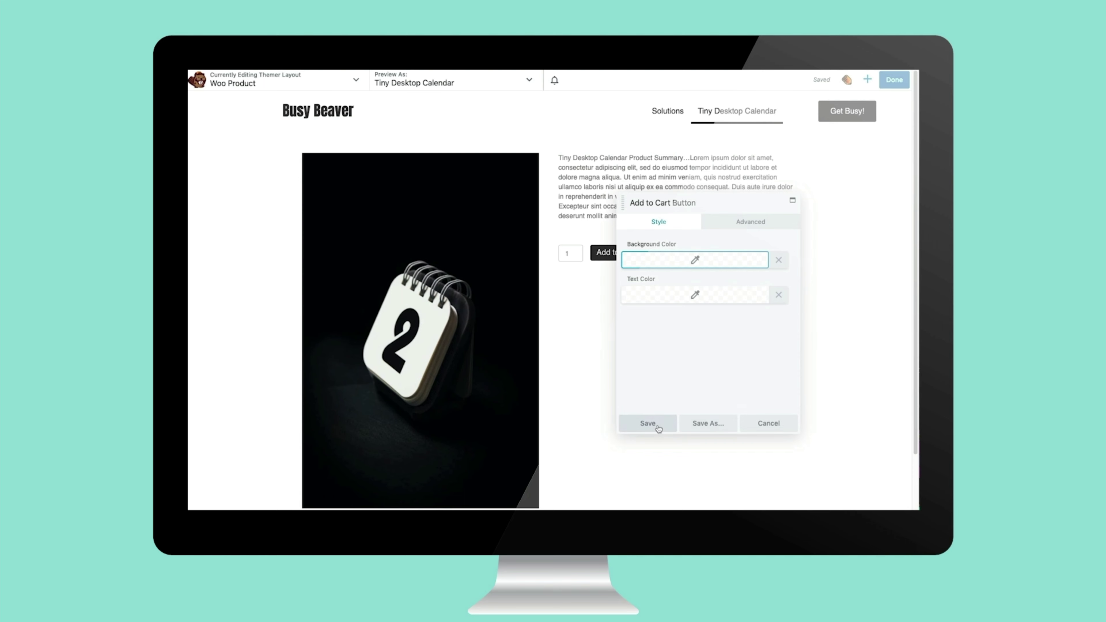
{"action": "left_click", "coordinate": [654, 426]}
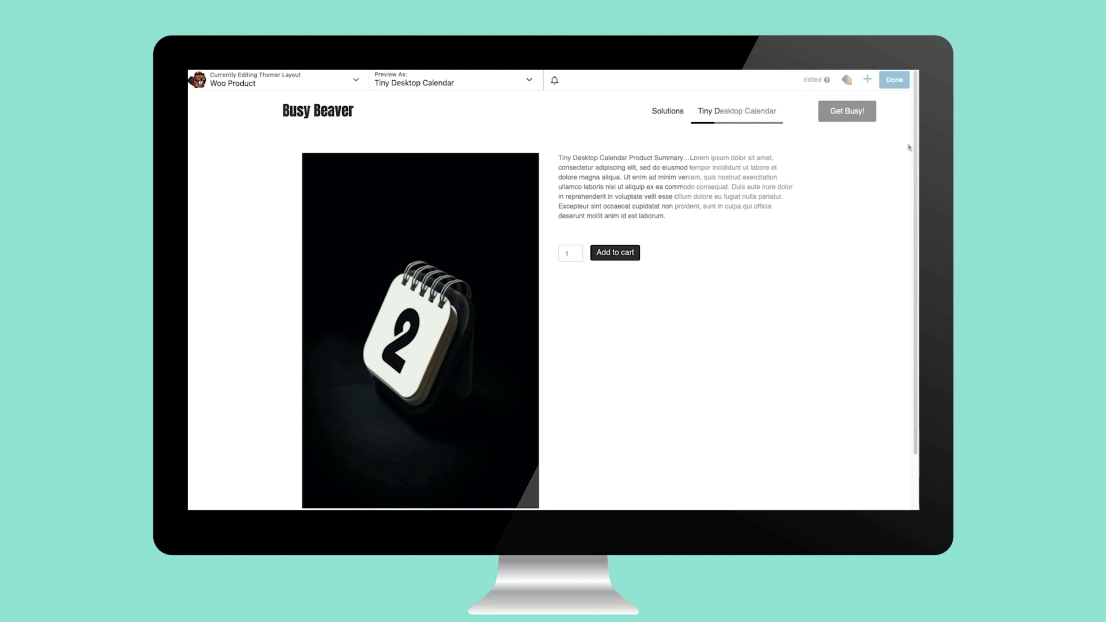
Add a Product Price module with Left alignment between the product summary and the Add to Cart button, and save it
{"action": "left_click", "coordinate": [868, 79]}
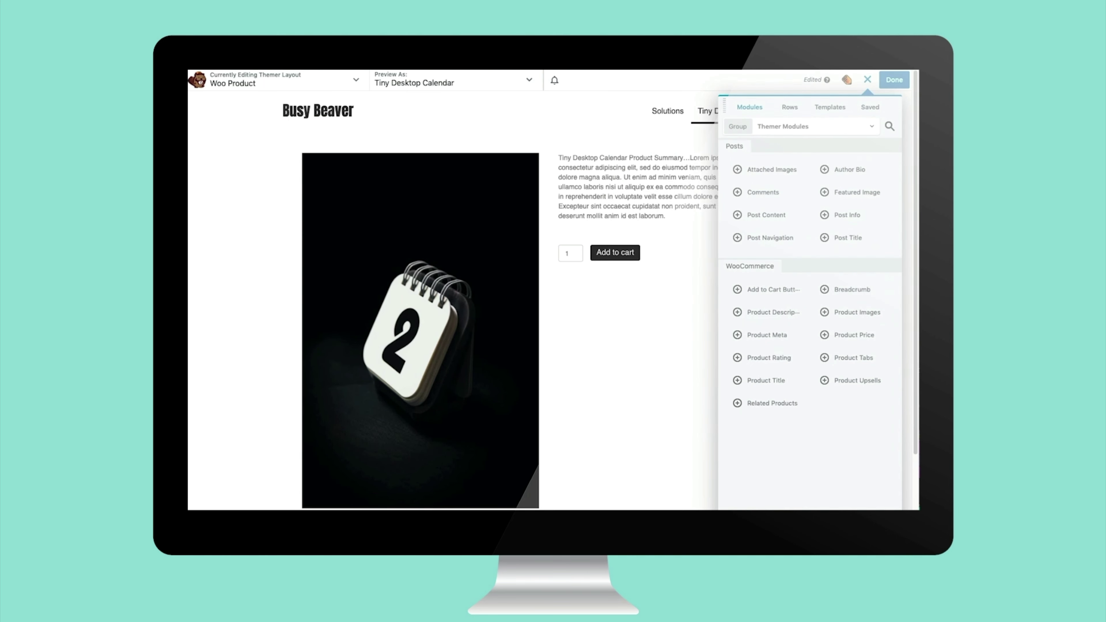
{"action": "left_click_drag", "start_coordinate": [854, 335], "coordinate": [630, 286]}
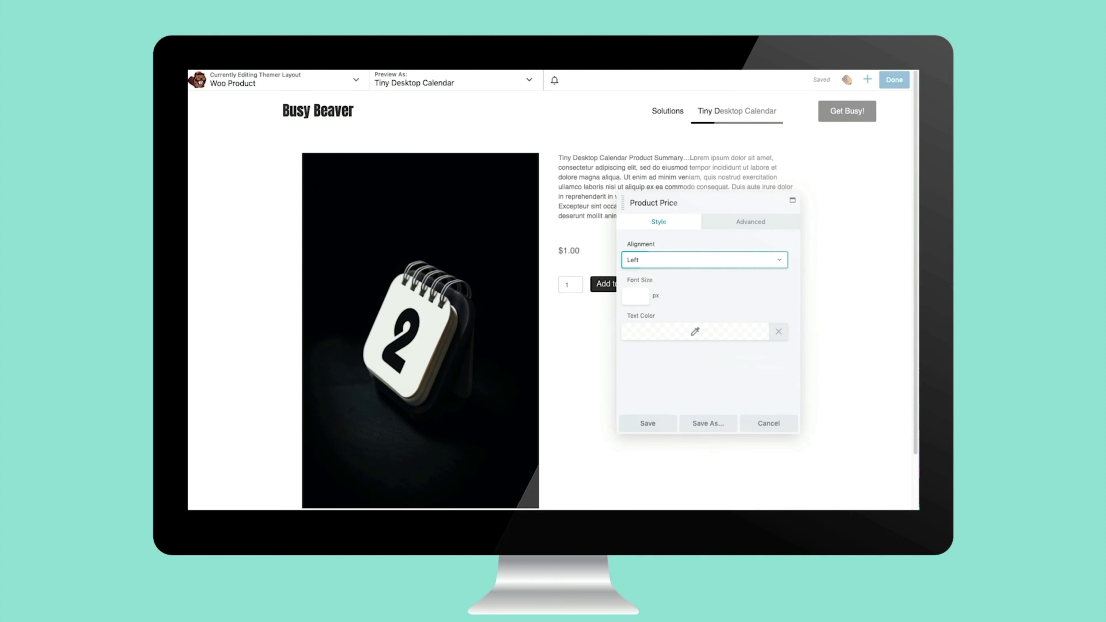
{"action": "left_click", "coordinate": [648, 423]}
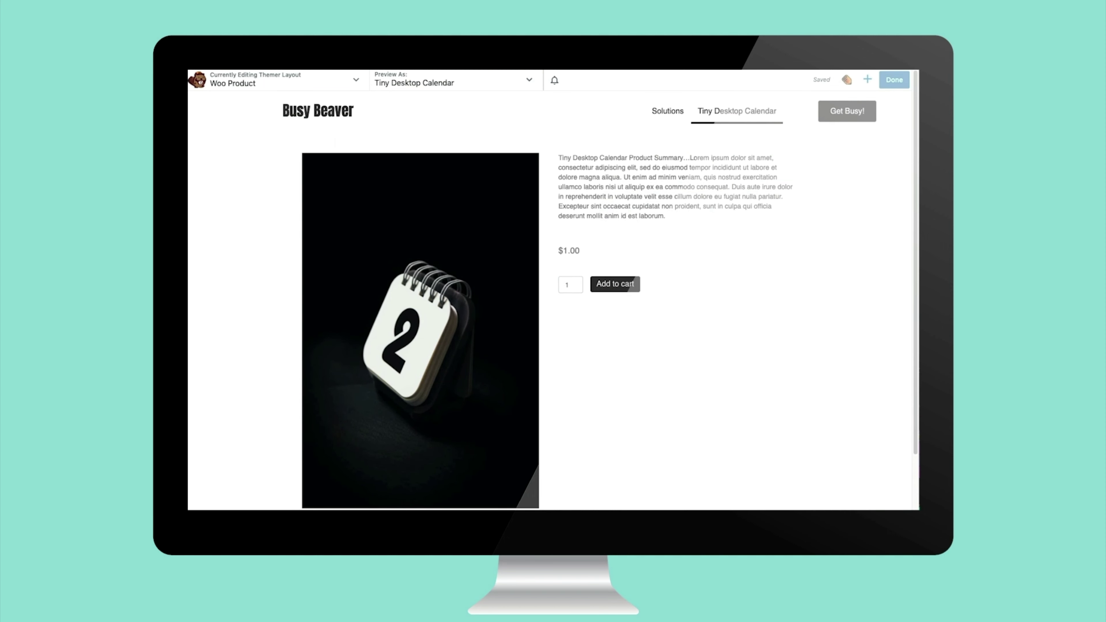
{"action": "left_click", "coordinate": [867, 80]}
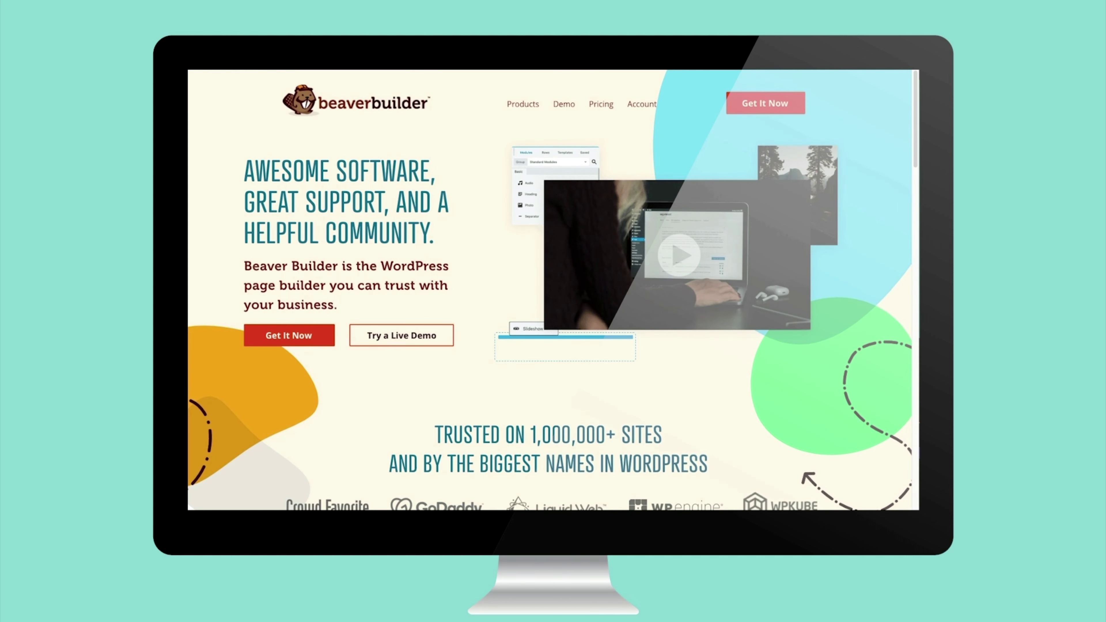
Open the Themer Demo from the Beaver Builder website's demo choices
{"action": "left_click", "coordinate": [563, 104]}
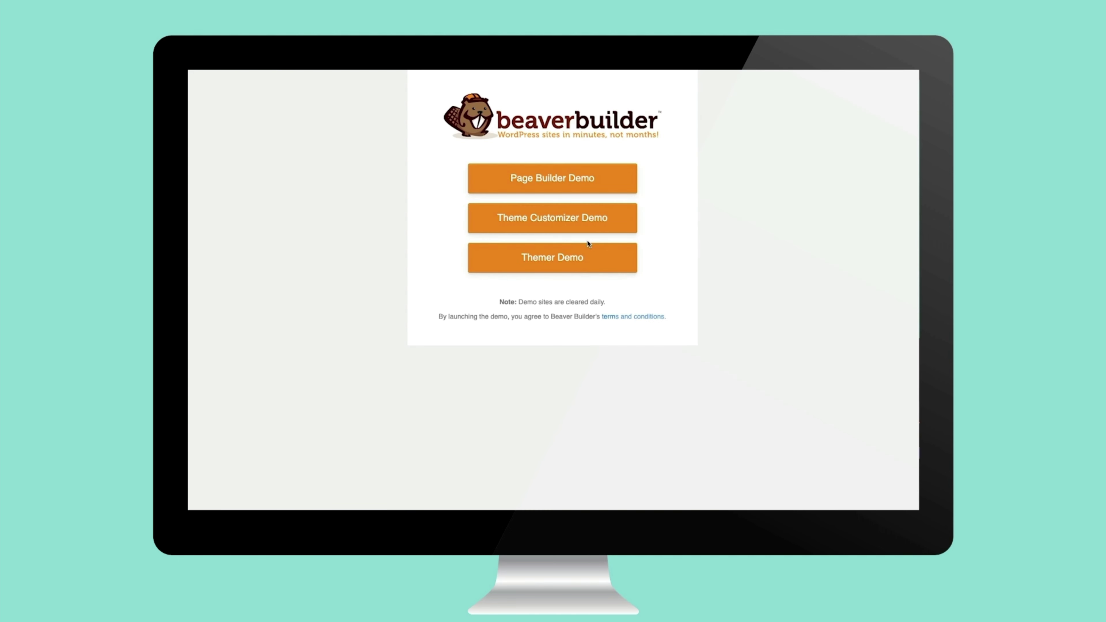
{"action": "left_click", "coordinate": [589, 259]}
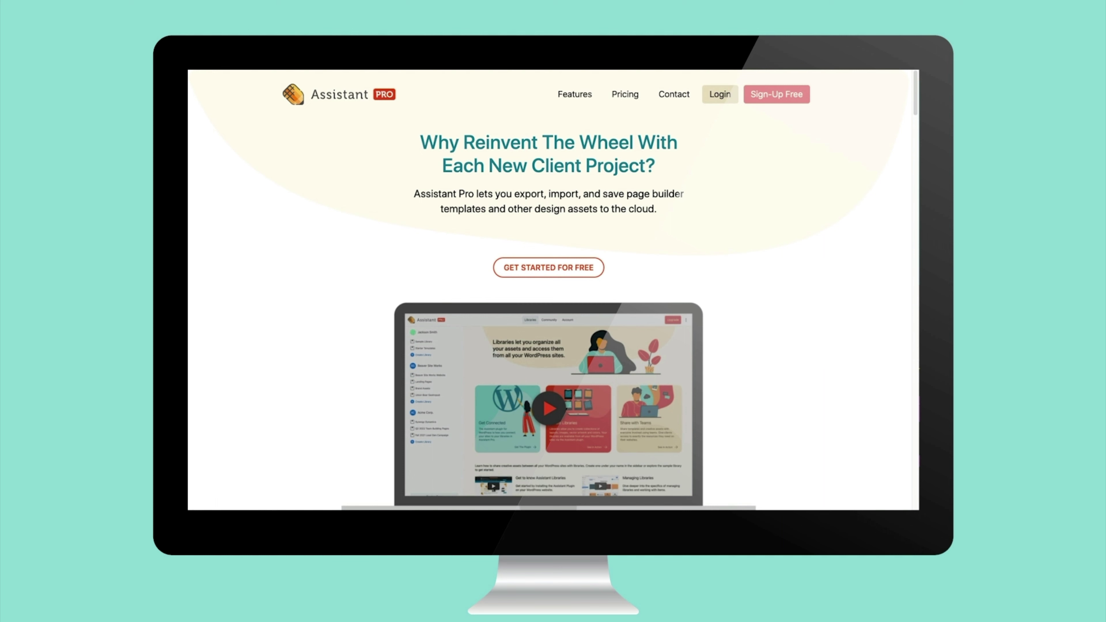
Sign up for a free Assistant Pro account and duplicate the shared Beaver Themer Course Files library into it
{"action": "left_click", "coordinate": [802, 96]}
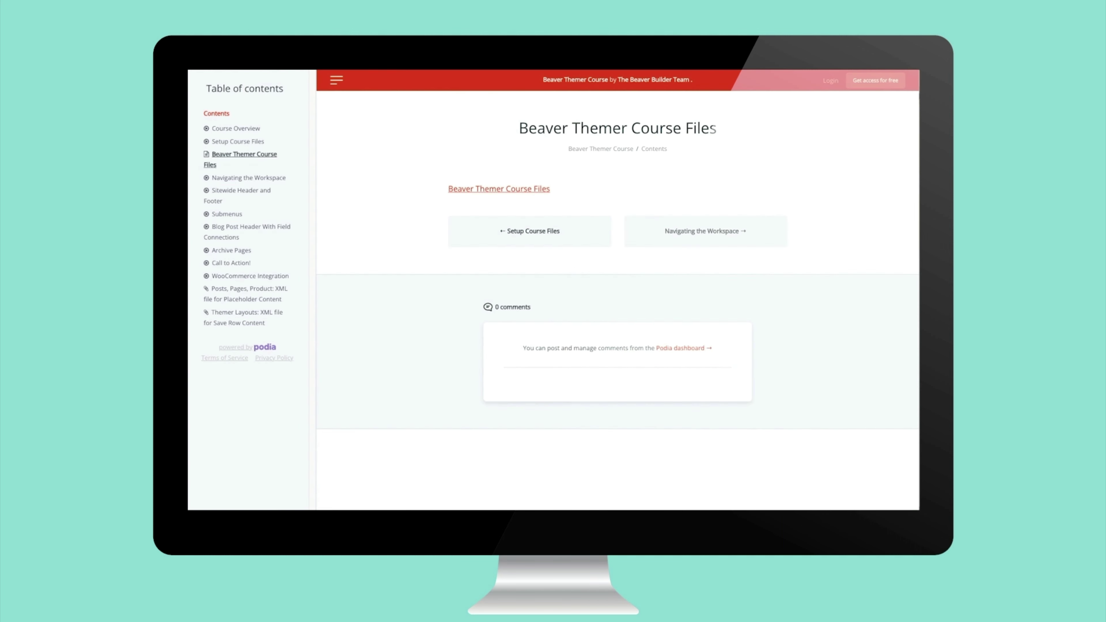
{"action": "left_click", "coordinate": [481, 188]}
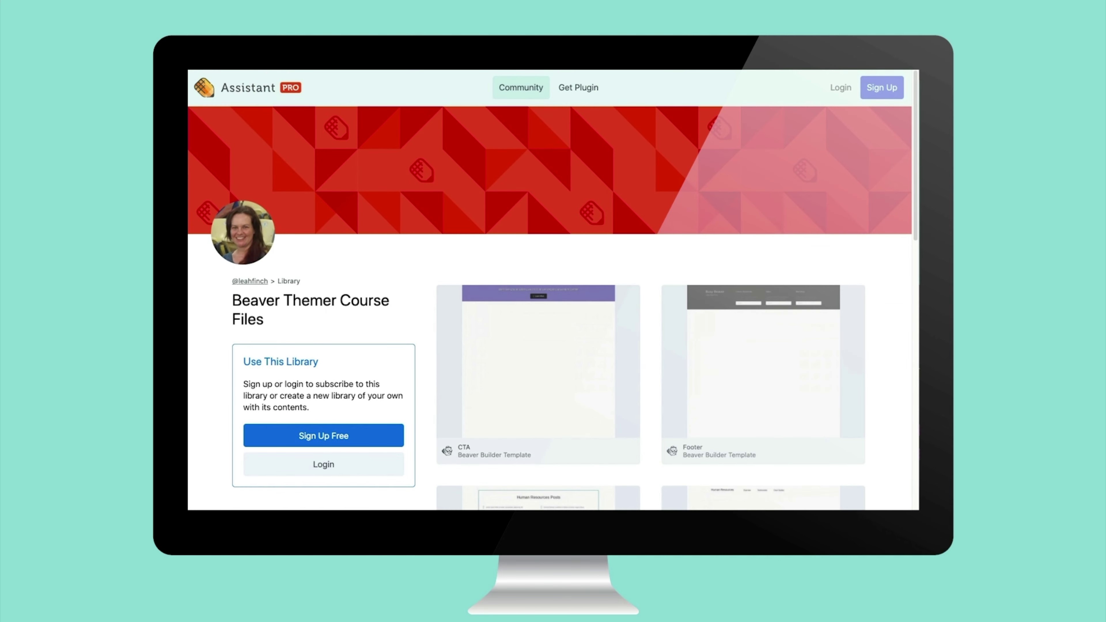
{"action": "left_click", "coordinate": [376, 441]}
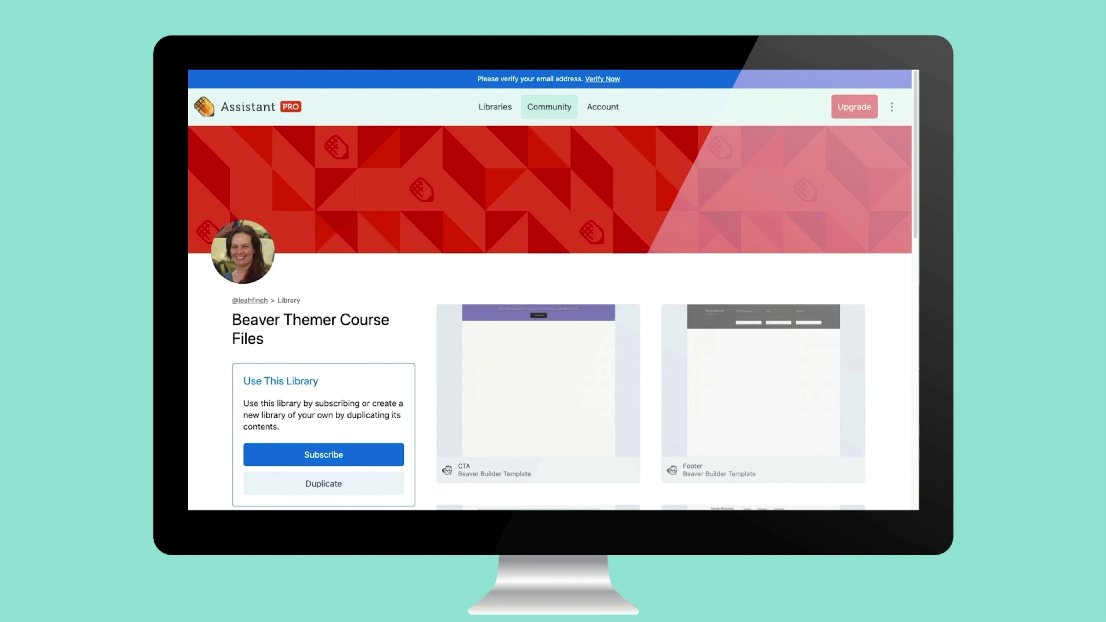
{"action": "left_click", "coordinate": [389, 483]}
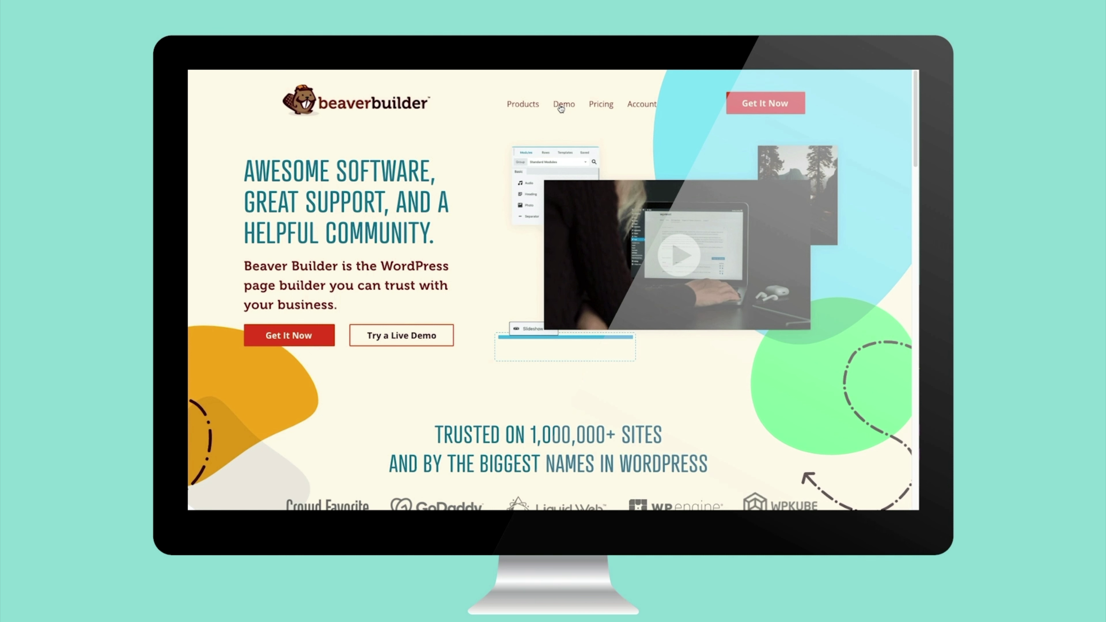
Launch the Themer Demo from the Beaver Builder website and connect the demo site's Assistant libraries to Assistant Pro
{"action": "left_click", "coordinate": [562, 104]}
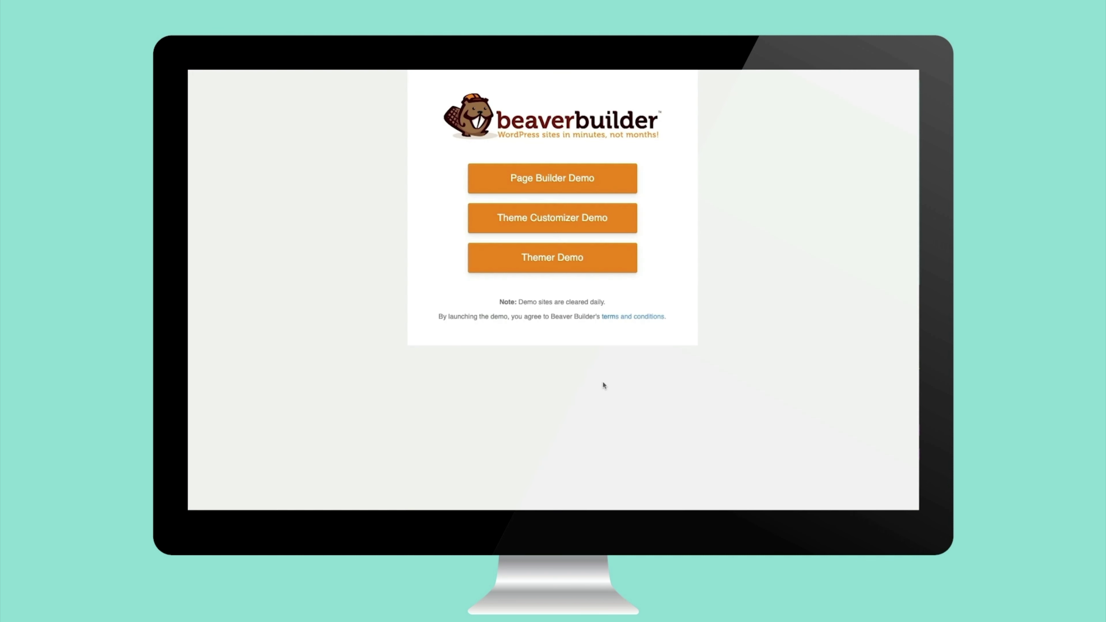
{"action": "left_click", "coordinate": [585, 267]}
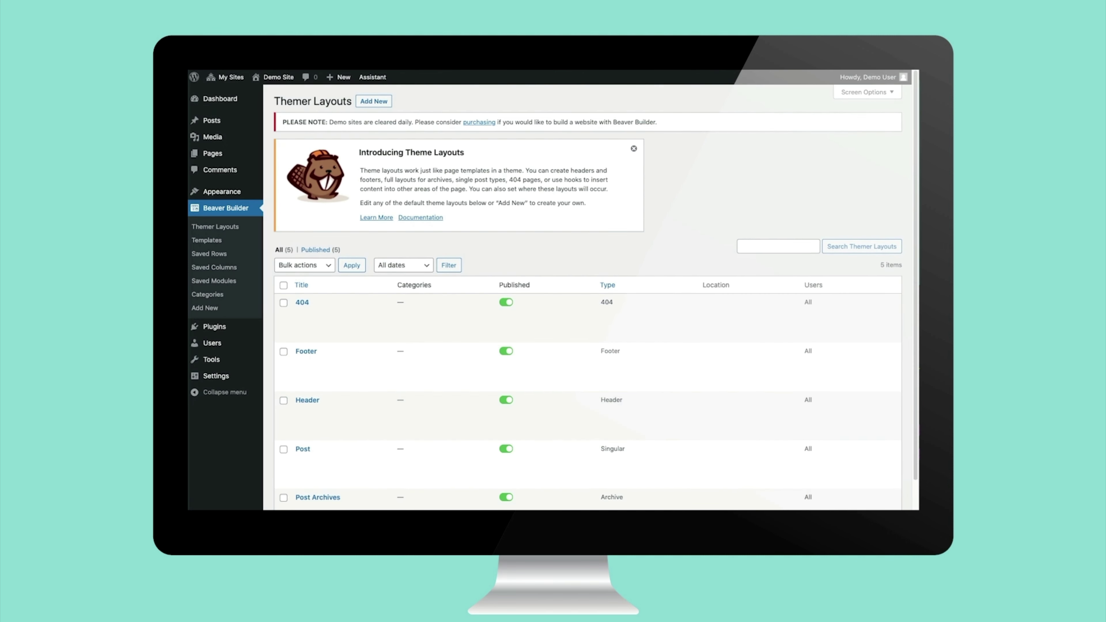
{"action": "left_click", "coordinate": [282, 80]}
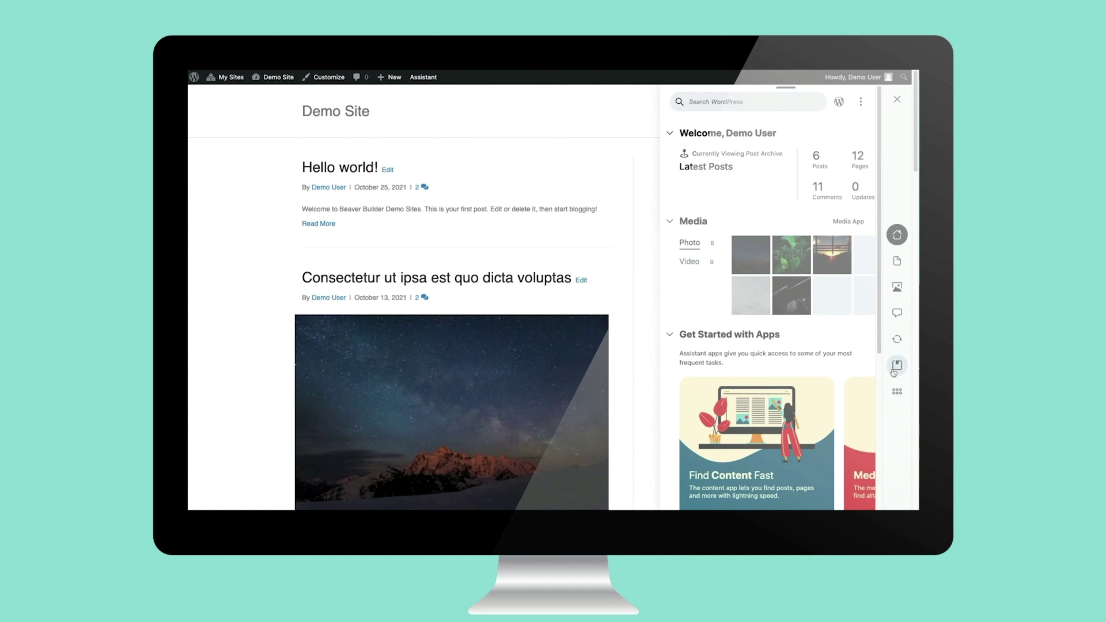
{"action": "left_click", "coordinate": [891, 368]}
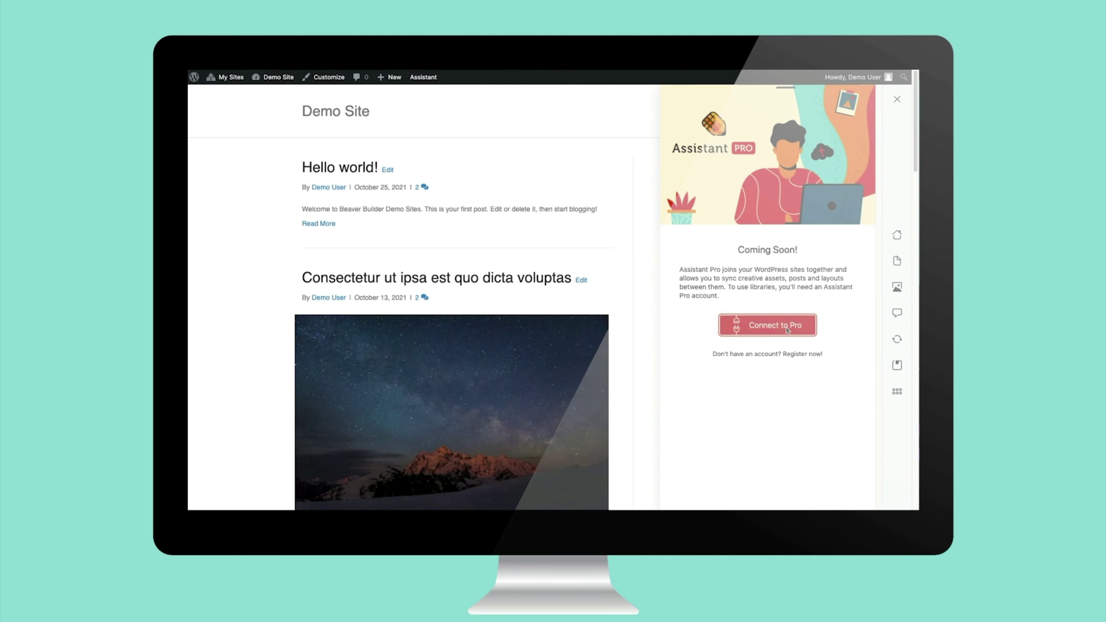
{"action": "left_click", "coordinate": [736, 324]}
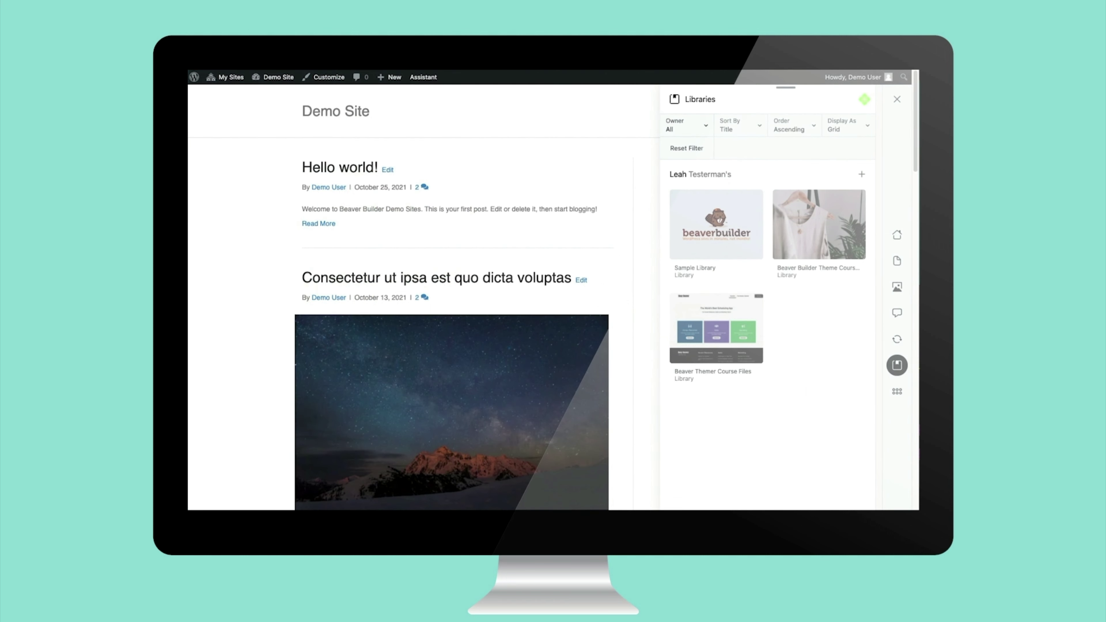
Import all items of the Beaver Themer Course Files library into the demo site from the library's settings
{"action": "left_click", "coordinate": [737, 355]}
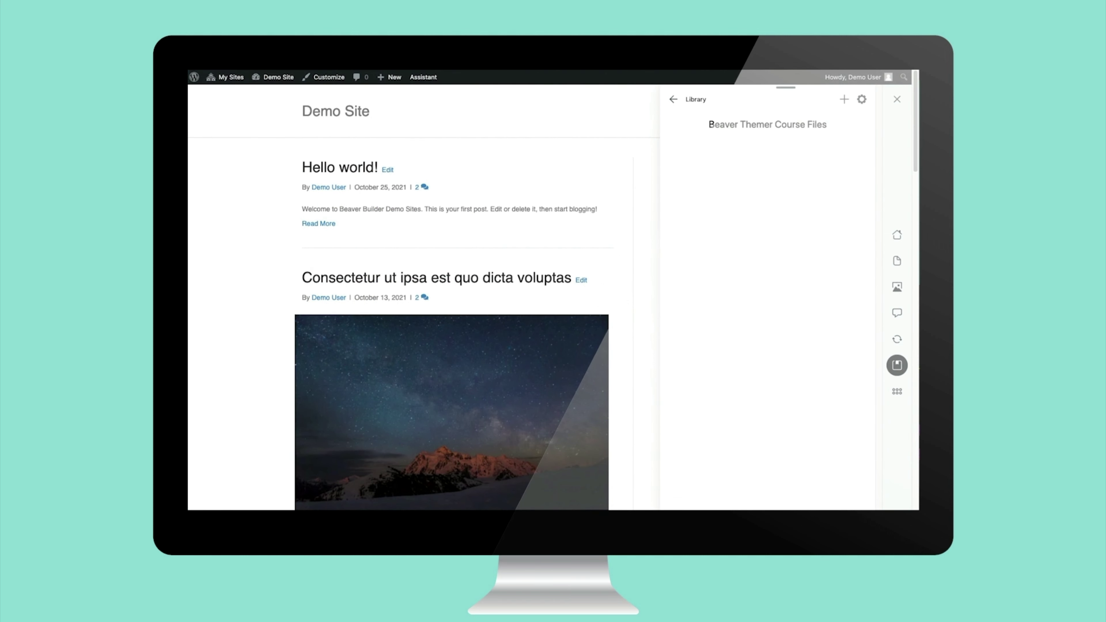
{"action": "left_click", "coordinate": [862, 99]}
{"action": "scroll", "coordinate": [792, 357], "scroll_direction": "down", "scroll_amount": 5}
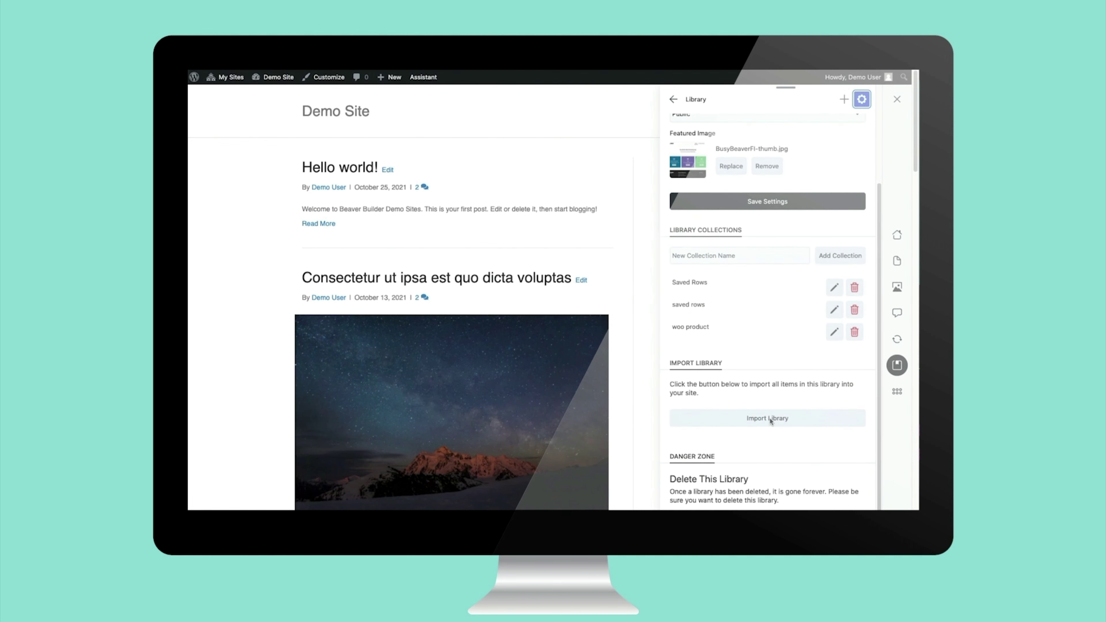
{"action": "left_click", "coordinate": [769, 418]}
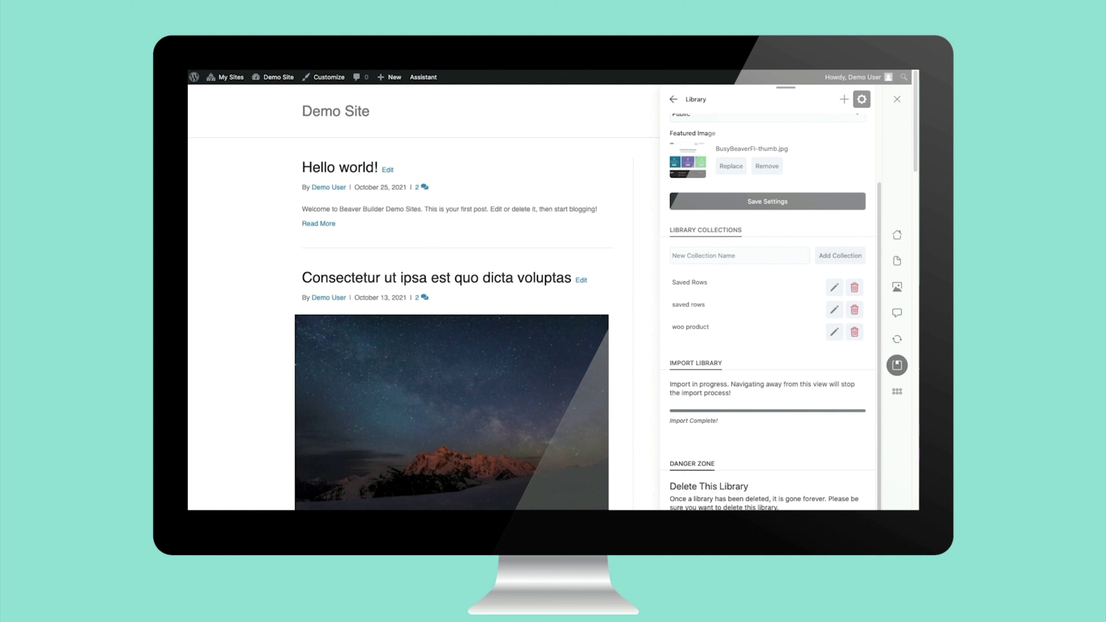
Check the imported posts, pages and templates in Assistant's content lists
{"action": "left_click", "coordinate": [897, 261]}
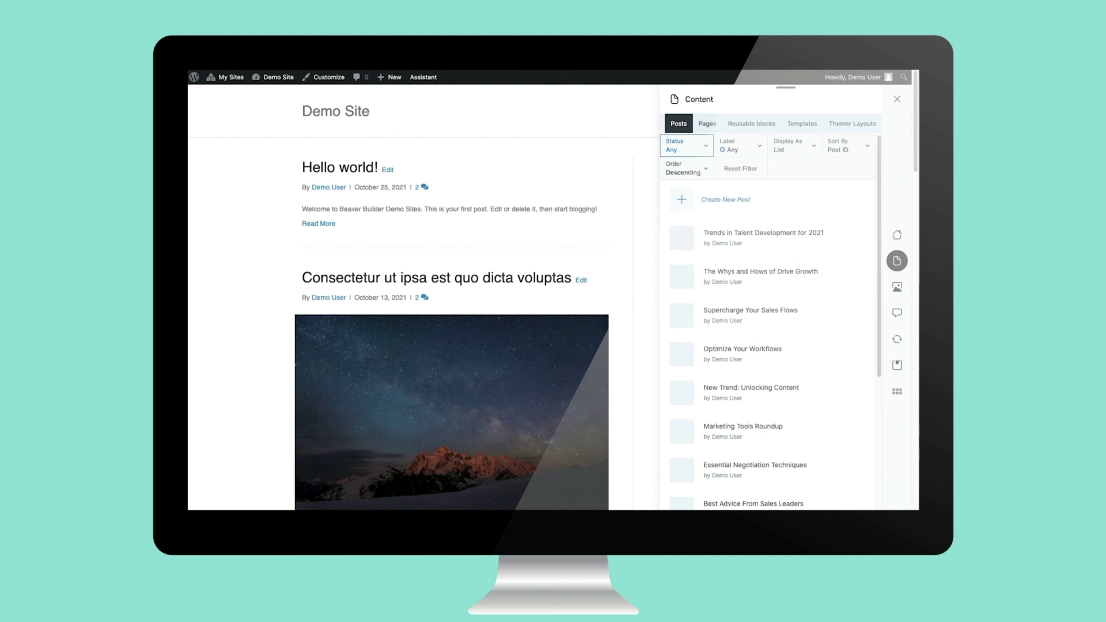
{"action": "left_click", "coordinate": [707, 125]}
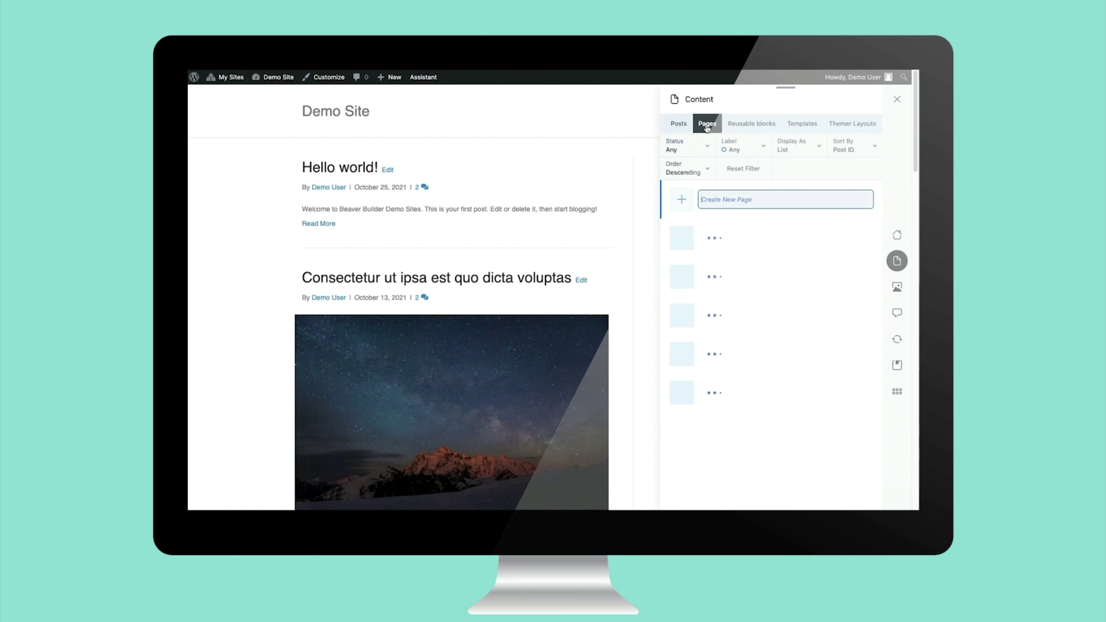
{"action": "left_click", "coordinate": [793, 132]}
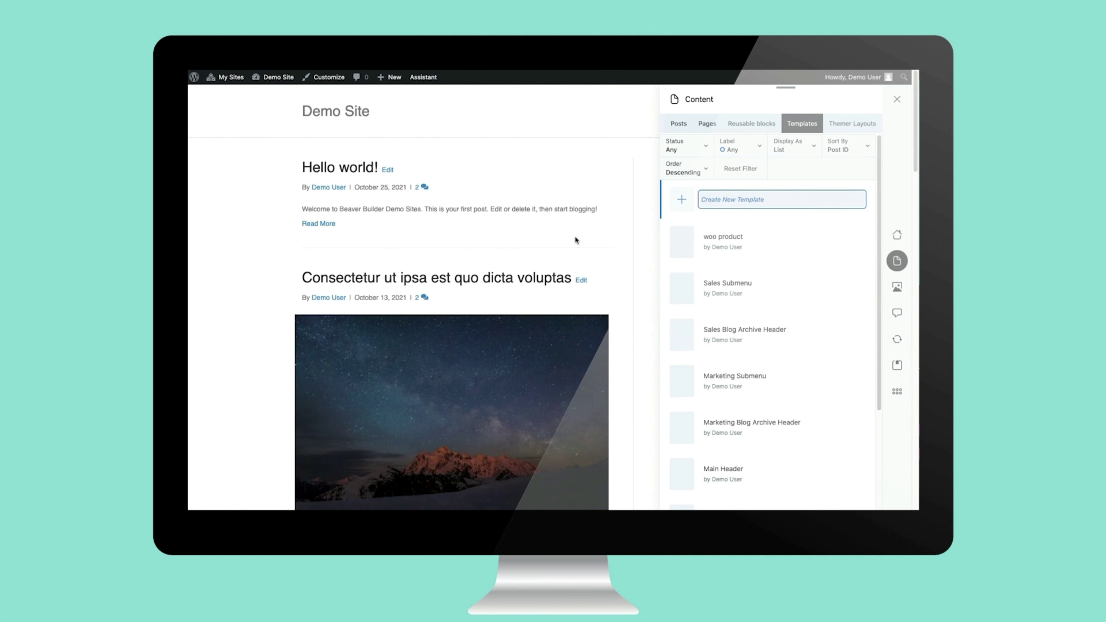
{"action": "left_click", "coordinate": [559, 174]}
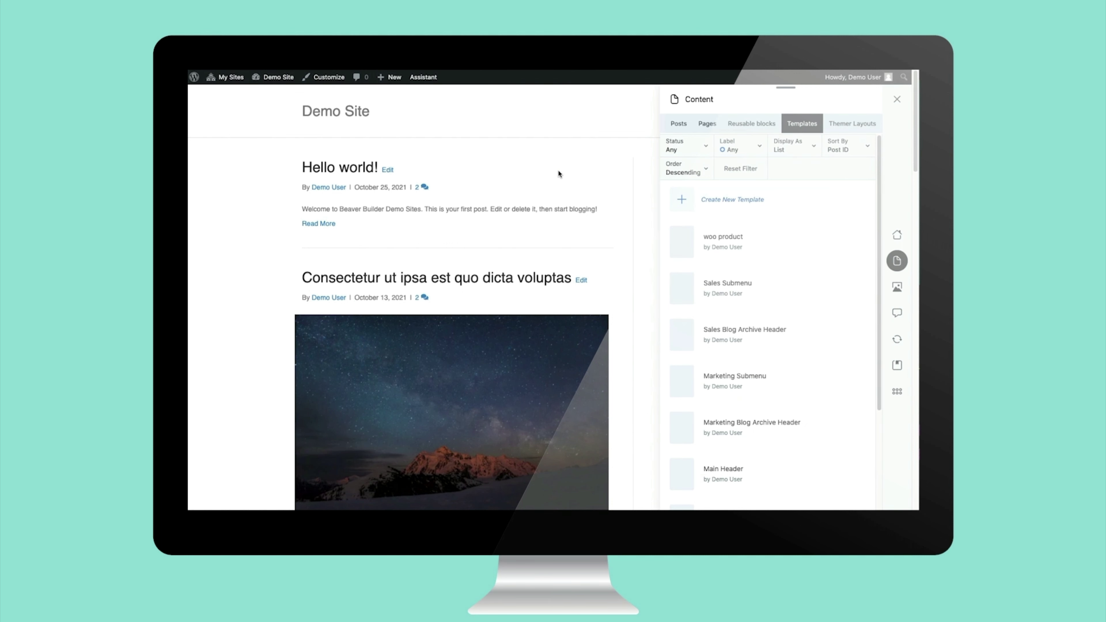
Activate the WooCommerce plugin, skipping store details and declining usage tracking, and list the site's products in Assistant
{"action": "left_click", "coordinate": [286, 77]}
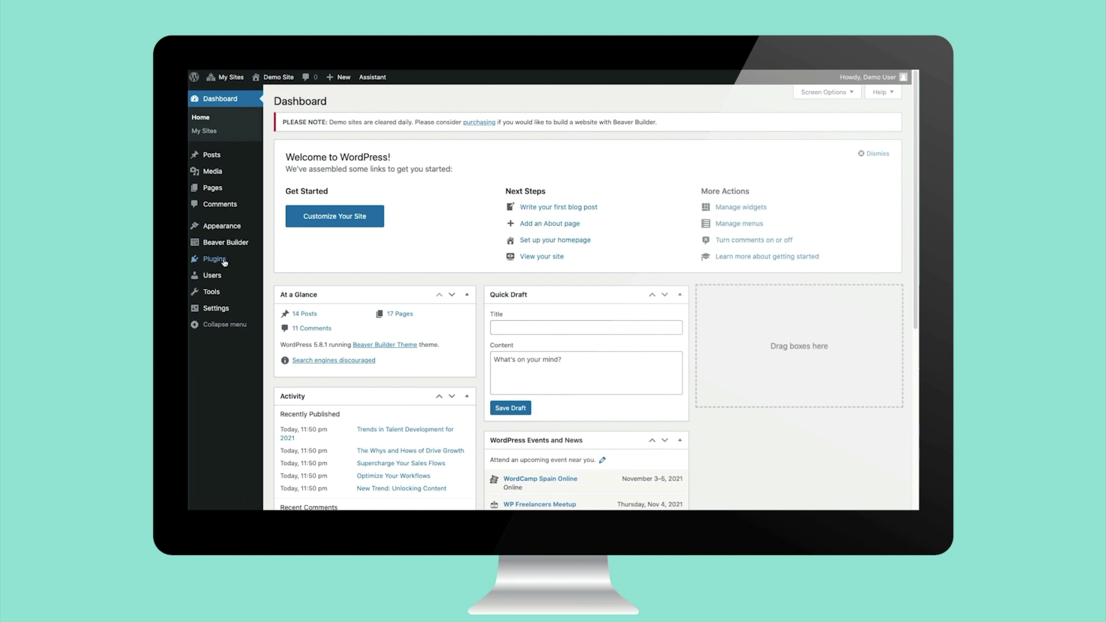
{"action": "left_click", "coordinate": [215, 259]}
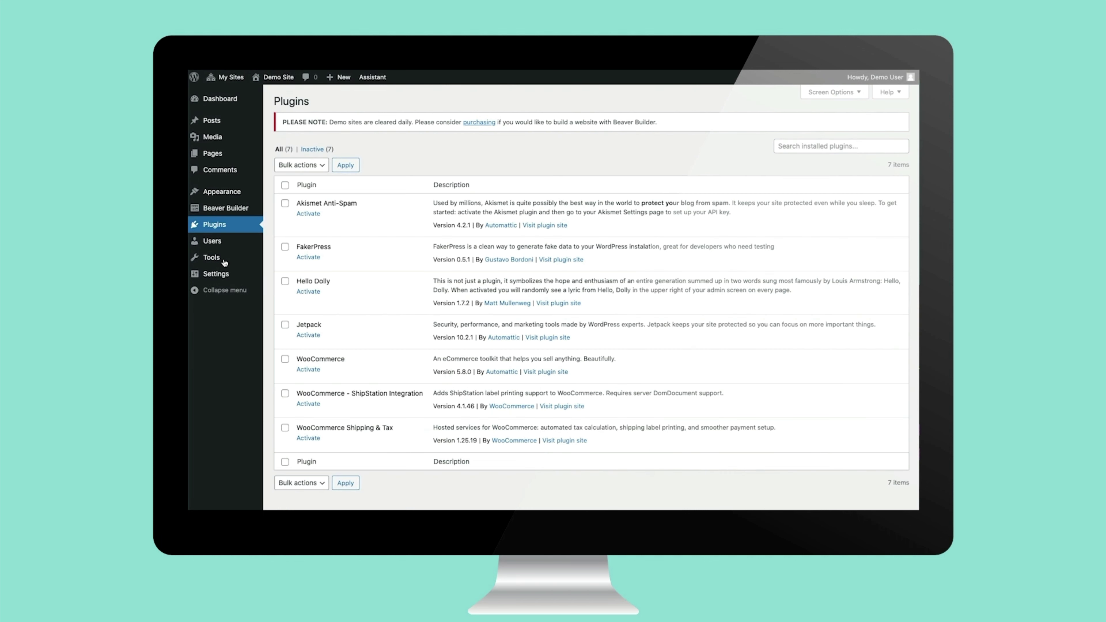
{"action": "left_click", "coordinate": [315, 371]}
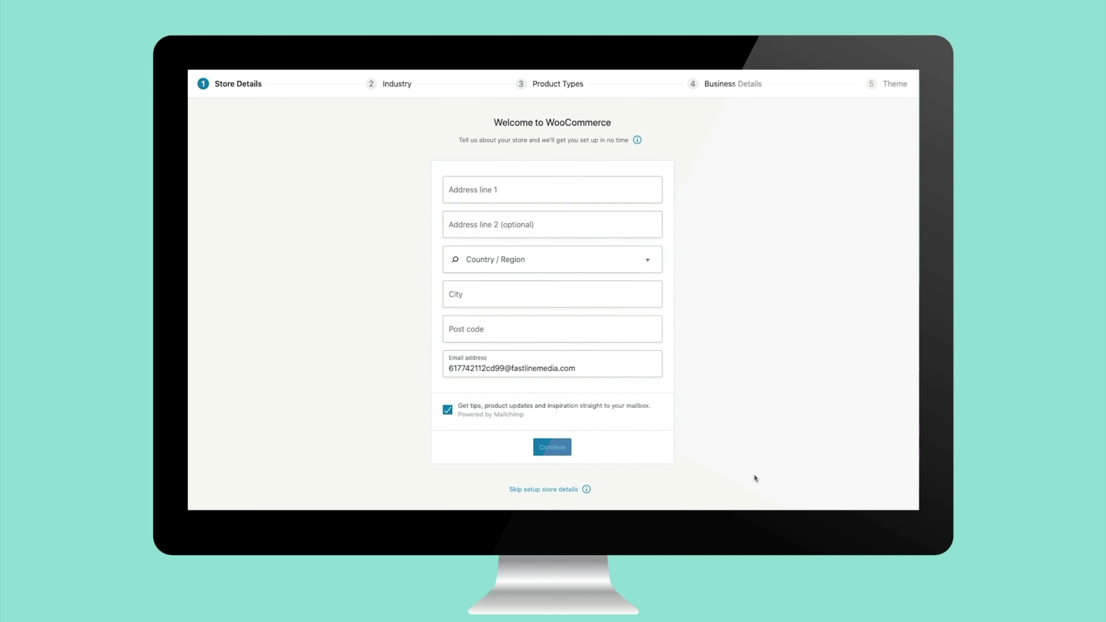
{"action": "left_click", "coordinate": [555, 491]}
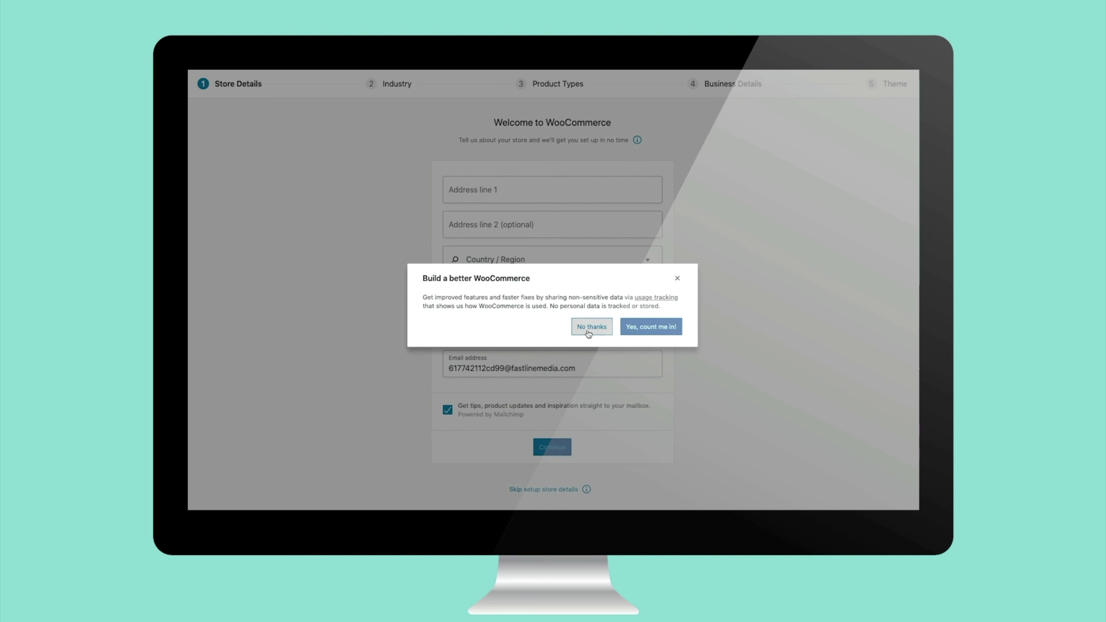
{"action": "left_click", "coordinate": [592, 325]}
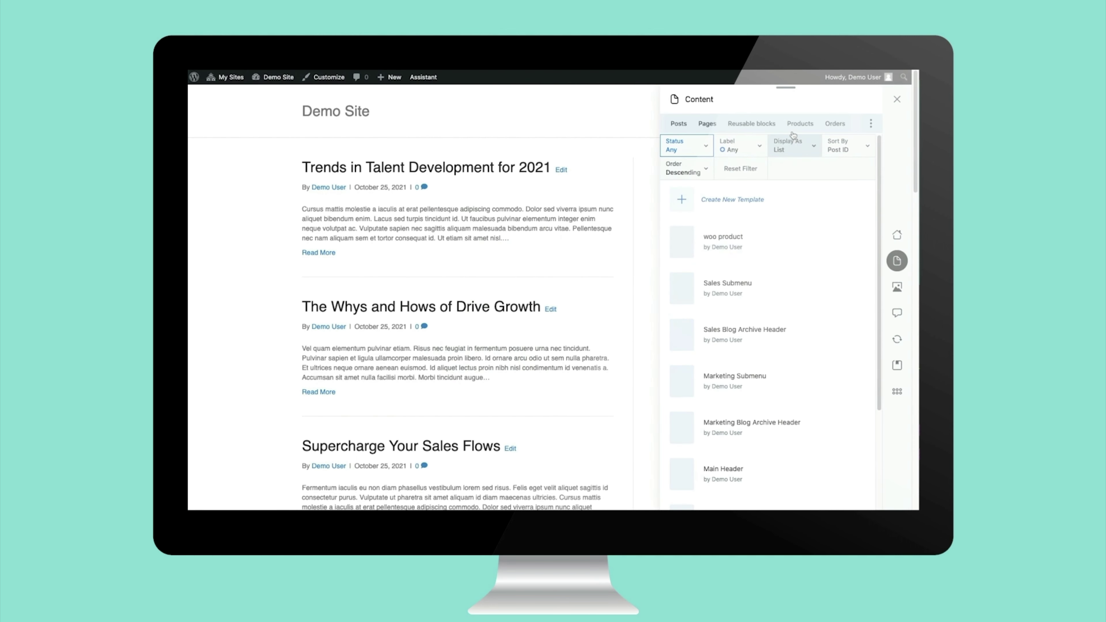
{"action": "left_click", "coordinate": [797, 126]}
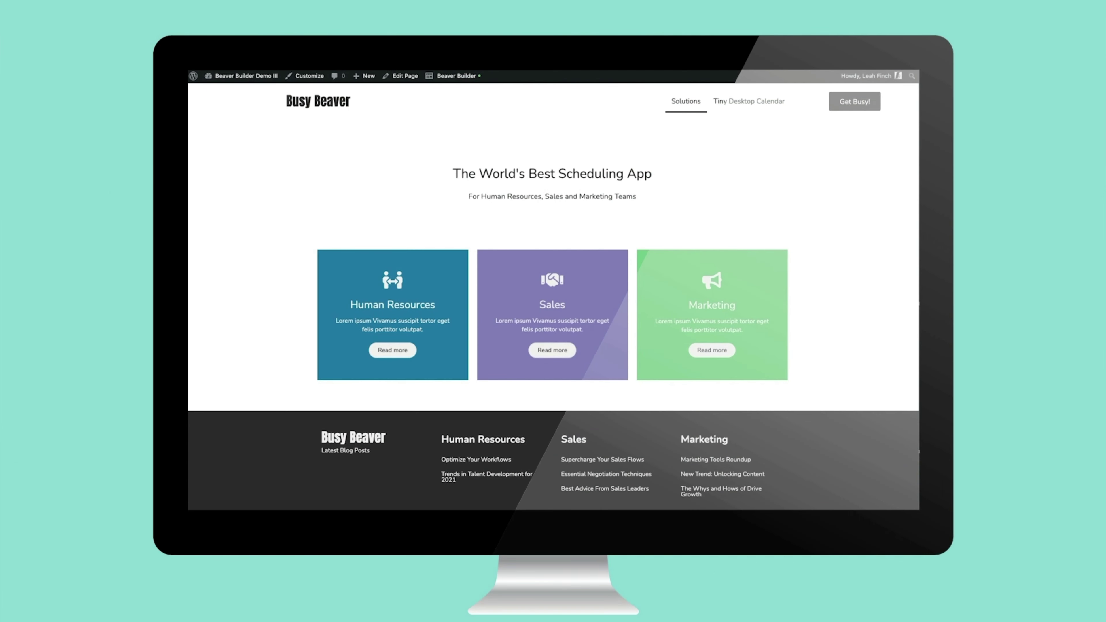
Go to the site's admin dashboard and list its Themer layouts
{"action": "left_click", "coordinate": [273, 76]}
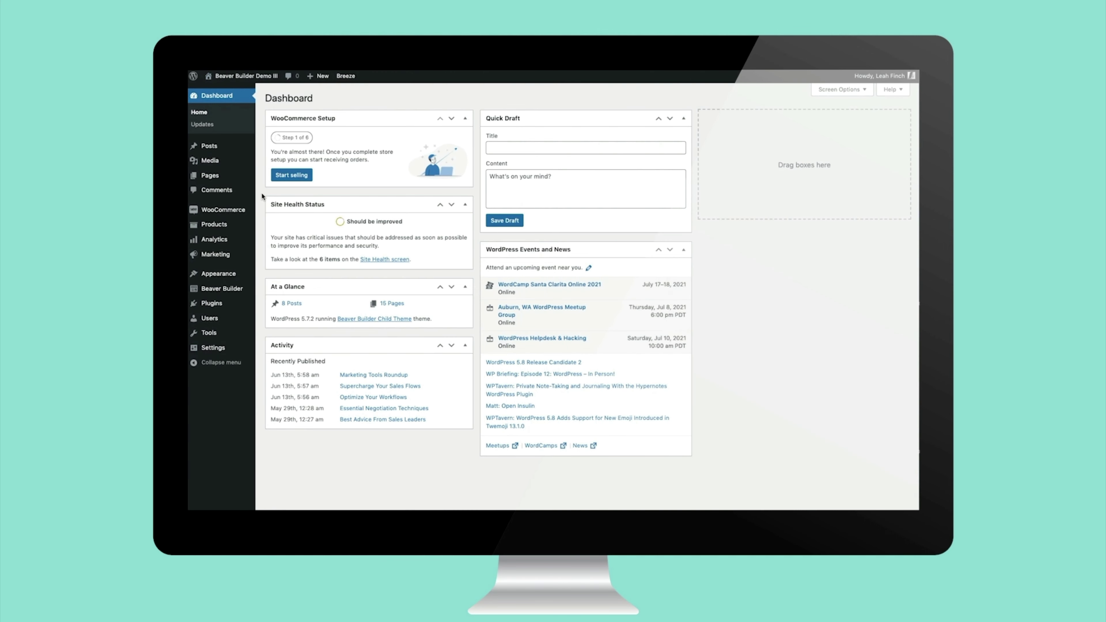
{"action": "mouse_move", "coordinate": [237, 286]}
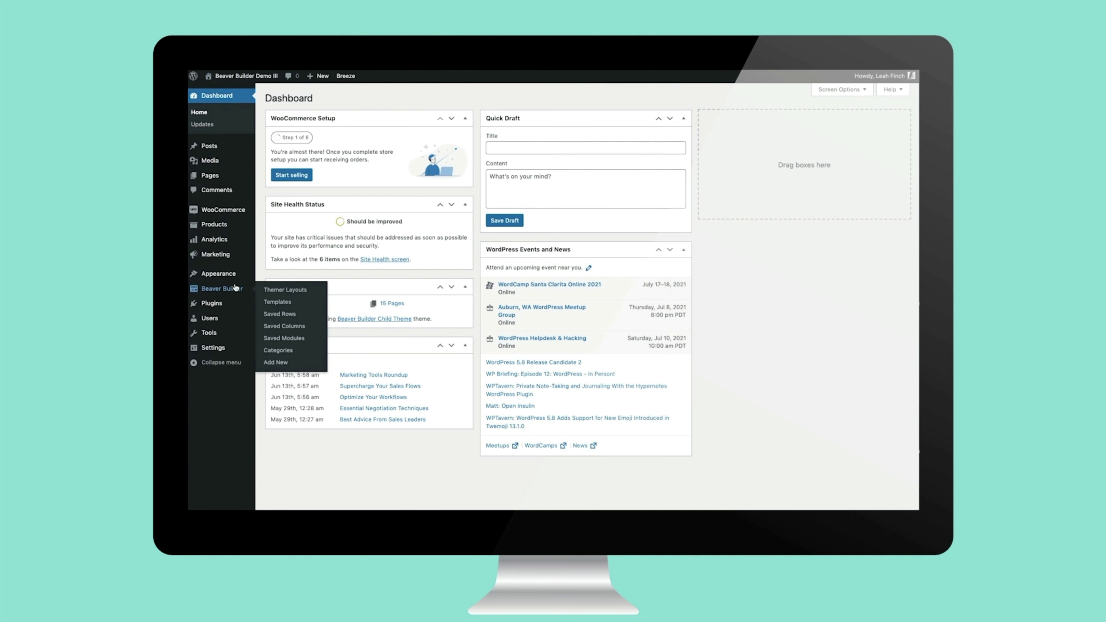
{"action": "left_click", "coordinate": [272, 291]}
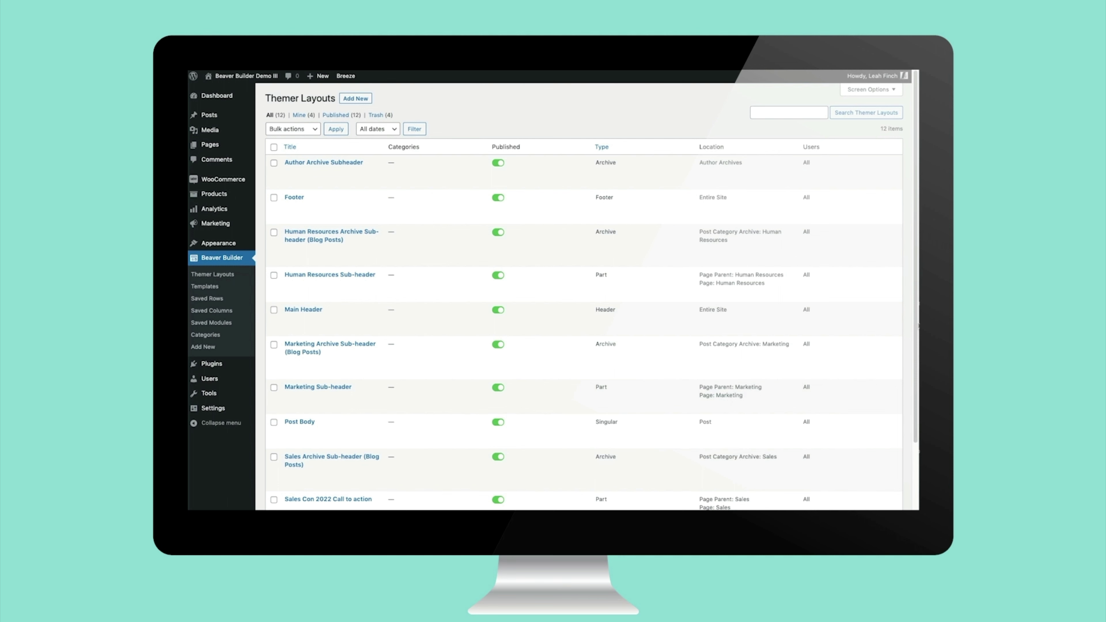
Add a new Themer layout titled Example with the layout type Header
{"action": "left_click", "coordinate": [357, 99]}
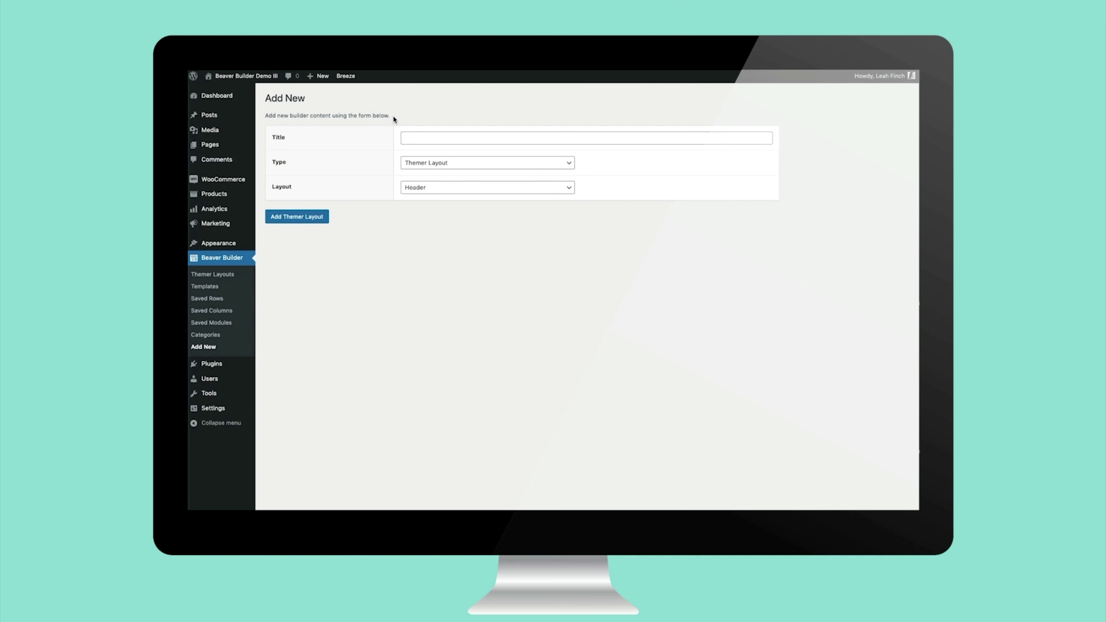
{"action": "left_click", "coordinate": [410, 136]}
{"action": "type", "text": "Example"}
{"action": "left_click", "coordinate": [566, 164]}
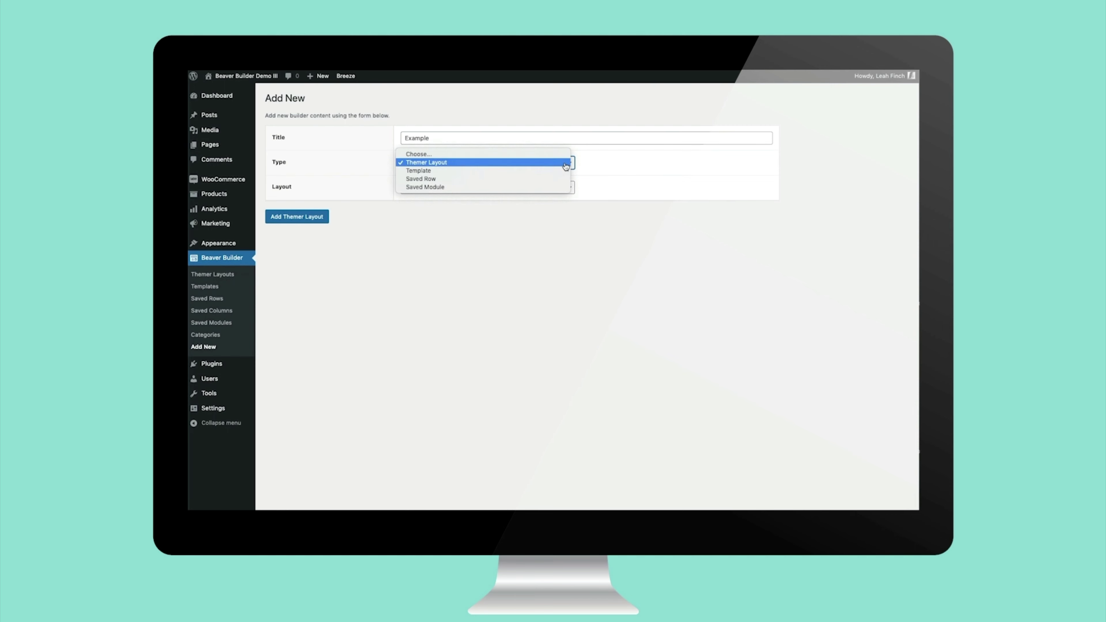
{"action": "left_click", "coordinate": [566, 165]}
{"action": "left_click", "coordinate": [557, 187]}
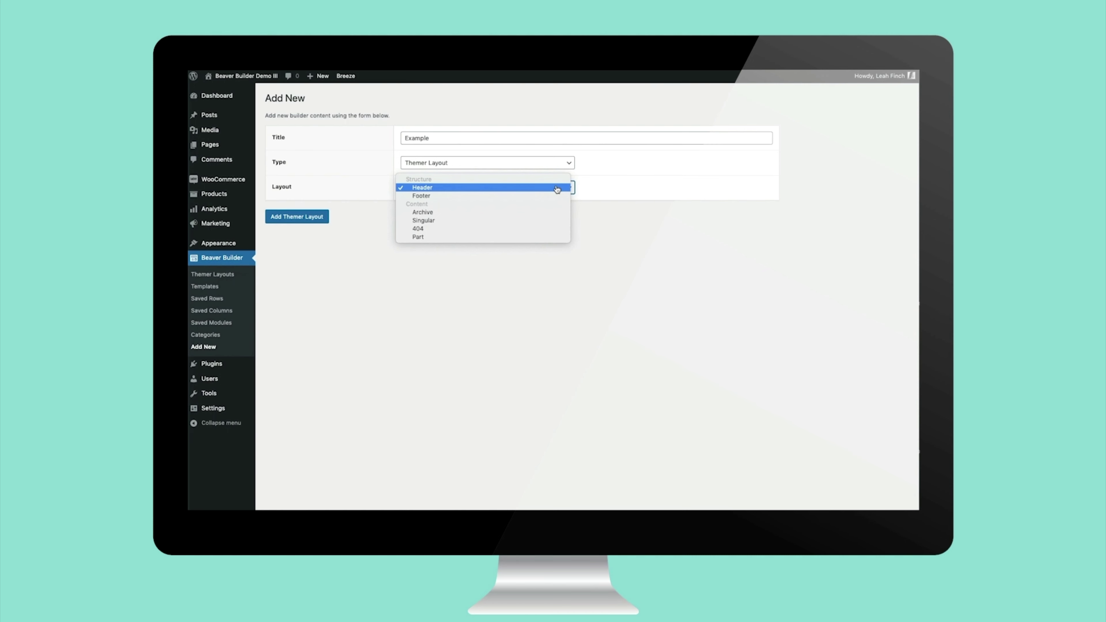
{"action": "left_click", "coordinate": [558, 188]}
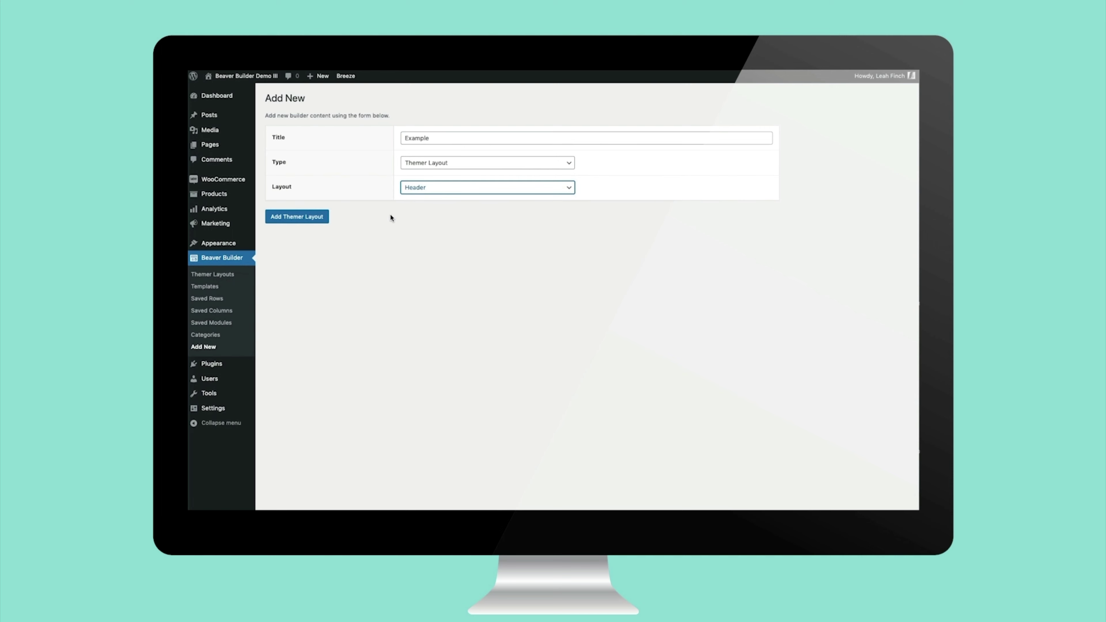
{"action": "left_click", "coordinate": [321, 217]}
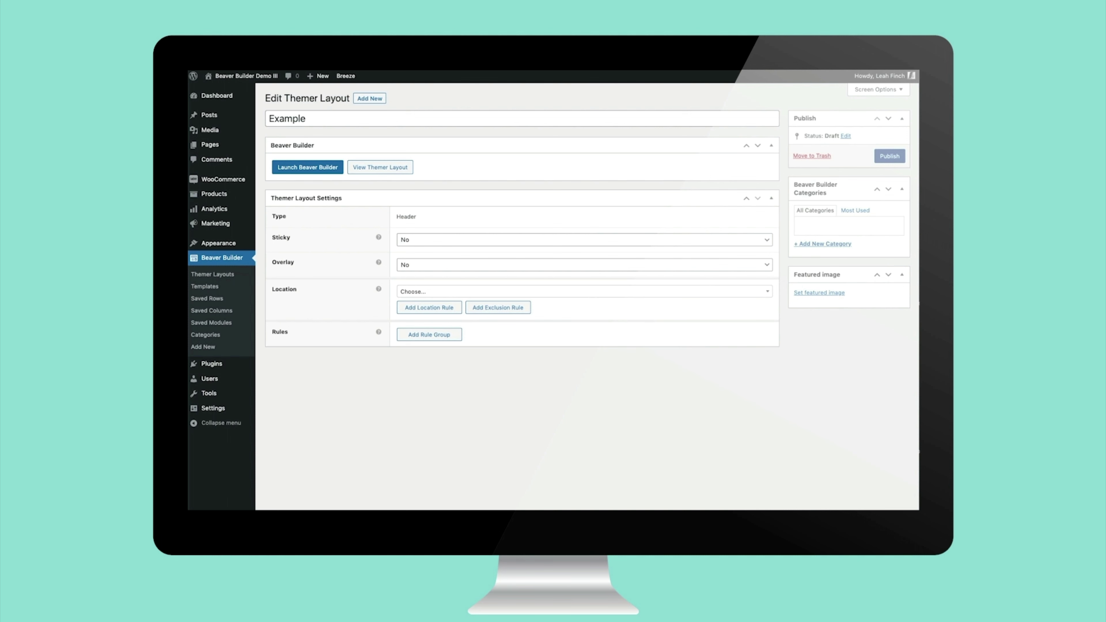
Check the Sticky and Overlay choices of the Example header layout, keeping both at No
{"action": "left_click", "coordinate": [747, 240]}
{"action": "left_click", "coordinate": [747, 240]}
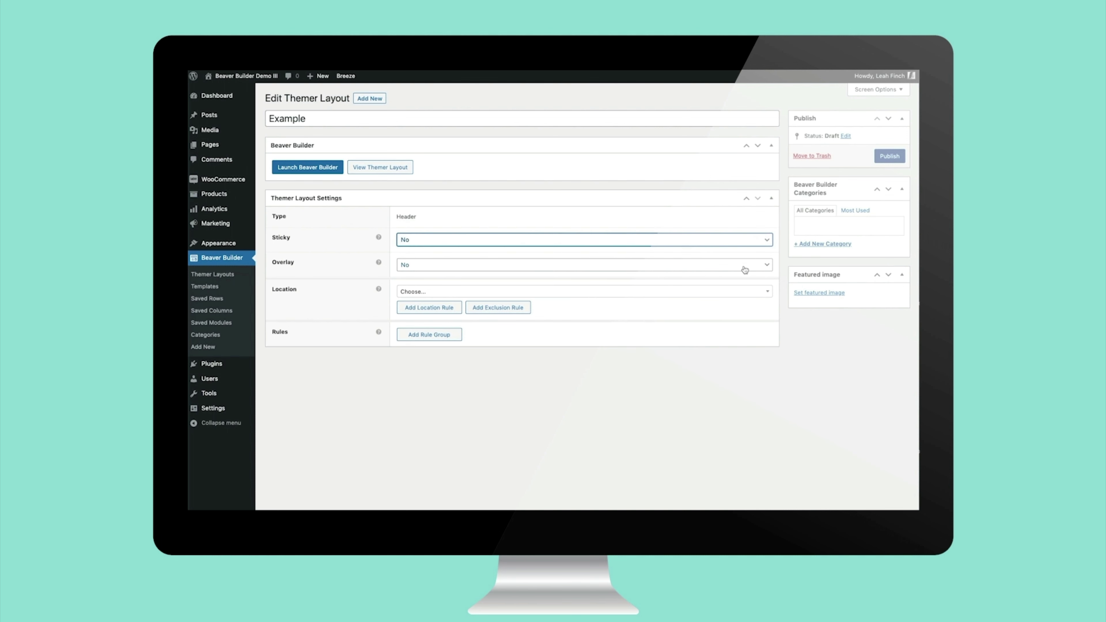
{"action": "left_click", "coordinate": [745, 269]}
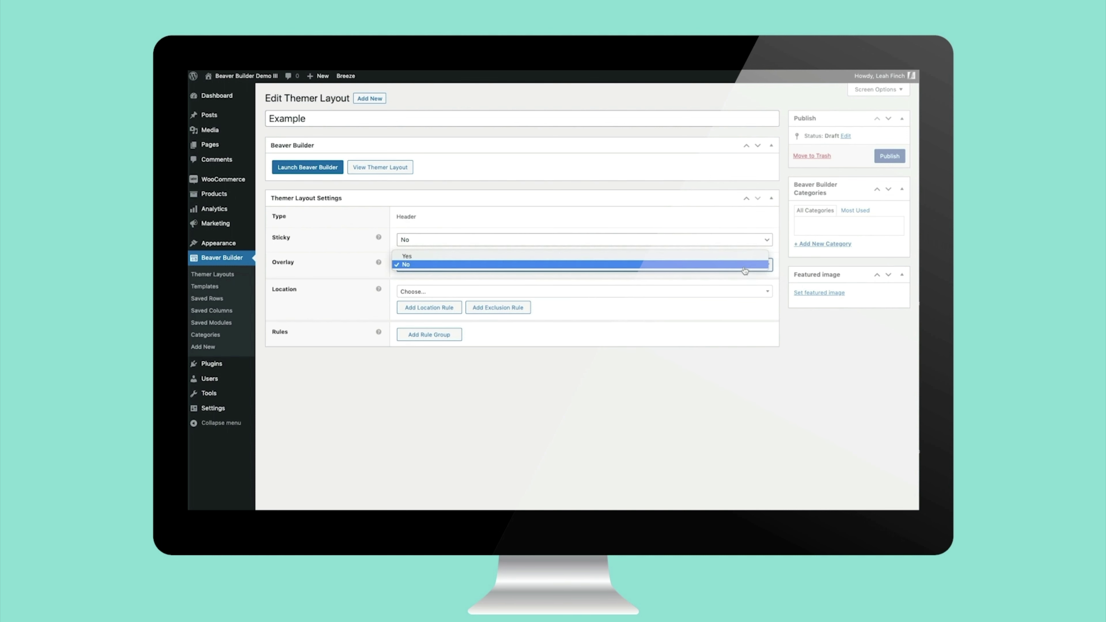
{"action": "left_click", "coordinate": [745, 269]}
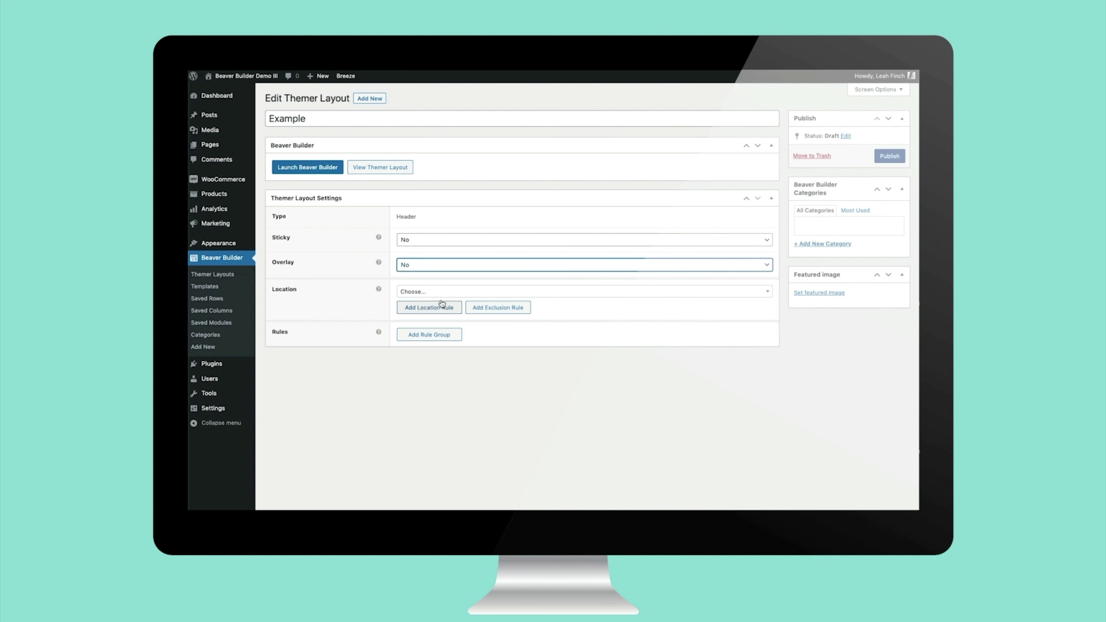
Browse the Example layout's location choices and set location rules for Post with All Posts and Post Category with All Categories
{"action": "left_click", "coordinate": [445, 291]}
{"action": "scroll", "coordinate": [453, 362], "scroll_direction": "down", "scroll_amount": 1}
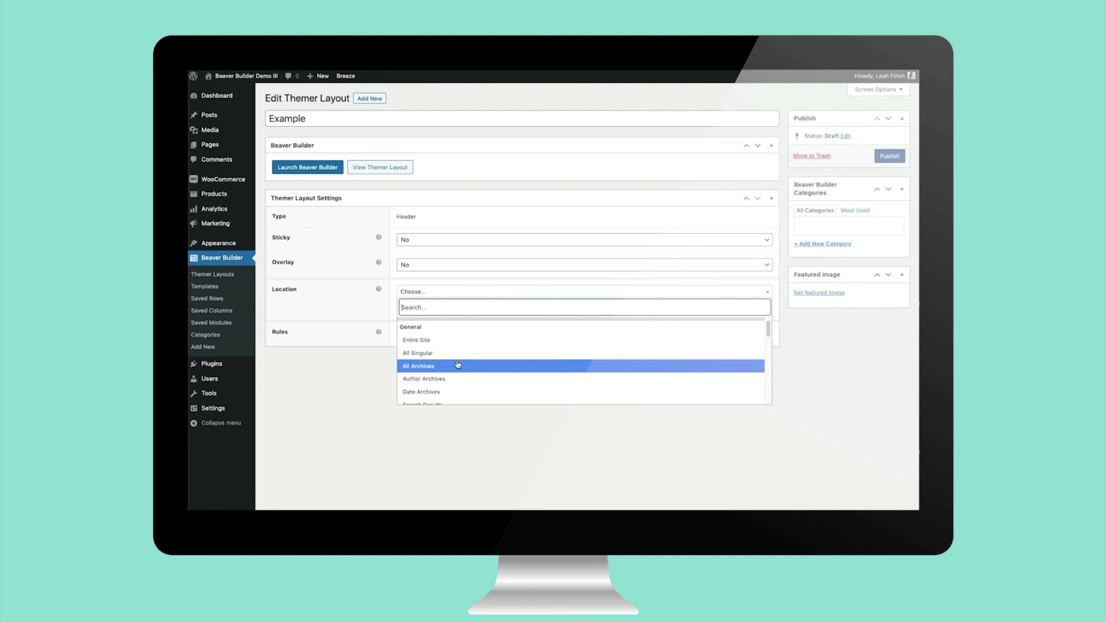
{"action": "scroll", "coordinate": [458, 364], "scroll_direction": "down", "scroll_amount": 5}
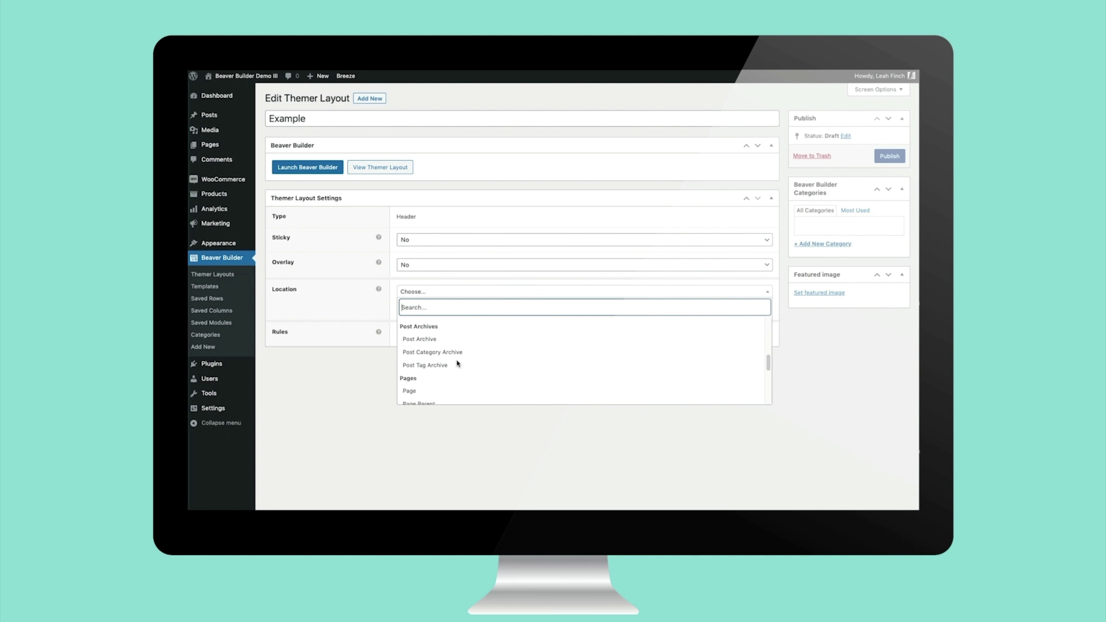
{"action": "scroll", "coordinate": [457, 365], "scroll_direction": "down", "scroll_amount": 6}
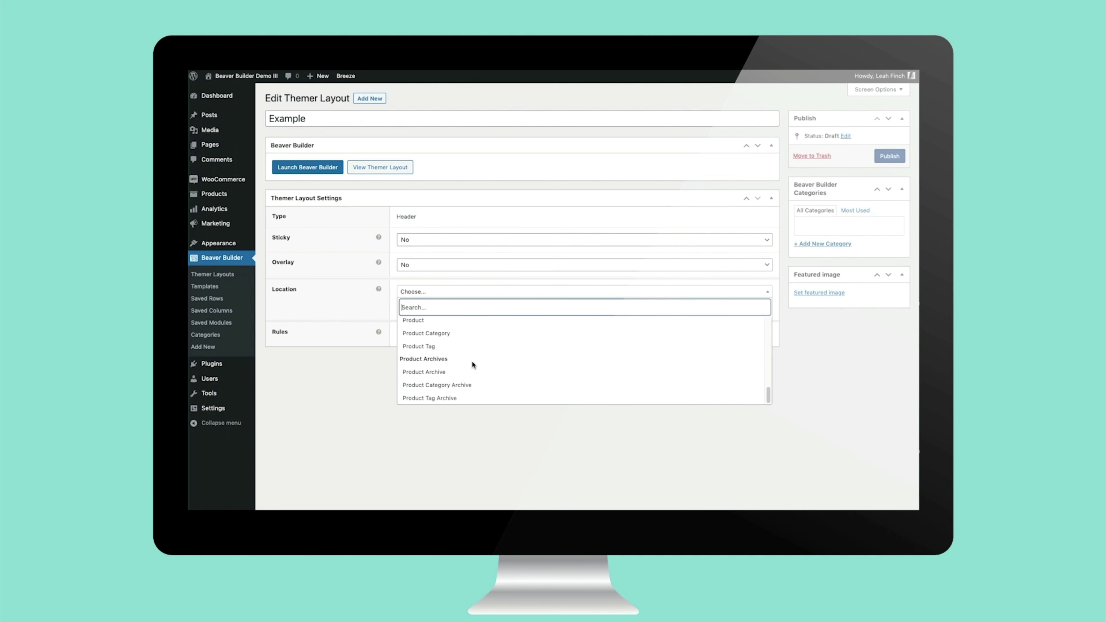
{"action": "scroll", "coordinate": [471, 361], "scroll_direction": "up", "scroll_amount": 10}
{"action": "left_click", "coordinate": [458, 347]}
{"action": "left_click", "coordinate": [452, 310]}
{"action": "left_click", "coordinate": [457, 312]}
{"action": "scroll", "coordinate": [491, 377], "scroll_direction": "down", "scroll_amount": 5}
{"action": "left_click", "coordinate": [516, 391]}
{"action": "left_click", "coordinate": [619, 312]}
{"action": "left_click", "coordinate": [508, 351]}
Add an exclusion rule to the Example layout and browse the locations it can exclude, without choosing one
{"action": "left_click", "coordinate": [499, 323]}
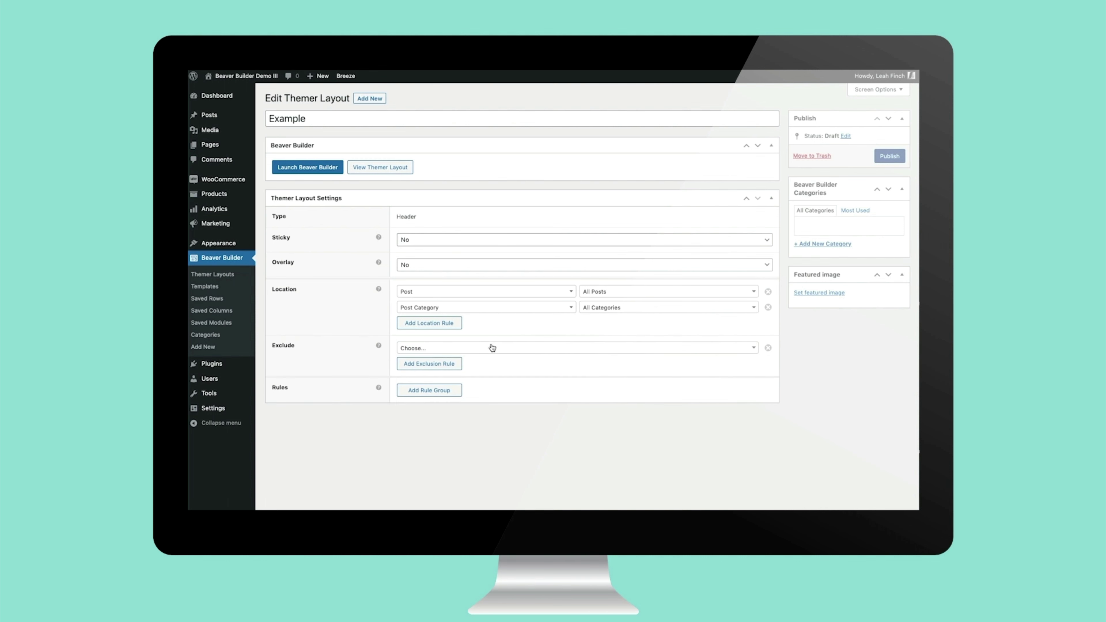
{"action": "left_click", "coordinate": [492, 347]}
{"action": "scroll", "coordinate": [519, 416], "scroll_direction": "down", "scroll_amount": 5}
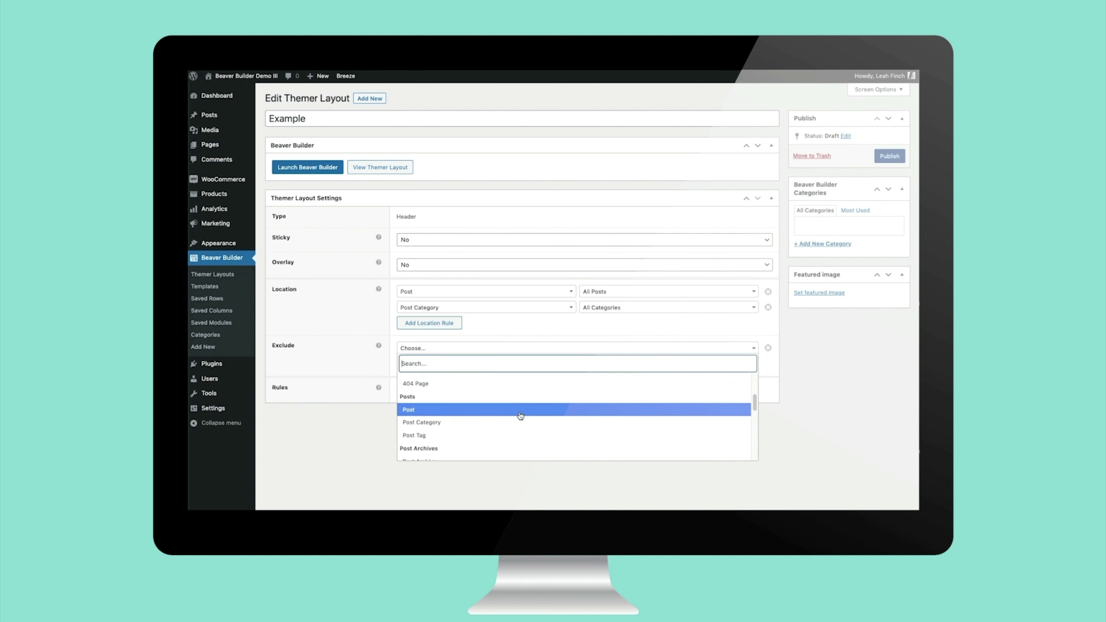
{"action": "left_click", "coordinate": [526, 332]}
Add a rule group to the Example layout with a Post Title equals condition and check the available comparison operators
{"action": "left_click", "coordinate": [447, 390]}
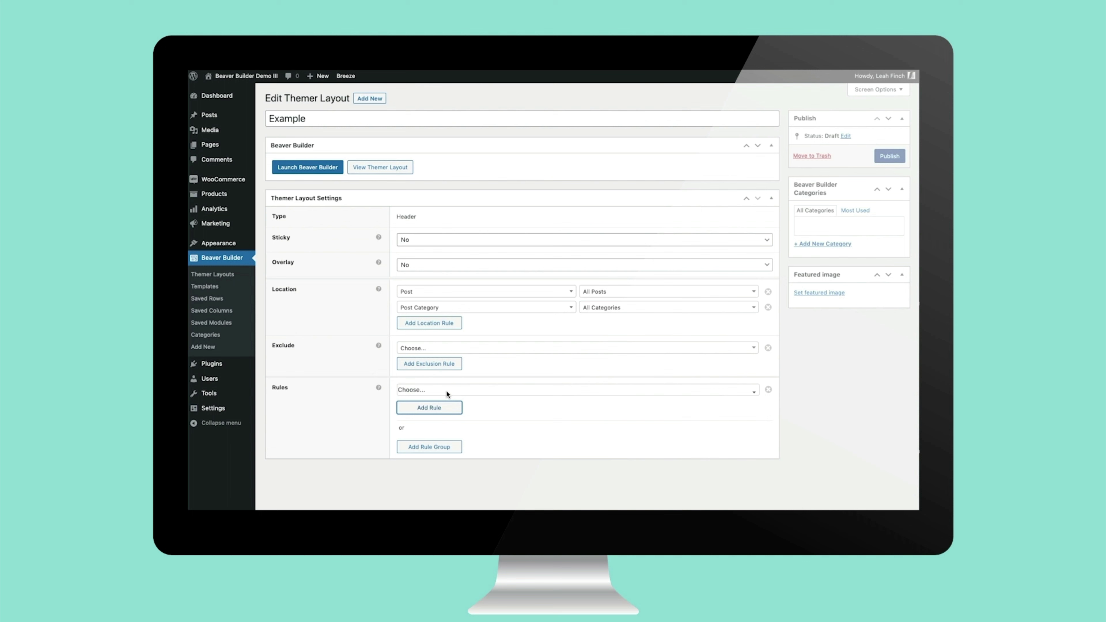
{"action": "left_click", "coordinate": [506, 392]}
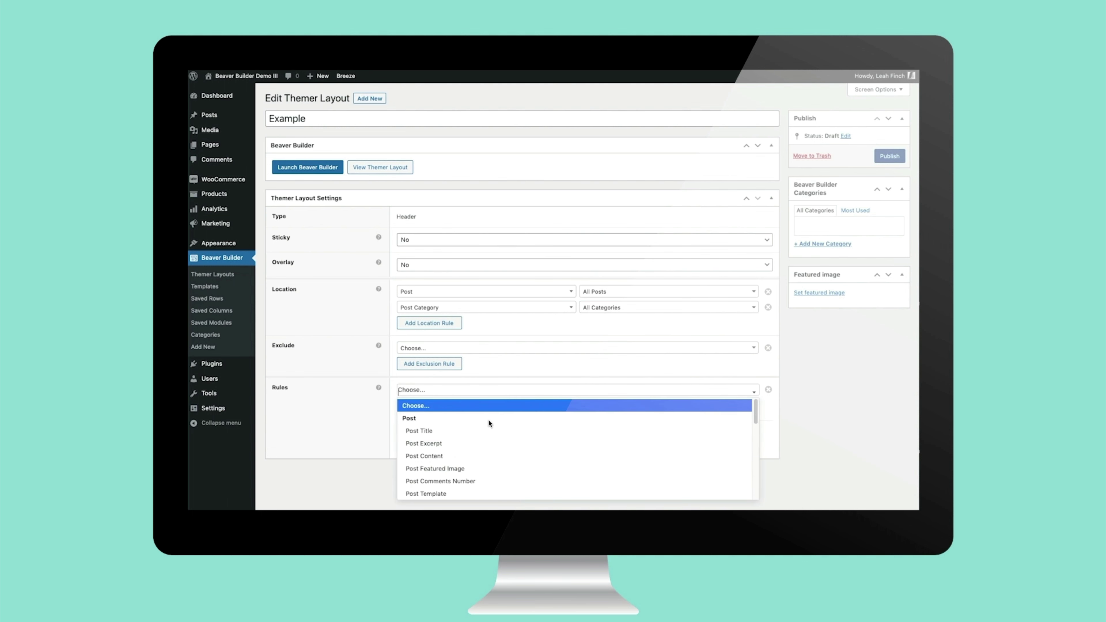
{"action": "left_click", "coordinate": [482, 430]}
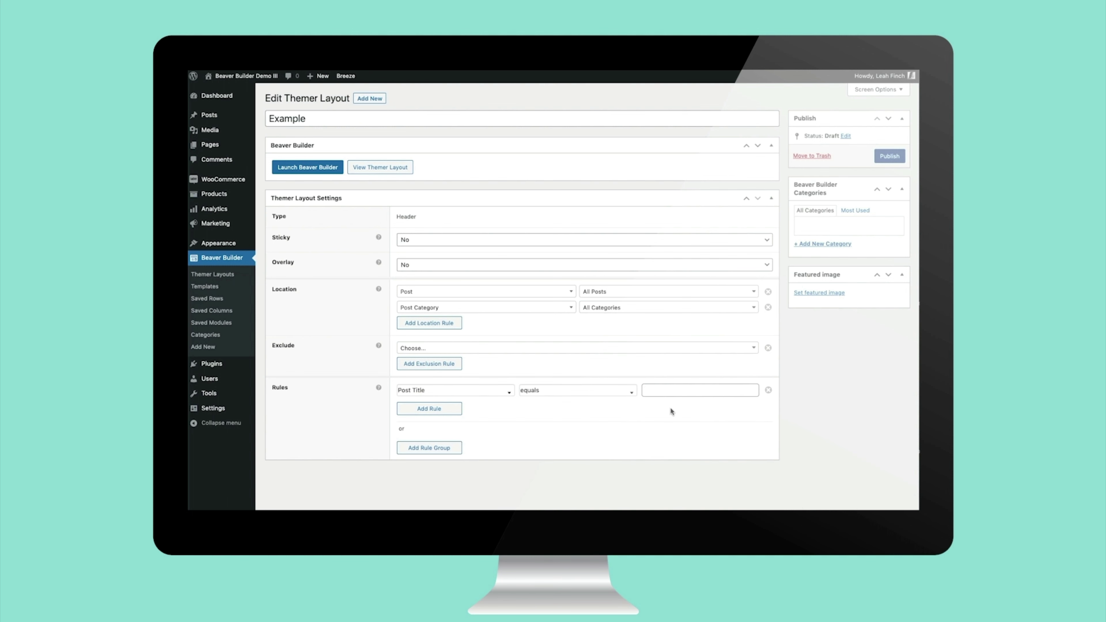
{"action": "left_click", "coordinate": [632, 392]}
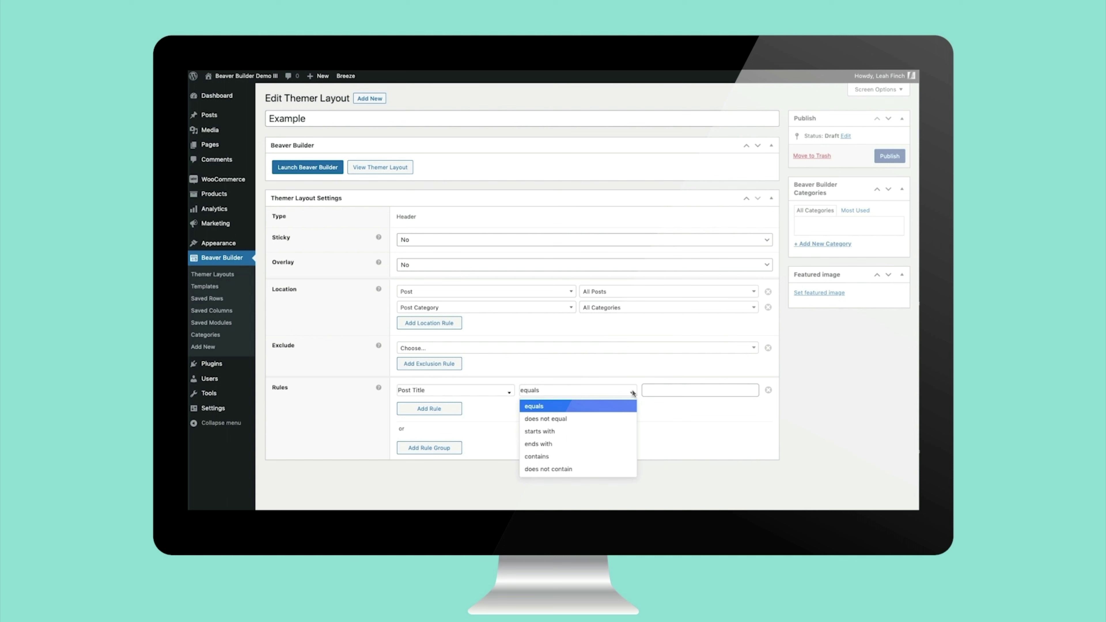
{"action": "left_click", "coordinate": [829, 378]}
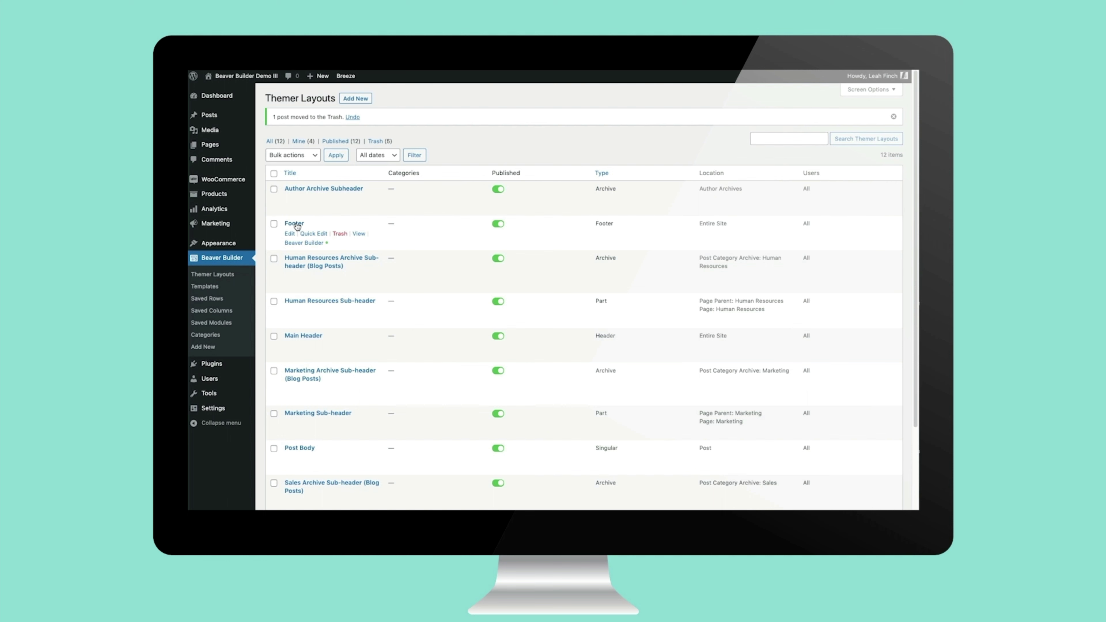
Inspect the Footer layout's Sales posts and Busy Beaver logo modules in Beaver Builder, then discard any changes
{"action": "left_click", "coordinate": [296, 224]}
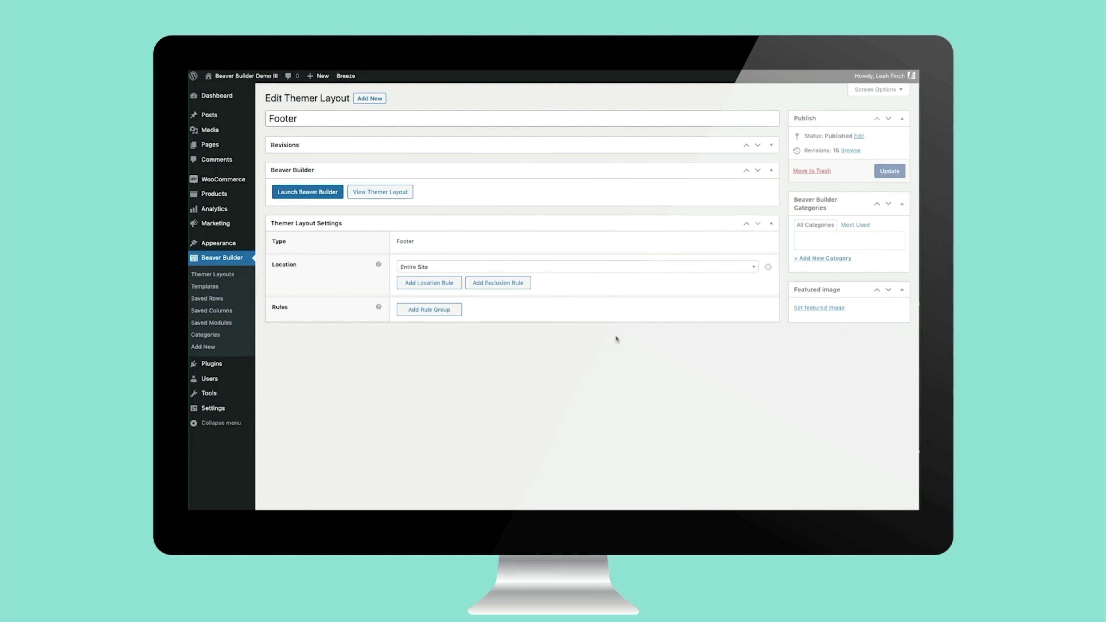
{"action": "left_click", "coordinate": [329, 196]}
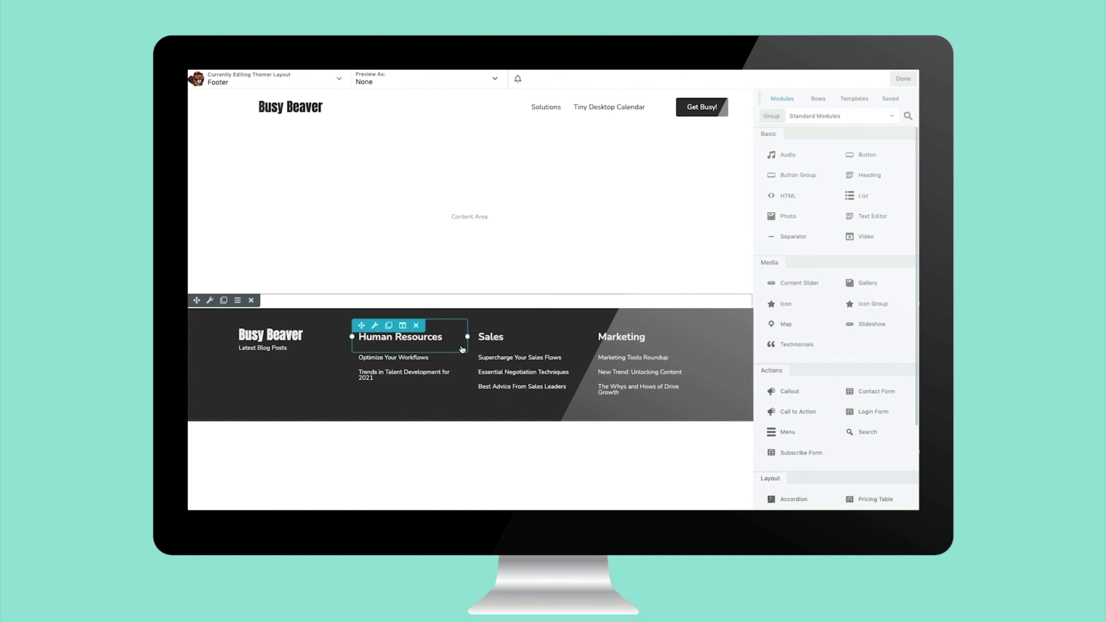
{"action": "left_click", "coordinate": [534, 385]}
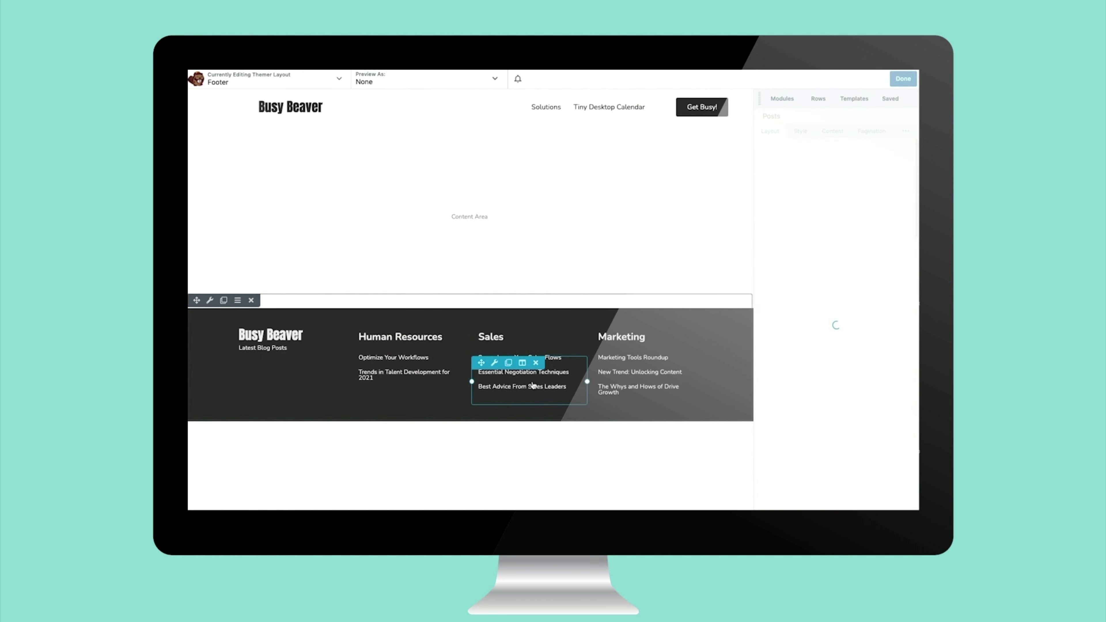
{"action": "left_click", "coordinate": [282, 337]}
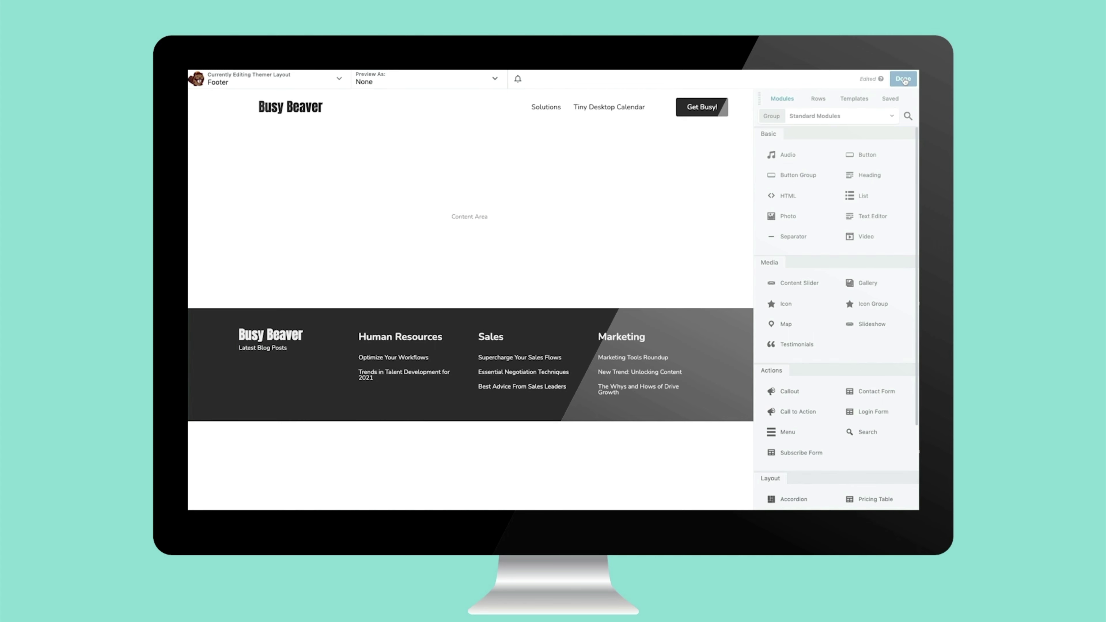
{"action": "left_click", "coordinate": [906, 80]}
{"action": "left_click", "coordinate": [782, 80]}
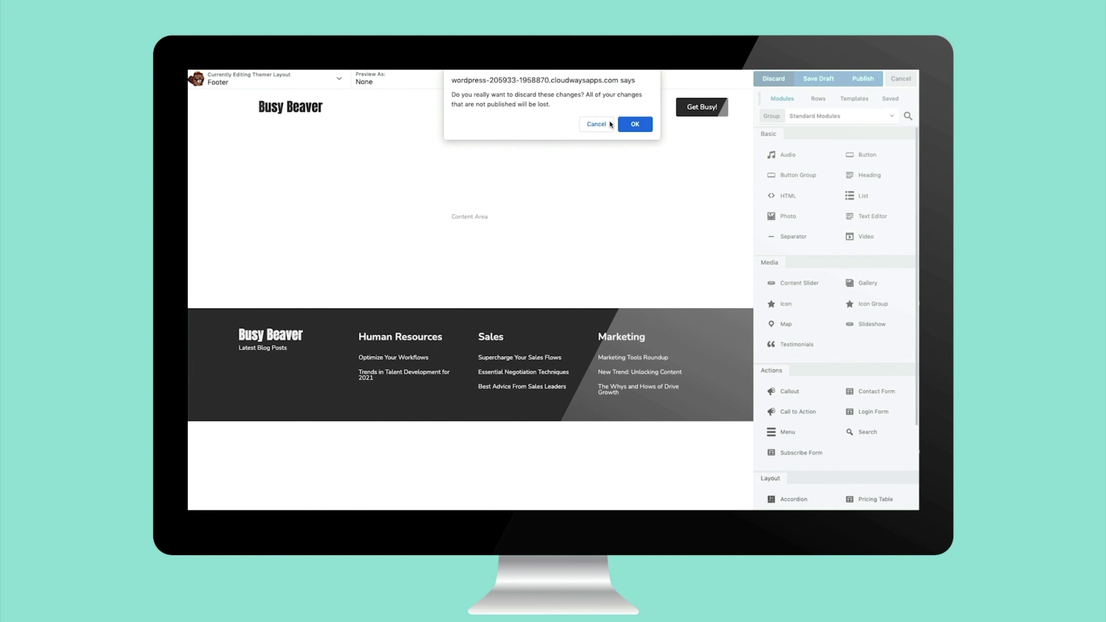
{"action": "left_click", "coordinate": [632, 120]}
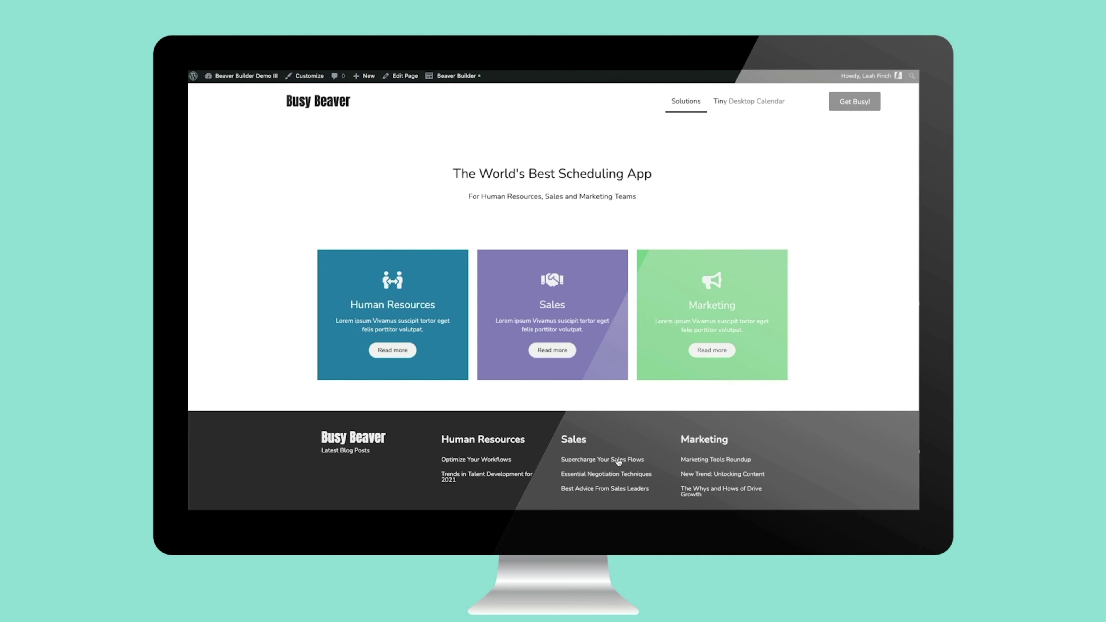
View the Supercharge Your Sales Flows post from the site footer and open its Main Header layout in Beaver Builder
{"action": "left_click", "coordinate": [619, 461]}
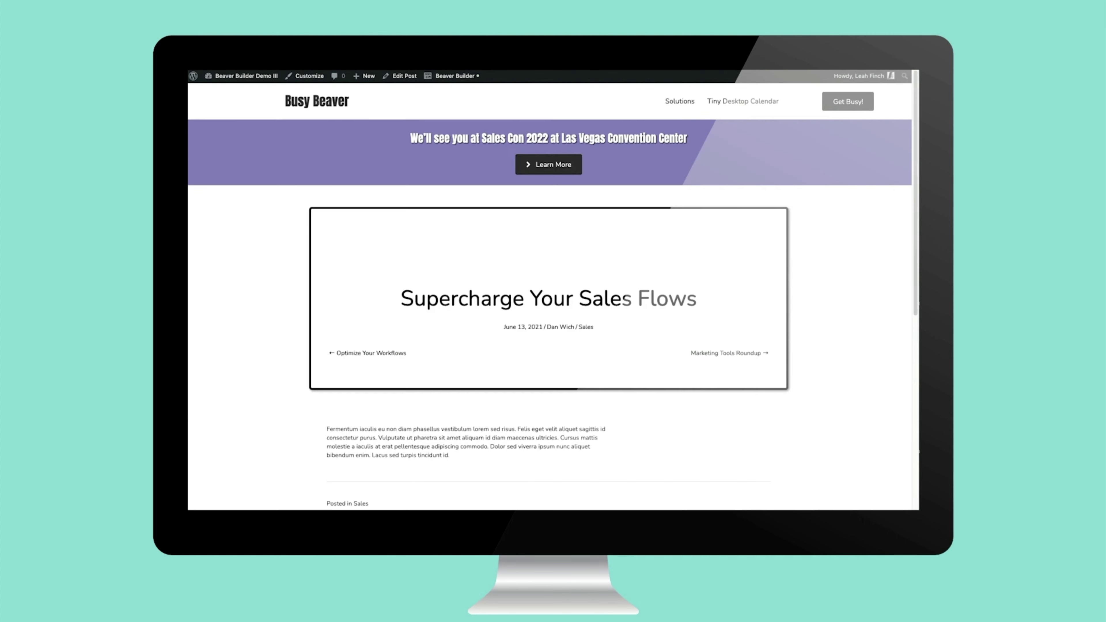
{"action": "mouse_move", "coordinate": [472, 81]}
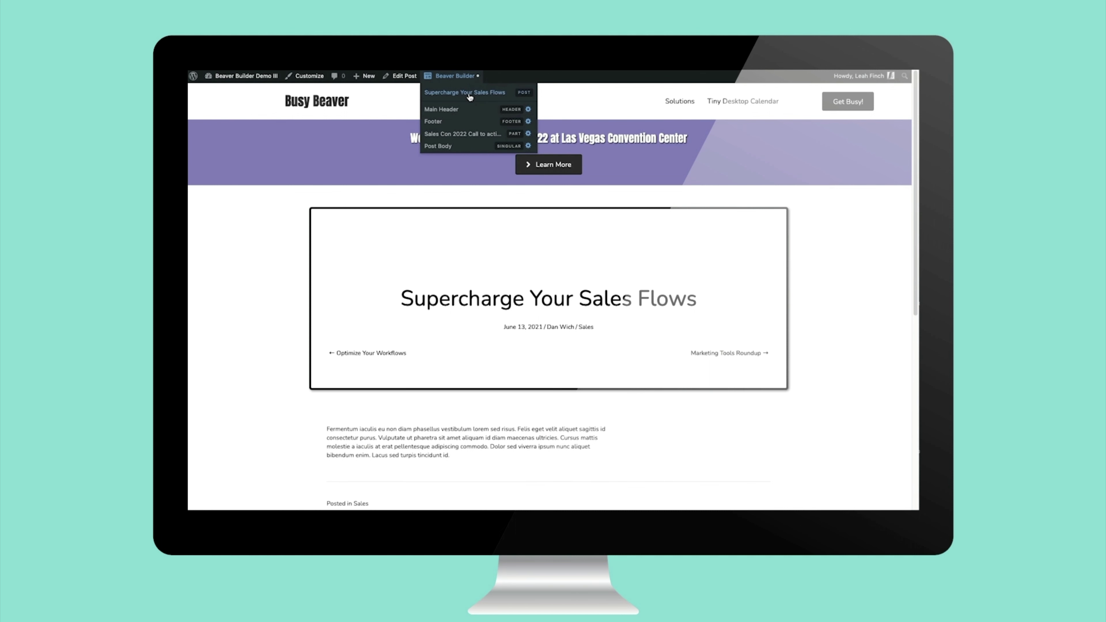
{"action": "left_click", "coordinate": [451, 113]}
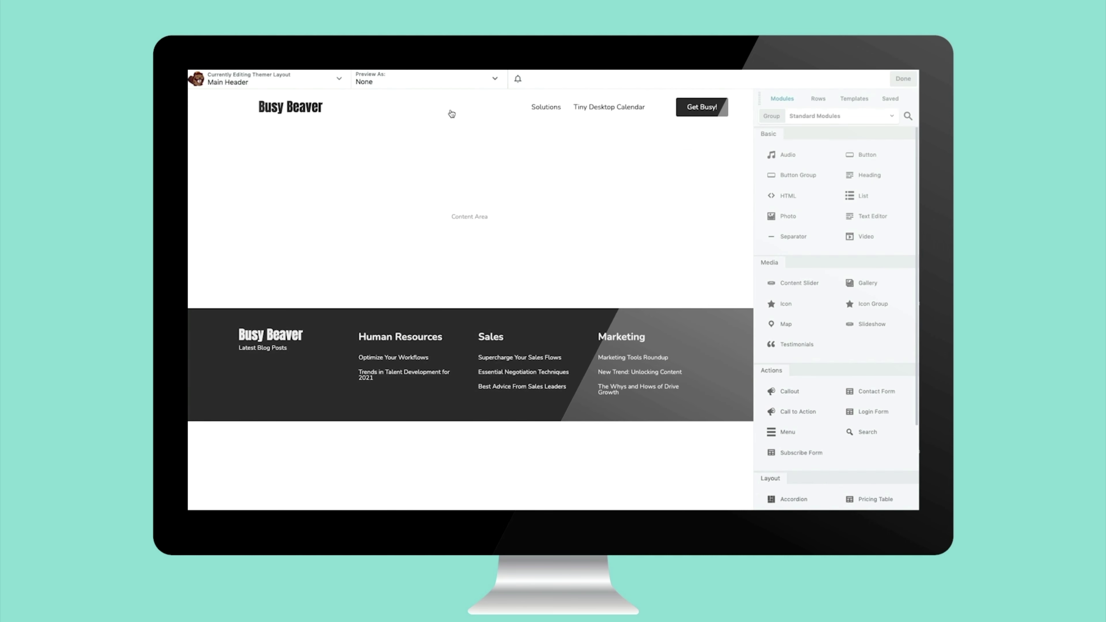
{"action": "mouse_move", "coordinate": [460, 104]}
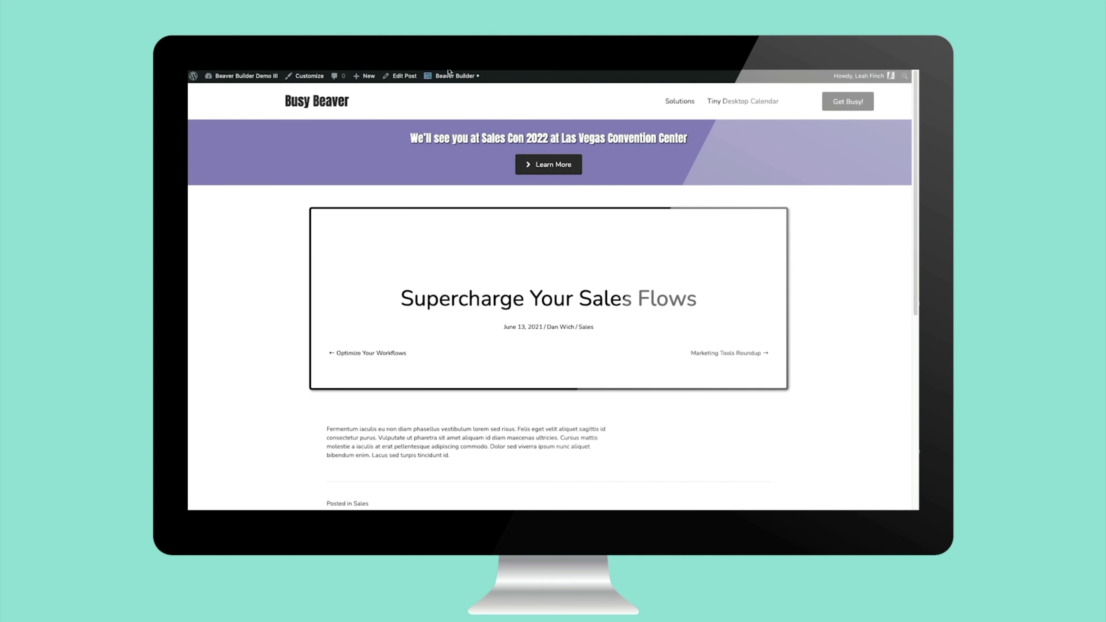
Open the Footer and Sales Con 2022 Call to action layouts used on the Supercharge Your Sales Flows post in turn
{"action": "mouse_move", "coordinate": [452, 76]}
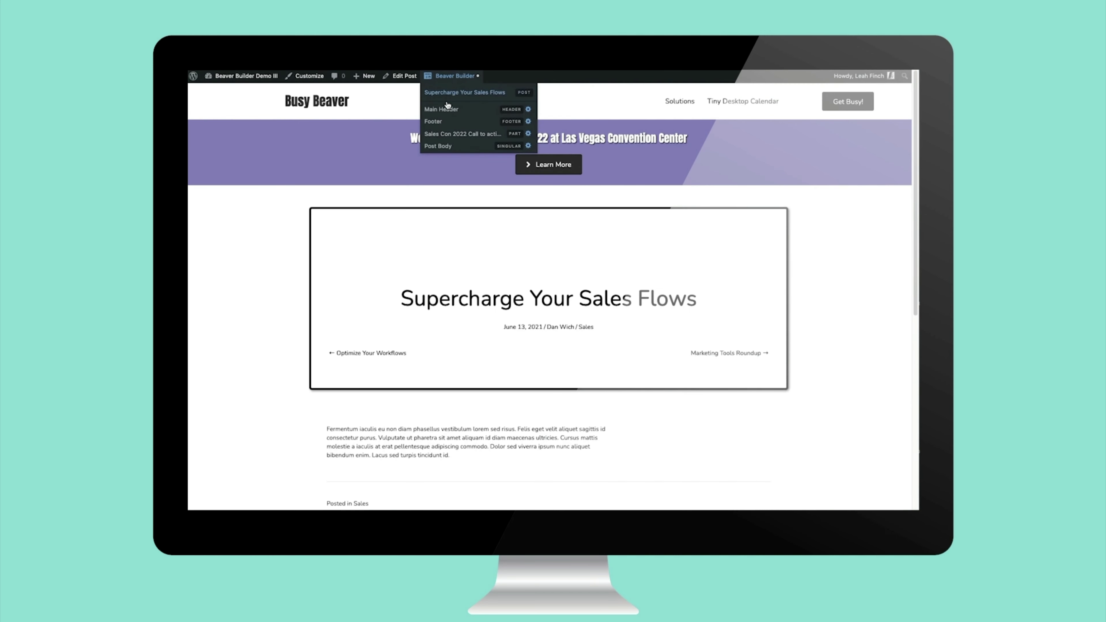
{"action": "left_click", "coordinate": [441, 124]}
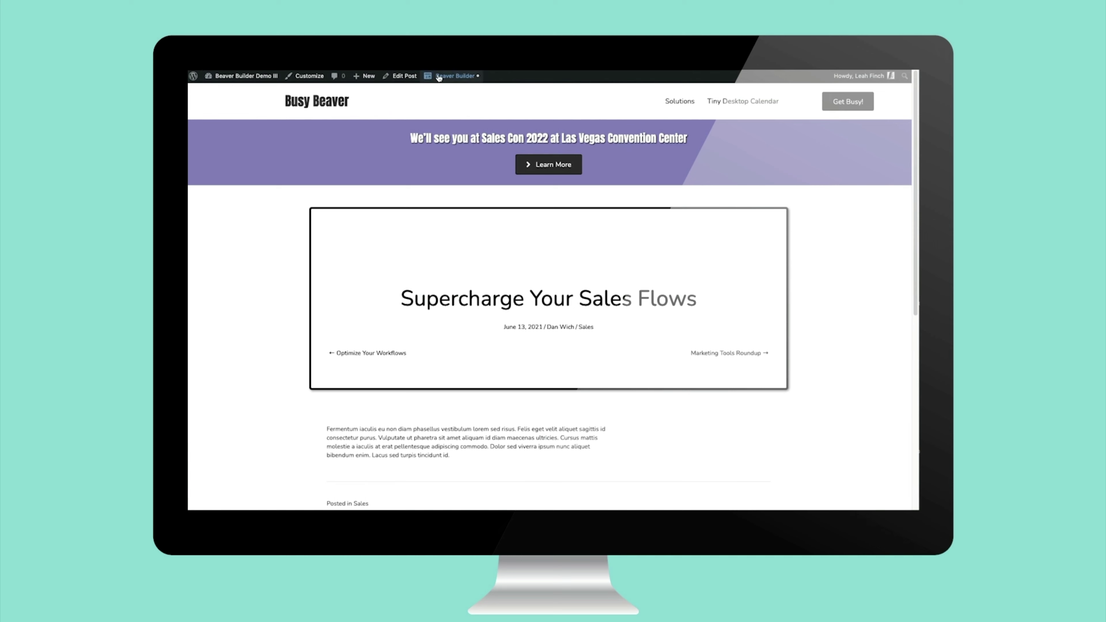
{"action": "mouse_move", "coordinate": [449, 76]}
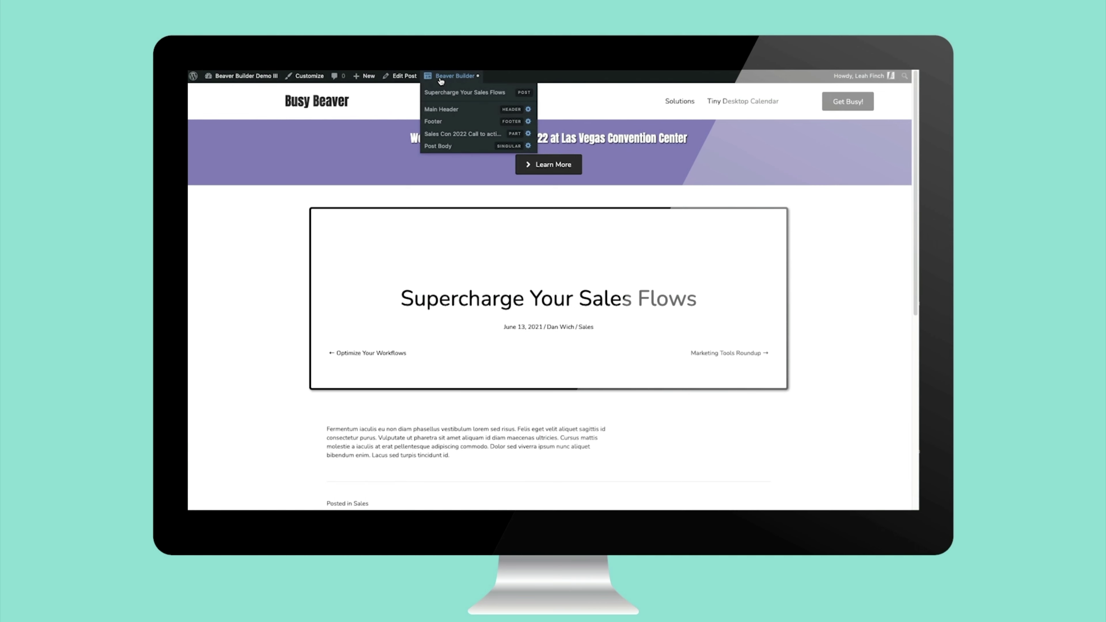
{"action": "left_click", "coordinate": [440, 134]}
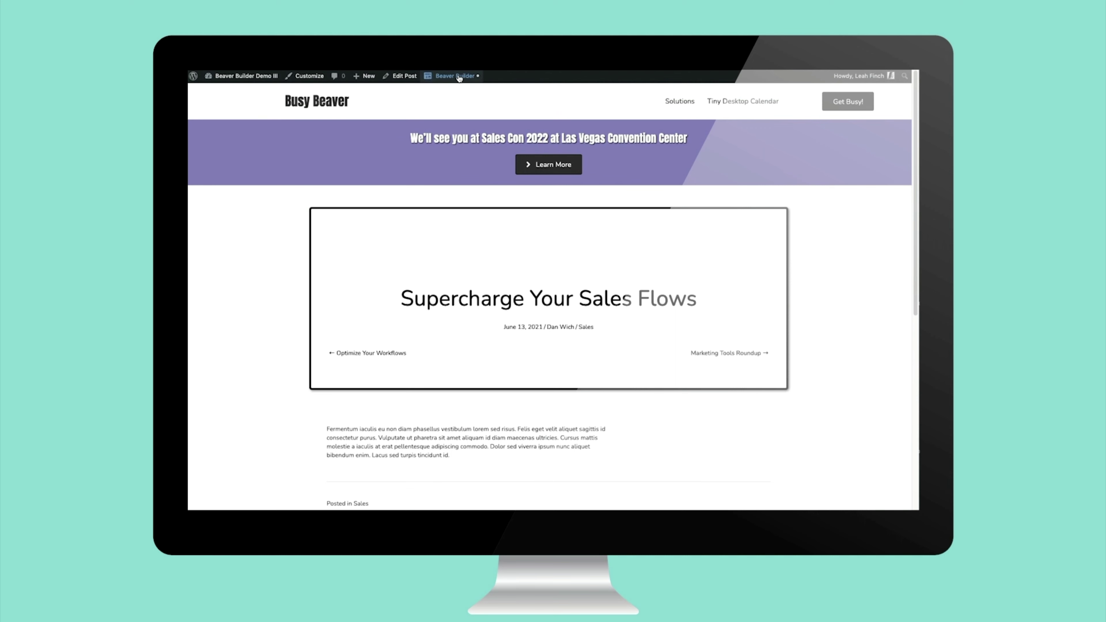
Open the post's Post Body layout in Beaver Builder and inspect its post title Heading and Post Info modules
{"action": "mouse_move", "coordinate": [453, 76]}
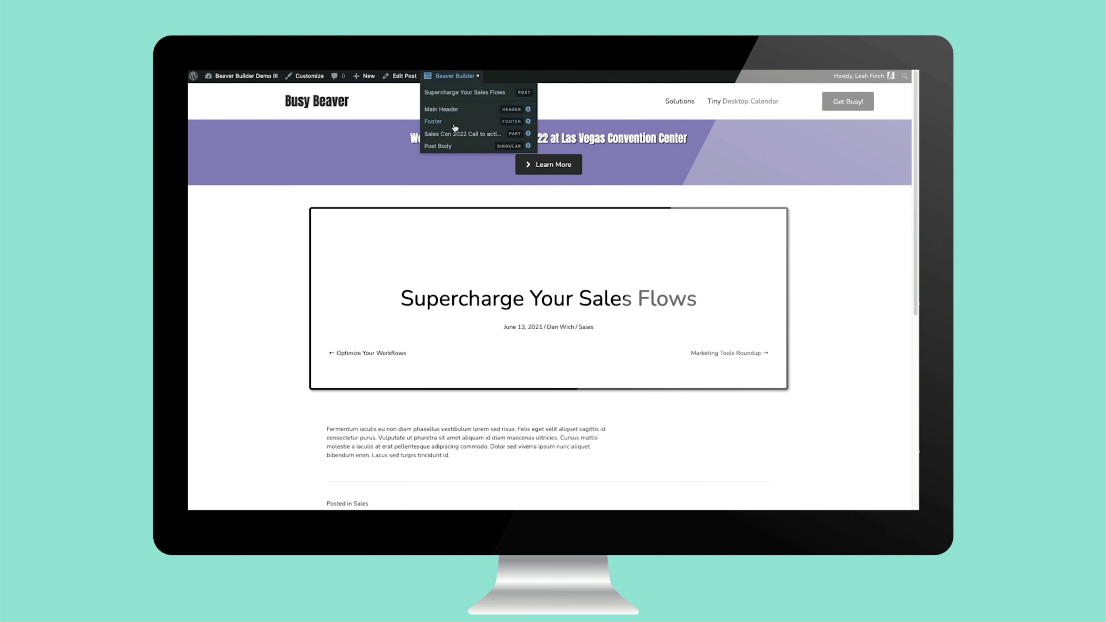
{"action": "left_click", "coordinate": [453, 147]}
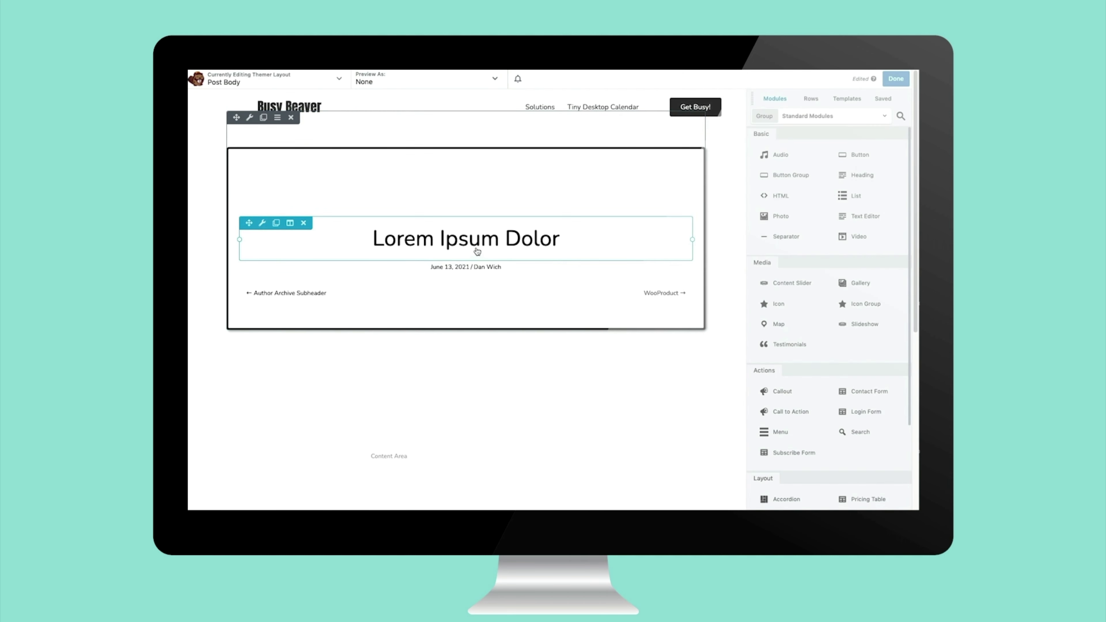
{"action": "left_click", "coordinate": [478, 249]}
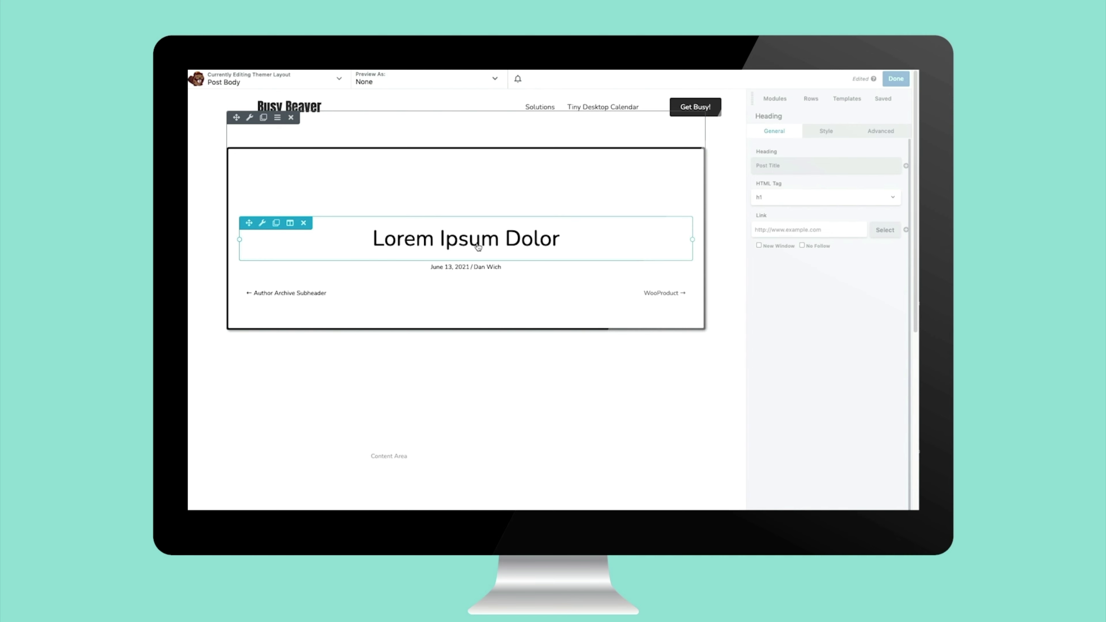
{"action": "left_click", "coordinate": [480, 269]}
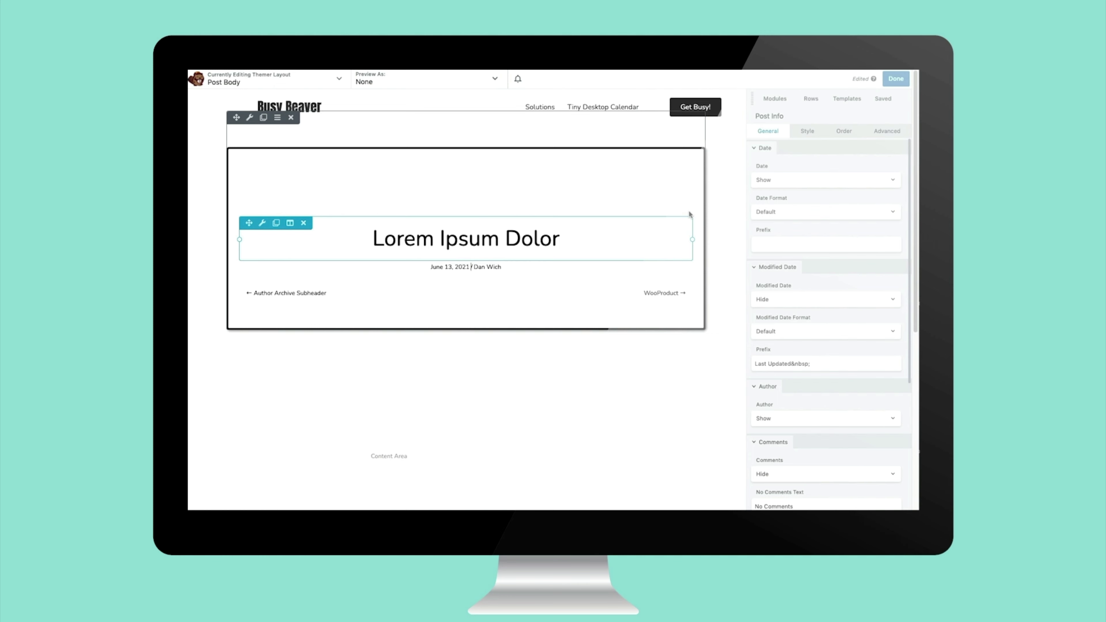
Show the Themer Modules group in the module library of the Post Body layout
{"action": "left_click", "coordinate": [769, 101]}
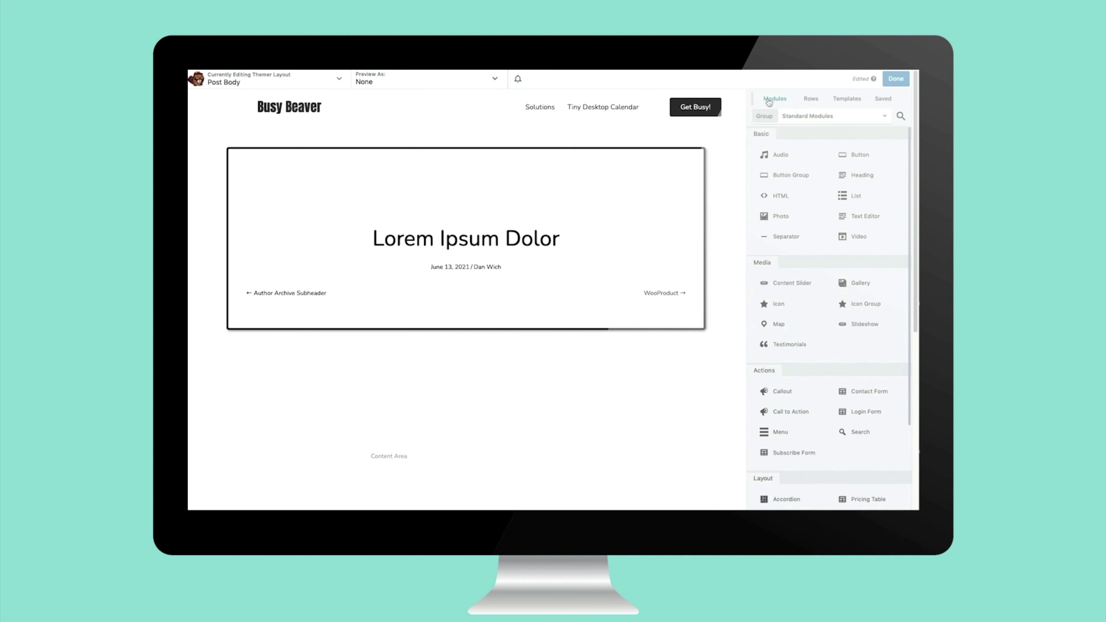
{"action": "left_click", "coordinate": [794, 121]}
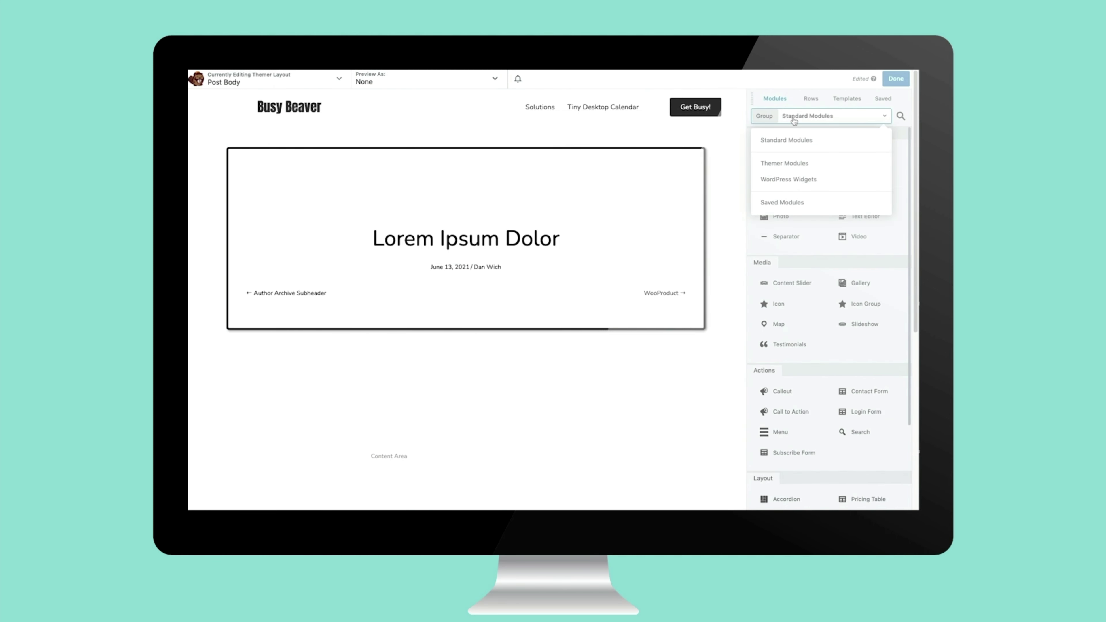
{"action": "left_click", "coordinate": [785, 164]}
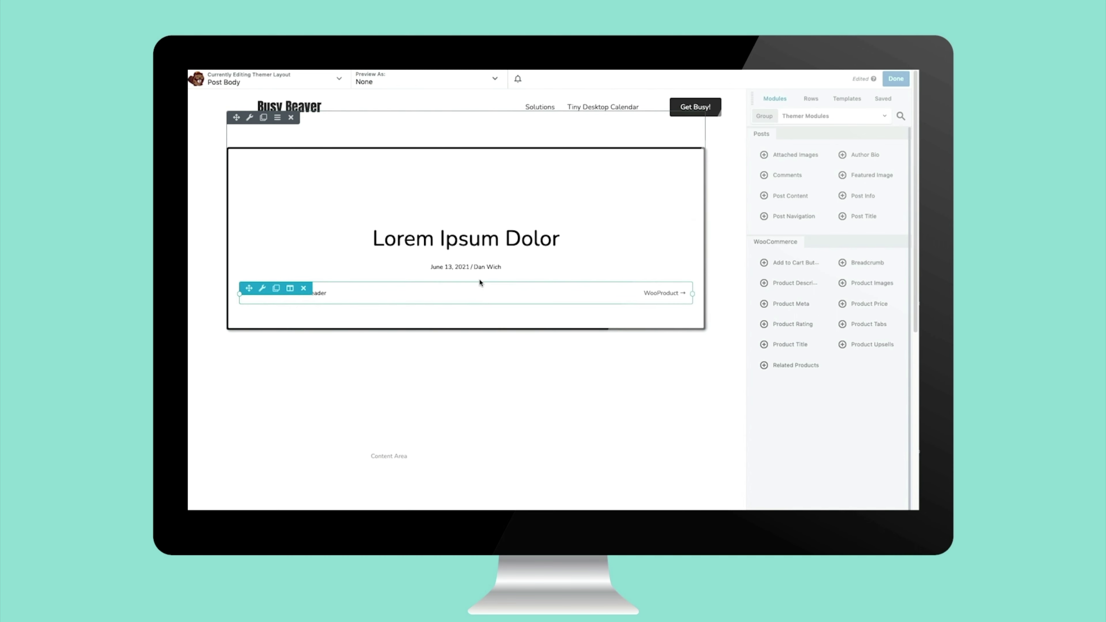
Preview the Post Body layout with the content of different posts, including Marketing Tools Roundup and New Trend: Unlocking Content
{"action": "left_click", "coordinate": [482, 80]}
{"action": "left_click", "coordinate": [379, 125]}
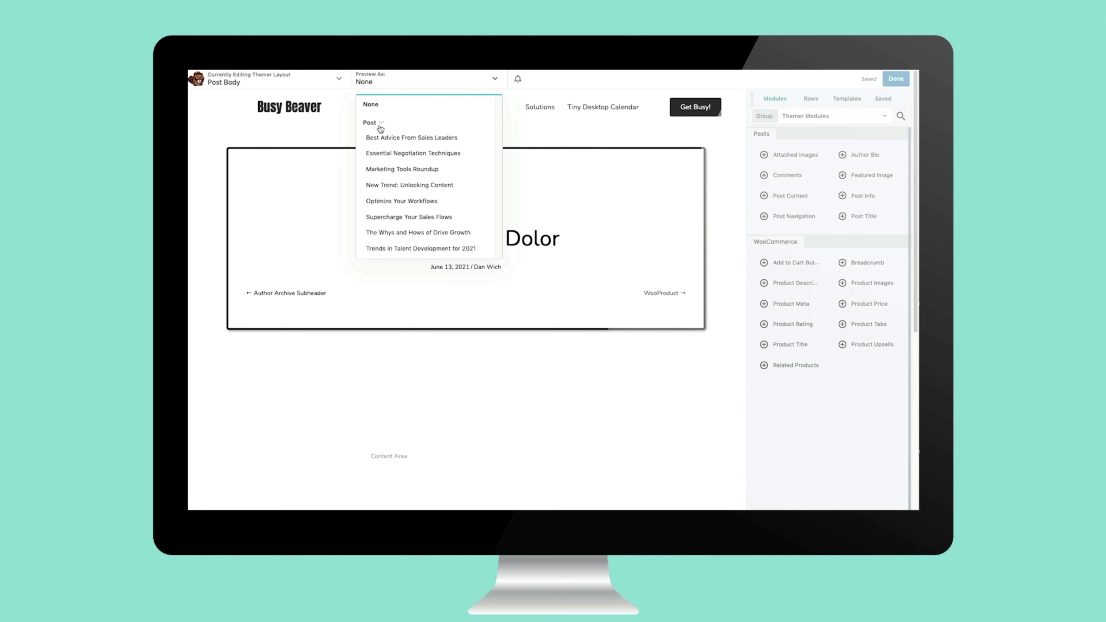
{"action": "left_click", "coordinate": [383, 170]}
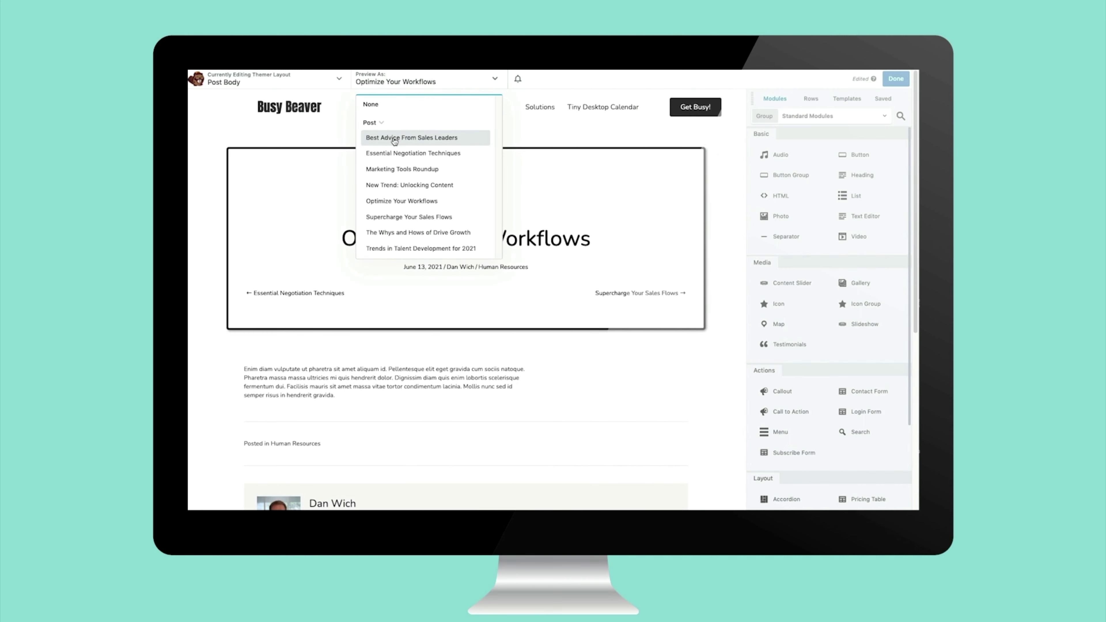
{"action": "left_click", "coordinate": [396, 185]}
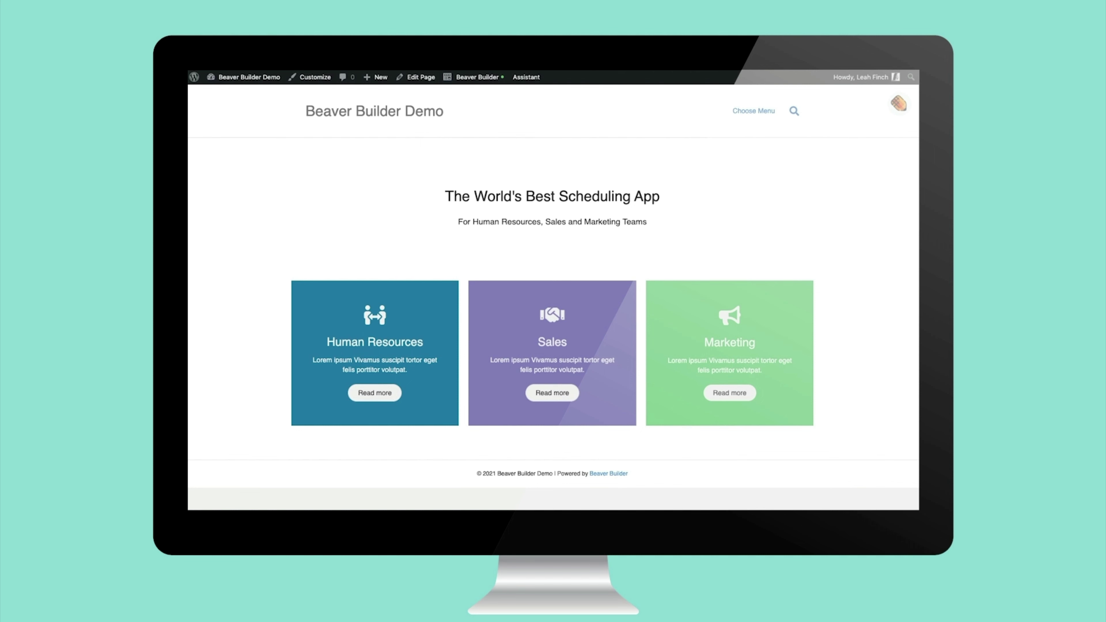
Create a new Themer layout titled Main Header with the Header layout type
{"action": "mouse_move", "coordinate": [382, 82]}
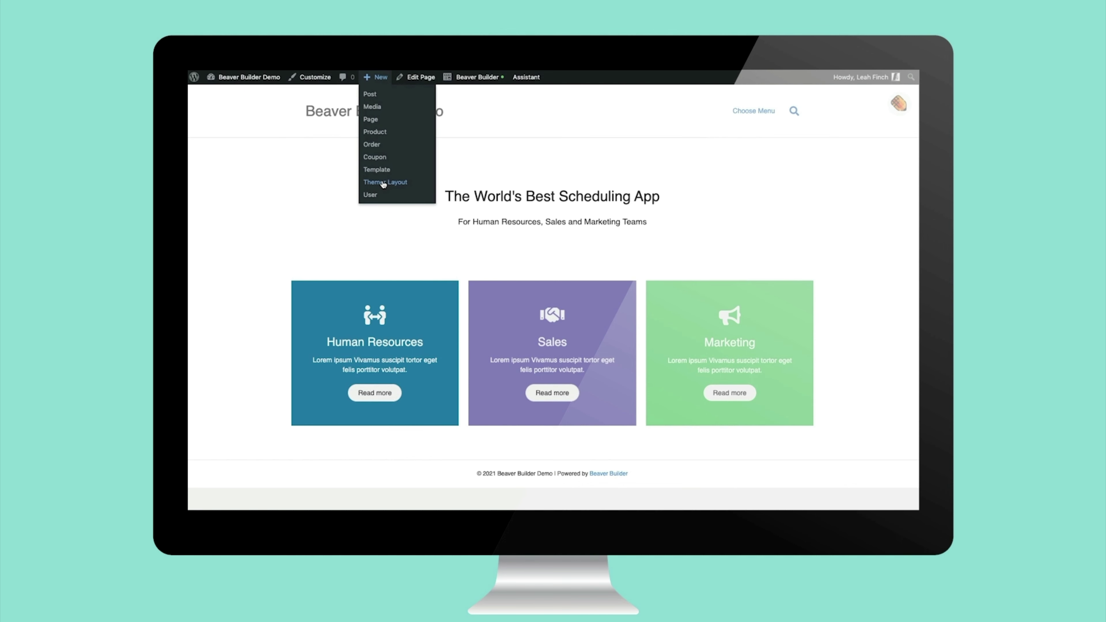
{"action": "left_click", "coordinate": [383, 183]}
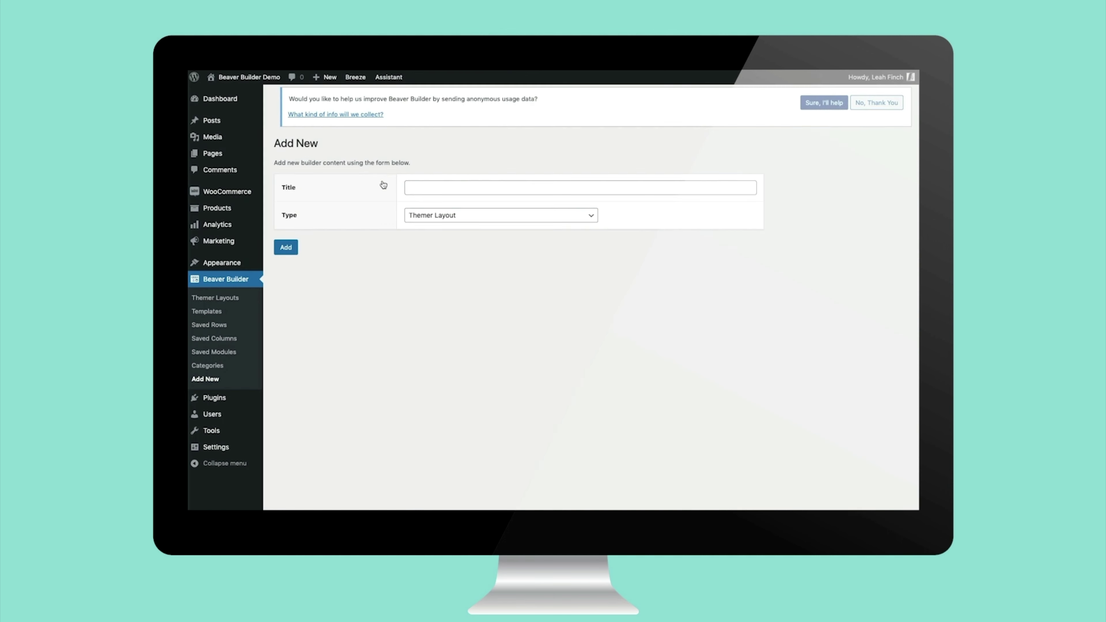
{"action": "left_click", "coordinate": [412, 192]}
{"action": "type", "text": "Main Header"}
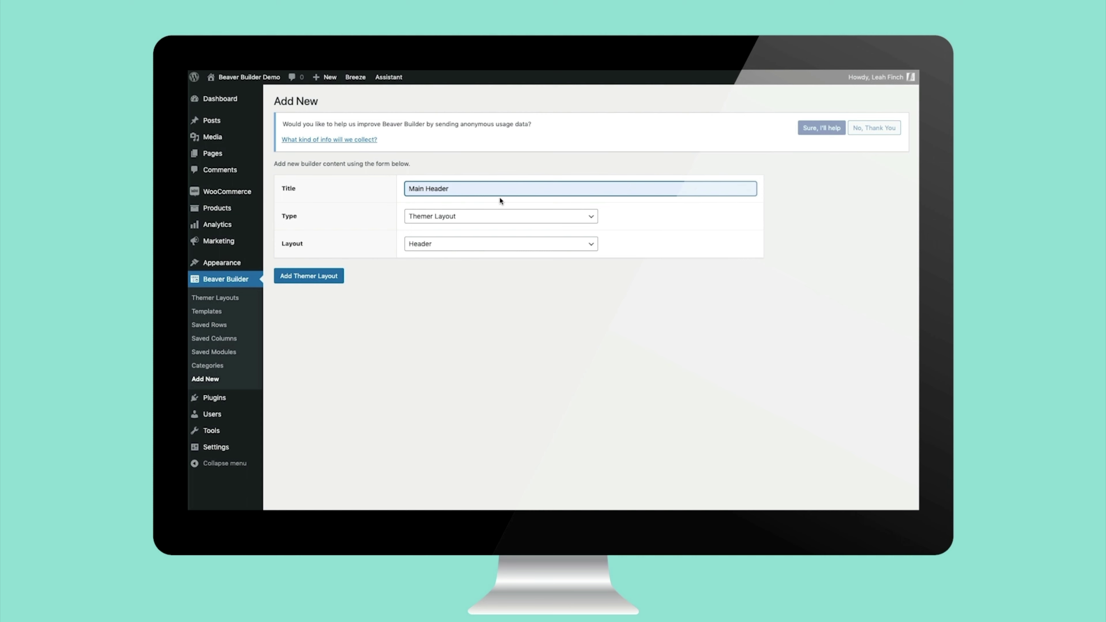
{"action": "left_click", "coordinate": [305, 276]}
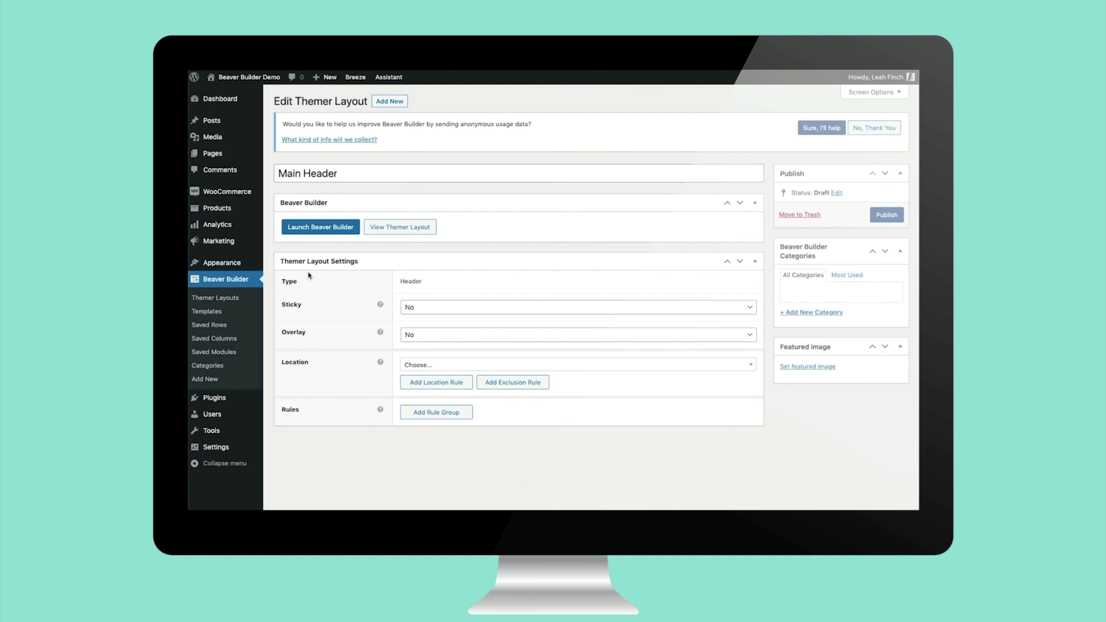
Set the Main Header layout to Sticky Yes, Shrink Yes and location Entire Site, and publish it
{"action": "left_click", "coordinate": [416, 307]}
{"action": "left_click", "coordinate": [412, 298]}
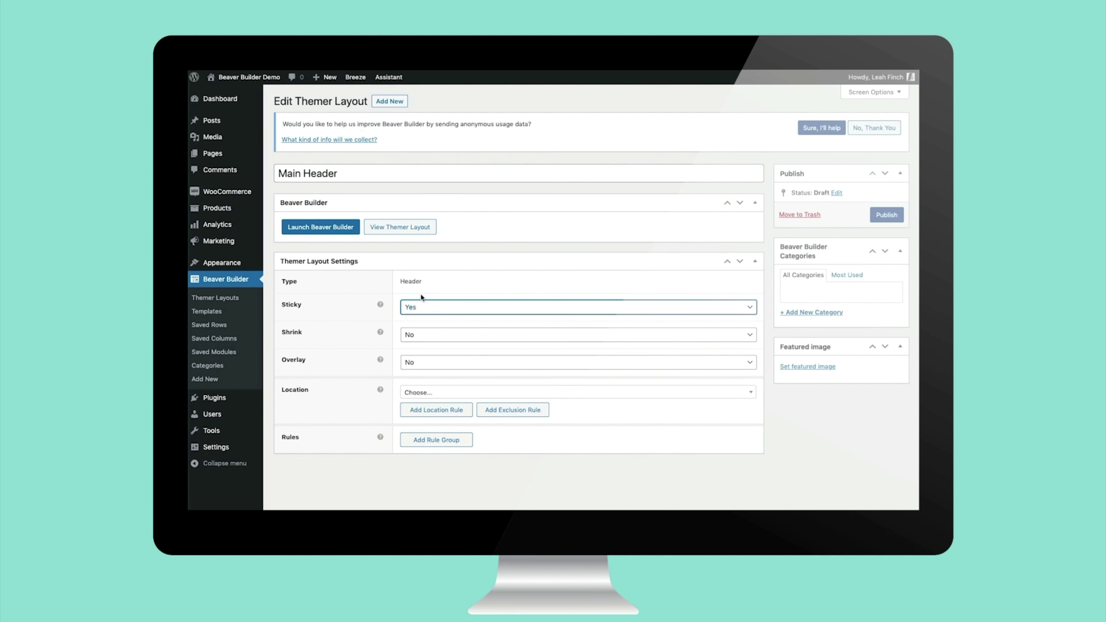
{"action": "left_click", "coordinate": [415, 335]}
{"action": "left_click", "coordinate": [414, 342]}
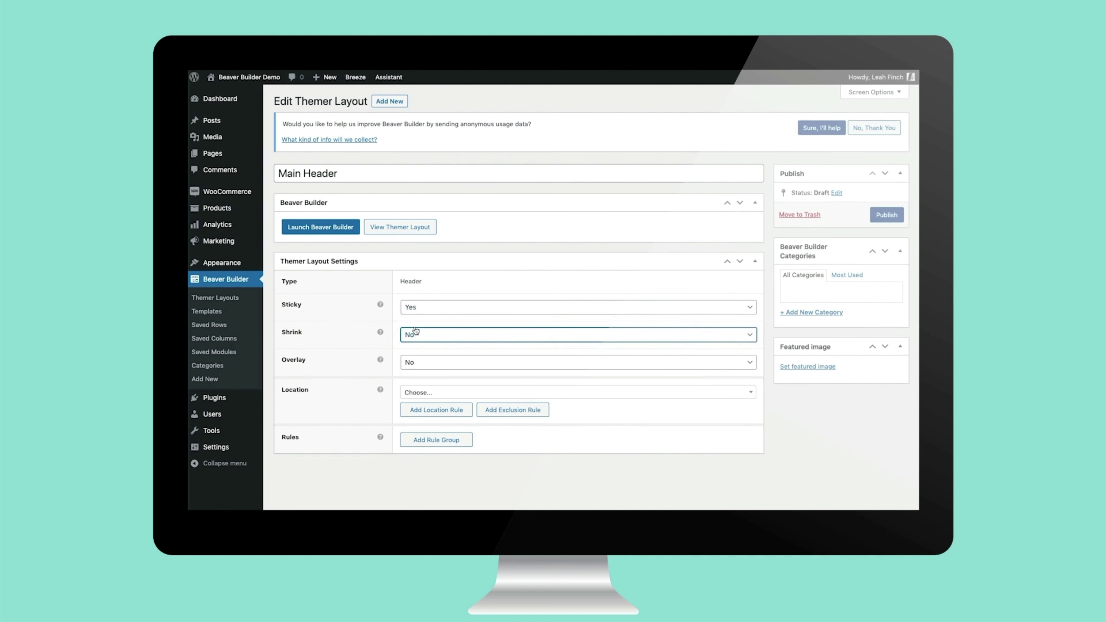
{"action": "left_click", "coordinate": [416, 393]}
{"action": "left_click", "coordinate": [412, 459]}
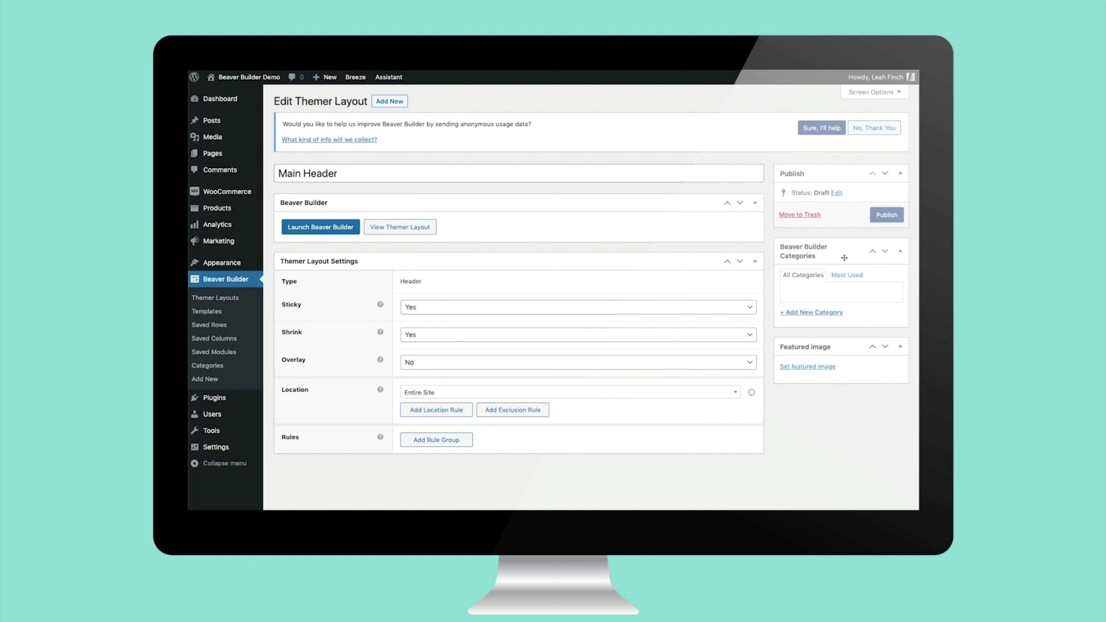
{"action": "left_click", "coordinate": [878, 215]}
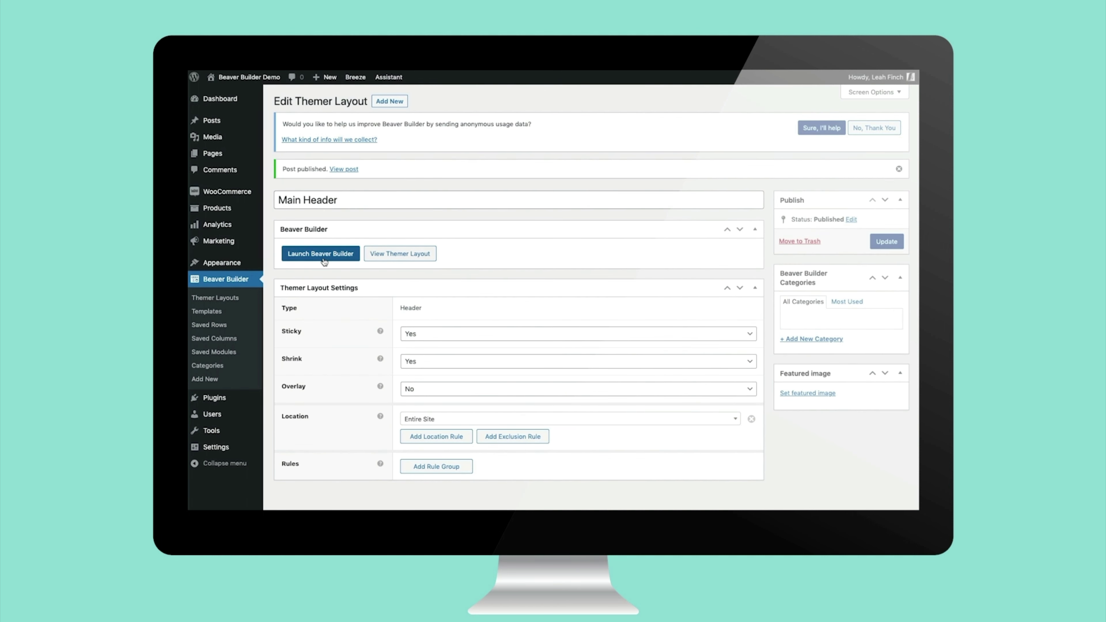
Launch Beaver Builder for the Main Header layout and delete both default header rows
{"action": "left_click", "coordinate": [321, 257]}
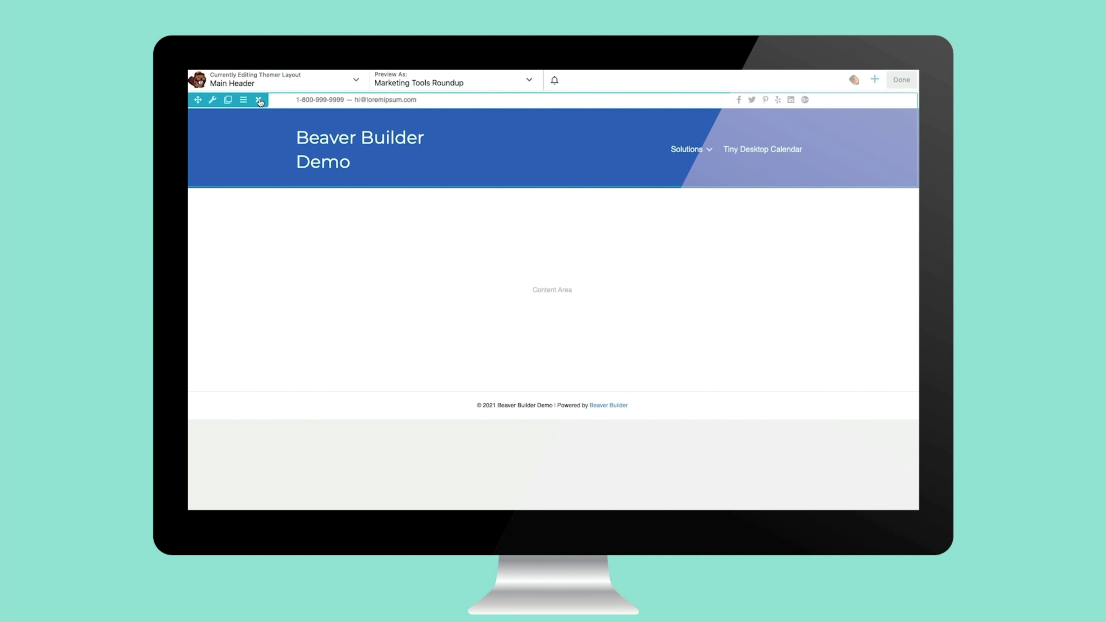
{"action": "left_click", "coordinate": [259, 99]}
{"action": "key", "text": "Return"}
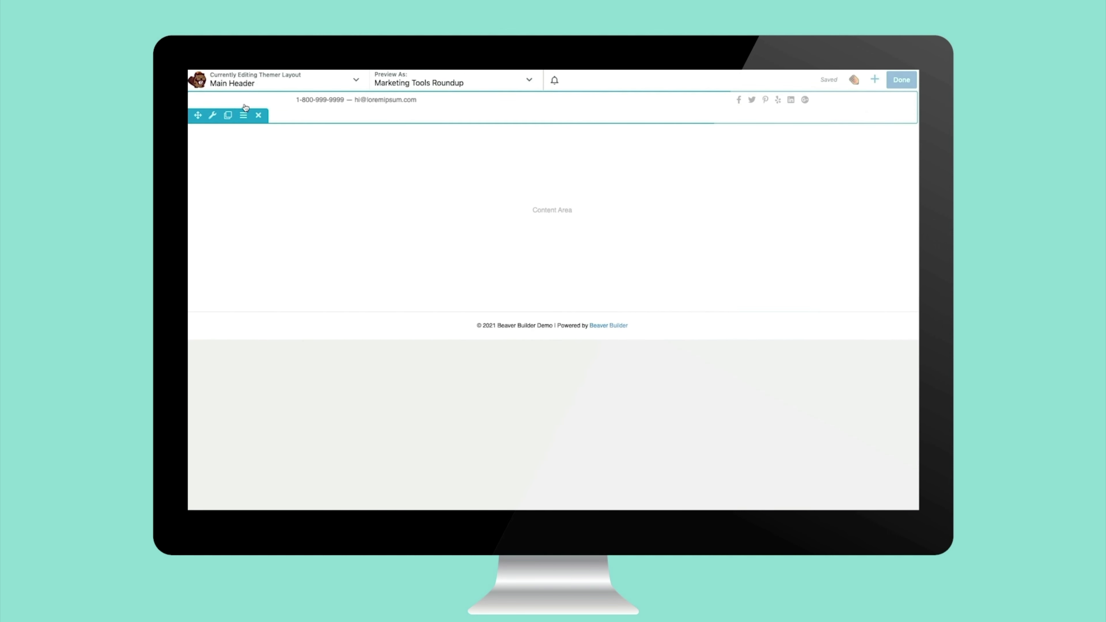
{"action": "left_click", "coordinate": [259, 116]}
{"action": "key", "text": "Return"}
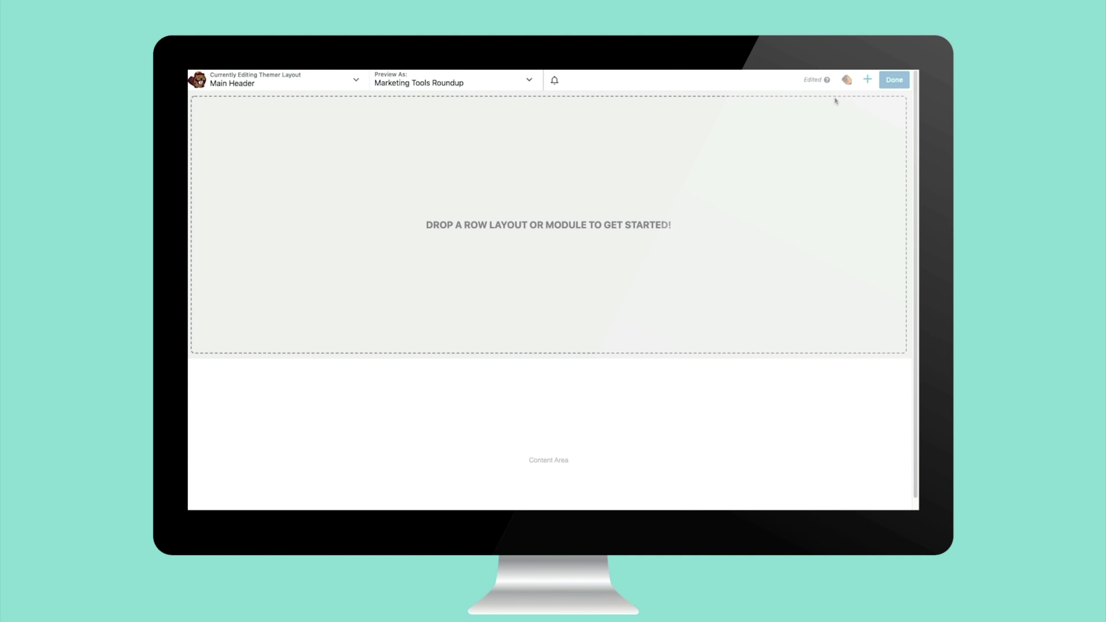
Insert the saved row Main Header into the empty header layout
{"action": "left_click", "coordinate": [868, 79]}
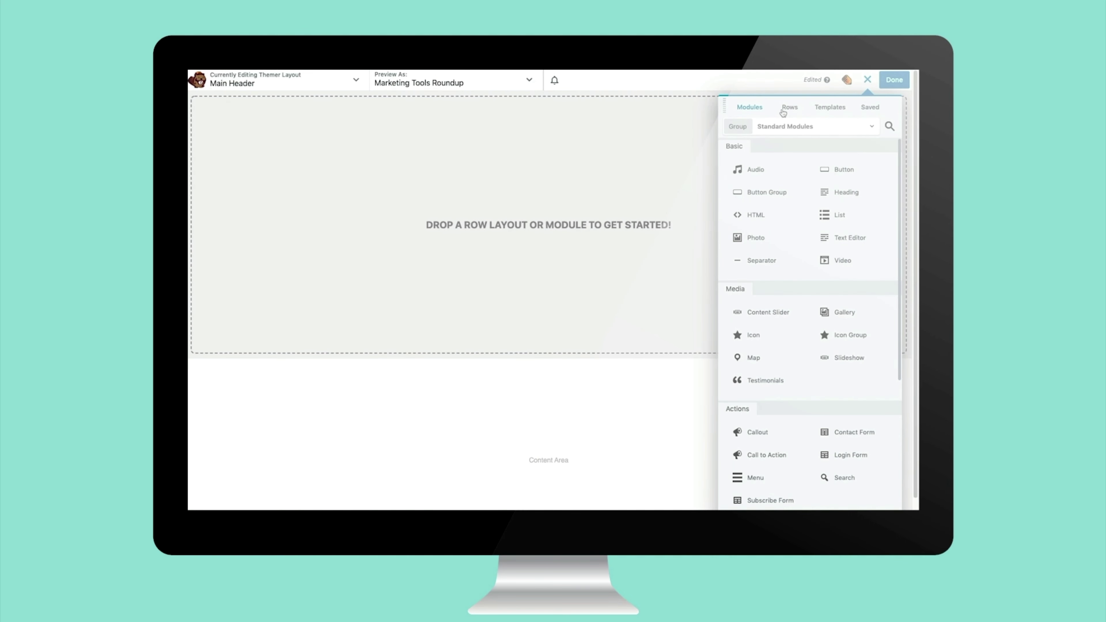
{"action": "left_click", "coordinate": [787, 109]}
{"action": "left_click", "coordinate": [778, 128]}
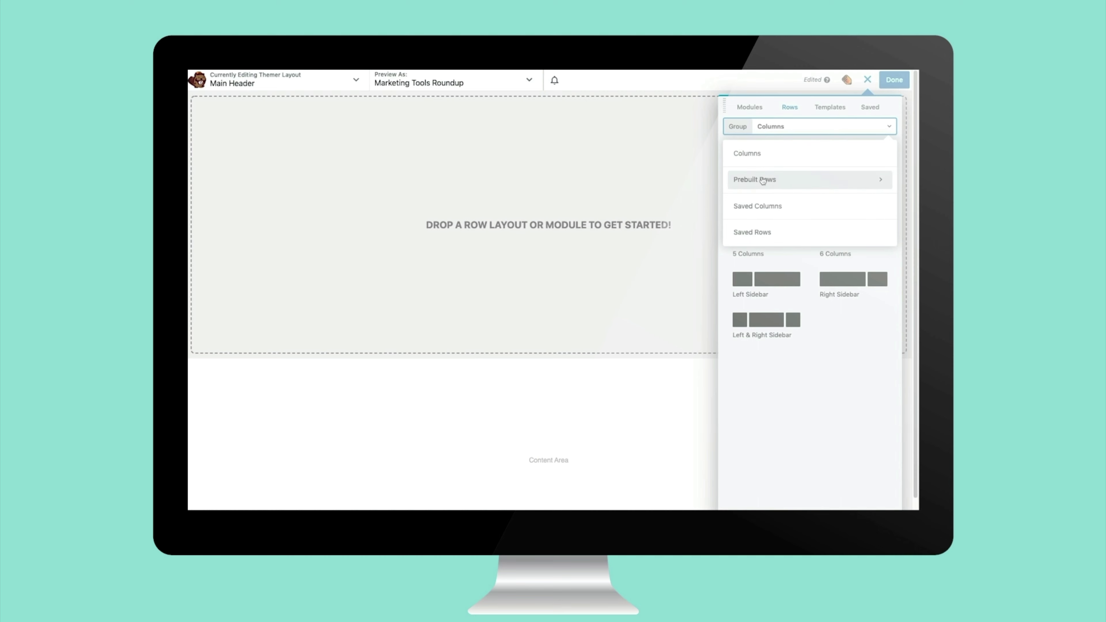
{"action": "left_click", "coordinate": [754, 231]}
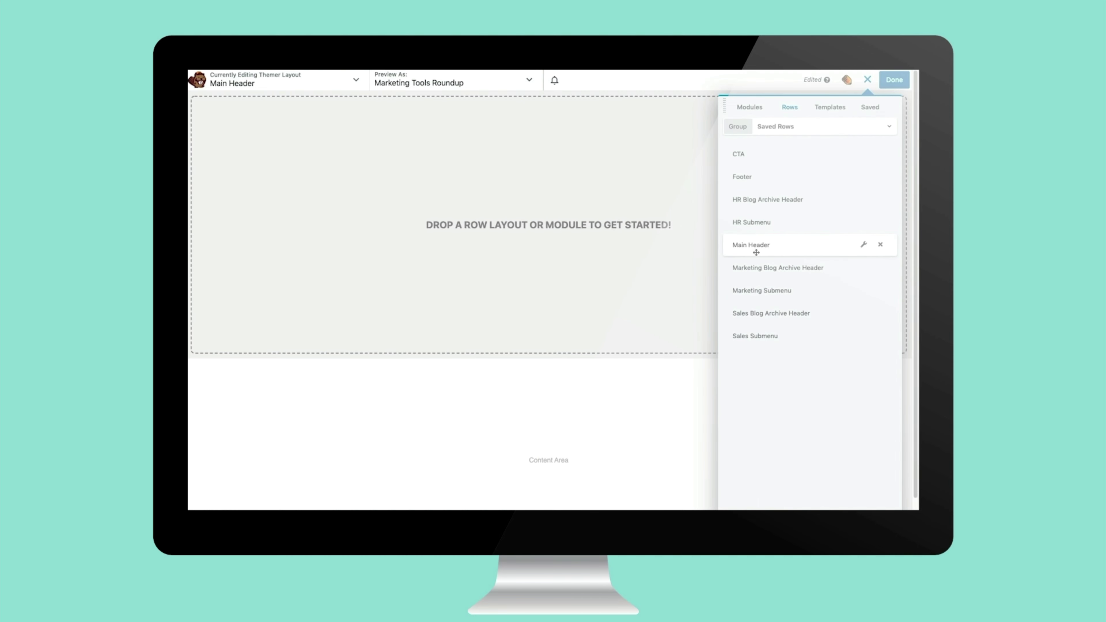
{"action": "left_click_drag", "start_coordinate": [756, 253], "coordinate": [621, 243]}
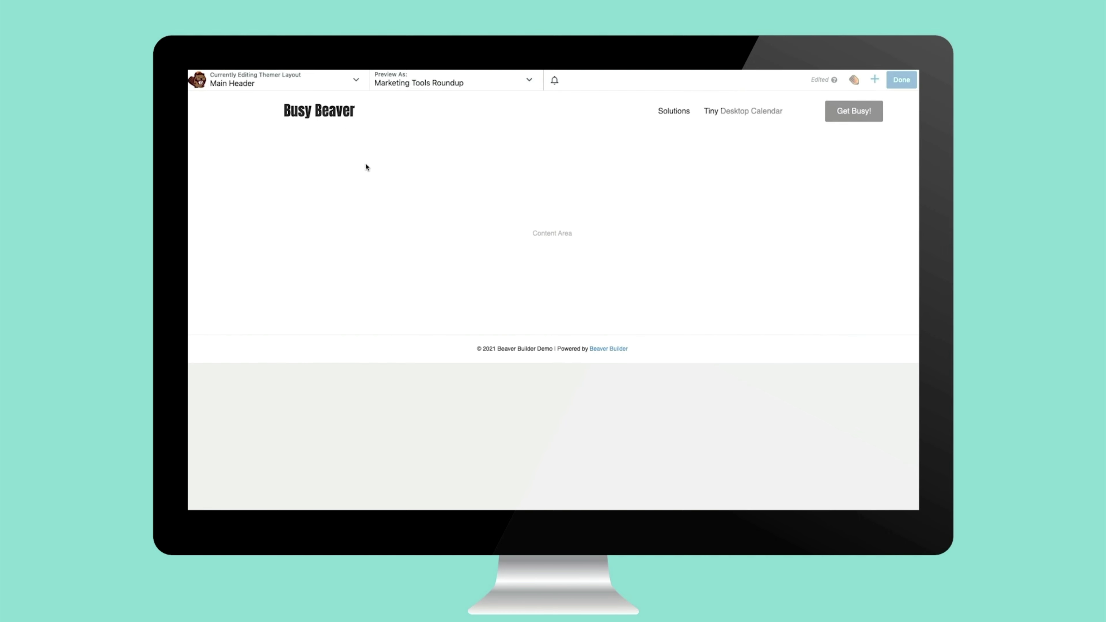
Examine the general, style, font and advanced settings of the Busy Beaver heading, moving its settings window clear of the header
{"action": "left_click", "coordinate": [343, 124]}
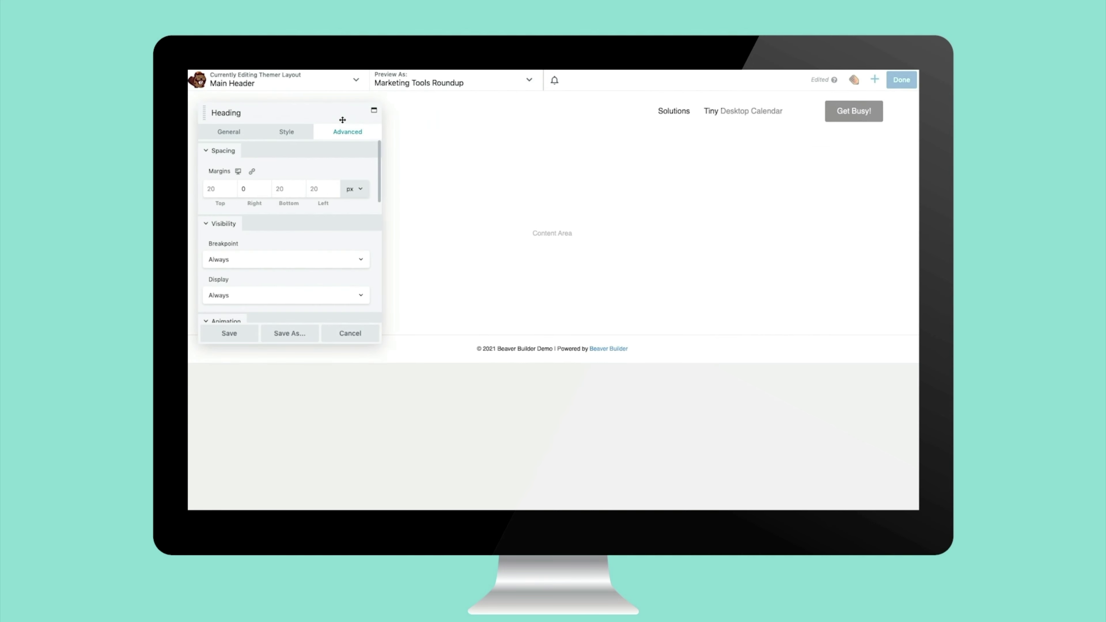
{"action": "left_click", "coordinate": [232, 132]}
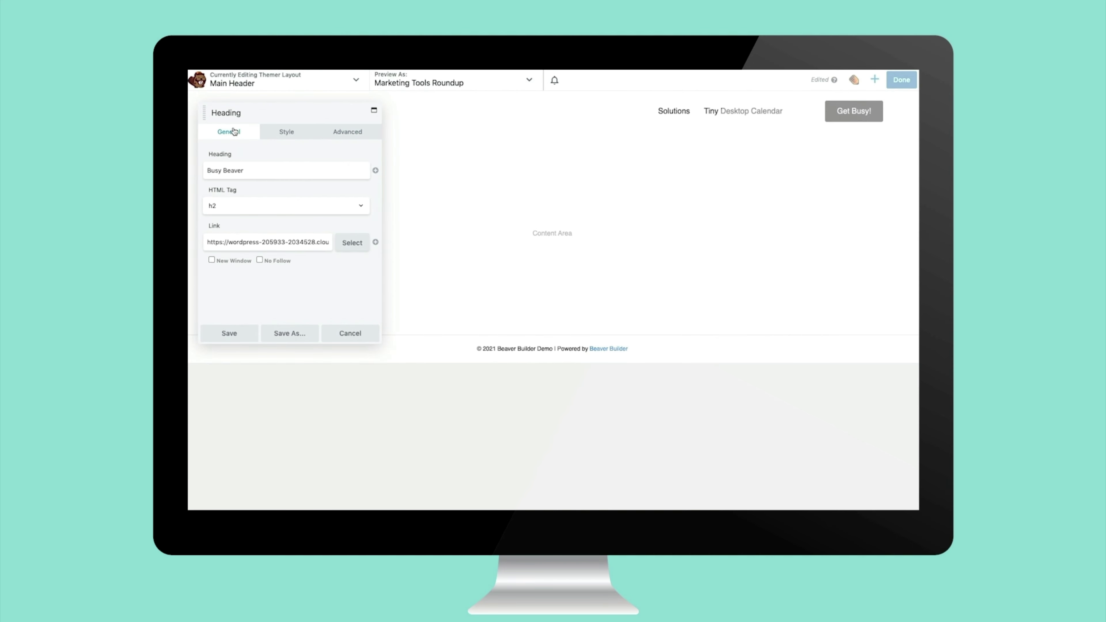
{"action": "left_click", "coordinate": [277, 132]}
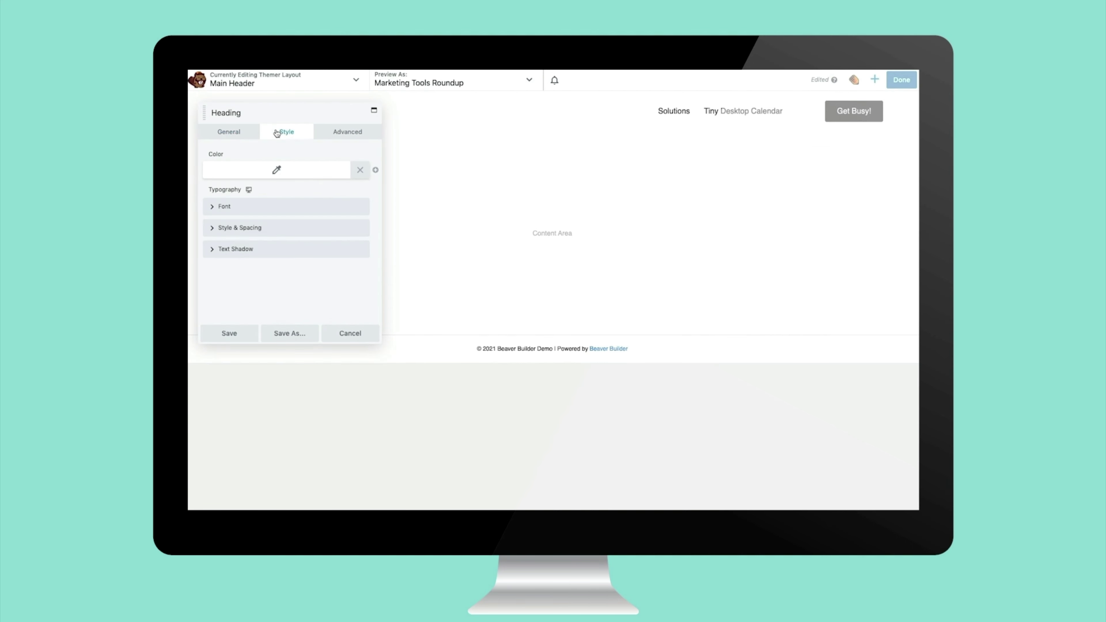
{"action": "left_click", "coordinate": [220, 206]}
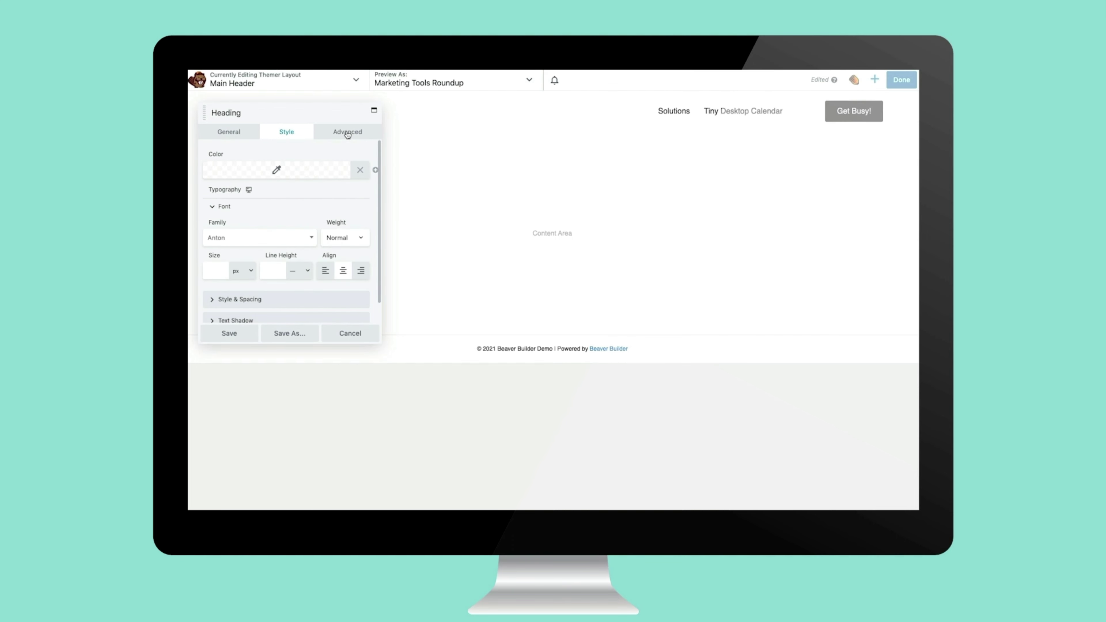
{"action": "left_click_drag", "start_coordinate": [347, 134], "coordinate": [570, 215]}
{"action": "left_click", "coordinate": [571, 216]}
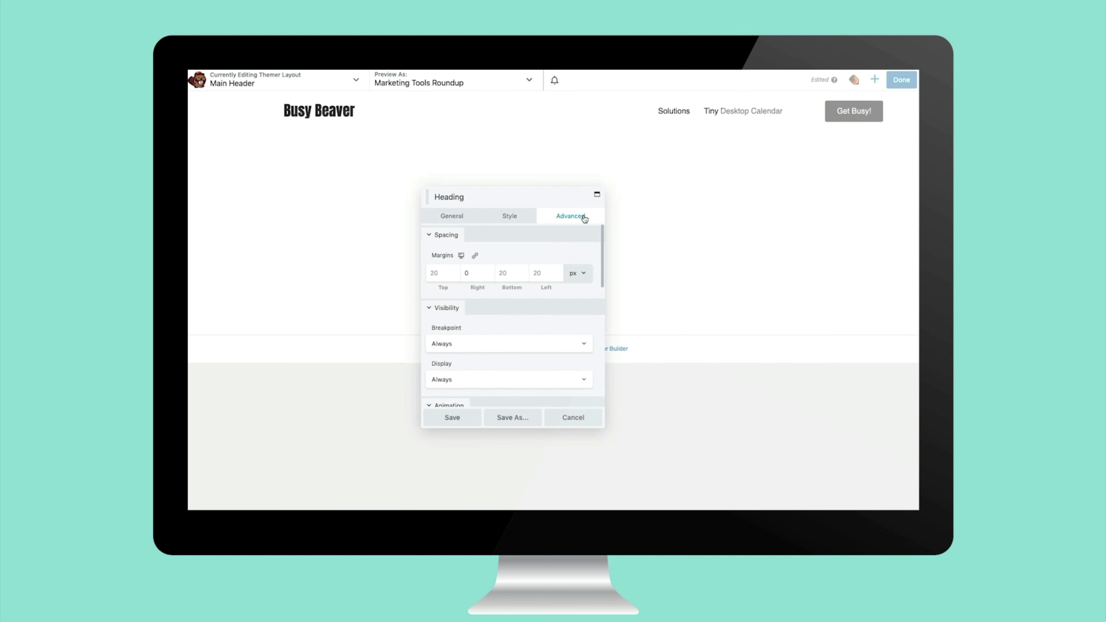
Examine the general, style and advanced settings of the header's Menu module
{"action": "left_click", "coordinate": [710, 112]}
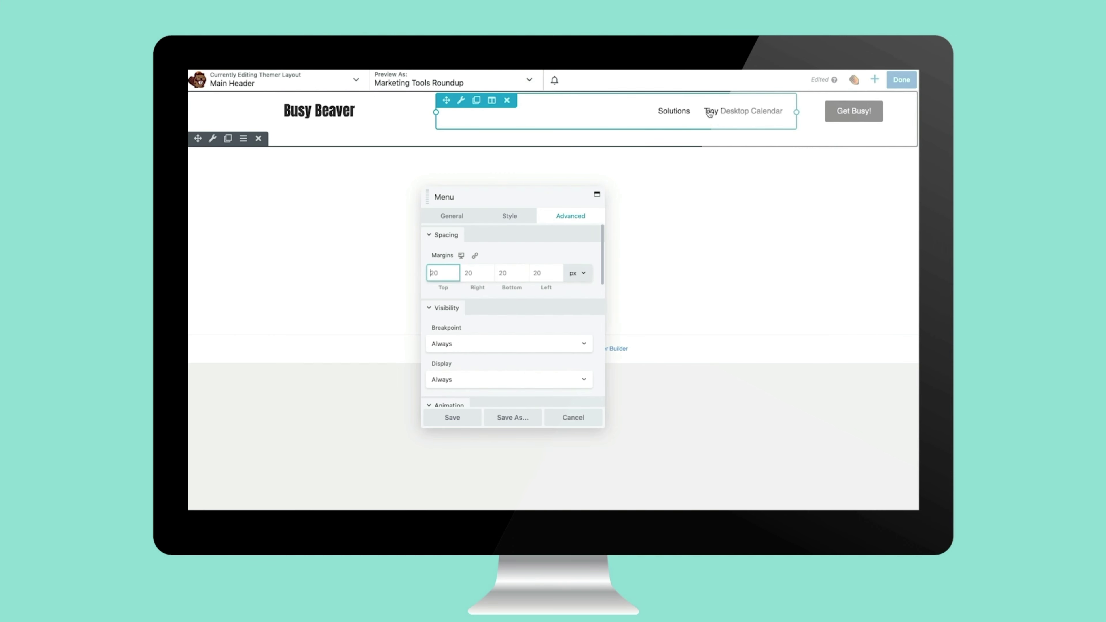
{"action": "left_click", "coordinate": [445, 223]}
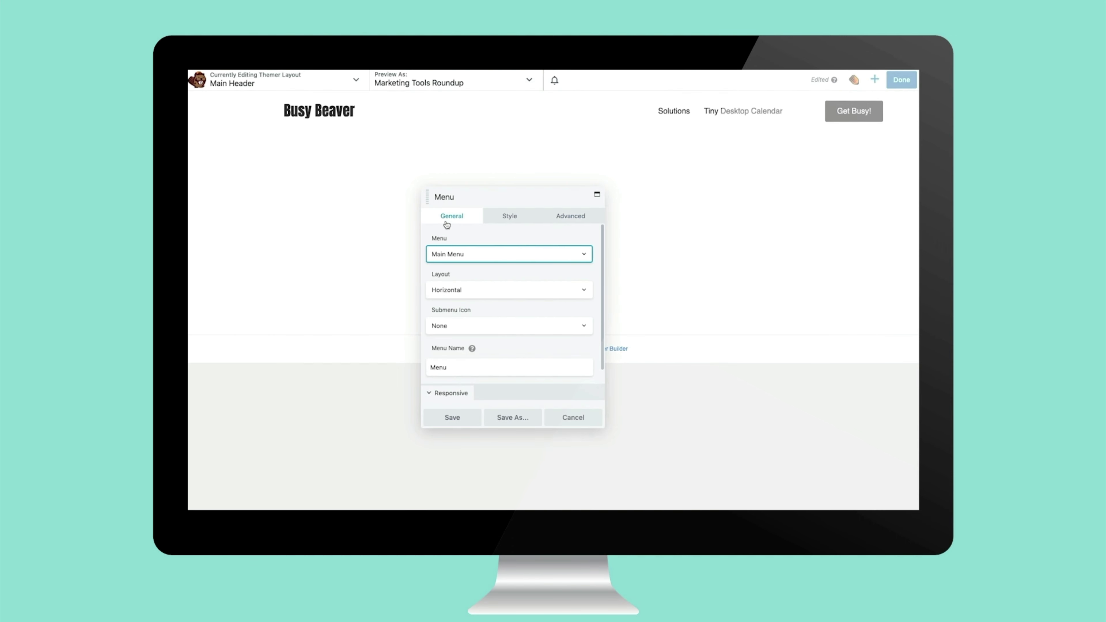
{"action": "scroll", "coordinate": [452, 297], "scroll_direction": "down", "scroll_amount": 2}
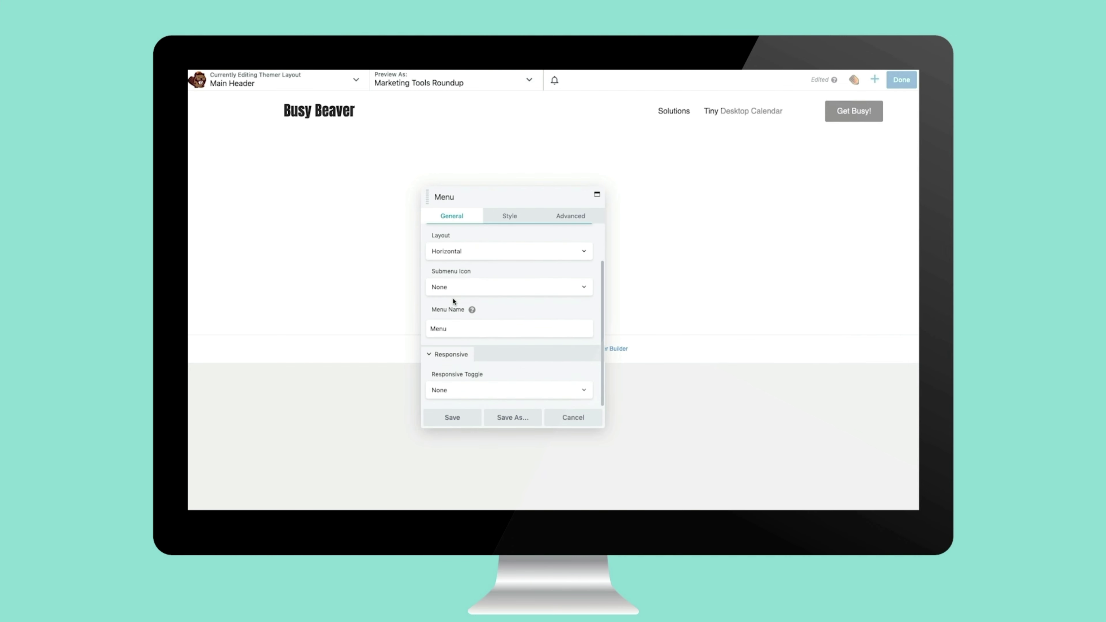
{"action": "left_click", "coordinate": [522, 221]}
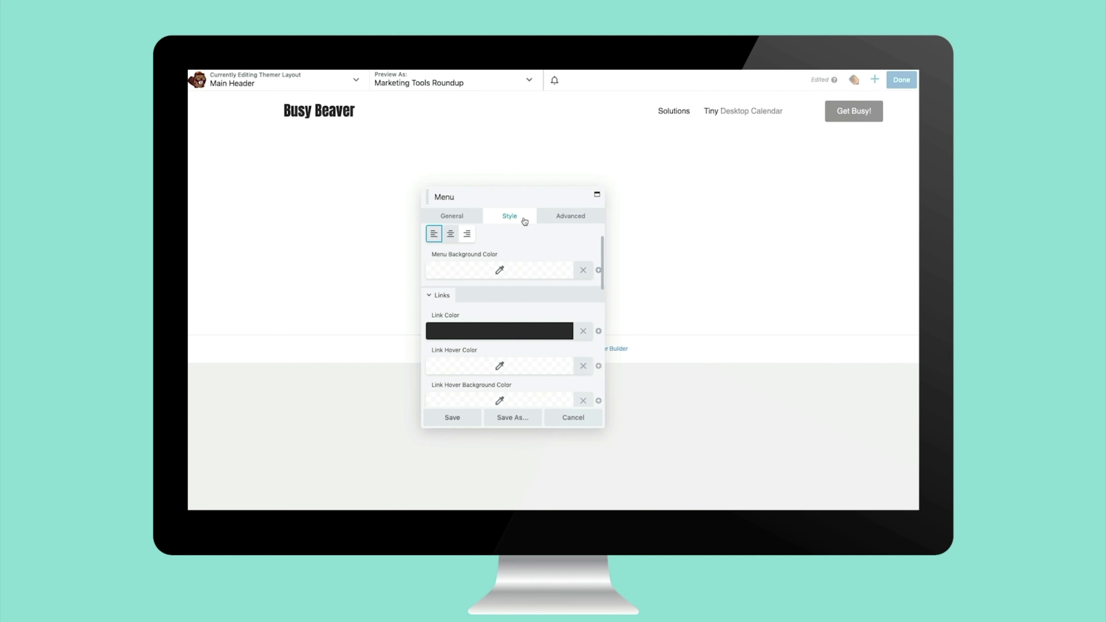
{"action": "left_click", "coordinate": [578, 218]}
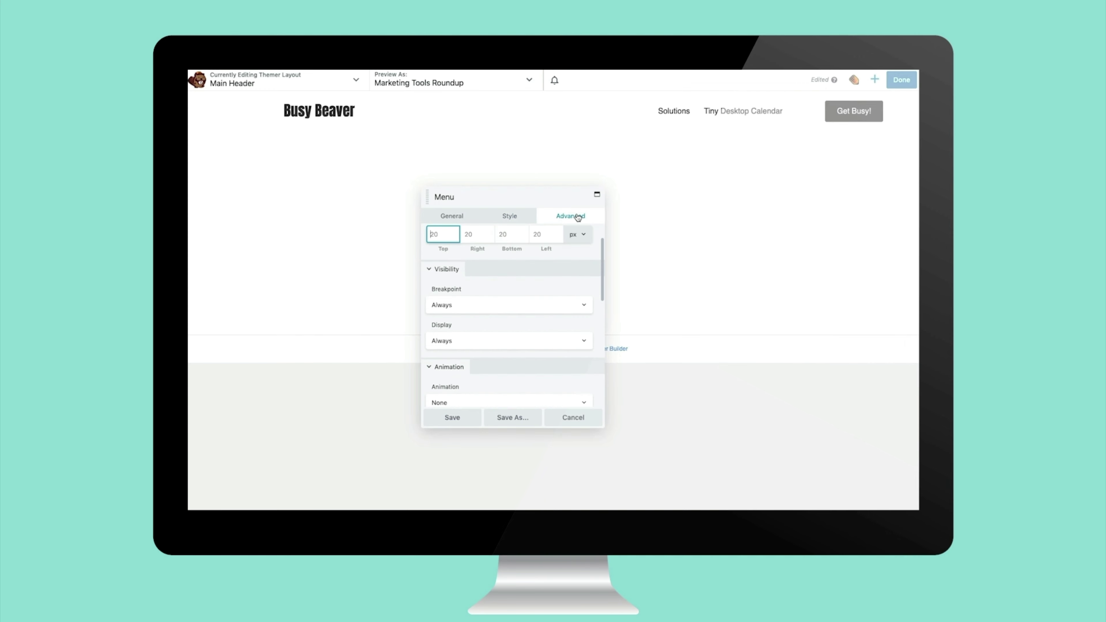
Look through the rest of the Menu module's advanced settings and close them without saving
{"action": "scroll", "coordinate": [526, 326], "scroll_direction": "down", "scroll_amount": 5}
{"action": "scroll", "coordinate": [527, 329], "scroll_direction": "up", "scroll_amount": 5}
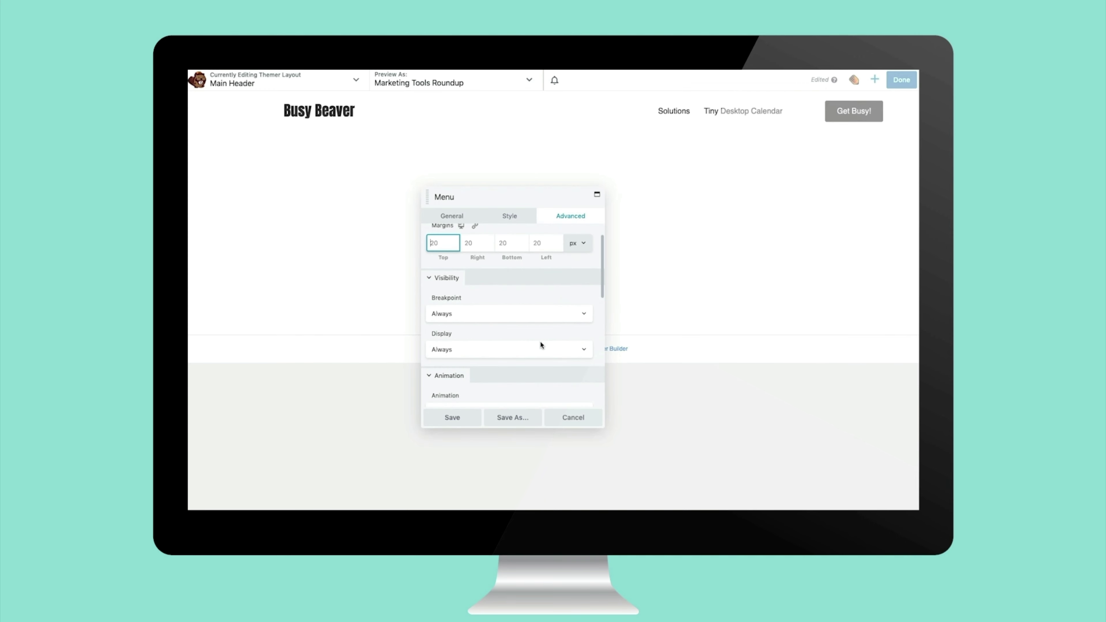
{"action": "left_click", "coordinate": [570, 417]}
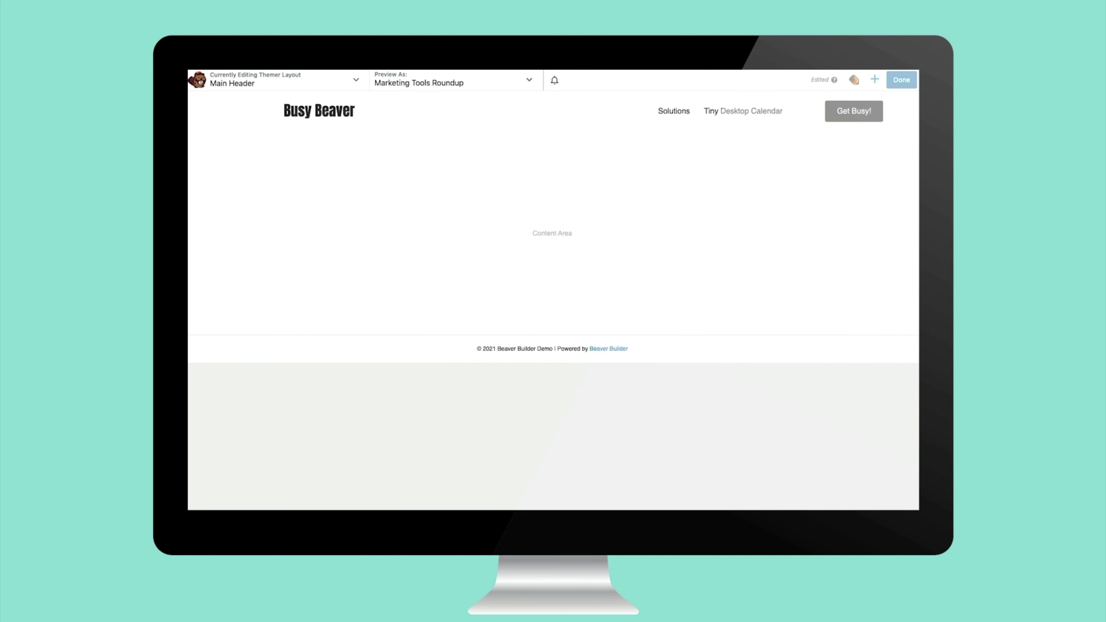
Examine the general, style and advanced settings of the header's Get Busy! button and close them without saving
{"action": "left_click", "coordinate": [856, 112]}
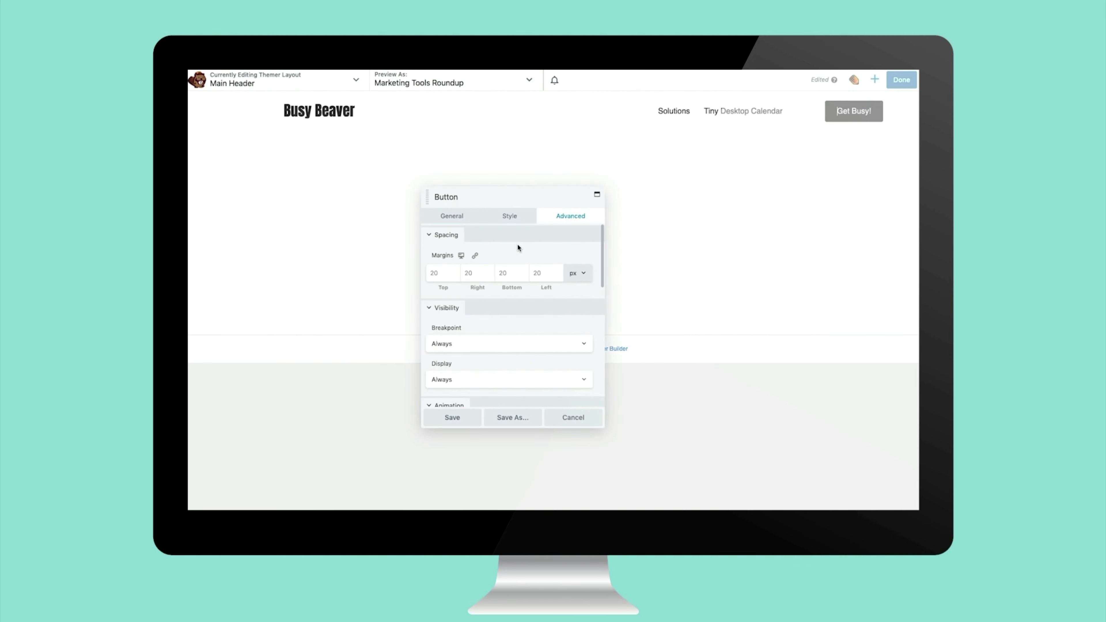
{"action": "left_click", "coordinate": [460, 218]}
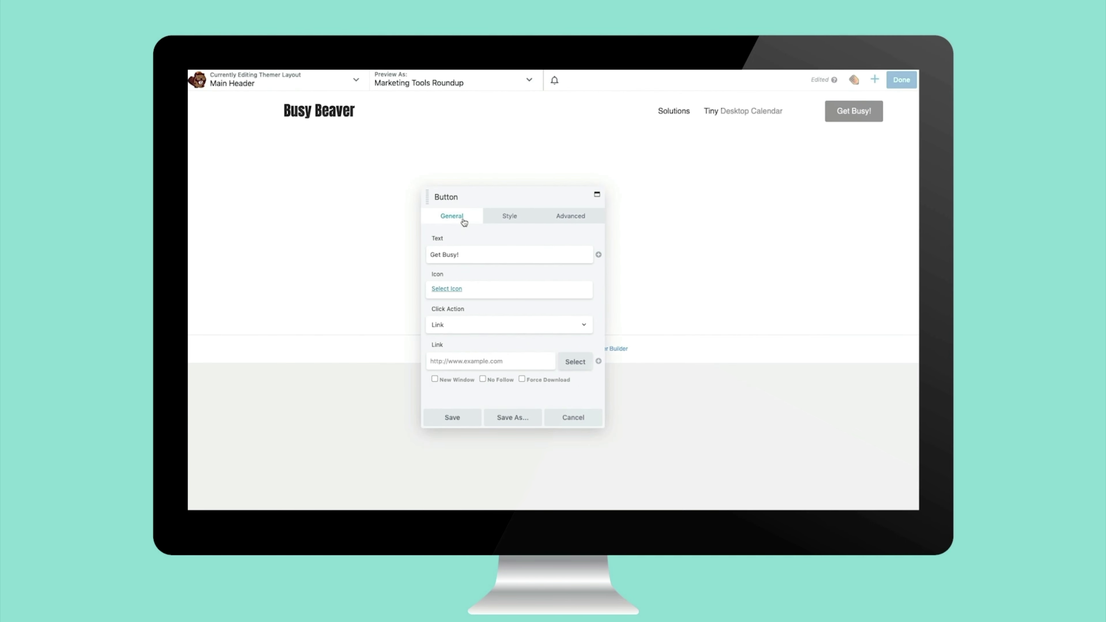
{"action": "left_click", "coordinate": [508, 215]}
{"action": "scroll", "coordinate": [501, 246], "scroll_direction": "down", "scroll_amount": 10}
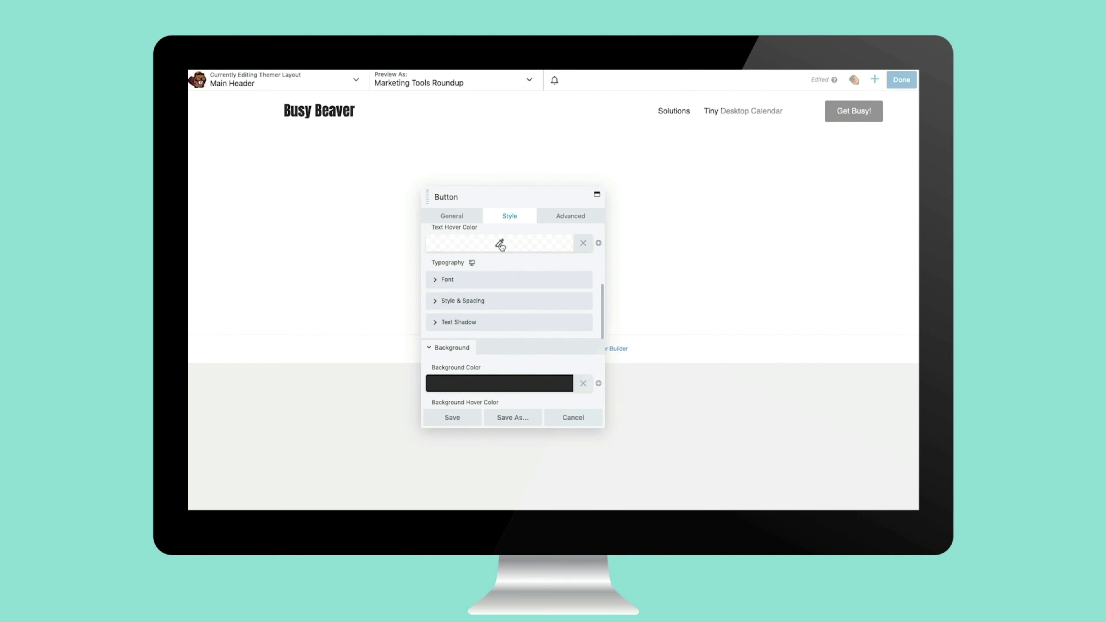
{"action": "scroll", "coordinate": [502, 246], "scroll_direction": "down", "scroll_amount": 3}
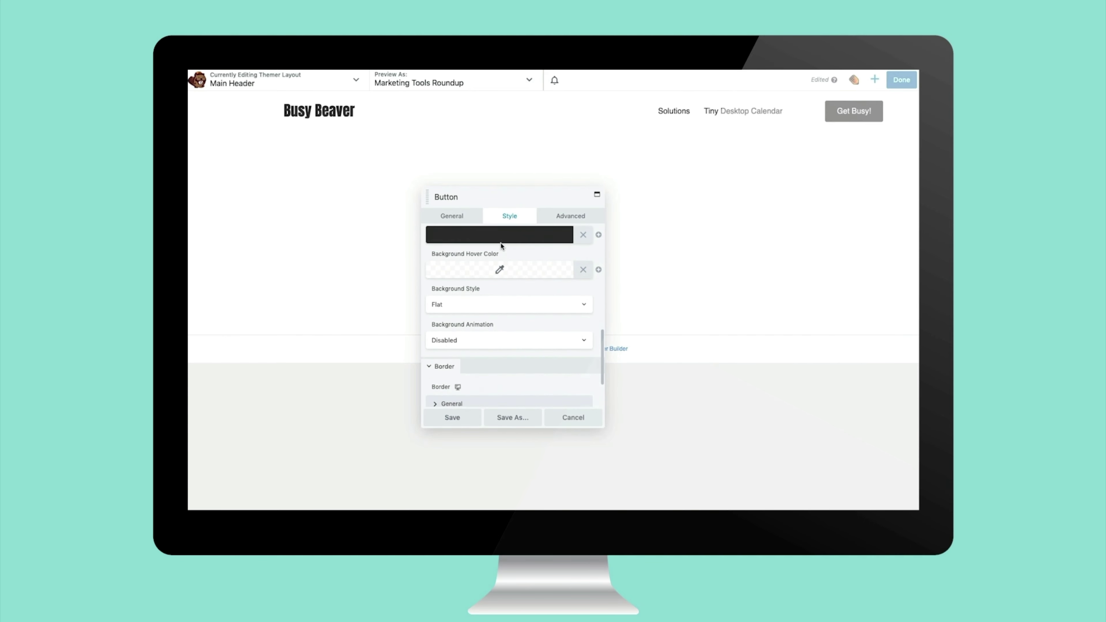
{"action": "scroll", "coordinate": [501, 246], "scroll_direction": "up", "scroll_amount": 6}
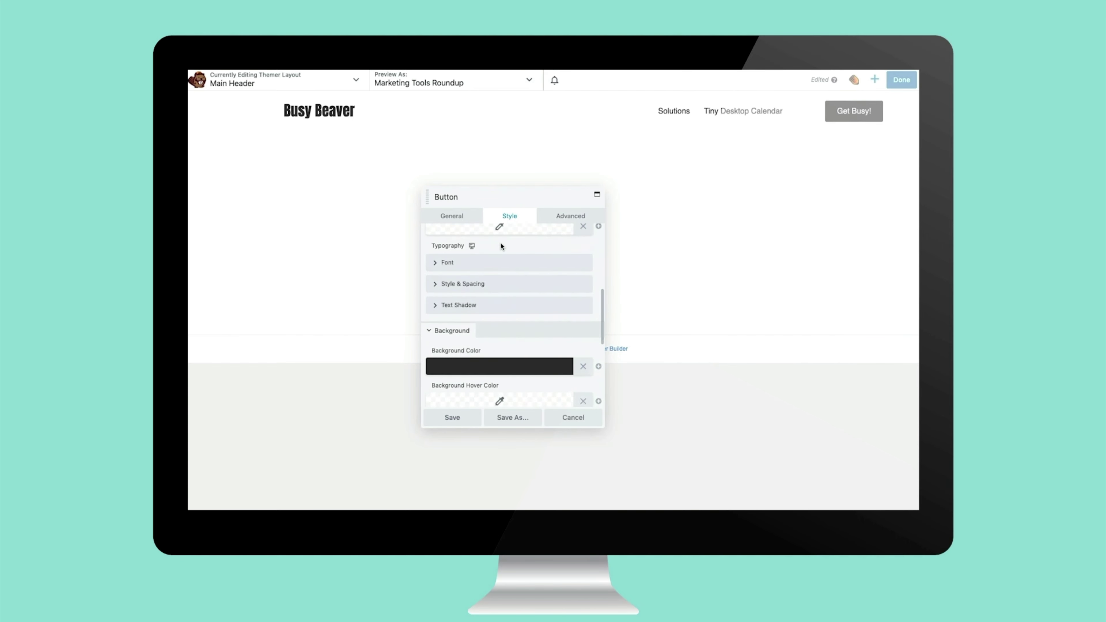
{"action": "left_click", "coordinate": [555, 217]}
{"action": "scroll", "coordinate": [551, 270], "scroll_direction": "up", "scroll_amount": 5}
{"action": "left_click", "coordinate": [586, 421]}
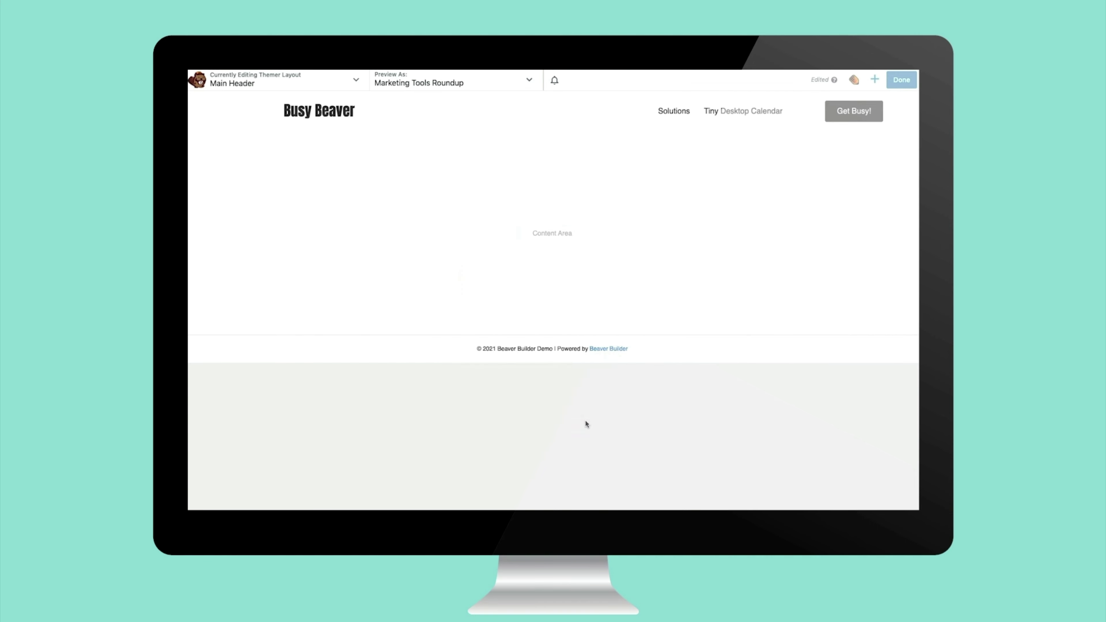
Finish editing the Main Header layout and publish it
{"action": "left_click", "coordinate": [901, 80]}
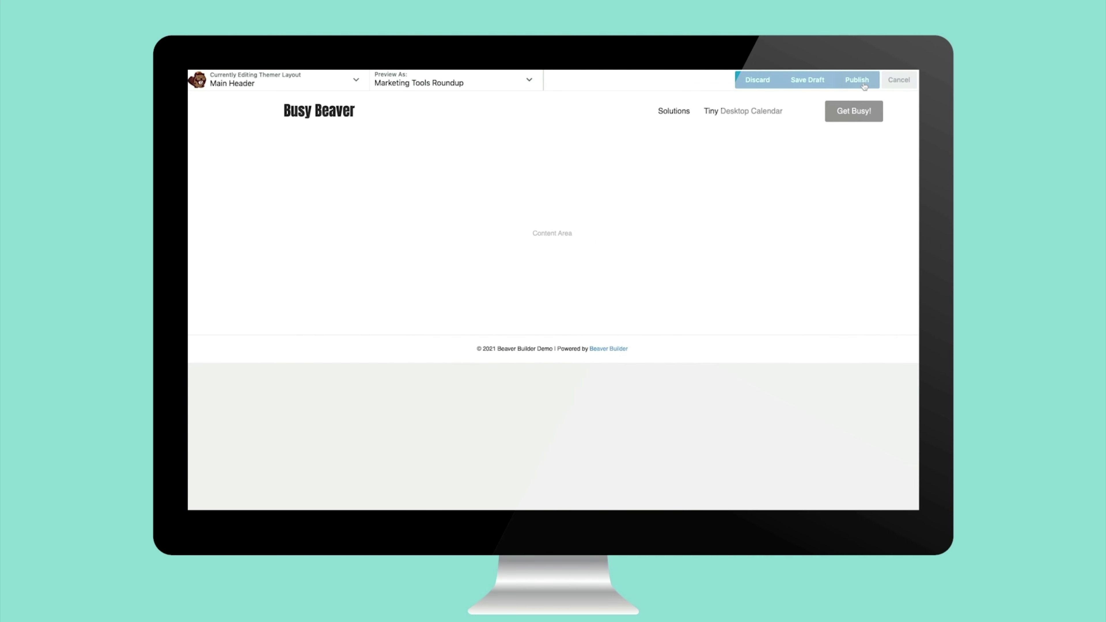
{"action": "left_click", "coordinate": [858, 81]}
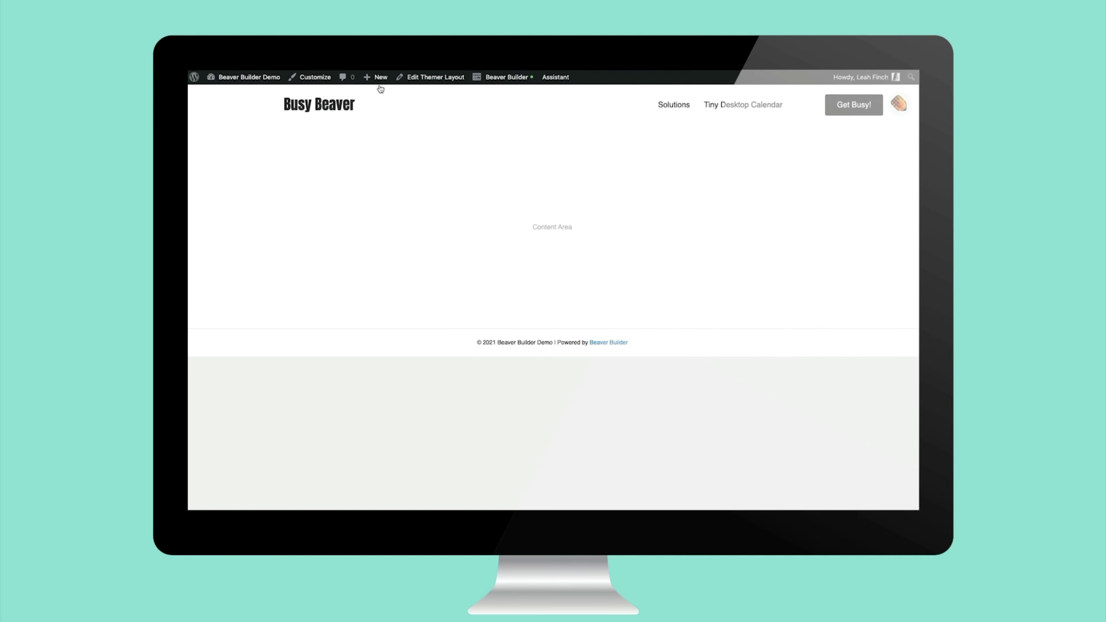
Add a new Themer layout titled Footer with the layout type Footer
{"action": "mouse_move", "coordinate": [380, 82]}
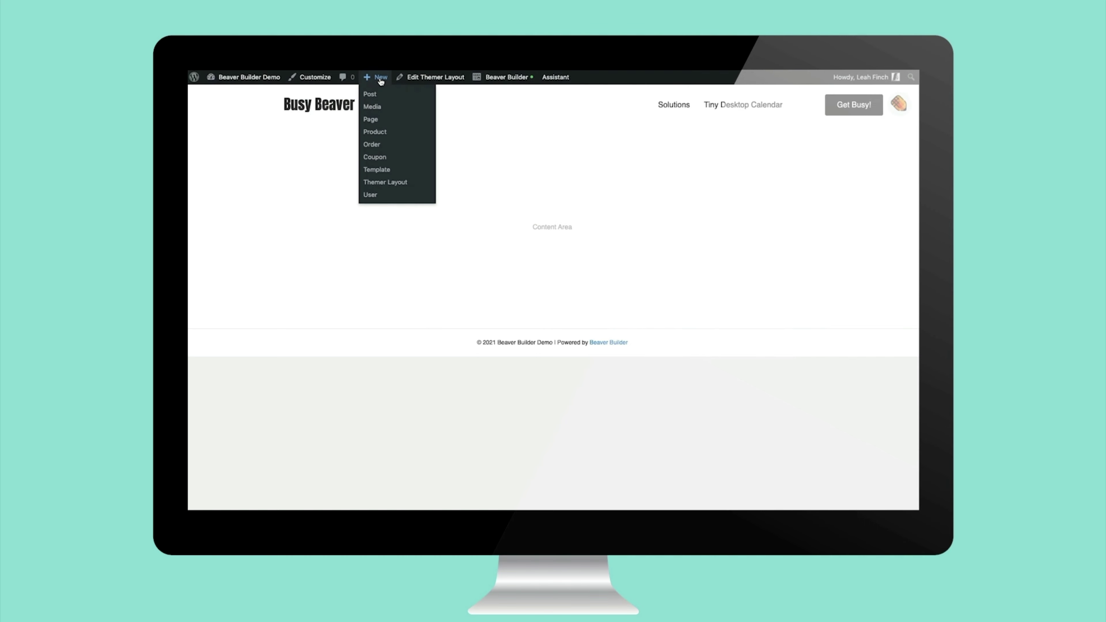
{"action": "left_click", "coordinate": [385, 182]}
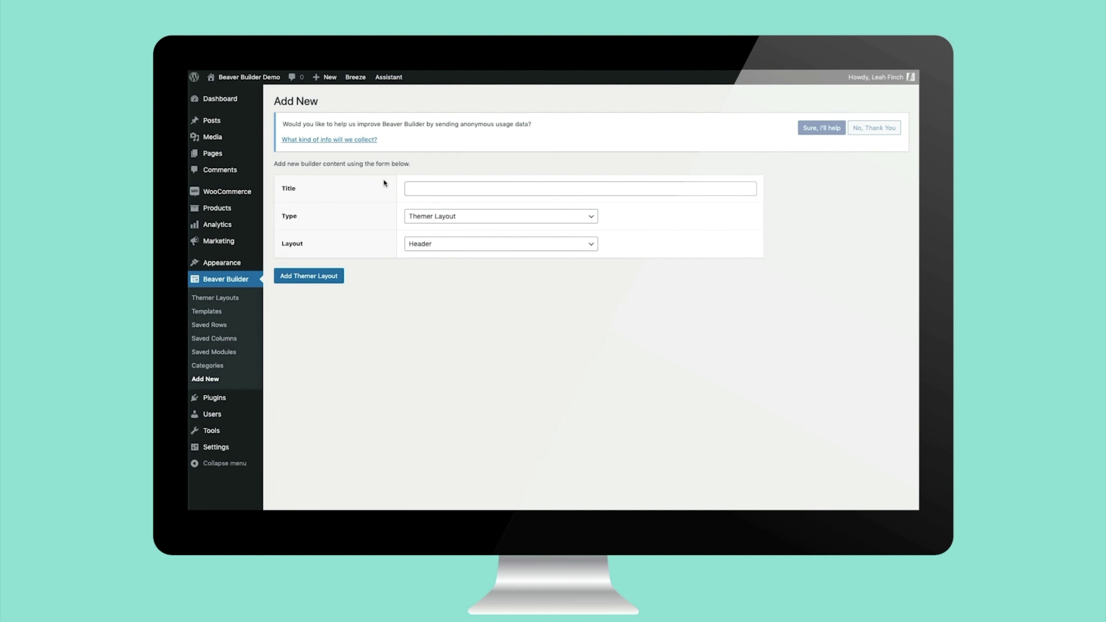
{"action": "left_click", "coordinate": [435, 188]}
{"action": "type", "text": "Footer"}
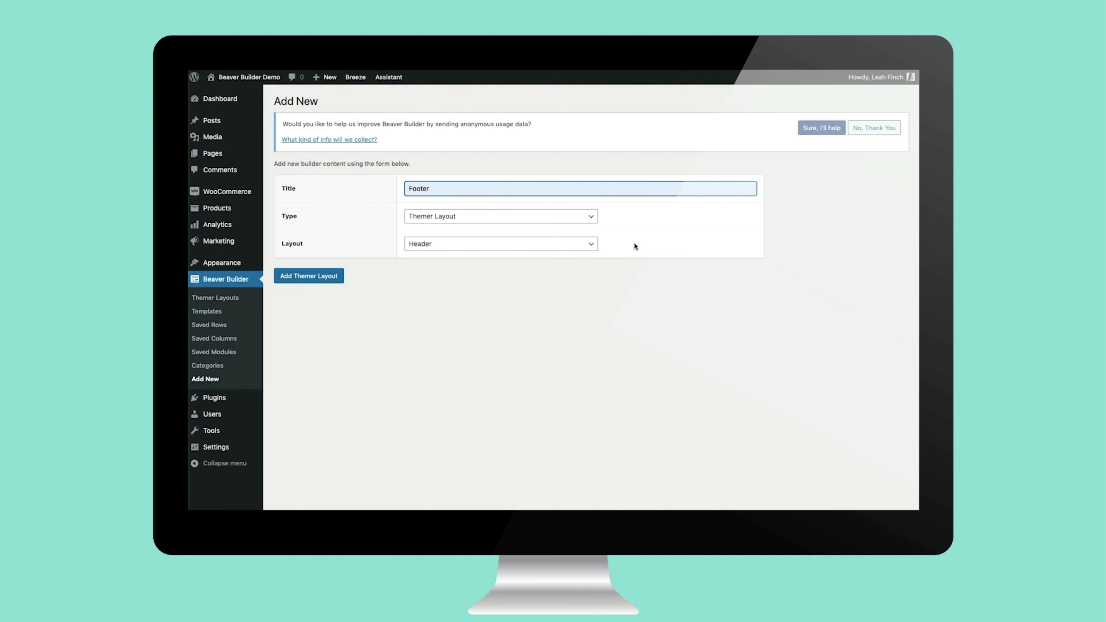
{"action": "left_click", "coordinate": [581, 245]}
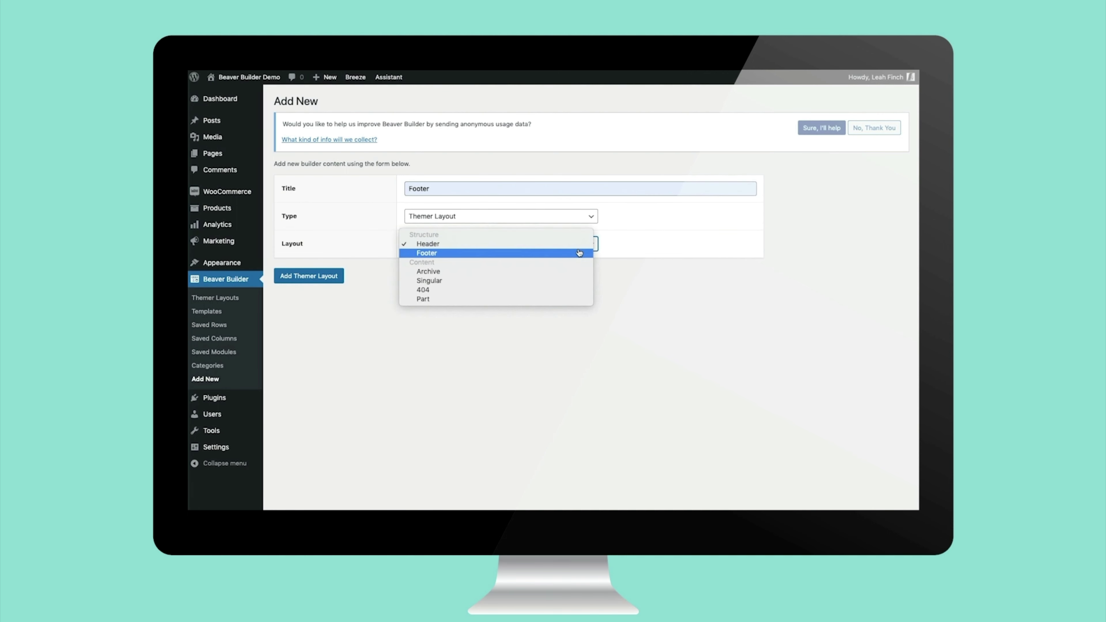
{"action": "left_click", "coordinate": [580, 253]}
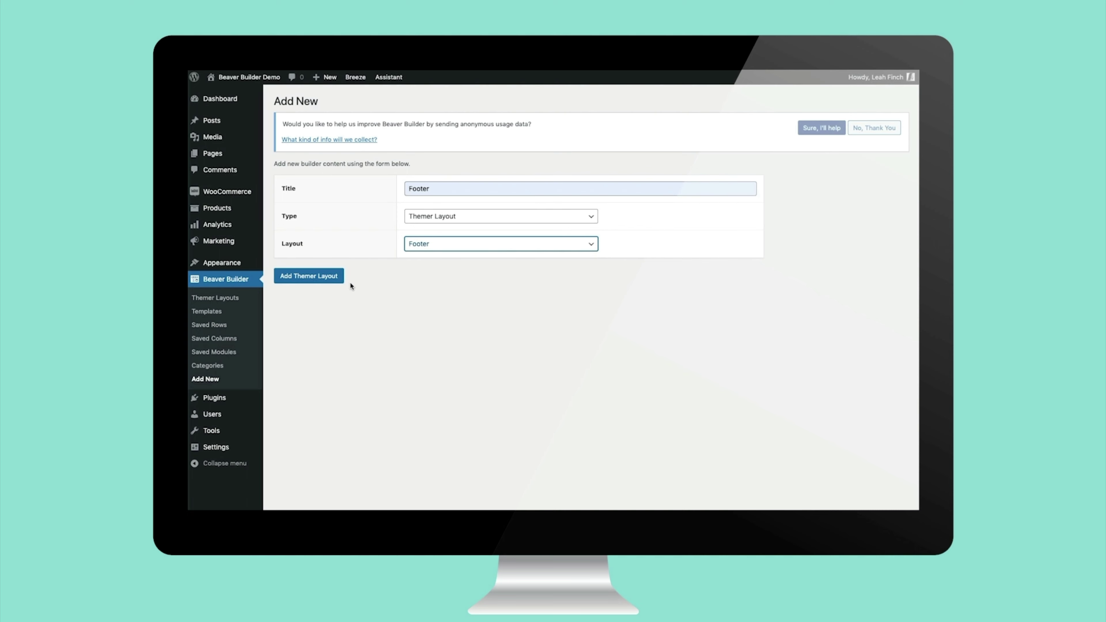
{"action": "left_click", "coordinate": [322, 281]}
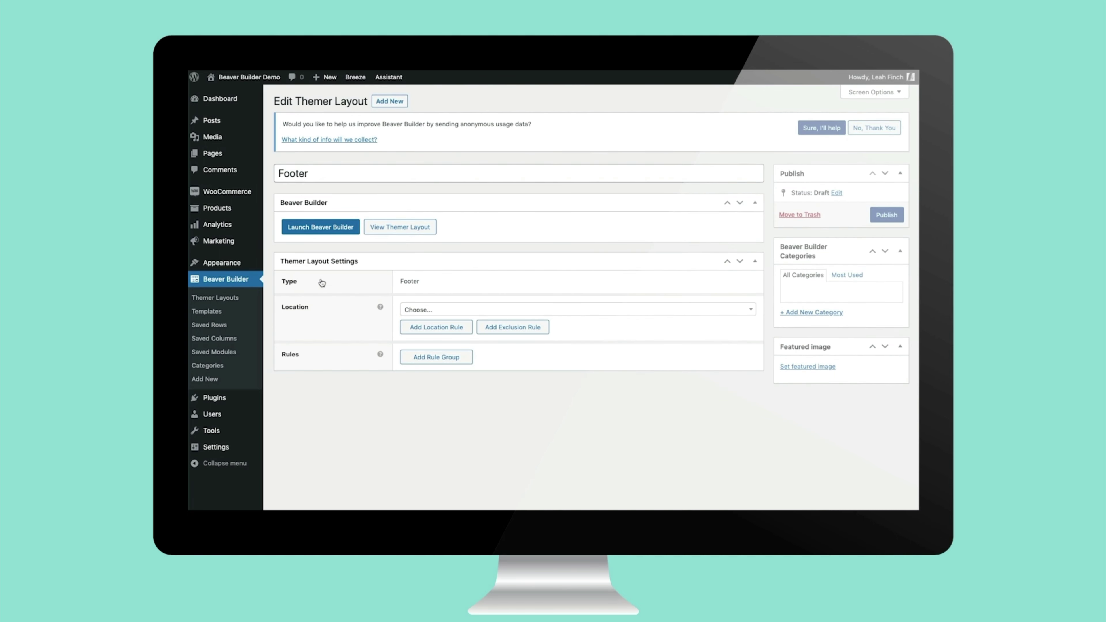
Set the Footer layout's location to Entire Site and publish it
{"action": "left_click", "coordinate": [414, 309]}
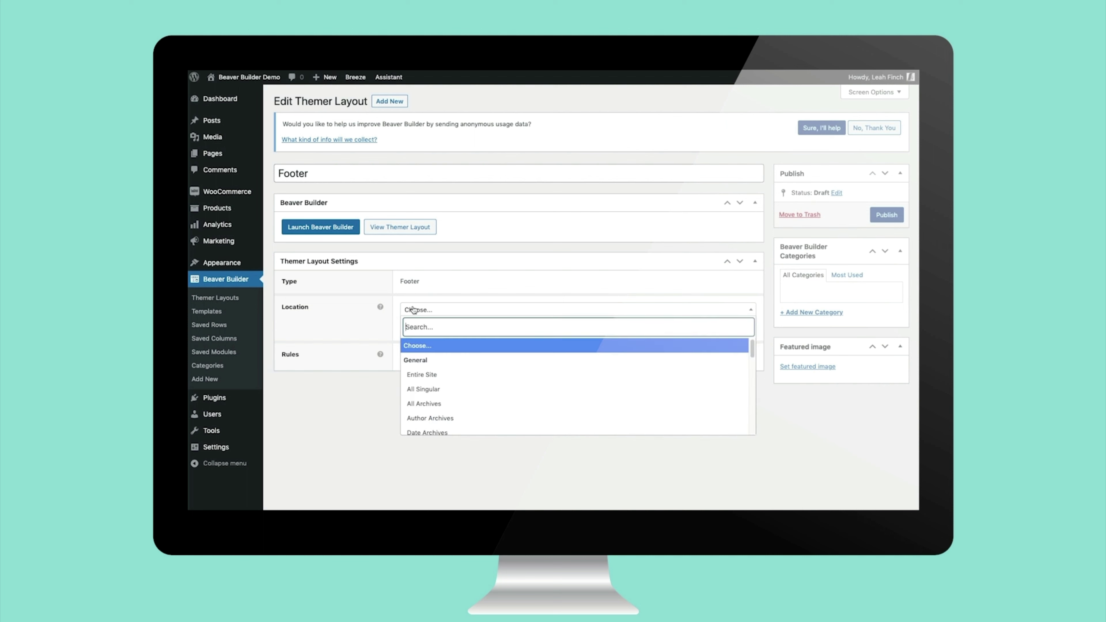
{"action": "left_click", "coordinate": [422, 375]}
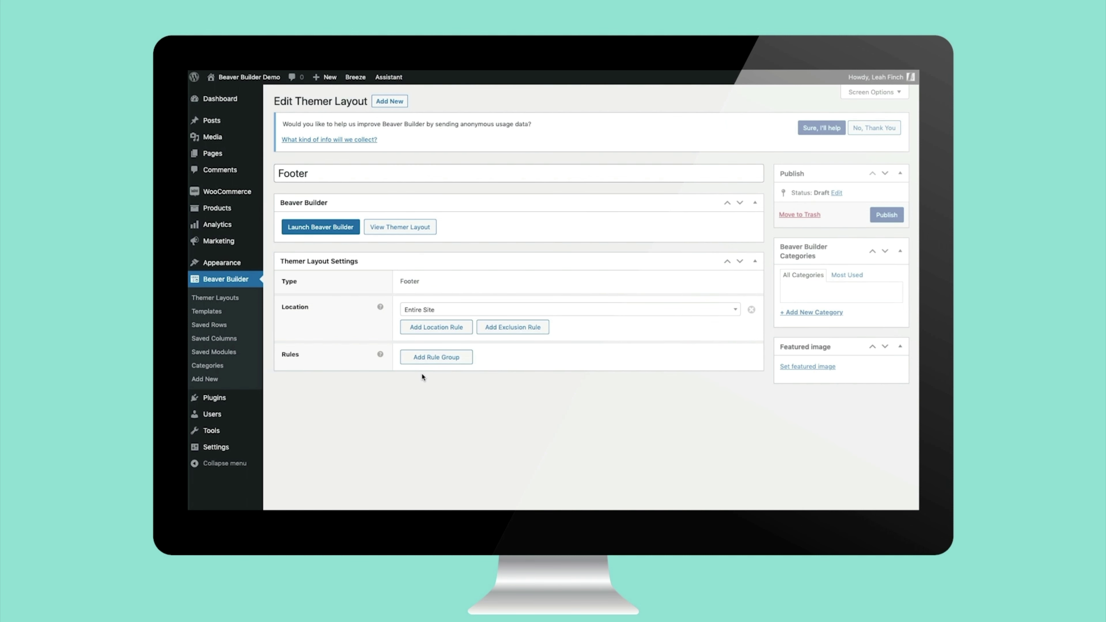
{"action": "left_click", "coordinate": [875, 215]}
Launch Beaver Builder for the Footer layout and delete both default footer rows
{"action": "left_click", "coordinate": [352, 257]}
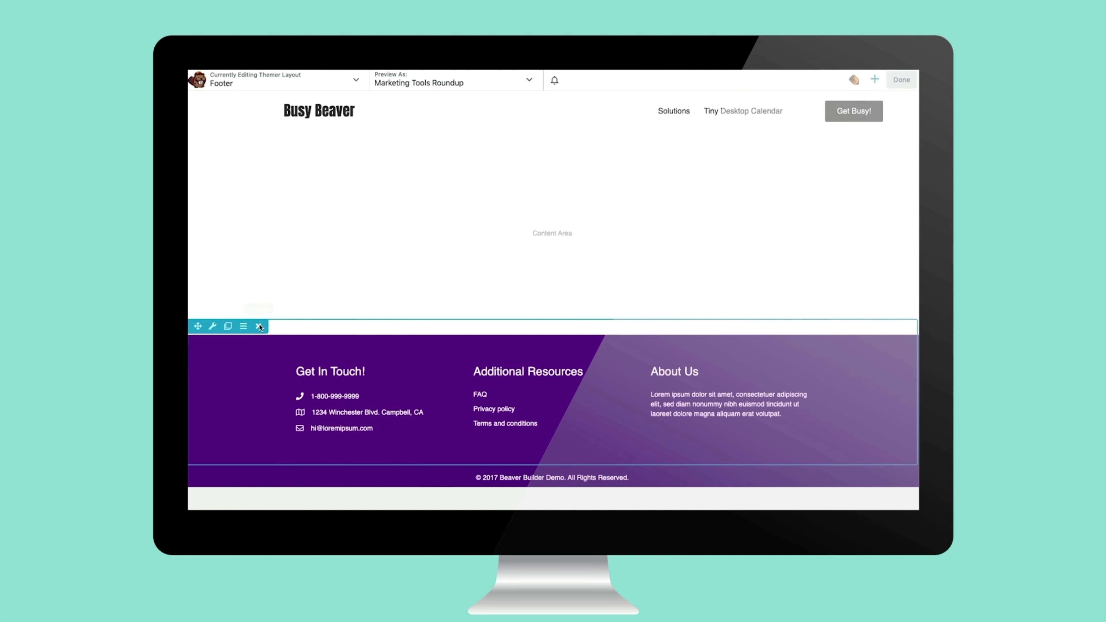
{"action": "left_click", "coordinate": [260, 326]}
{"action": "left_click", "coordinate": [629, 113]}
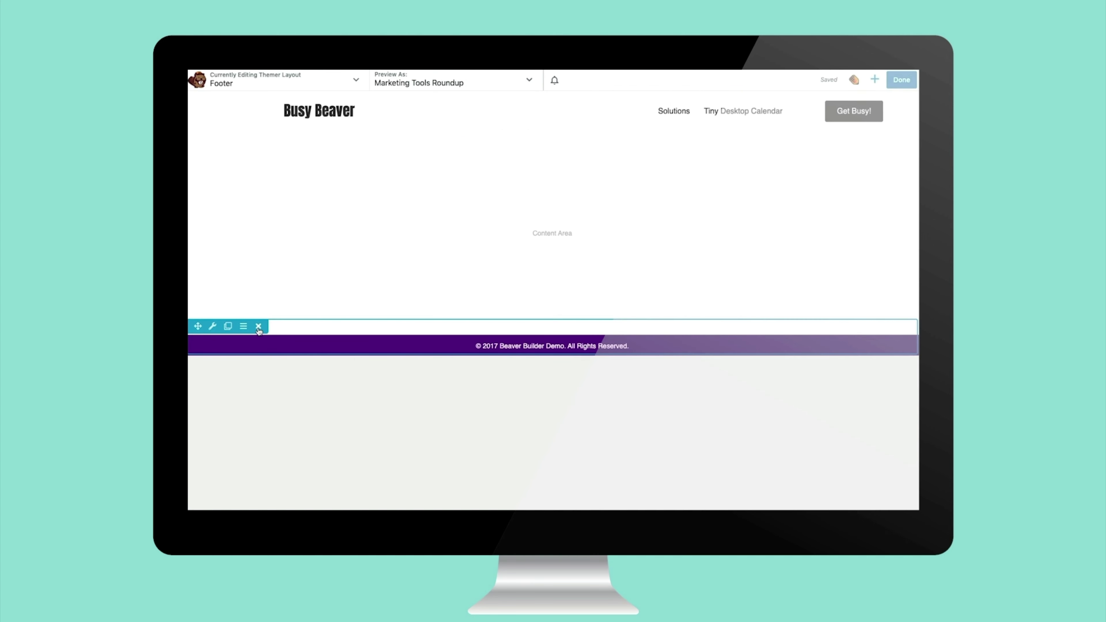
{"action": "left_click", "coordinate": [258, 327]}
{"action": "left_click", "coordinate": [637, 113]}
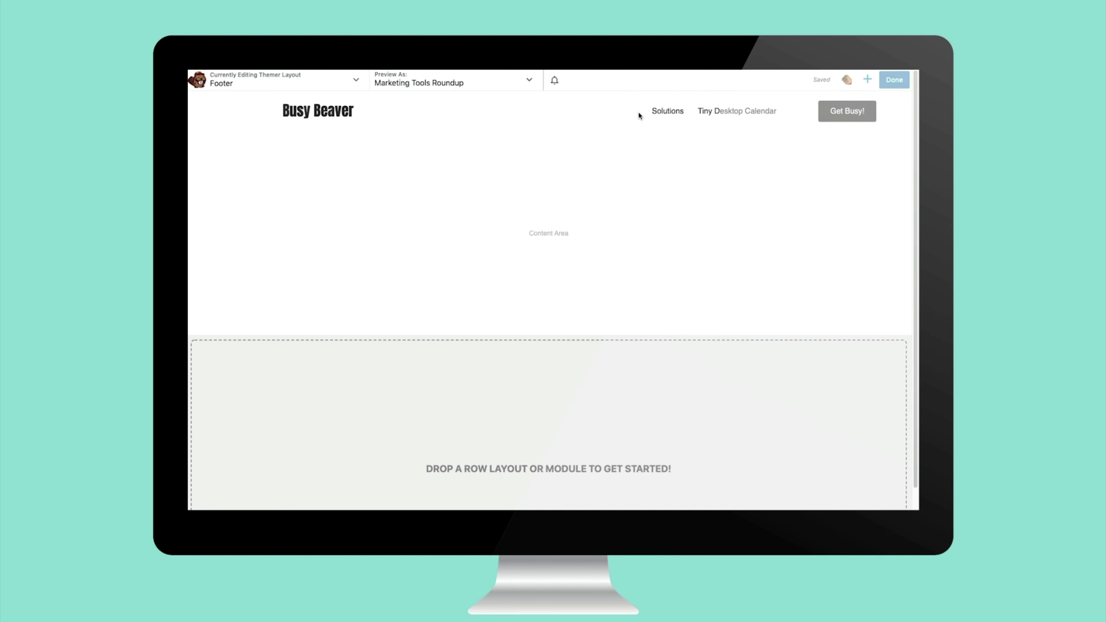
Insert the ready-made dark footer row with Human Resources, Sales and Marketing post columns into the empty footer layout
{"action": "left_click", "coordinate": [866, 79]}
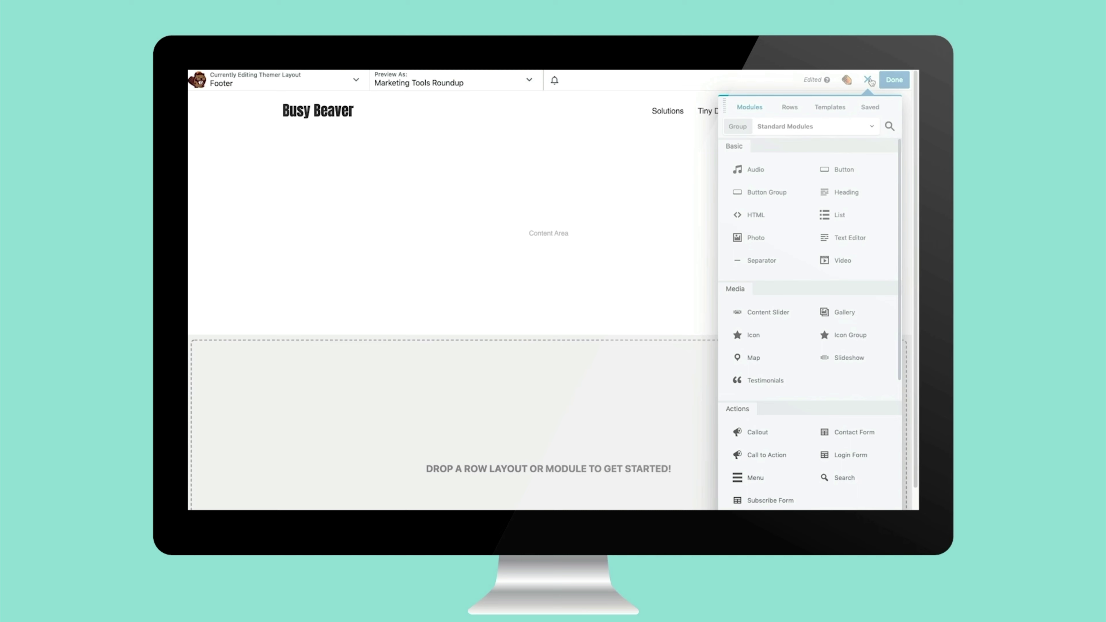
{"action": "left_click", "coordinate": [790, 108]}
{"action": "left_click", "coordinate": [790, 126]}
{"action": "left_click", "coordinate": [779, 239]}
{"action": "left_click_drag", "start_coordinate": [778, 225], "coordinate": [580, 403]}
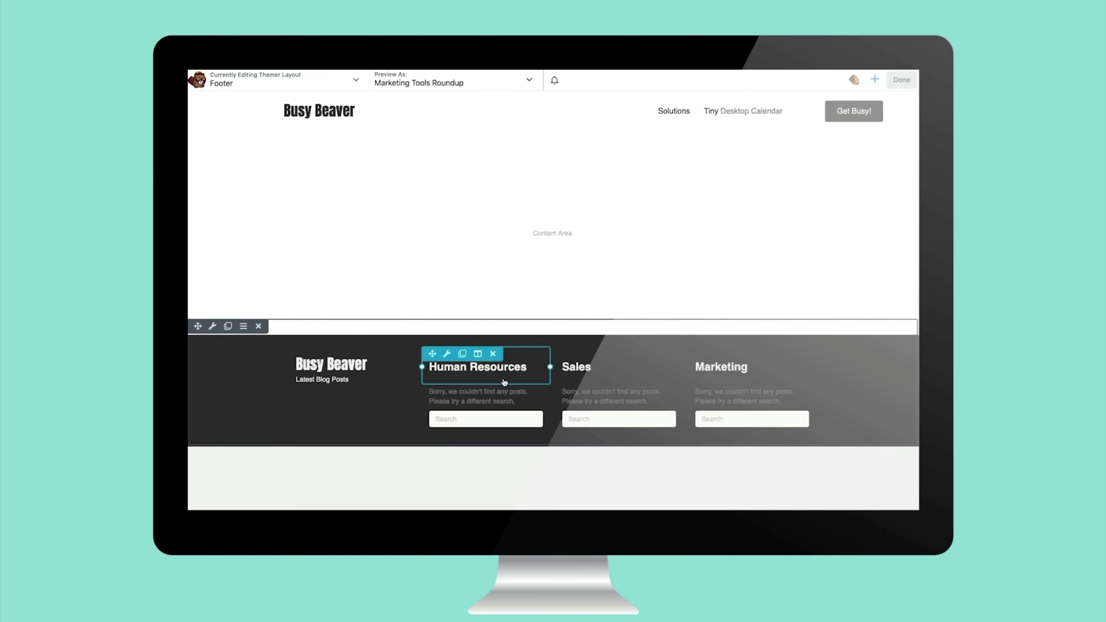
Filter the Posts module under the Human Resources heading to the Human Resources category and save it
{"action": "left_click", "coordinate": [508, 399]}
{"action": "left_click", "coordinate": [678, 368]}
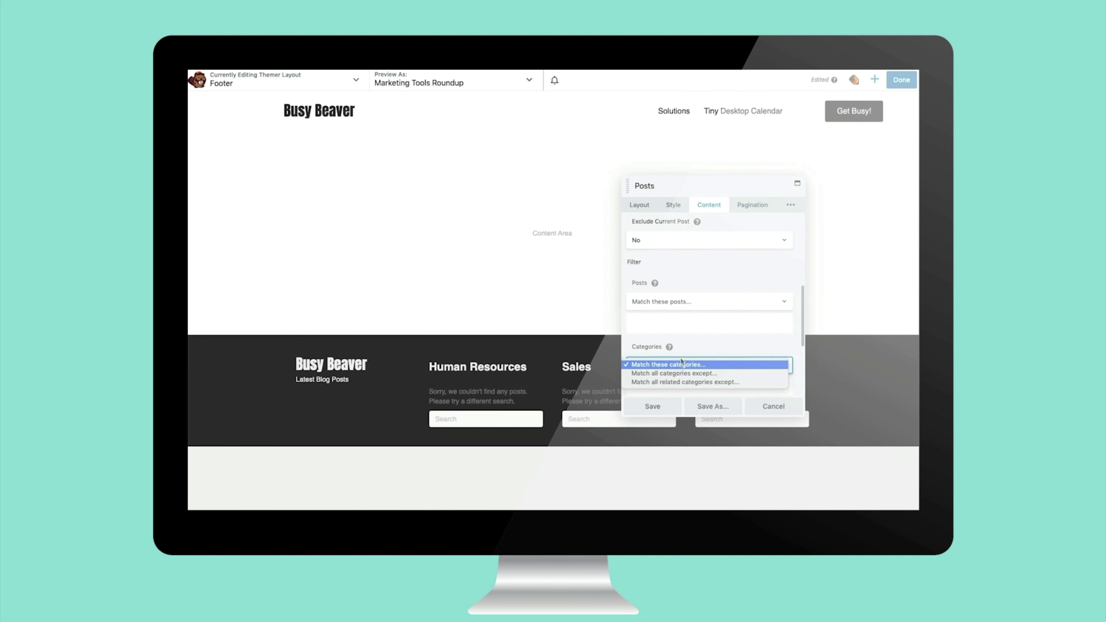
{"action": "left_click", "coordinate": [680, 364]}
{"action": "scroll", "coordinate": [698, 337], "scroll_direction": "down", "scroll_amount": 3}
{"action": "left_click", "coordinate": [691, 238]}
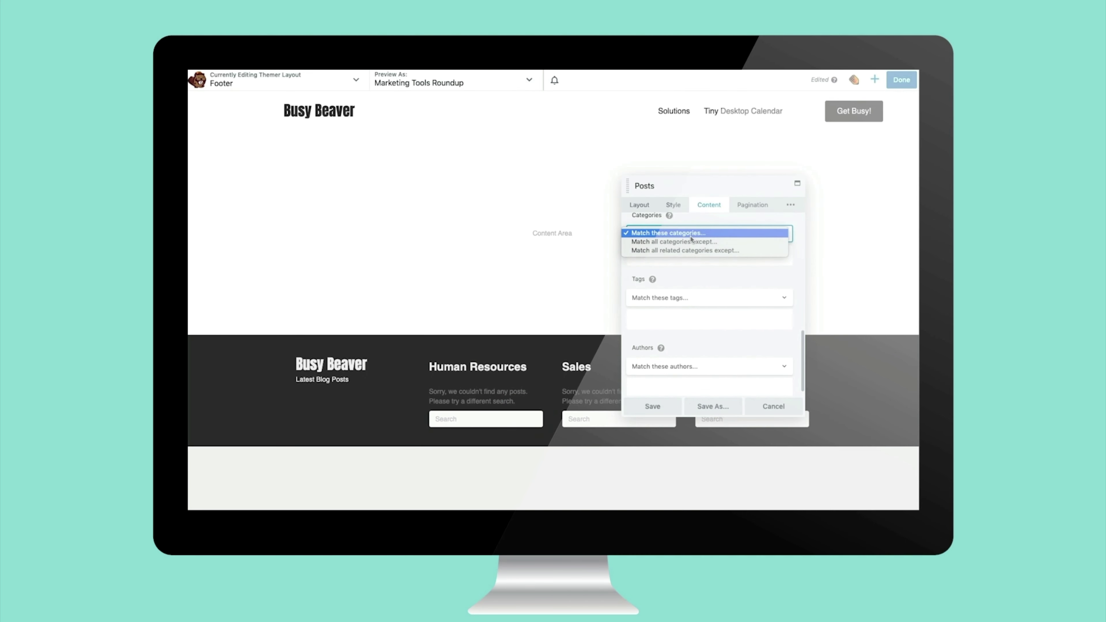
{"action": "left_click", "coordinate": [733, 283]}
{"action": "left_click", "coordinate": [685, 254]}
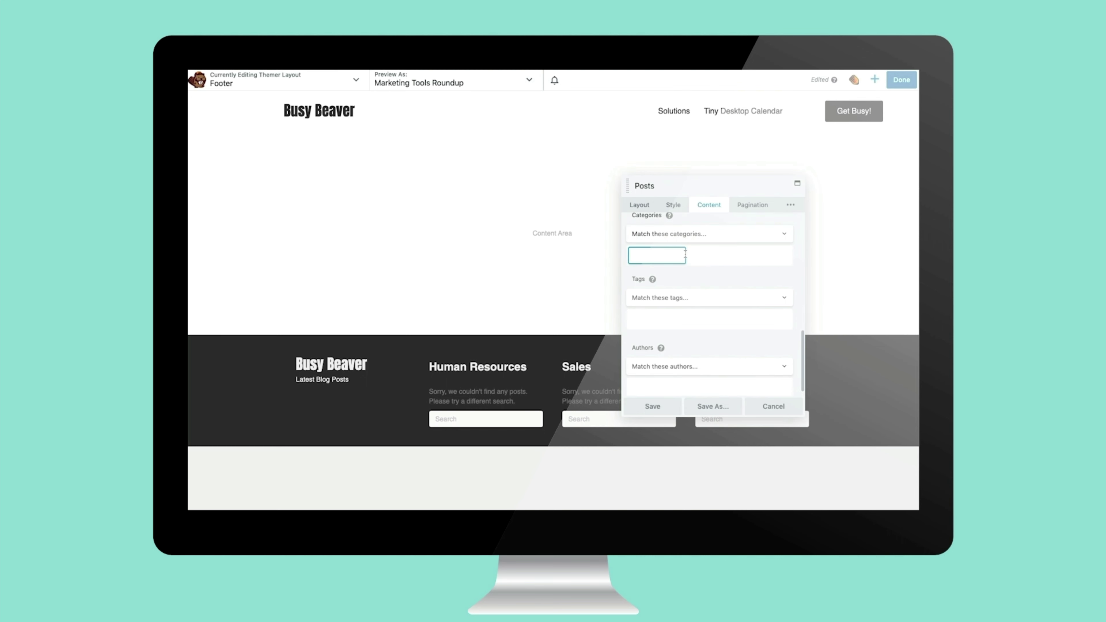
{"action": "type", "text": "human"}
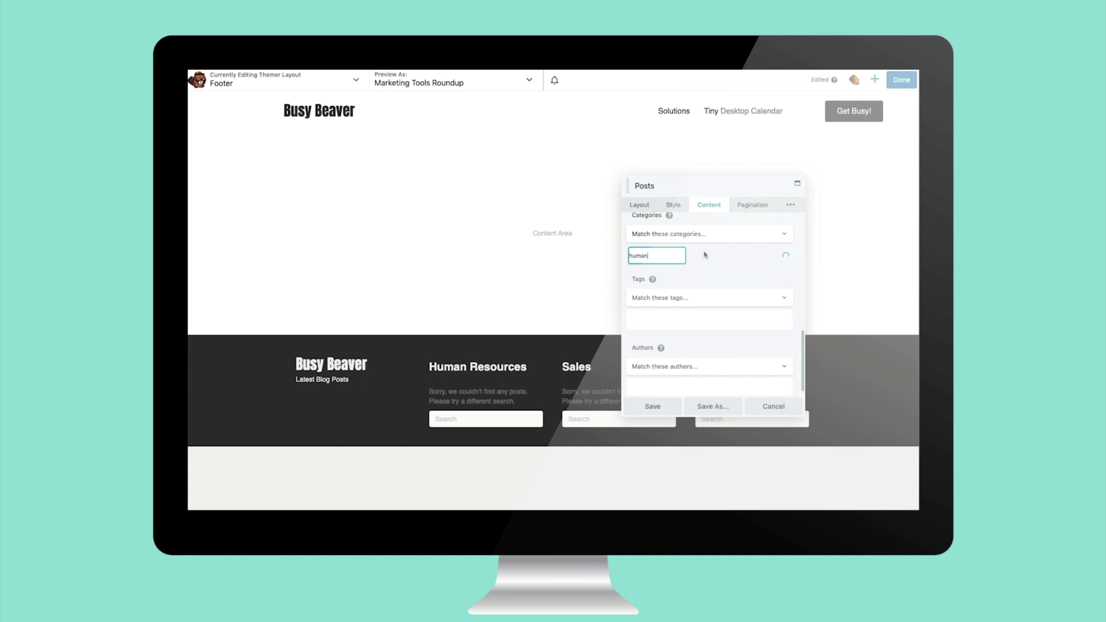
{"action": "left_click", "coordinate": [682, 273]}
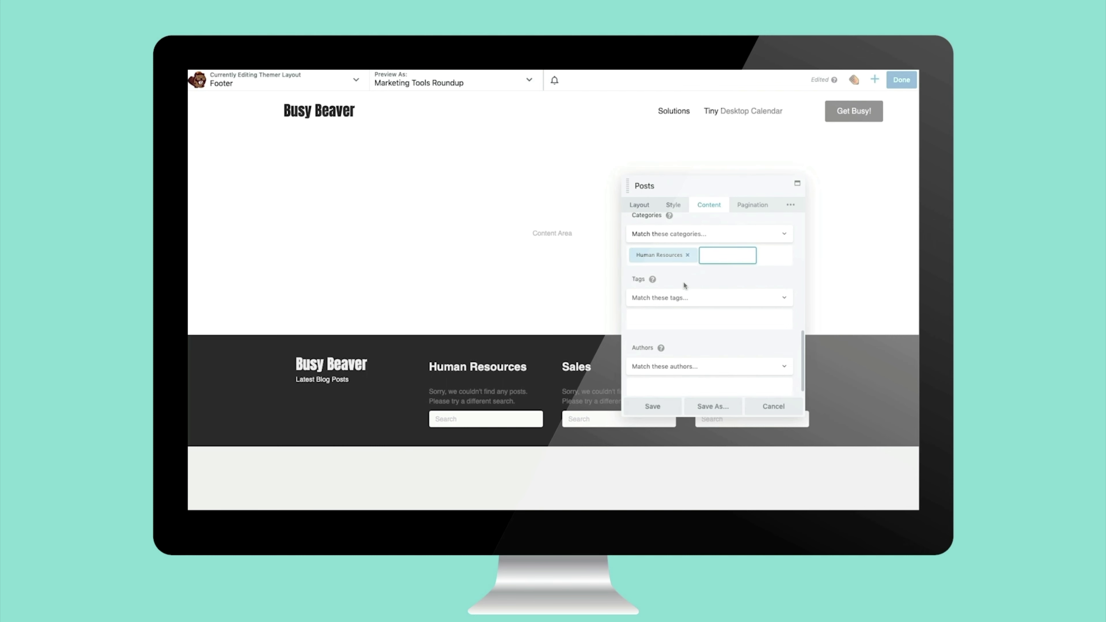
{"action": "left_click", "coordinate": [658, 408]}
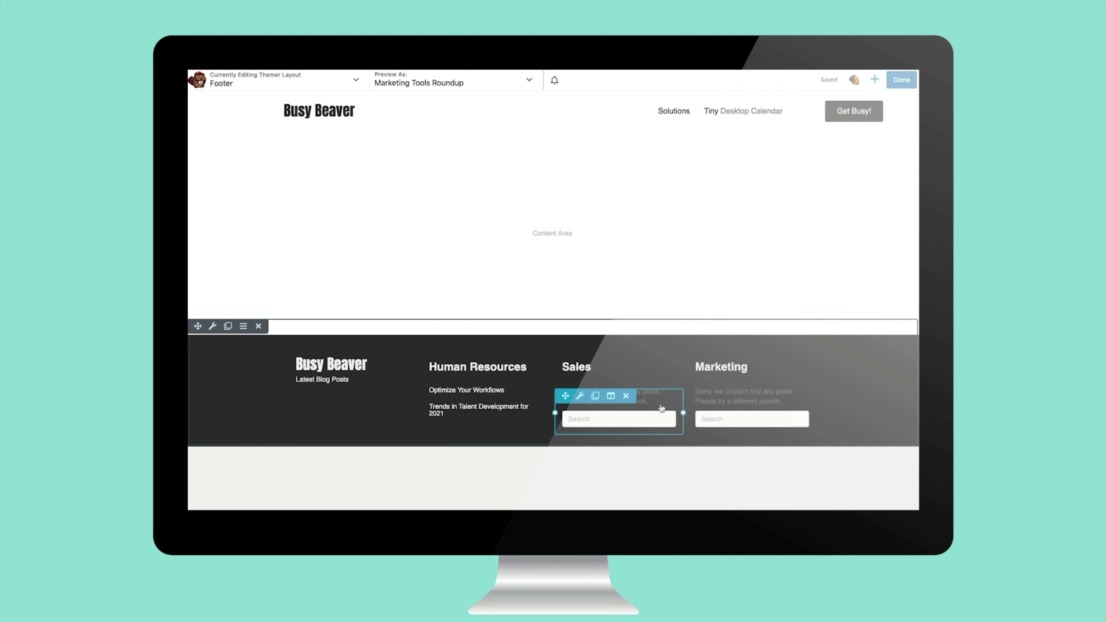
Filter the Posts module under the Sales heading to the Sales category and save it
{"action": "left_click", "coordinate": [660, 410]}
{"action": "scroll", "coordinate": [735, 315], "scroll_direction": "down", "scroll_amount": 8}
{"action": "scroll", "coordinate": [719, 335], "scroll_direction": "down", "scroll_amount": 3}
{"action": "left_click", "coordinate": [708, 319]}
{"action": "type", "text": "sales"}
{"action": "left_click", "coordinate": [700, 335]}
{"action": "left_click", "coordinate": [652, 406]}
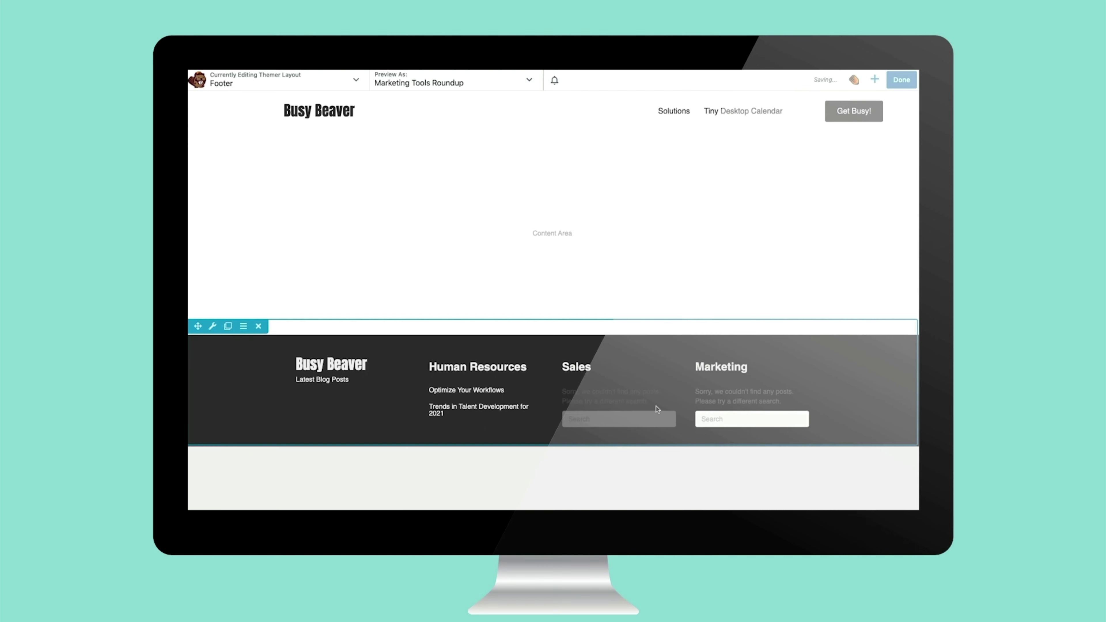
Filter the Posts module under the Marketing heading to the Marketing category and save it
{"action": "left_click", "coordinate": [789, 395]}
{"action": "scroll", "coordinate": [657, 345], "scroll_direction": "down", "scroll_amount": 5}
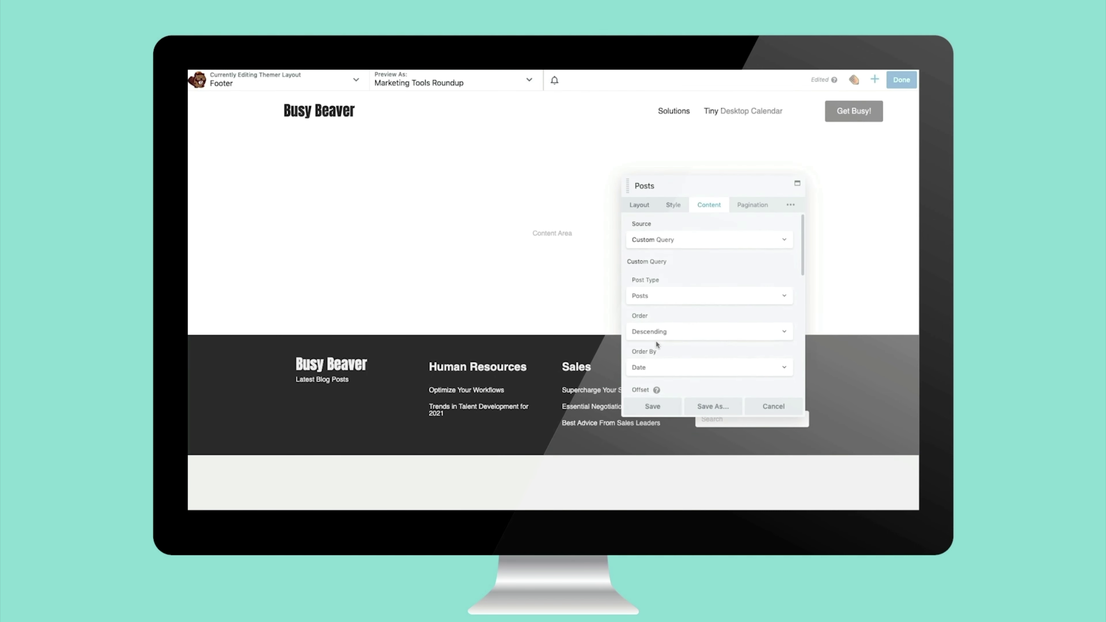
{"action": "left_click", "coordinate": [657, 352]}
{"action": "left_click", "coordinate": [657, 352]}
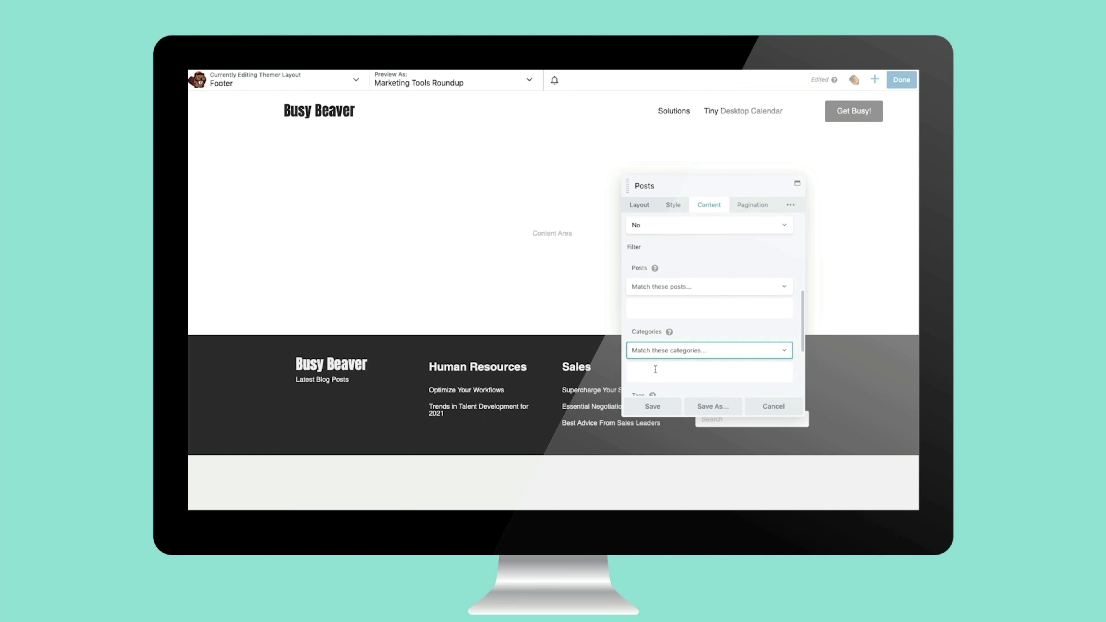
{"action": "left_click", "coordinate": [656, 370]}
{"action": "type", "text": "mark"}
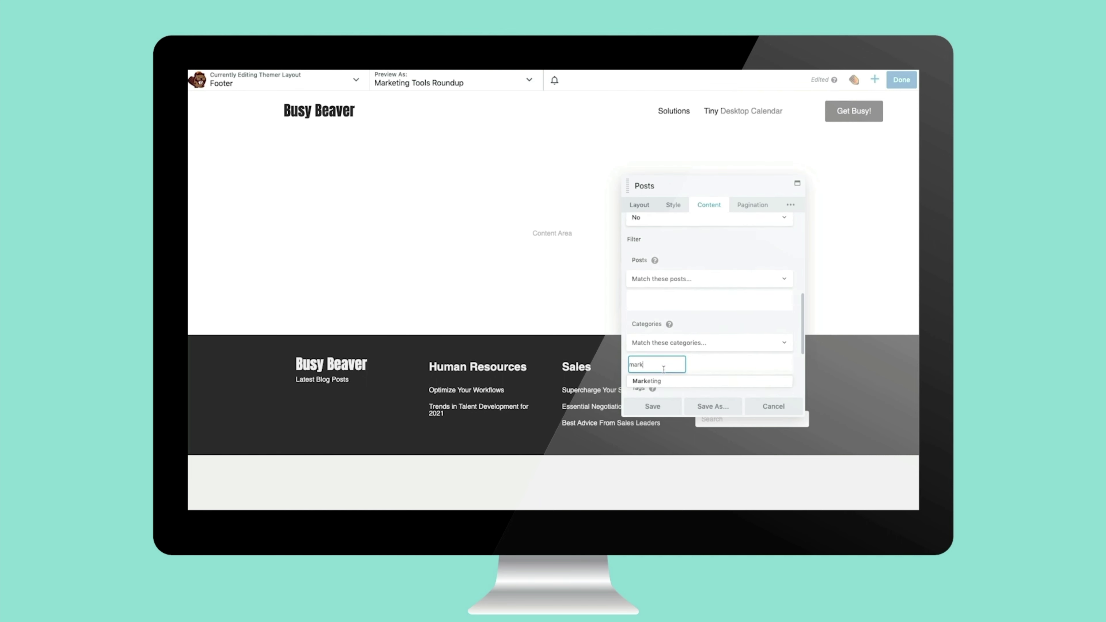
{"action": "left_click", "coordinate": [653, 382]}
{"action": "left_click", "coordinate": [653, 406]}
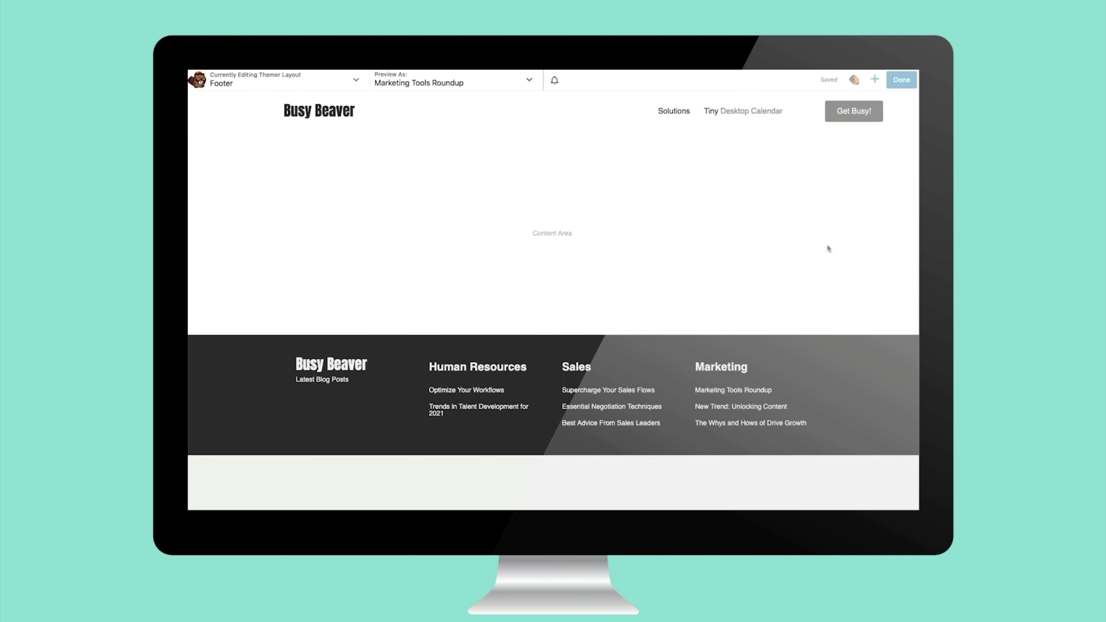
Review the general, style, font and spacing settings of the Busy Beaver heading in the footer
{"action": "left_click", "coordinate": [385, 364]}
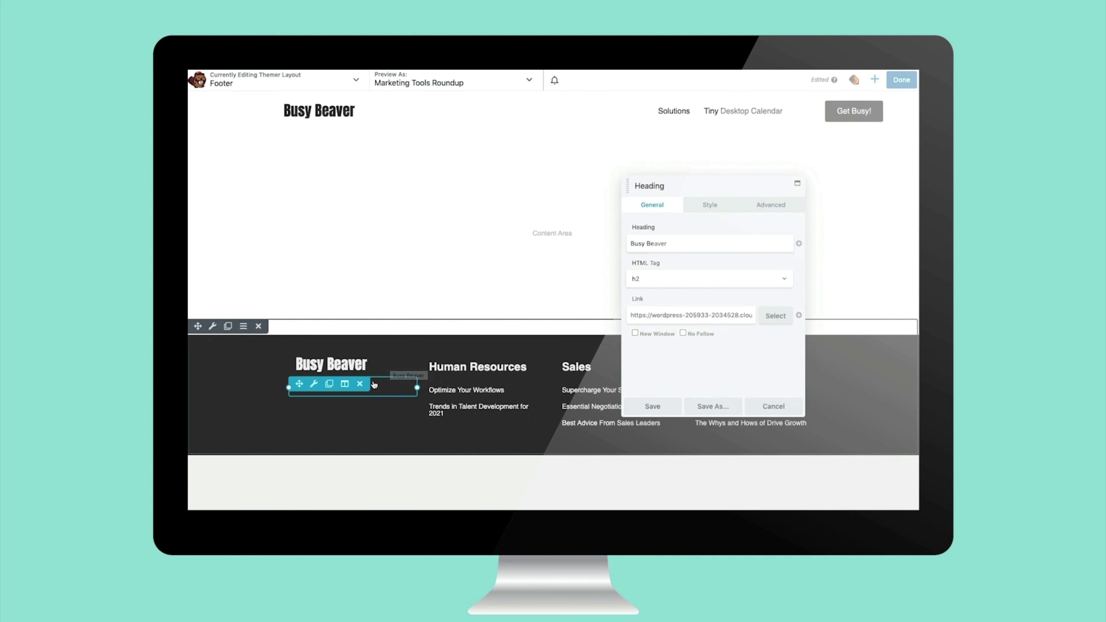
{"action": "left_click", "coordinate": [711, 205]}
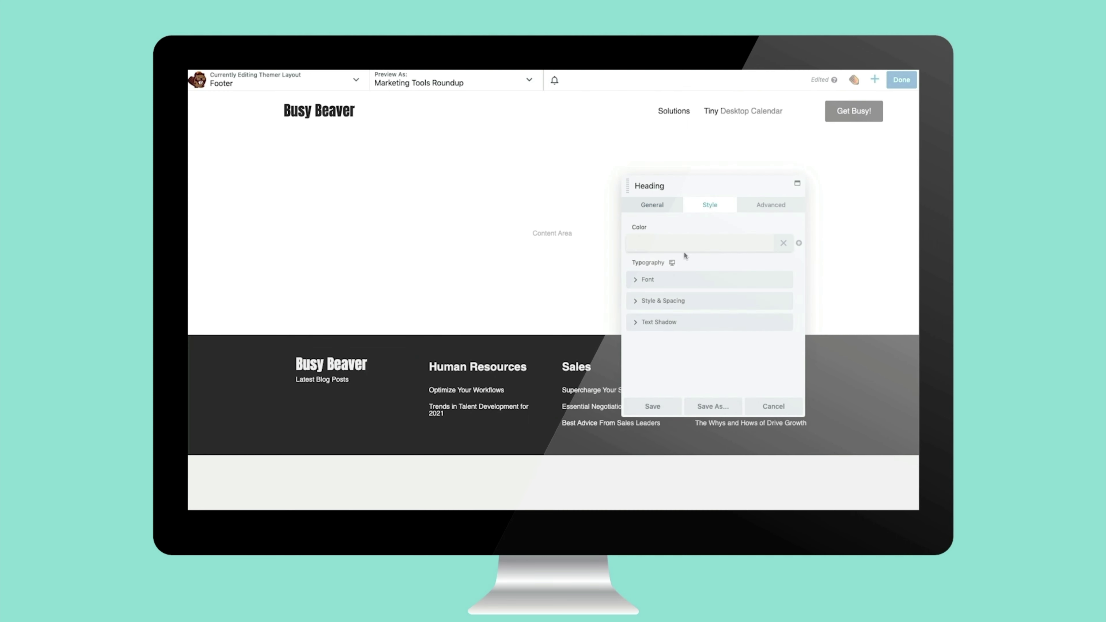
{"action": "left_click", "coordinate": [639, 280]}
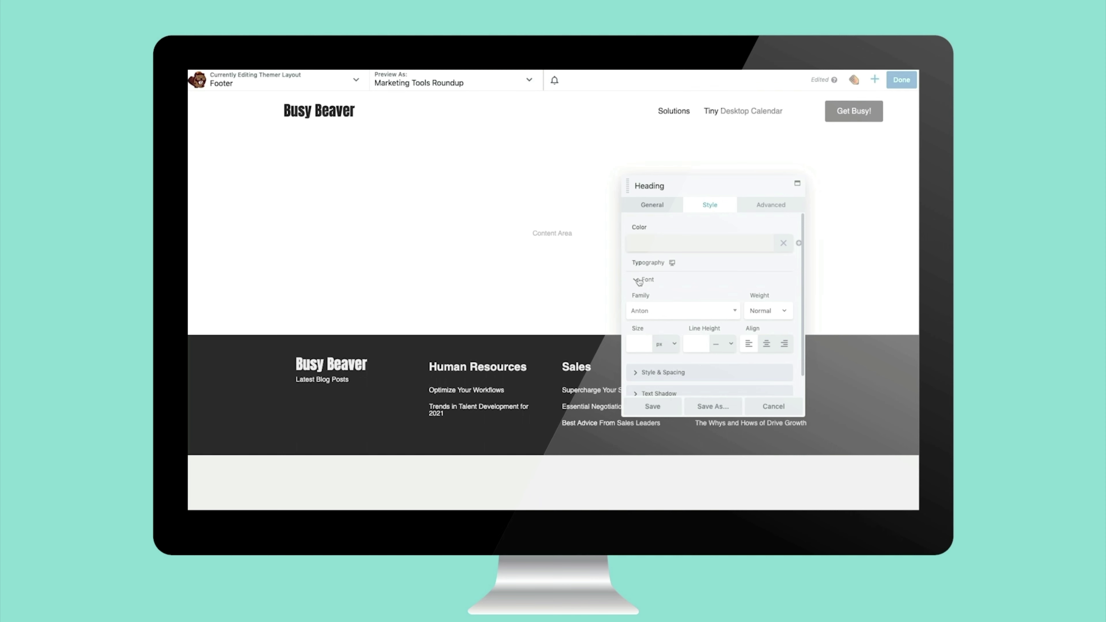
{"action": "left_click", "coordinate": [639, 280]}
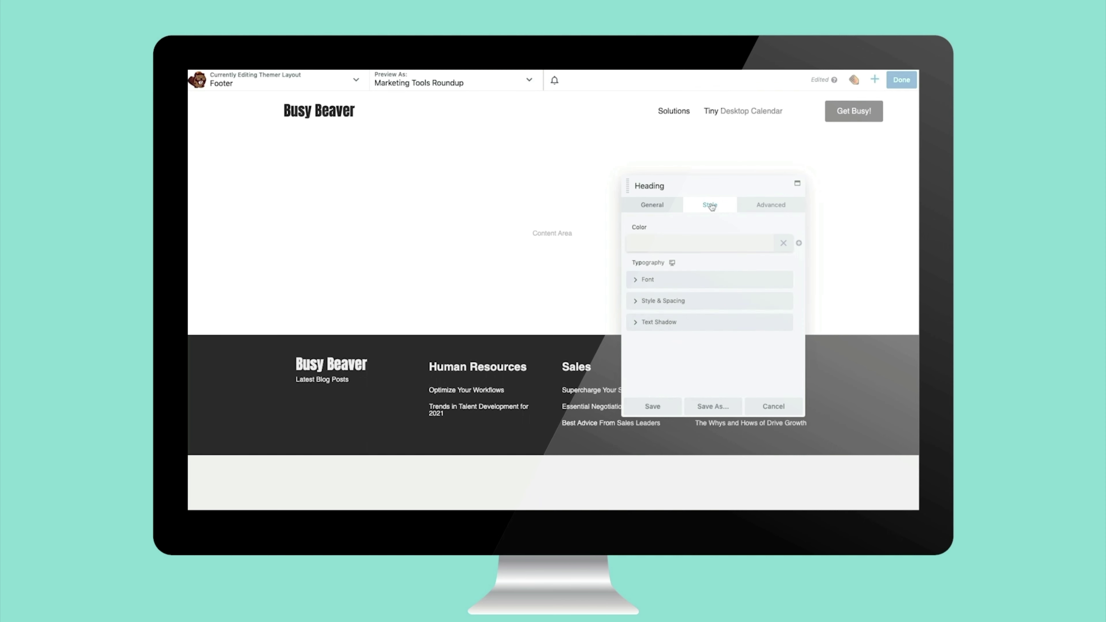
{"action": "left_click", "coordinate": [639, 280]}
{"action": "left_click", "coordinate": [753, 208]}
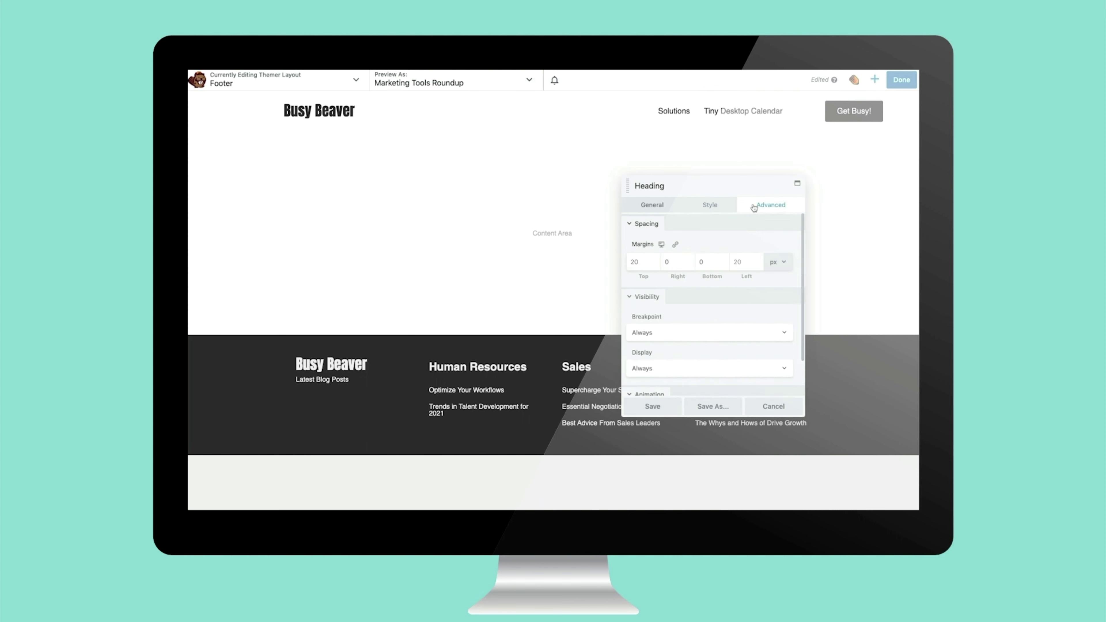
Review the content, style, spacing and text colour settings of the Latest Blog Posts text module
{"action": "left_click", "coordinate": [373, 388]}
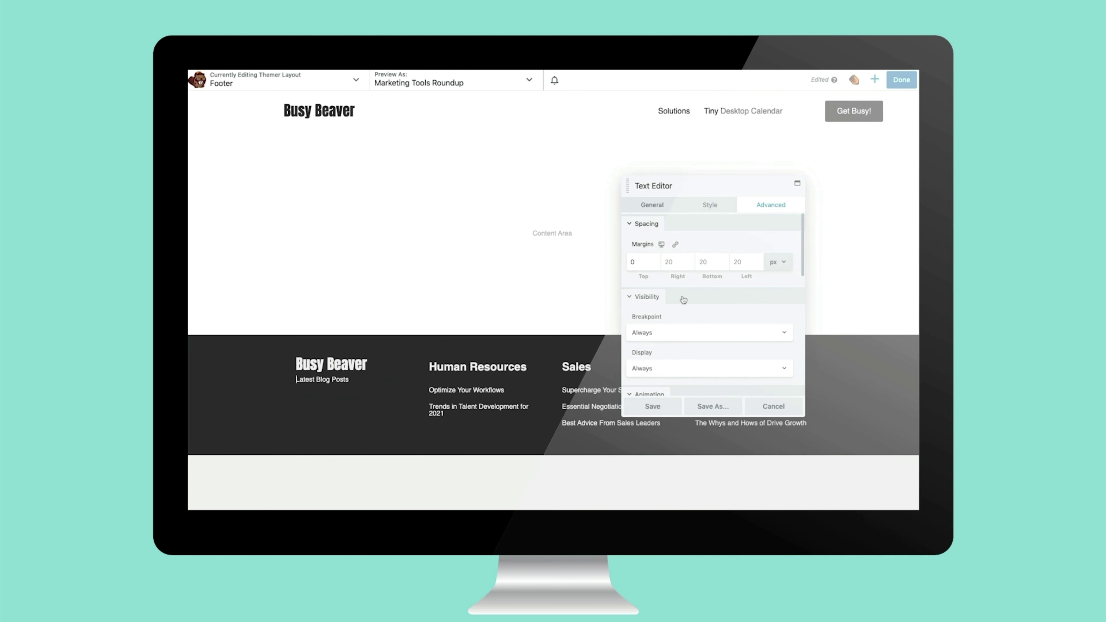
{"action": "left_click", "coordinate": [652, 204]}
{"action": "left_click", "coordinate": [710, 205]}
{"action": "left_click", "coordinate": [764, 211]}
{"action": "left_click", "coordinate": [723, 208]}
{"action": "left_click", "coordinate": [657, 248]}
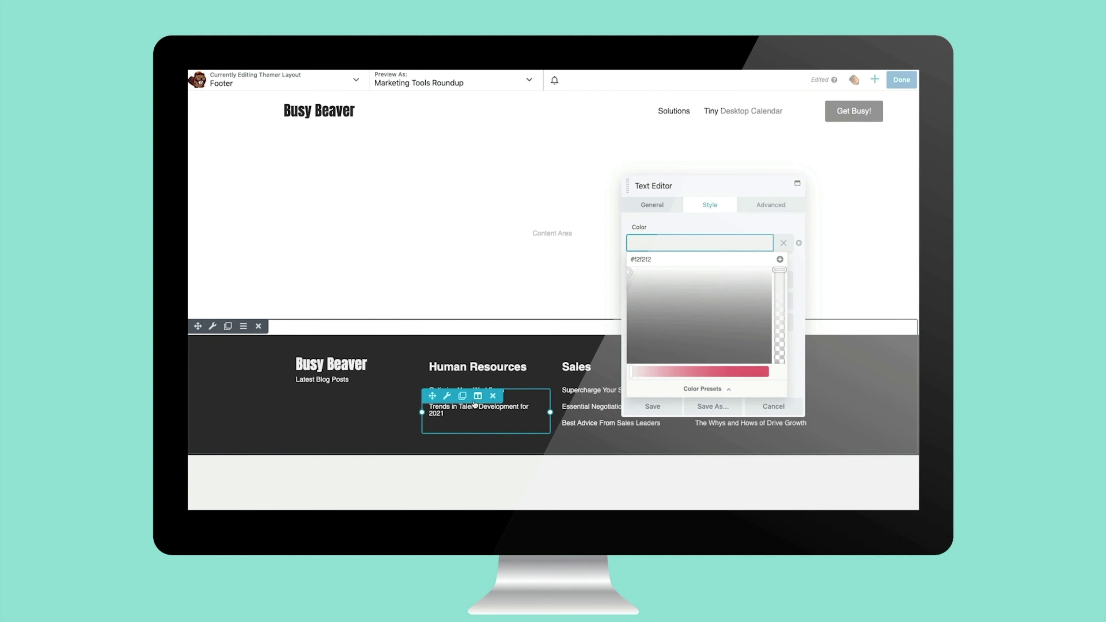
Examine the content and font styling of the Human Resources heading, then open the Sales and Marketing headings' style settings
{"action": "left_click", "coordinate": [532, 365]}
{"action": "left_click", "coordinate": [652, 205]}
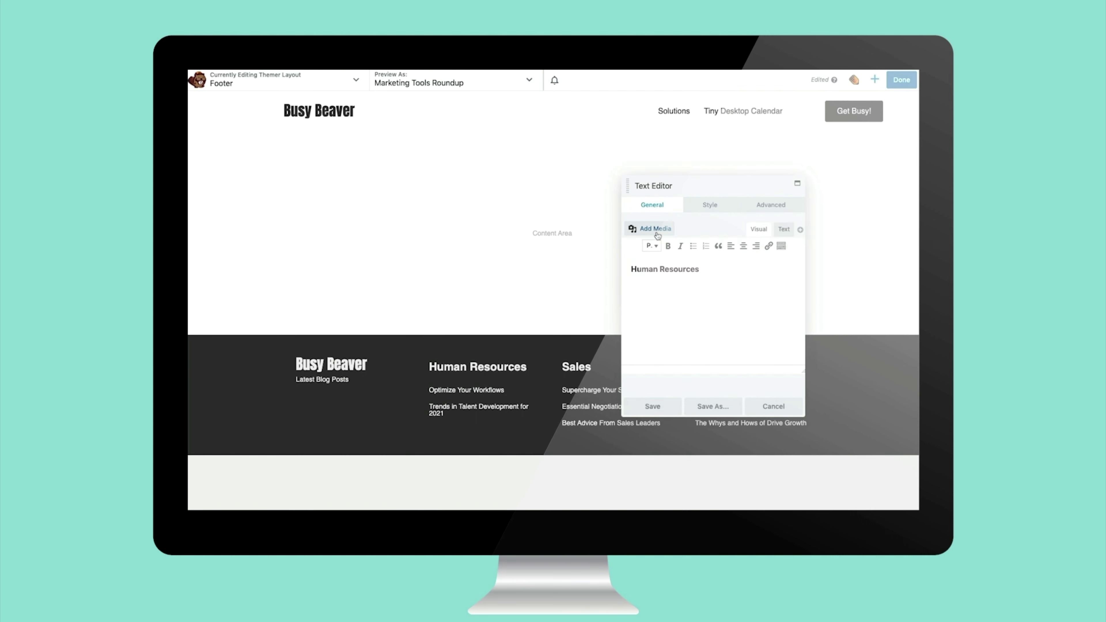
{"action": "left_click", "coordinate": [714, 212]}
{"action": "left_click", "coordinate": [637, 280]}
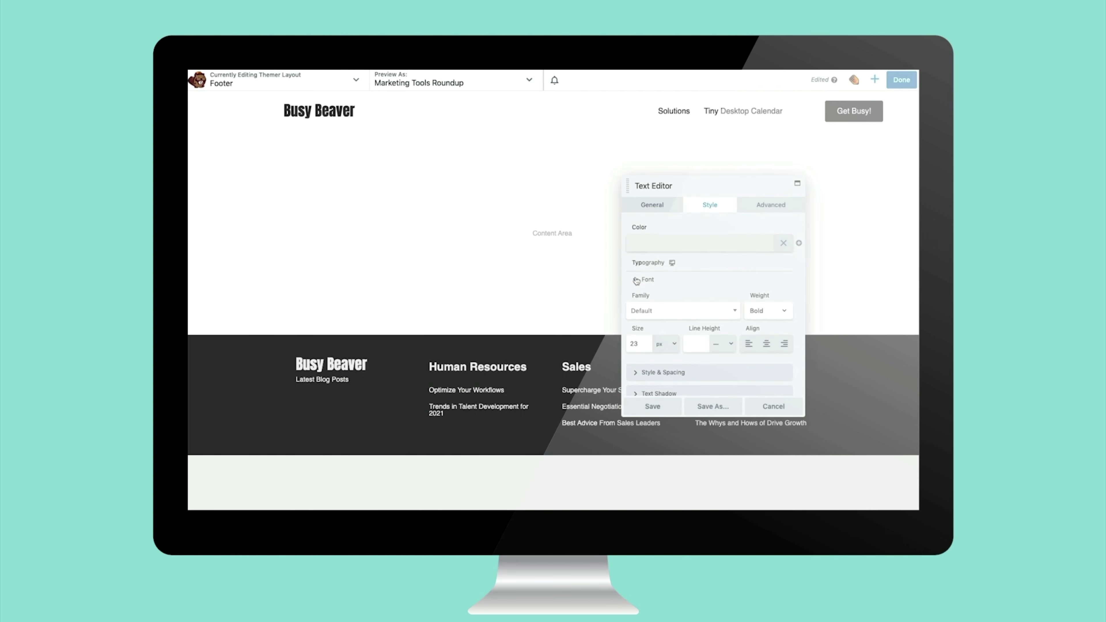
{"action": "left_click_drag", "start_coordinate": [681, 190], "coordinate": [393, 117]}
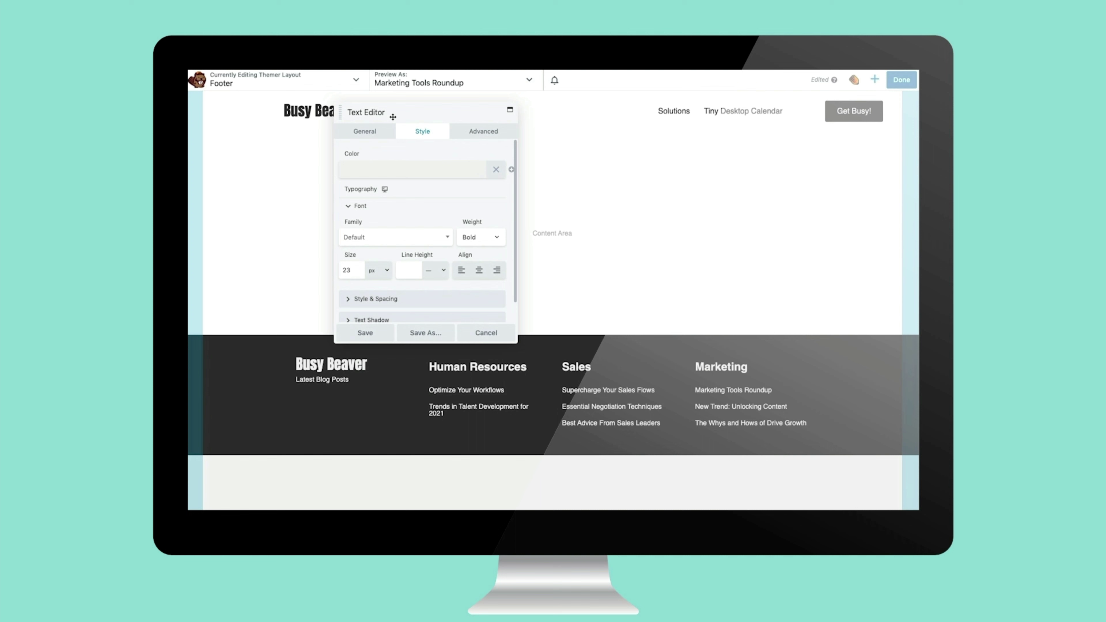
{"action": "left_click", "coordinate": [609, 370]}
{"action": "left_click", "coordinate": [763, 368]}
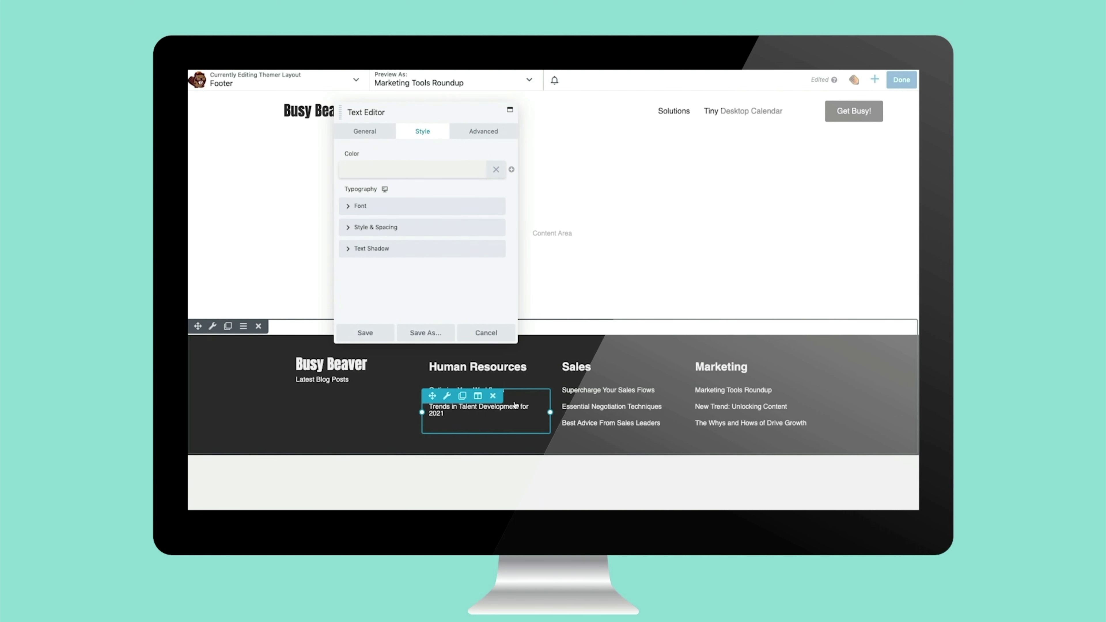
Review the layout, style, content query and pagination settings of the Human Resources Posts module and close it without saving
{"action": "left_click", "coordinate": [526, 405]}
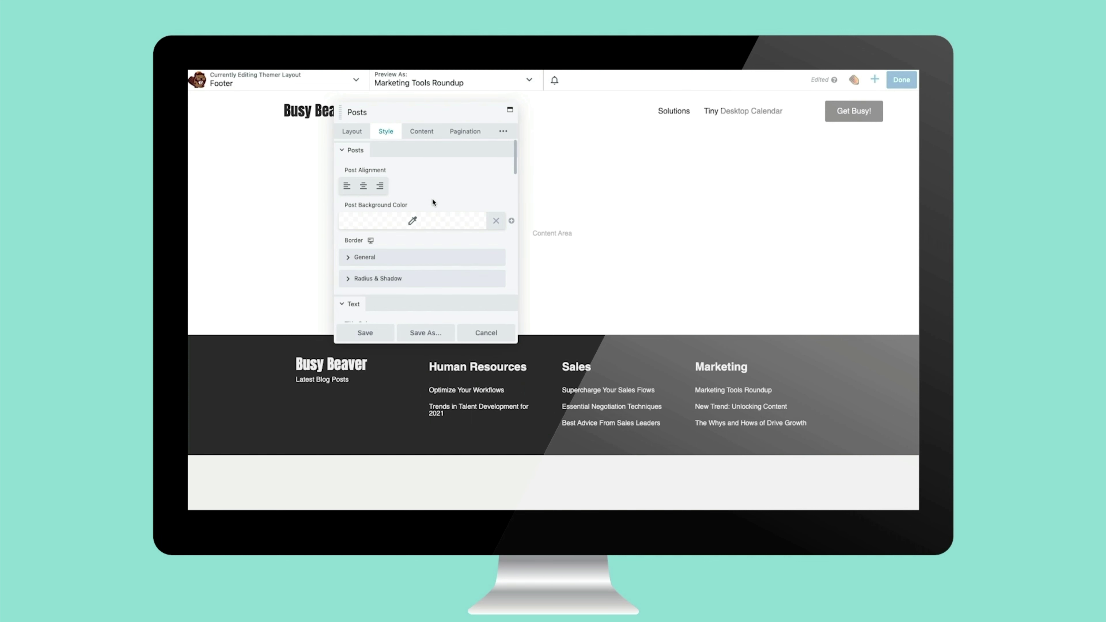
{"action": "left_click", "coordinate": [353, 133]}
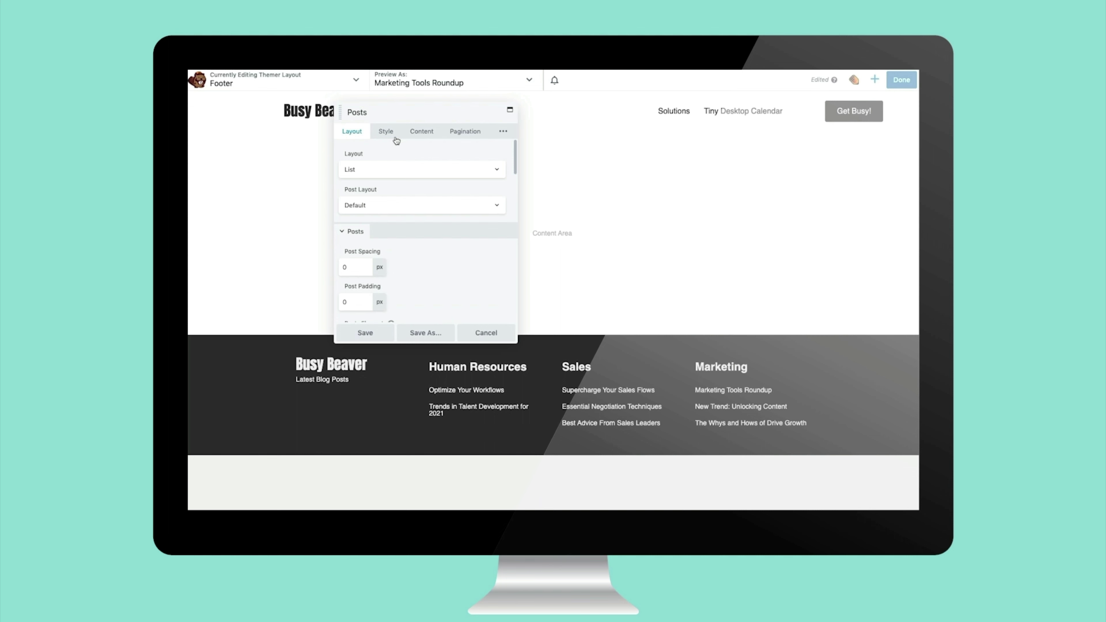
{"action": "left_click", "coordinate": [422, 131]}
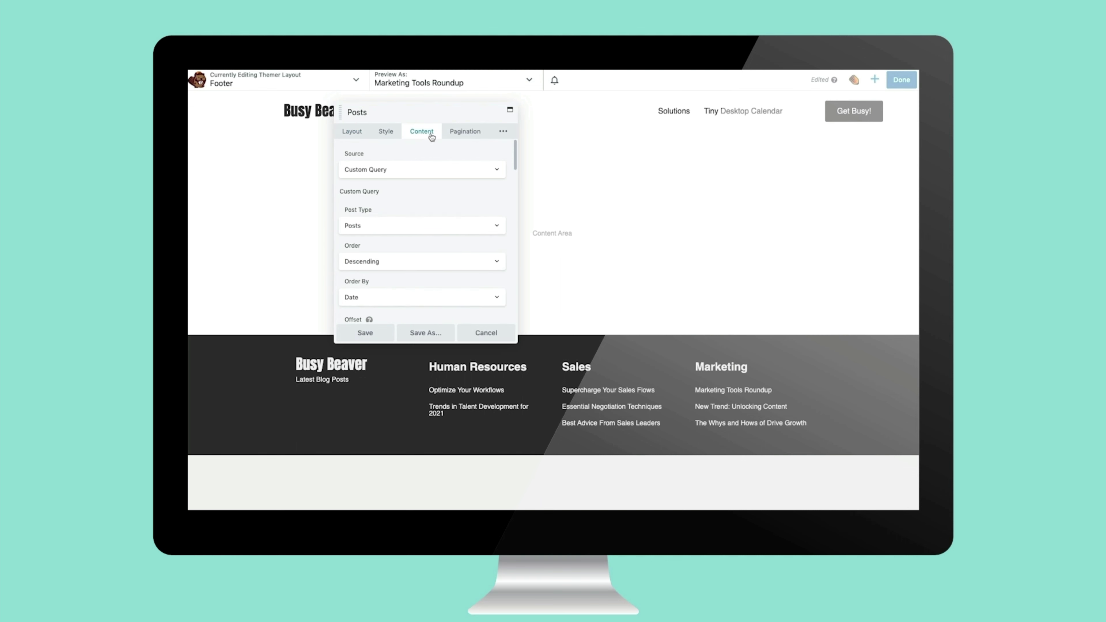
{"action": "left_click", "coordinate": [401, 227]}
{"action": "left_click", "coordinate": [401, 224]}
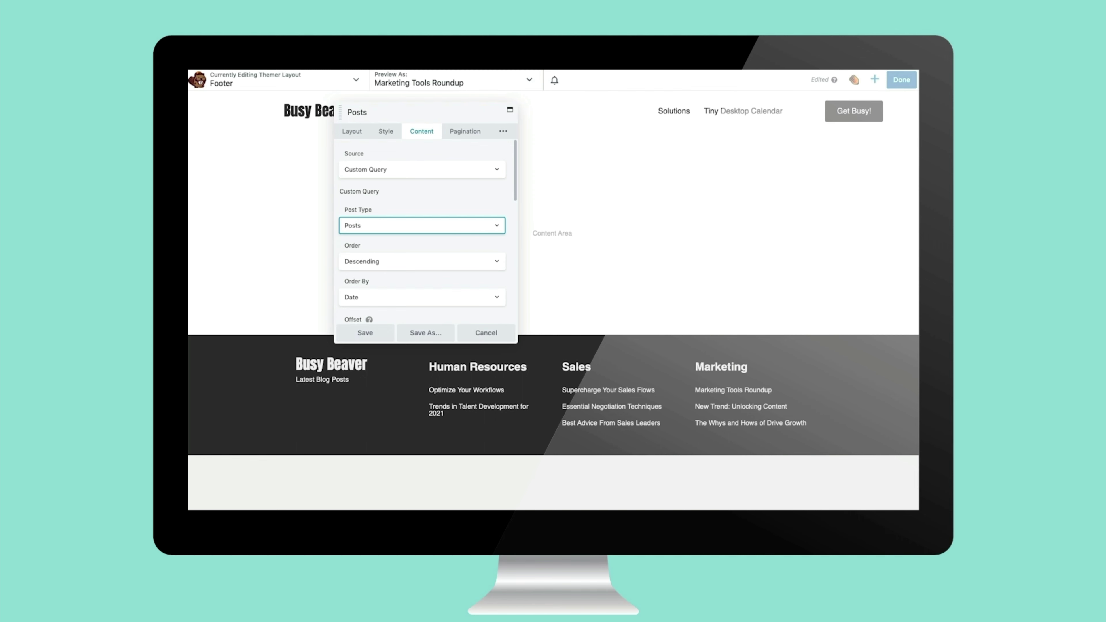
{"action": "left_click", "coordinate": [475, 132]}
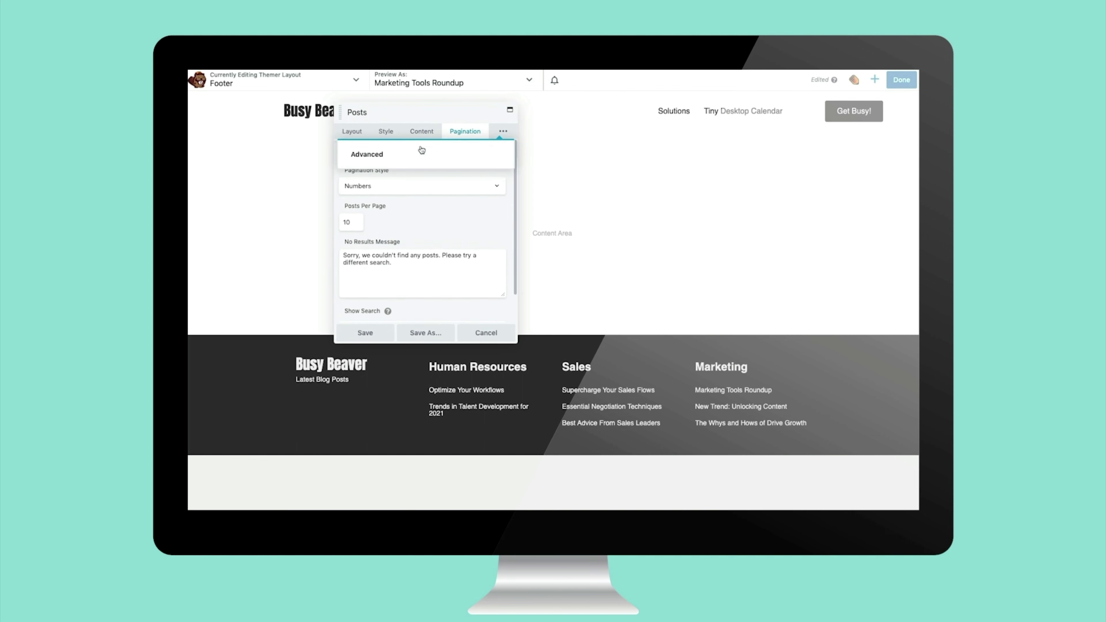
{"action": "left_click", "coordinate": [457, 154]}
{"action": "left_click", "coordinate": [486, 332]}
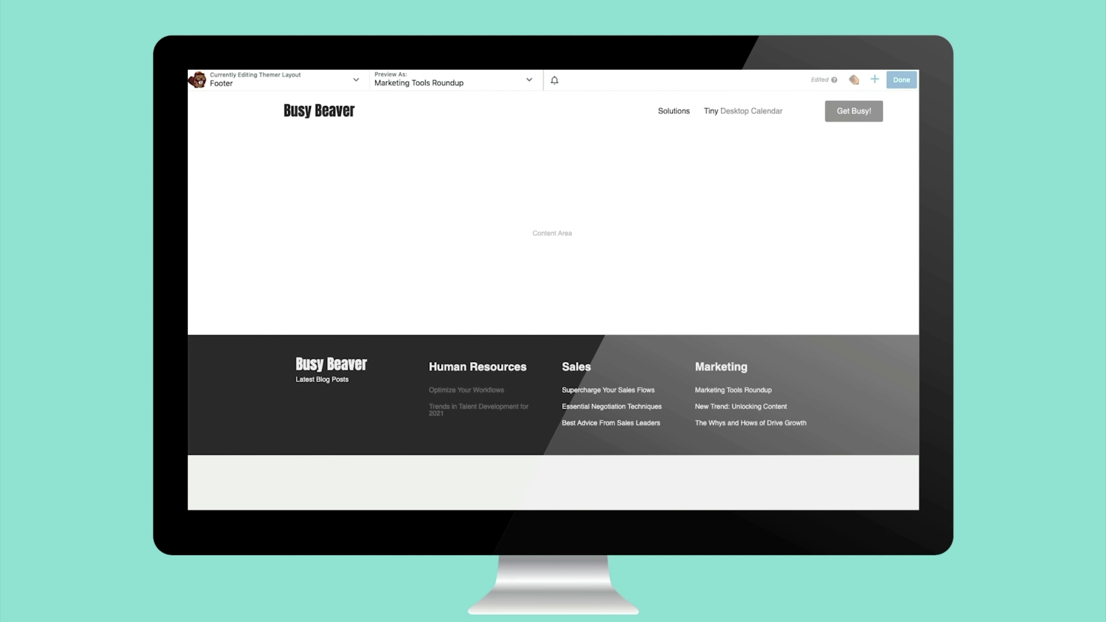
Finish editing the Footer layout and publish it
{"action": "left_click", "coordinate": [901, 80]}
{"action": "left_click", "coordinate": [856, 80]}
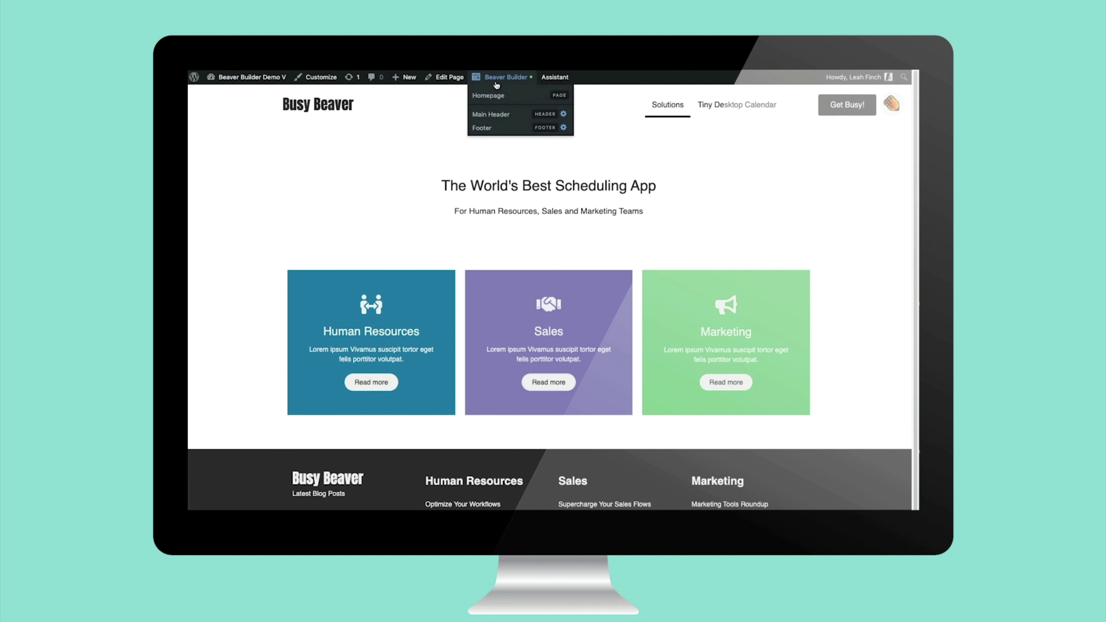
Create a new Themer Layout of the Part type titled "HR Pages Submenu"
{"action": "mouse_move", "coordinate": [419, 77]}
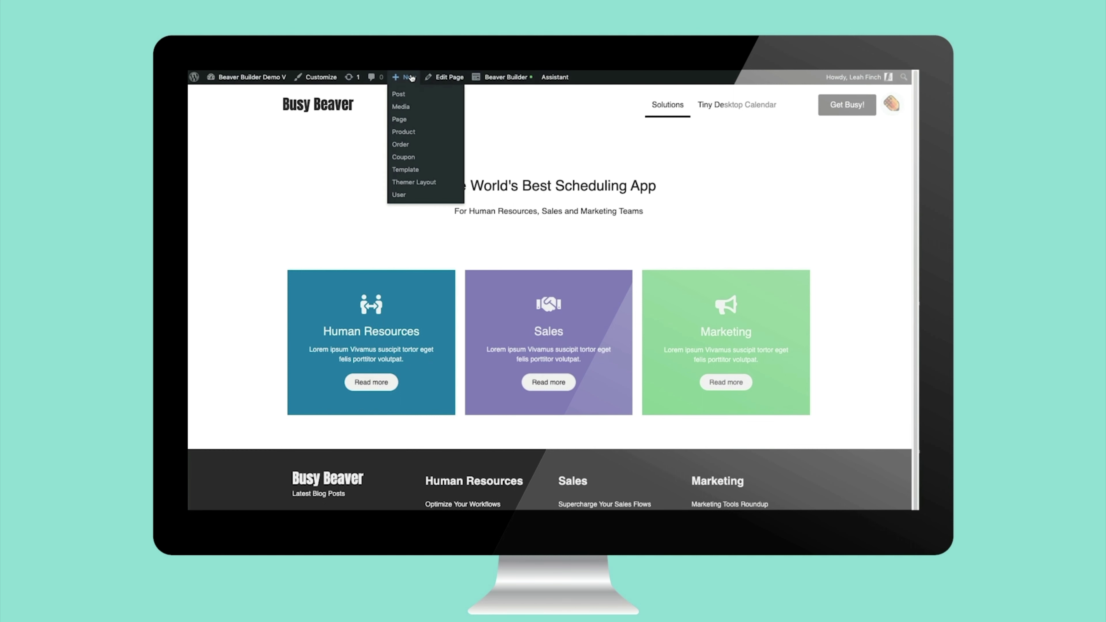
{"action": "left_click", "coordinate": [407, 183]}
{"action": "type", "text": "HR Pages Submenu"}
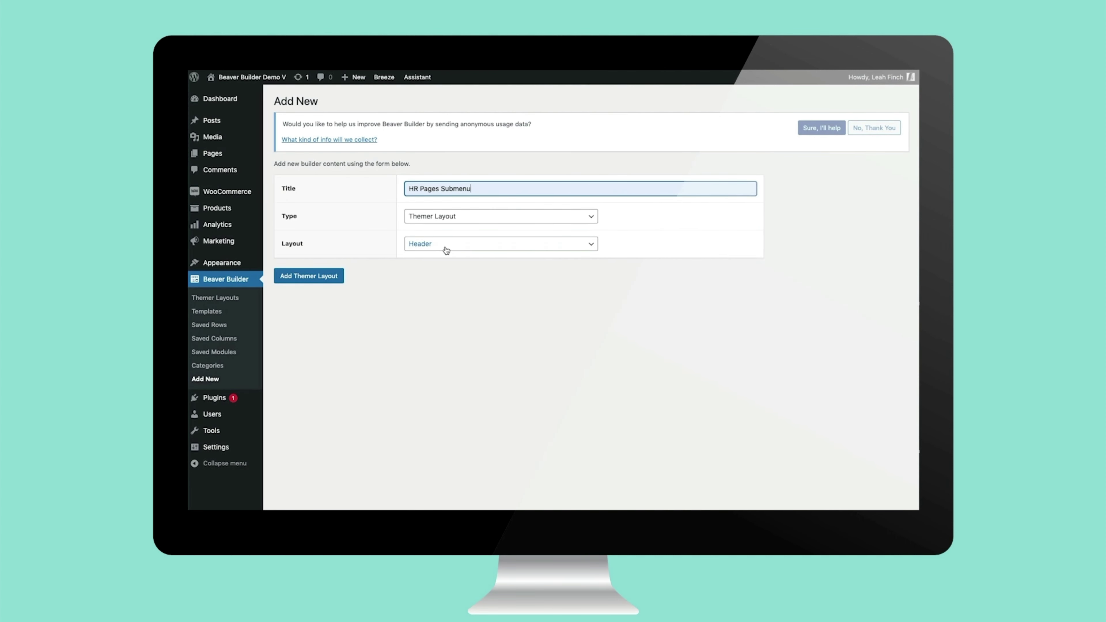
{"action": "left_click", "coordinate": [446, 248]}
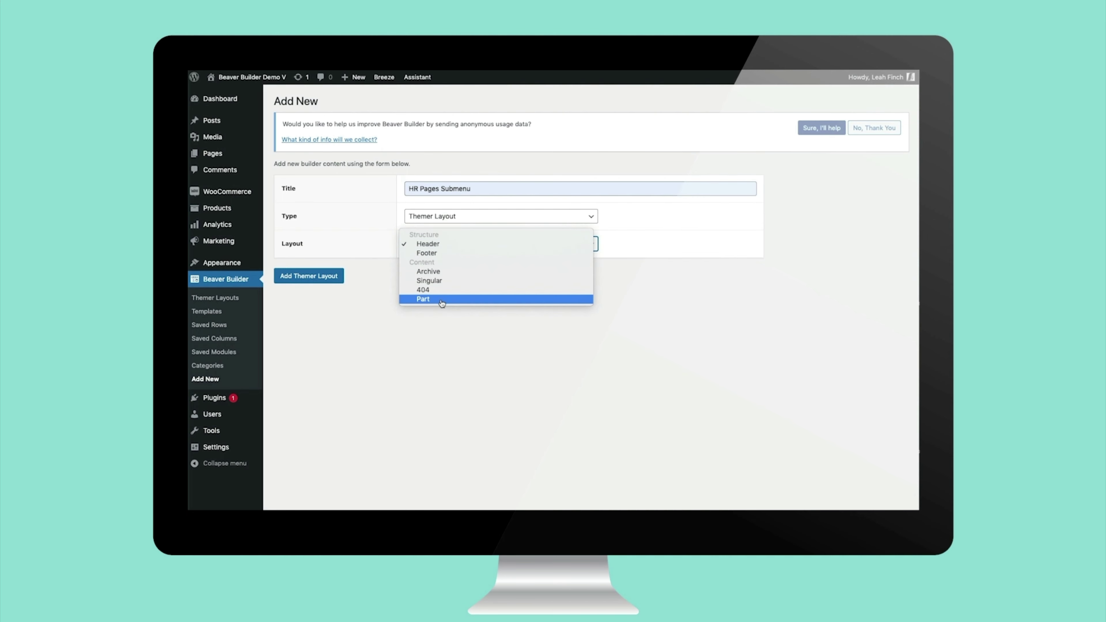
{"action": "left_click", "coordinate": [425, 299]}
{"action": "left_click", "coordinate": [327, 277]}
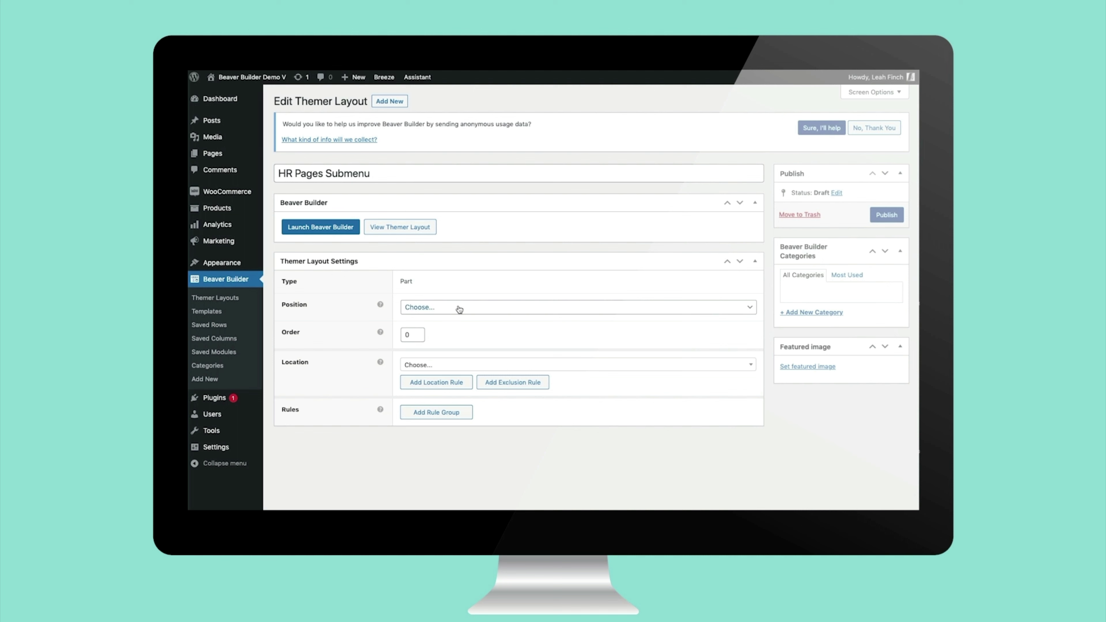
Set the part's position to After Header and its location to the page Solutions > Human Resources
{"action": "left_click", "coordinate": [459, 308]}
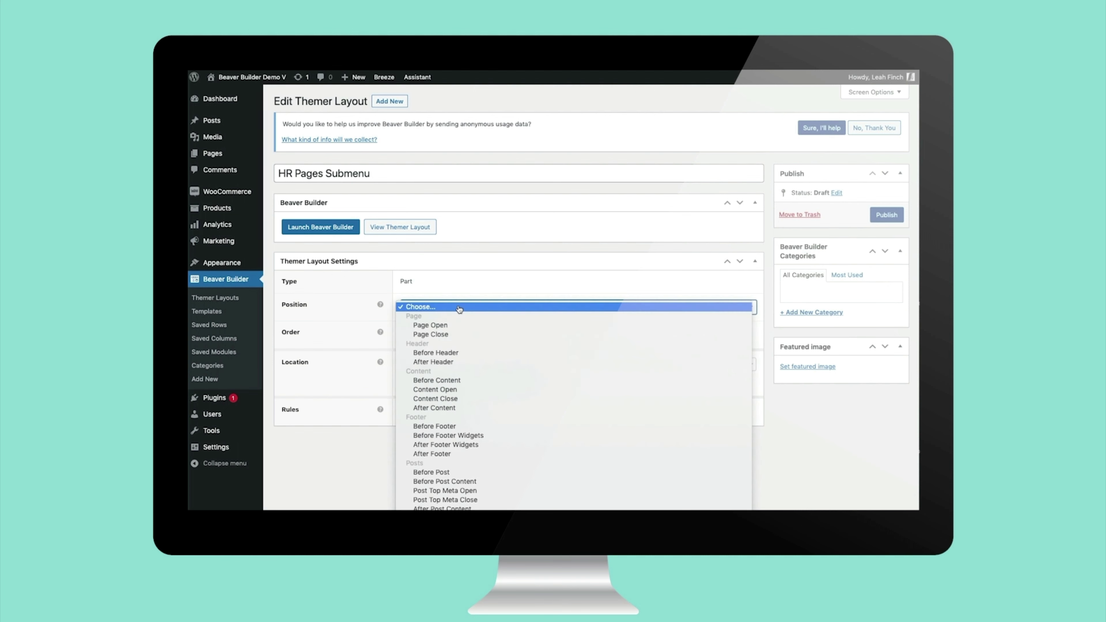
{"action": "left_click", "coordinate": [452, 363]}
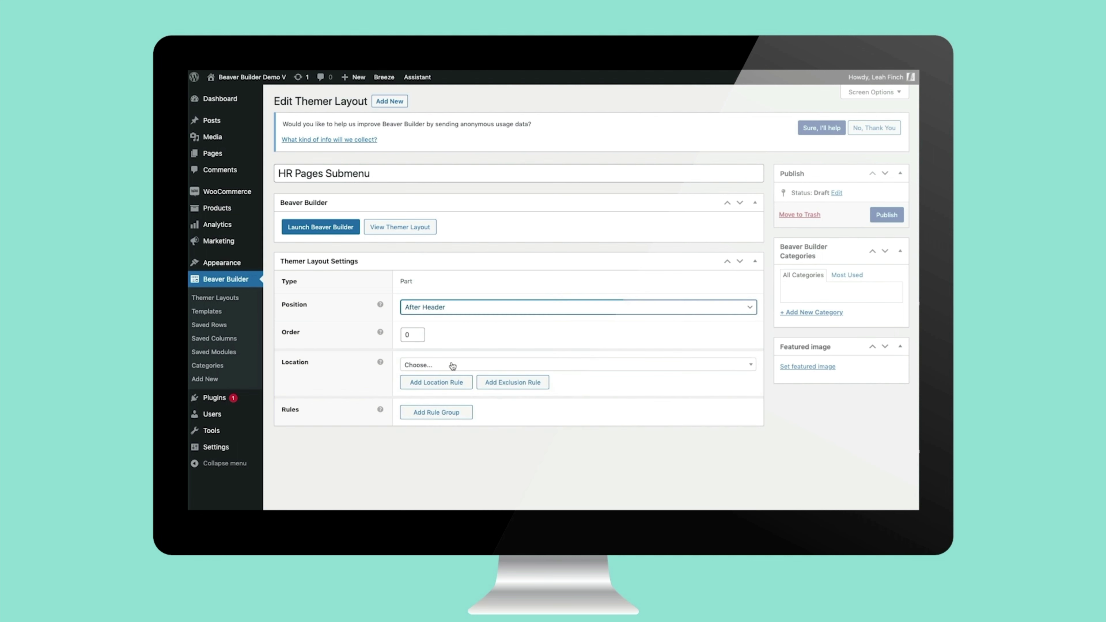
{"action": "left_click", "coordinate": [452, 365]}
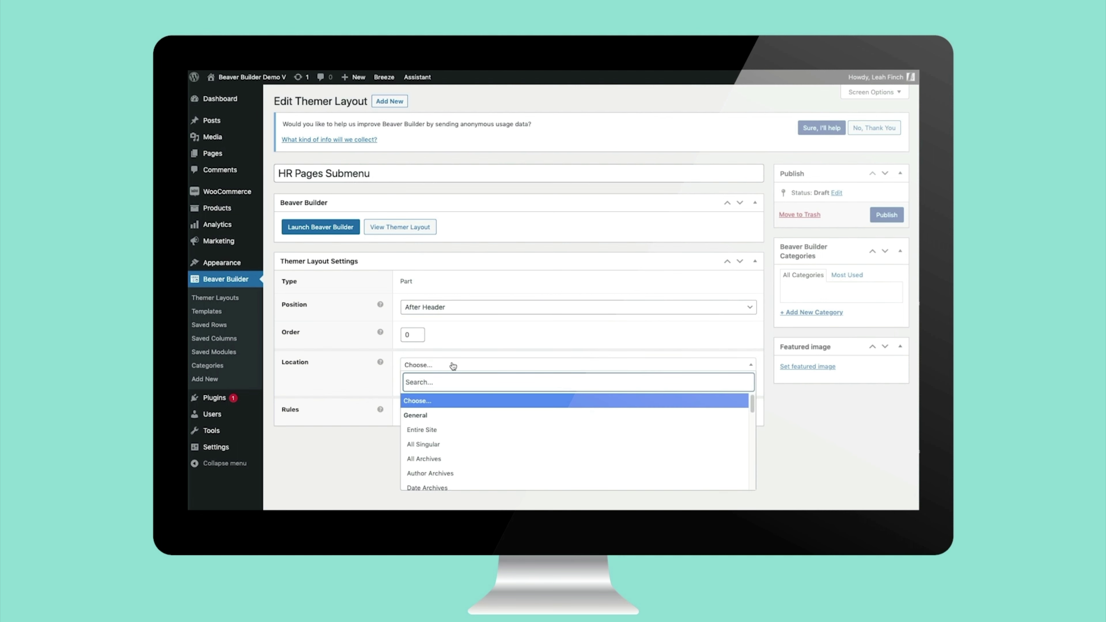
{"action": "type", "text": "pa"}
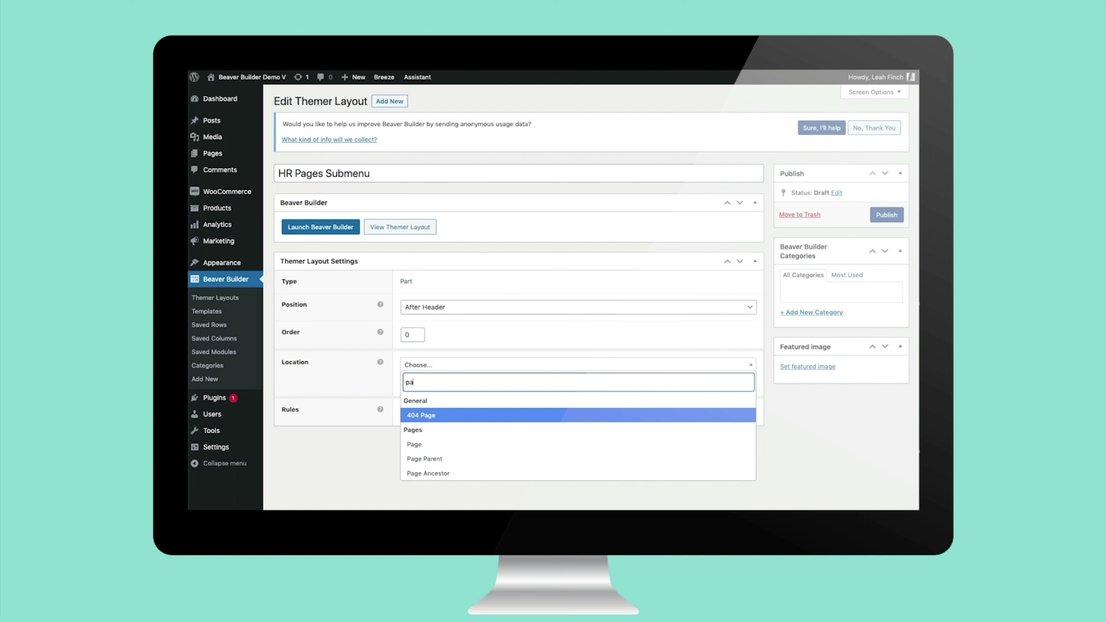
{"action": "left_click", "coordinate": [443, 442]}
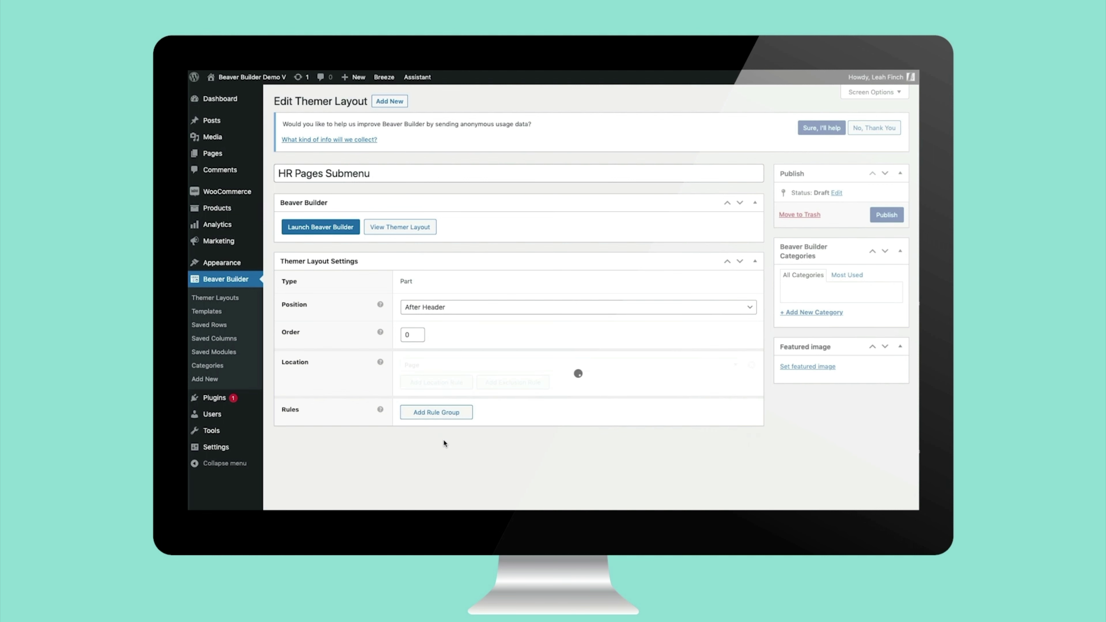
{"action": "left_click", "coordinate": [613, 364]}
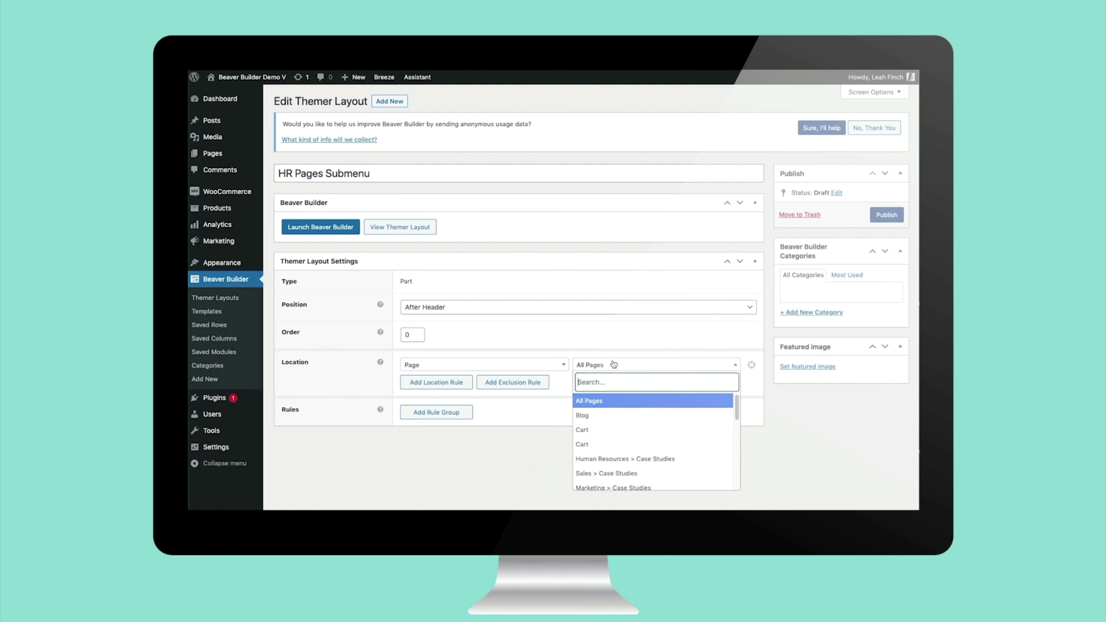
{"action": "type", "text": "solution"}
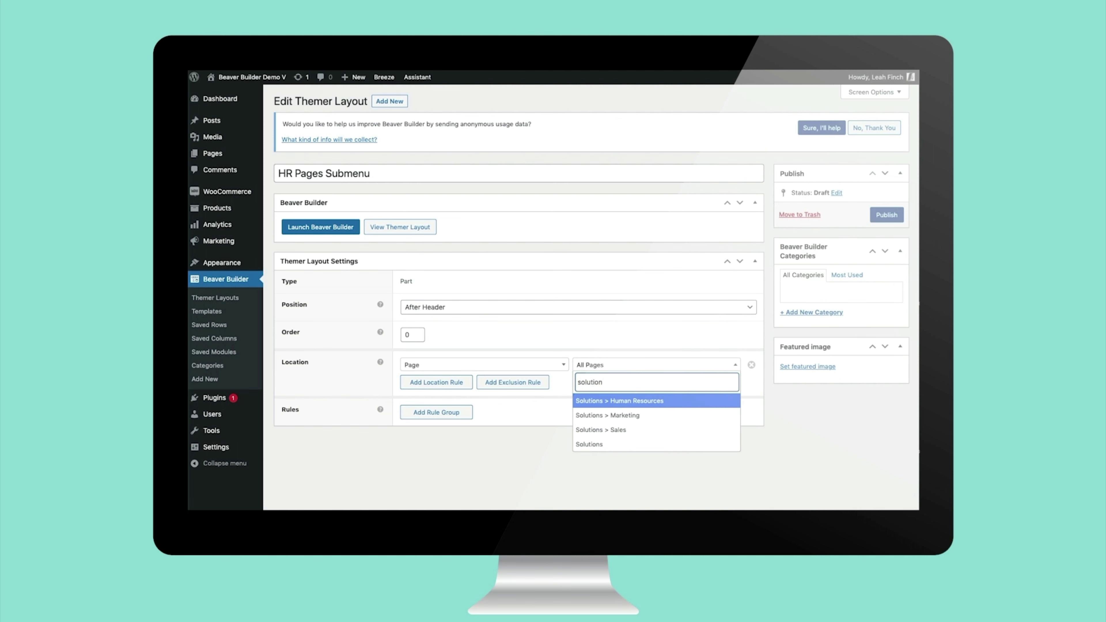
{"action": "left_click", "coordinate": [616, 399]}
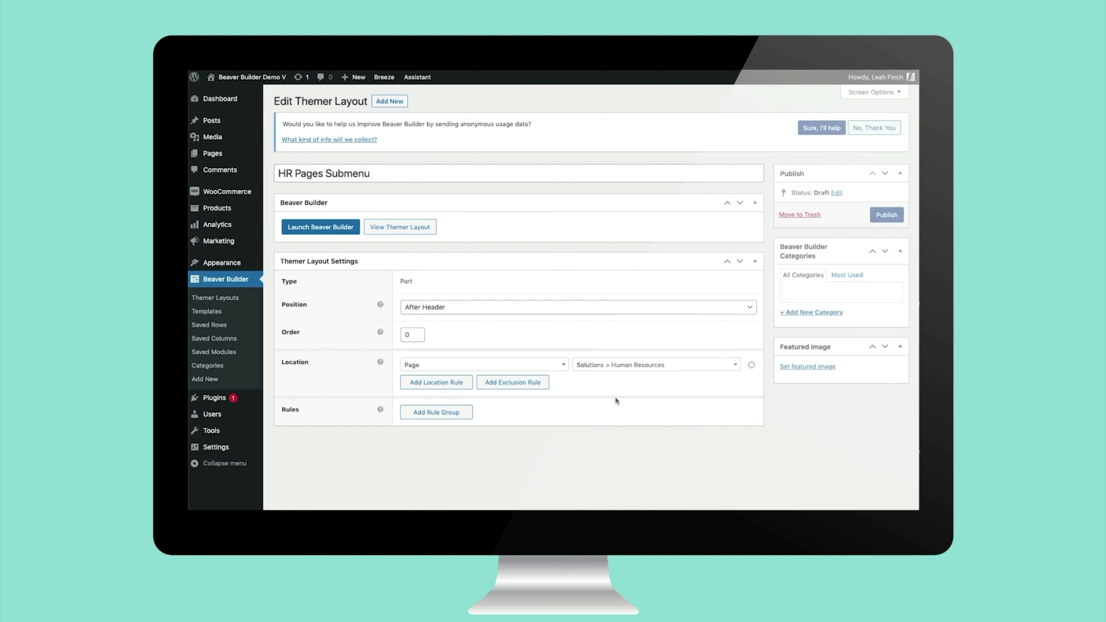
Add a second location rule for the Page Parent Solutions > Human Resources
{"action": "left_click", "coordinate": [444, 383]}
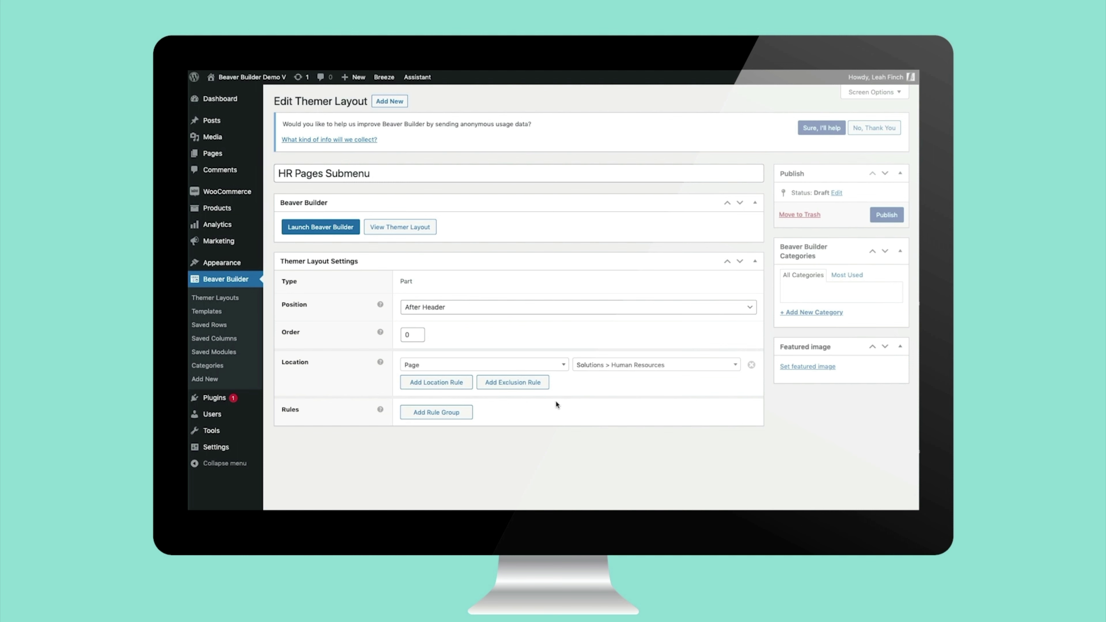
{"action": "left_click", "coordinate": [450, 382]}
{"action": "left_click", "coordinate": [450, 382]}
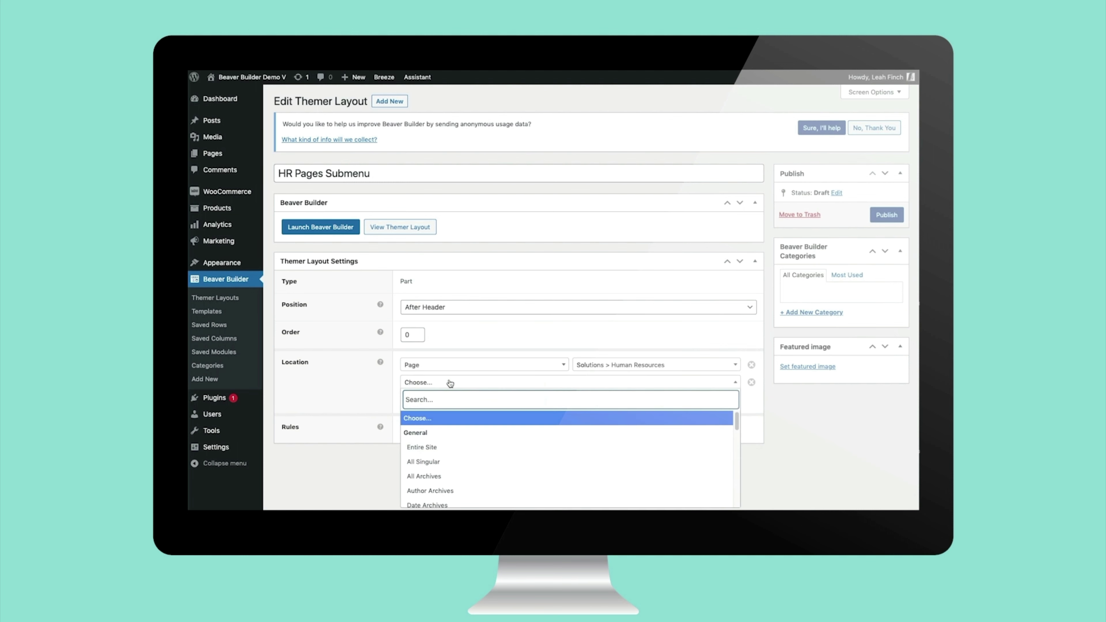
{"action": "type", "text": "page"}
{"action": "key", "text": "Return"}
{"action": "left_click", "coordinate": [618, 383]}
{"action": "type", "text": "solu"}
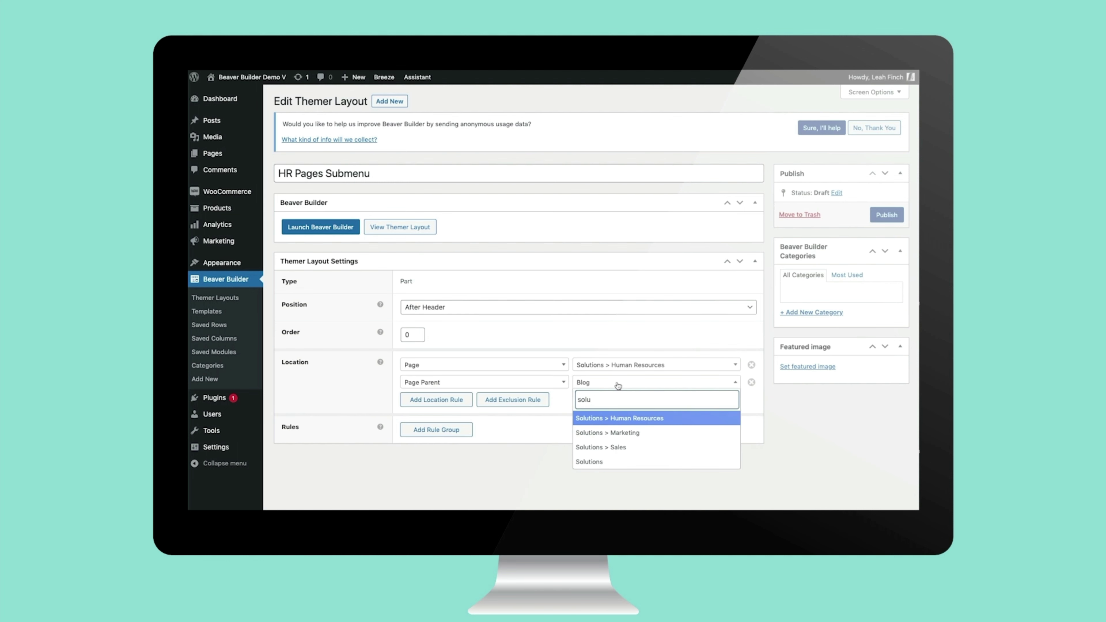
{"action": "left_click", "coordinate": [622, 419]}
Publish the HR Pages Submenu layout and open it in the Beaver Builder editor
{"action": "left_click", "coordinate": [887, 215]}
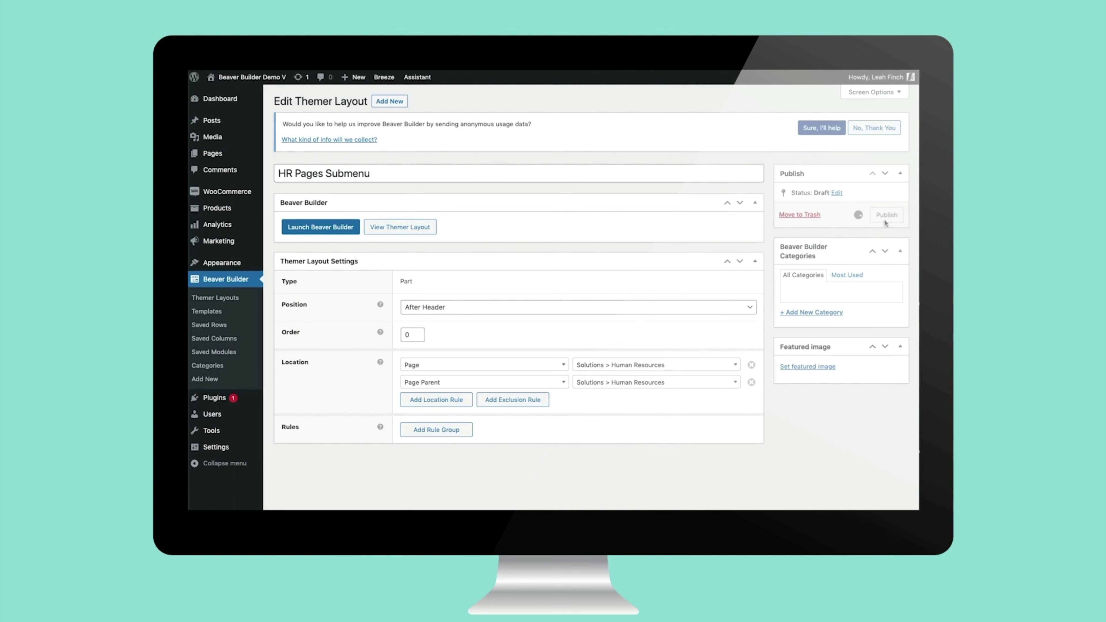
{"action": "left_click", "coordinate": [305, 227]}
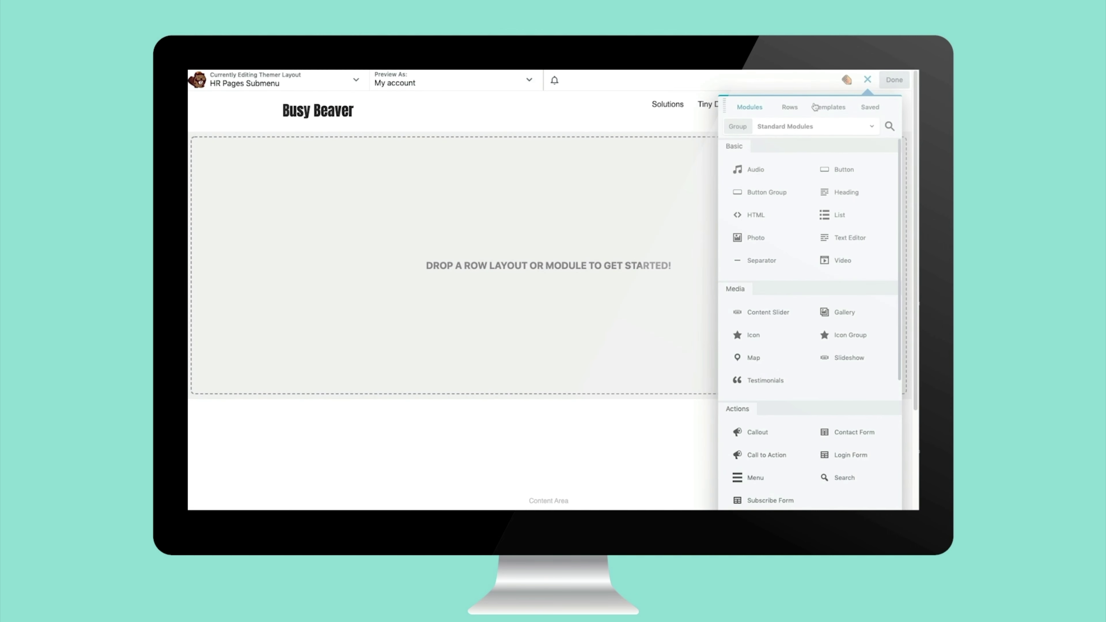
Insert the saved row HR Submenu into the empty HR Pages Submenu layout
{"action": "left_click", "coordinate": [791, 108]}
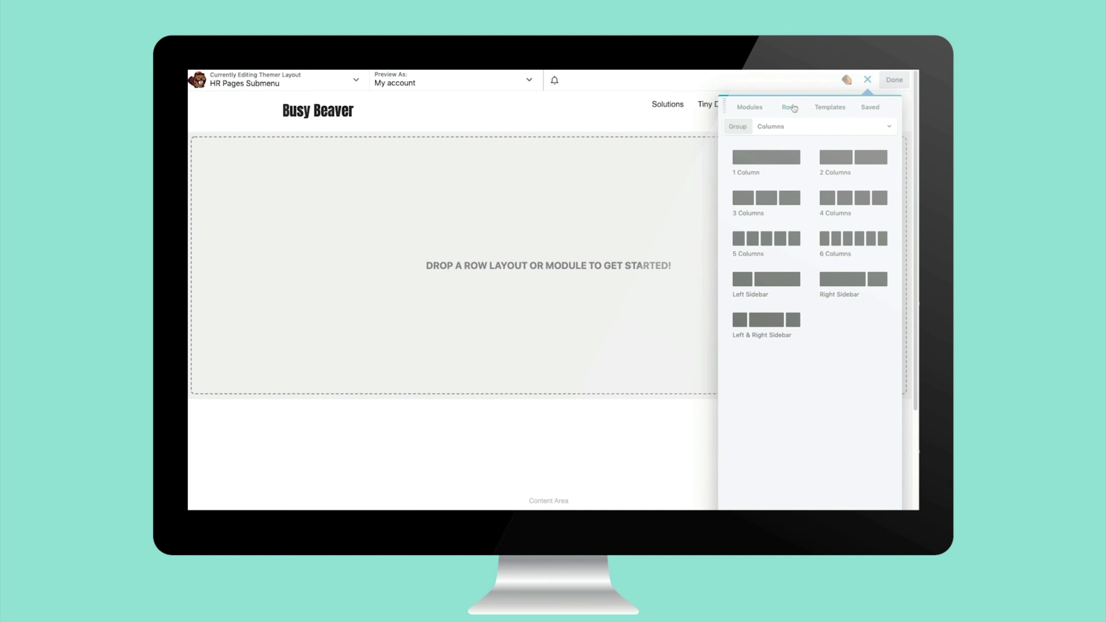
{"action": "left_click", "coordinate": [789, 127]}
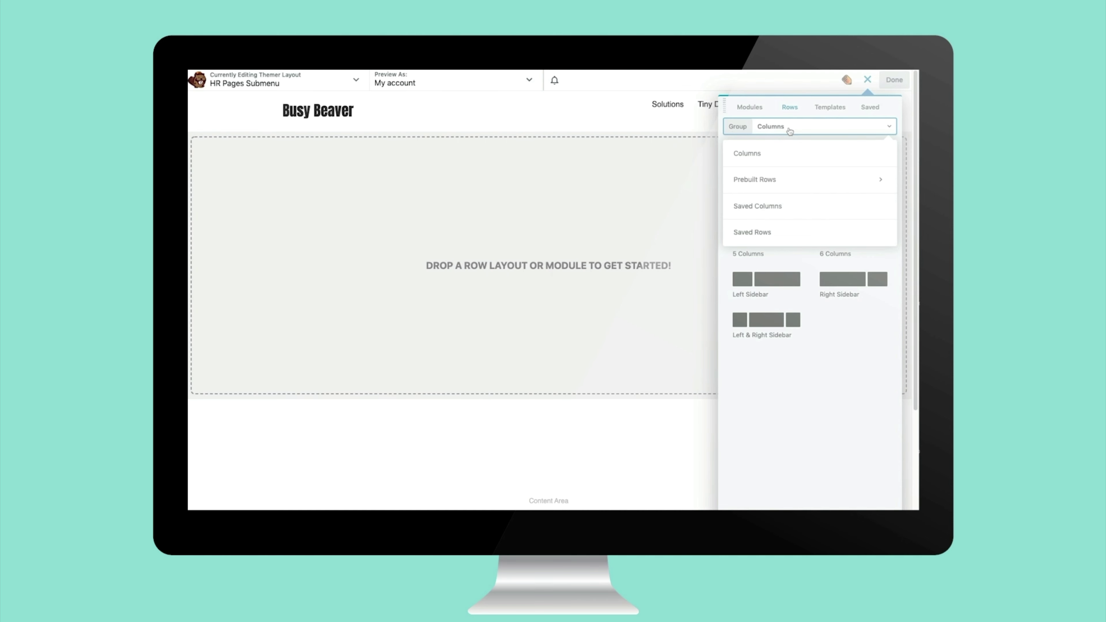
{"action": "left_click", "coordinate": [767, 231]}
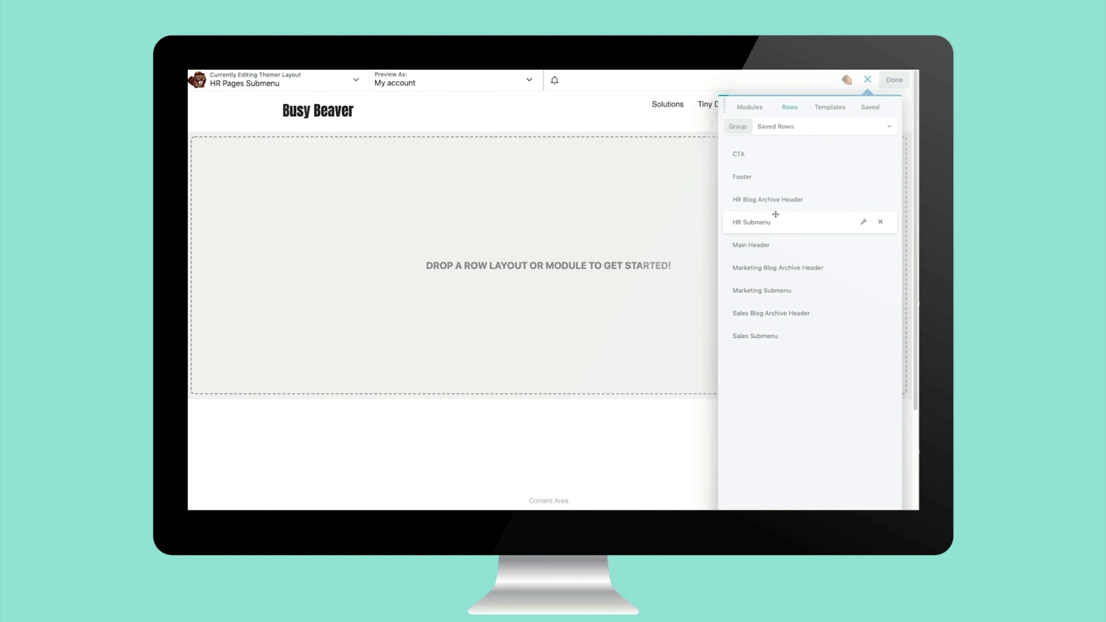
{"action": "left_click_drag", "start_coordinate": [775, 214], "coordinate": [578, 238]}
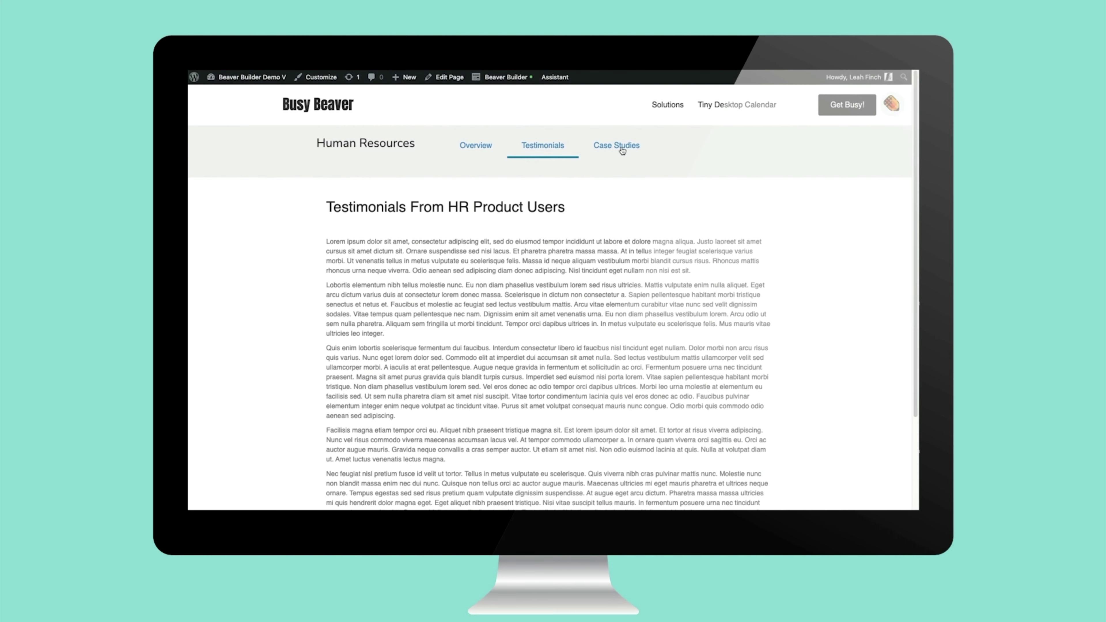
Open the HR Case Studies page in the theme Customizer and set the general background color to #ffffff
{"action": "left_click", "coordinate": [622, 151]}
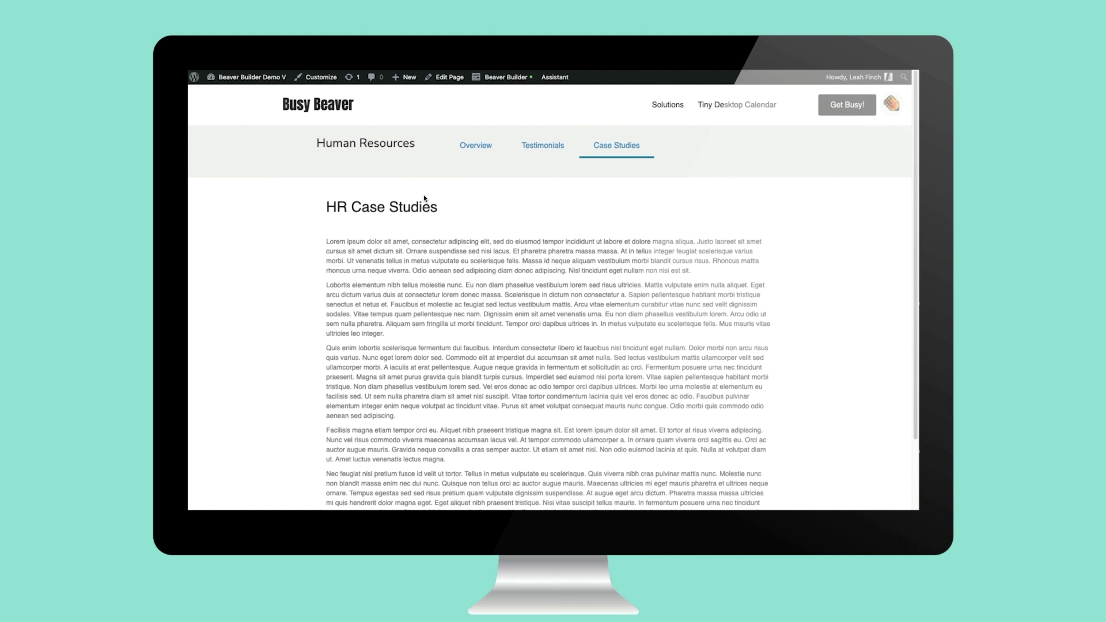
{"action": "left_click", "coordinate": [321, 77]}
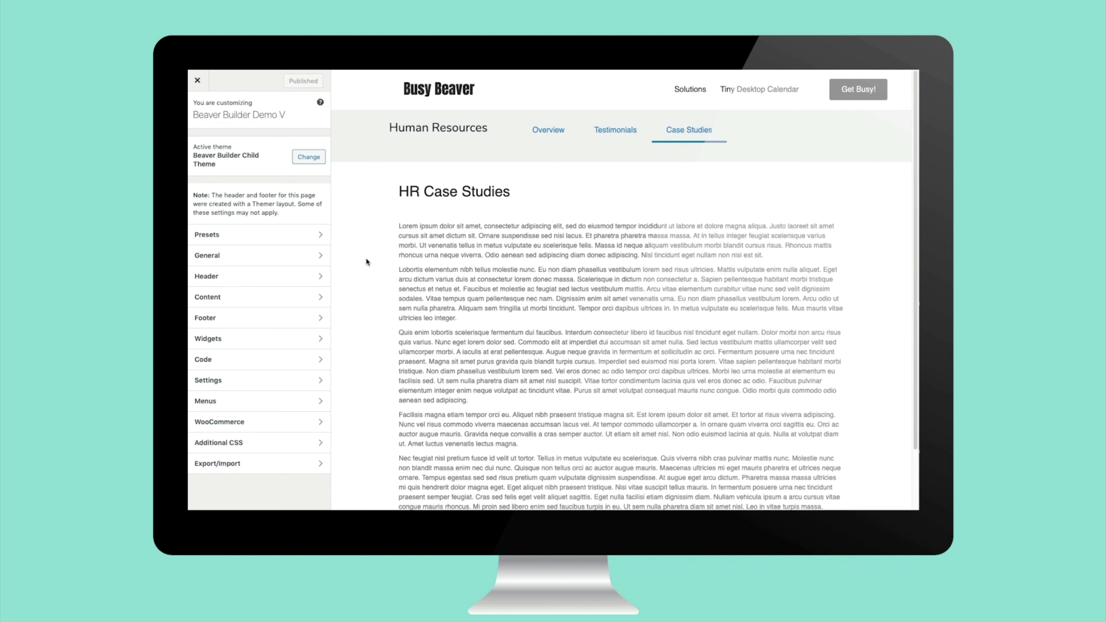
{"action": "left_click", "coordinate": [312, 257]}
{"action": "left_click", "coordinate": [309, 169]}
{"action": "left_click", "coordinate": [239, 162]}
{"action": "triple_click", "coordinate": [264, 156]}
{"action": "type", "text": "#ffffff"}
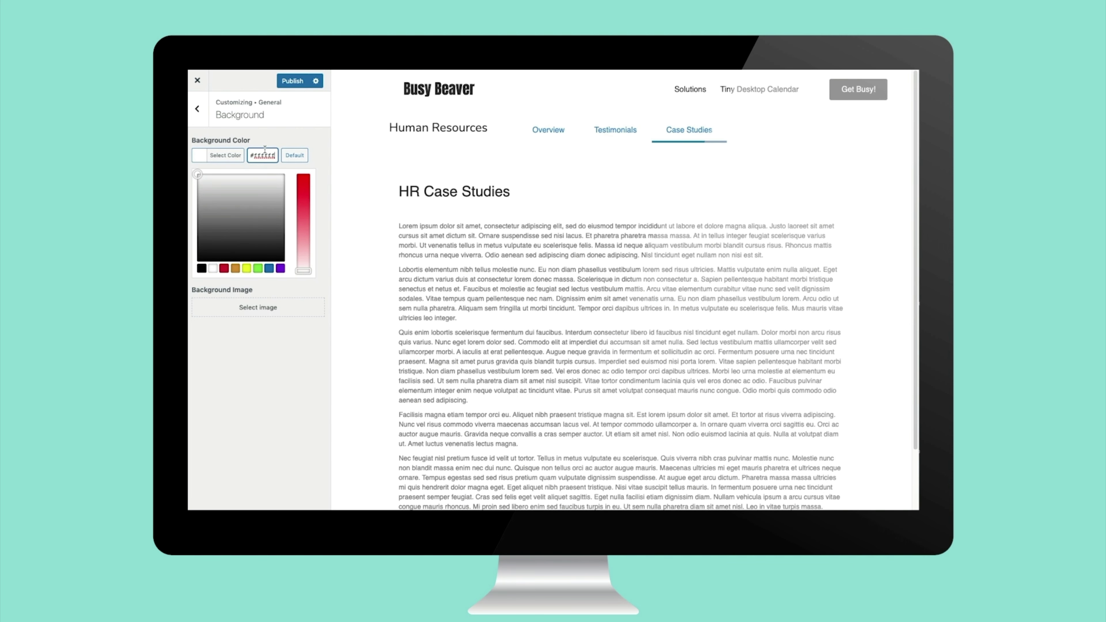
Set the theme's general accent color to #333333
{"action": "left_click", "coordinate": [198, 111]}
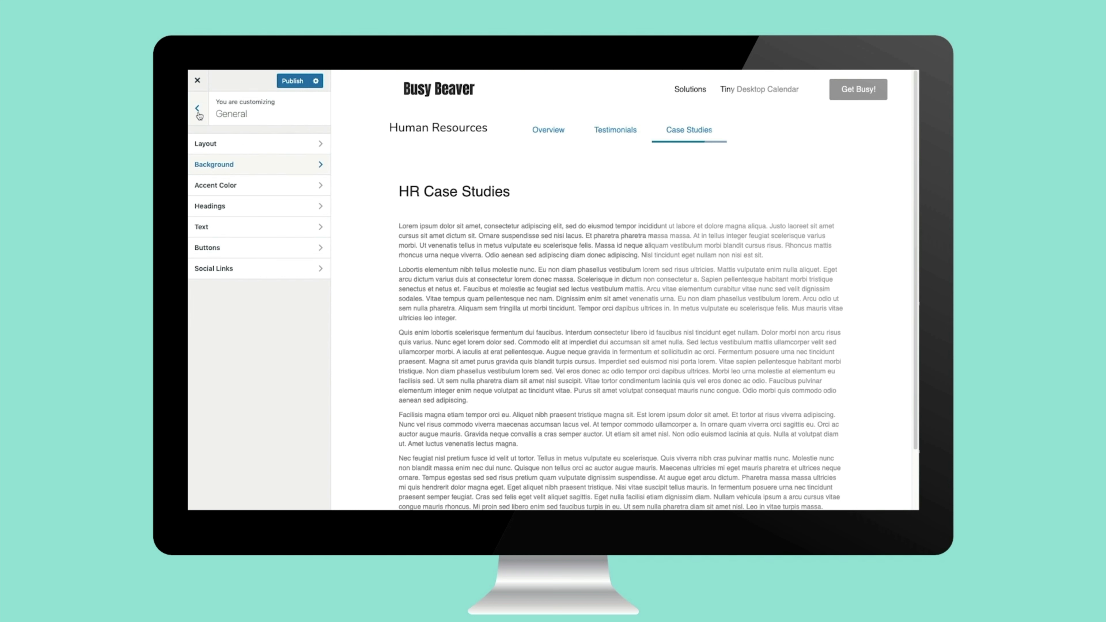
{"action": "left_click", "coordinate": [216, 187]}
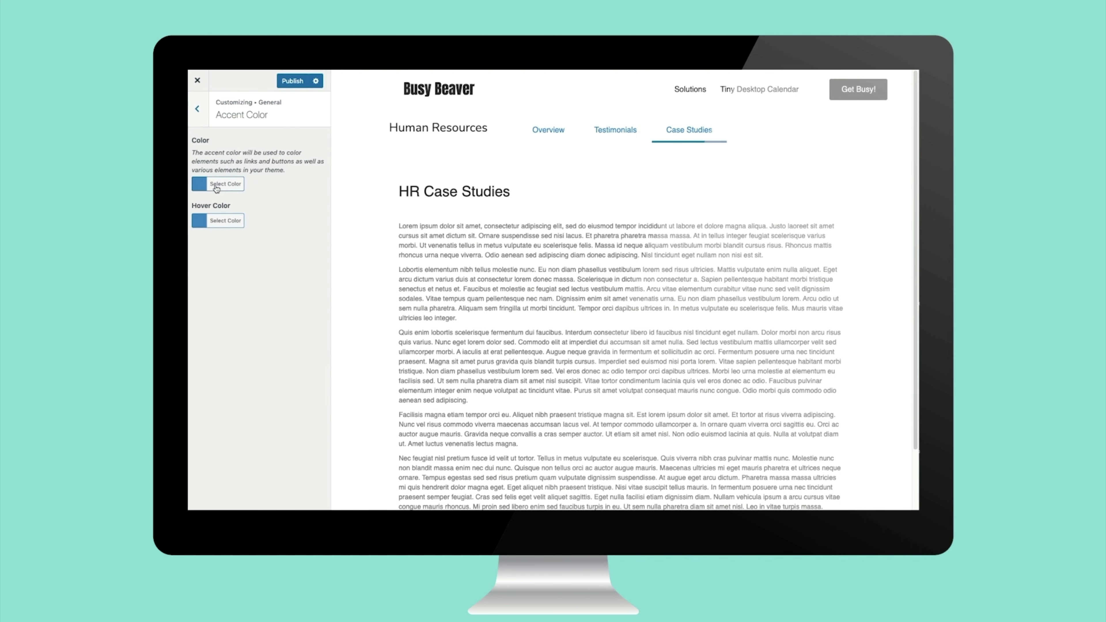
{"action": "left_click", "coordinate": [217, 188]}
{"action": "double_click", "coordinate": [256, 184]}
{"action": "type", "text": "333333"}
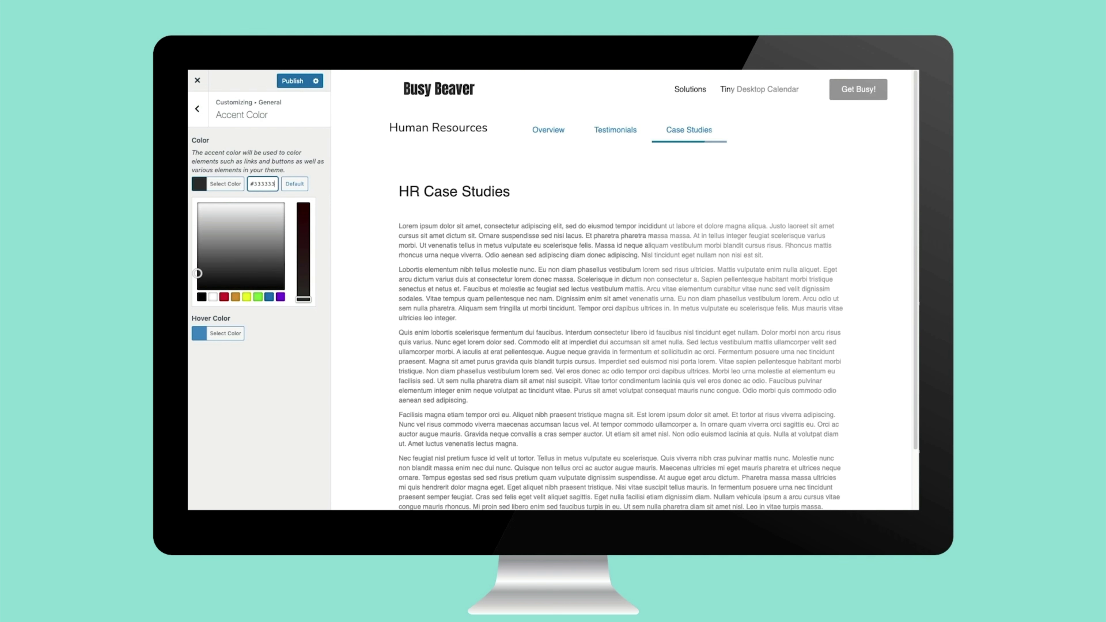
Set the accent hover color to #333333, publish the theme changes and leave the Customizer
{"action": "left_click", "coordinate": [226, 332]}
{"action": "double_click", "coordinate": [257, 220]}
{"action": "type", "text": "333333"}
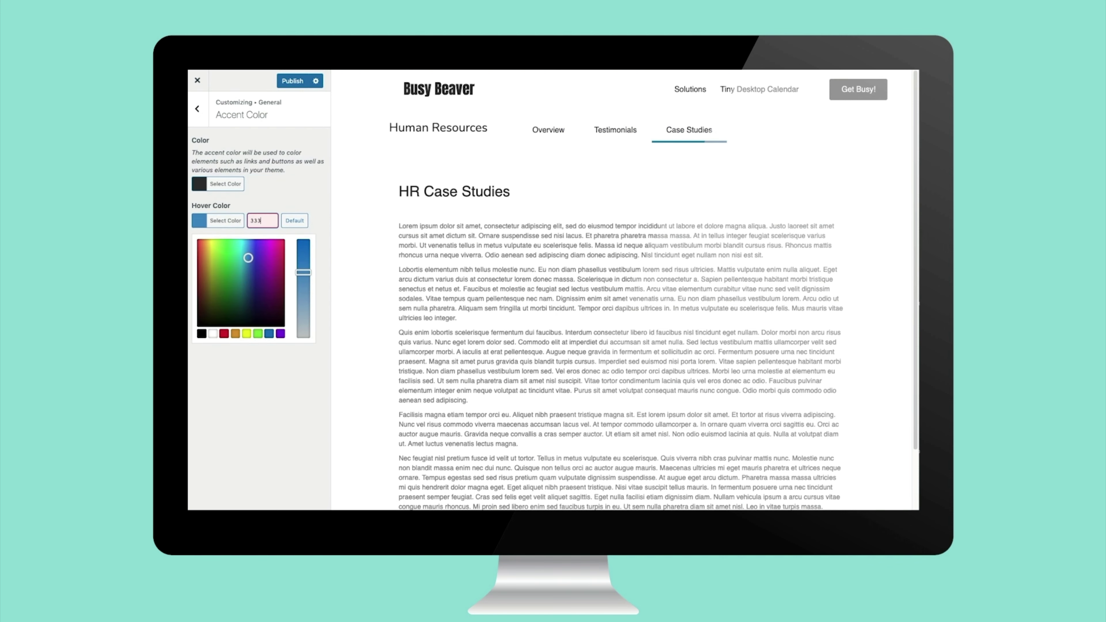
{"action": "left_click", "coordinate": [288, 82]}
{"action": "left_click", "coordinate": [198, 80]}
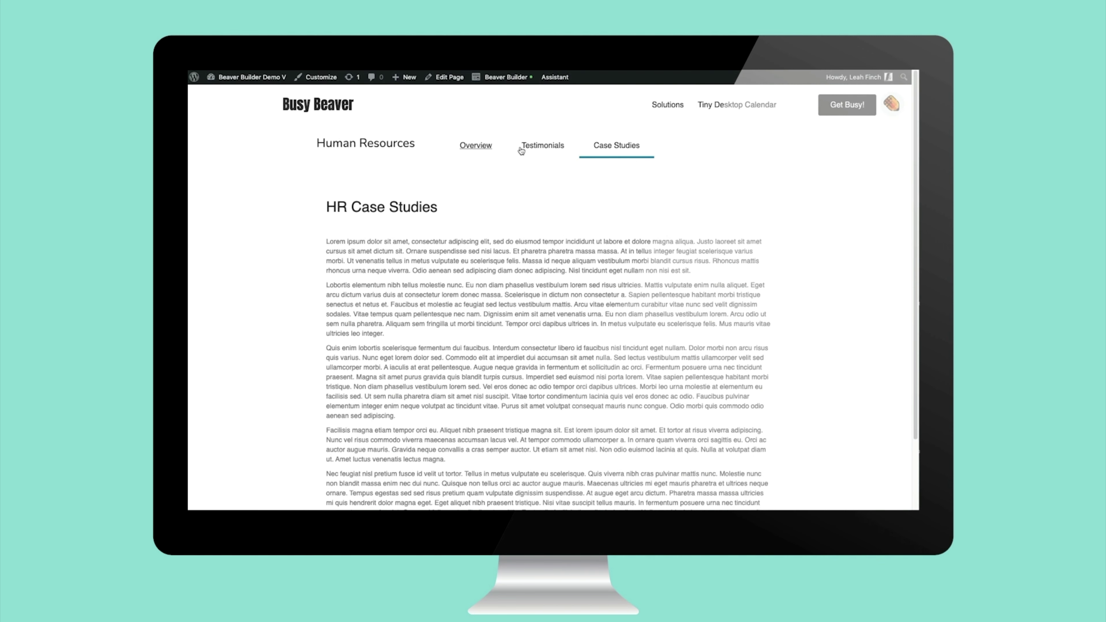
View the Testimonials and Case Studies pages through the Human Resources submenu, and view the Sales solutions page
{"action": "left_click", "coordinate": [515, 150]}
{"action": "left_click", "coordinate": [522, 150]}
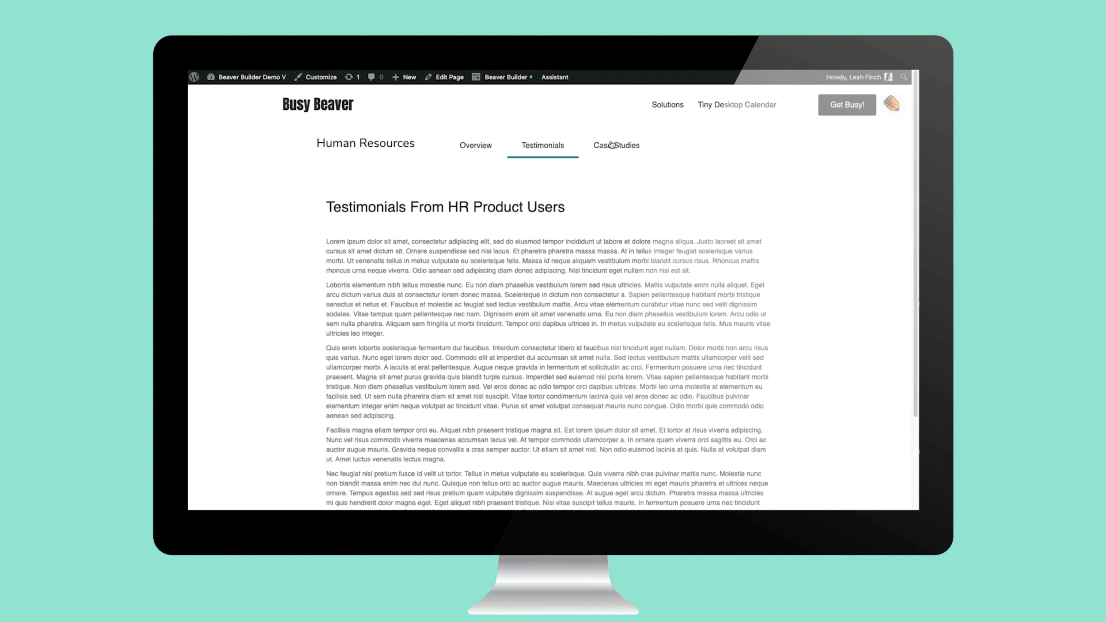
{"action": "left_click", "coordinate": [626, 151]}
{"action": "mouse_move", "coordinate": [671, 112]}
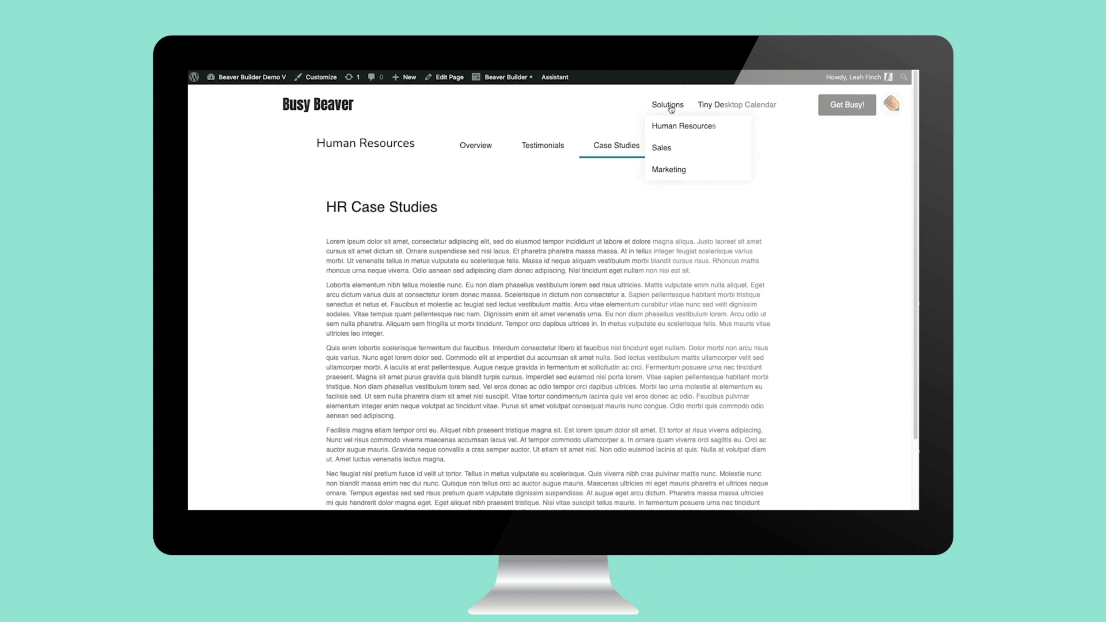
{"action": "left_click", "coordinate": [666, 152]}
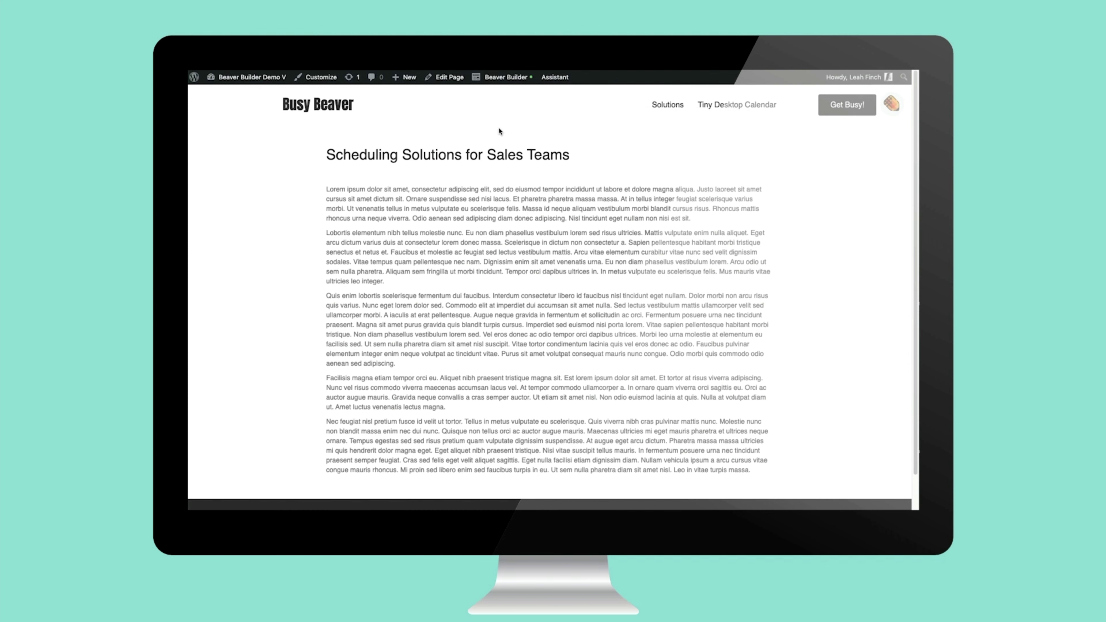
Create a new Themer Layout of the Part type titled "Sales Pages Sub-menu"
{"action": "mouse_move", "coordinate": [404, 77]}
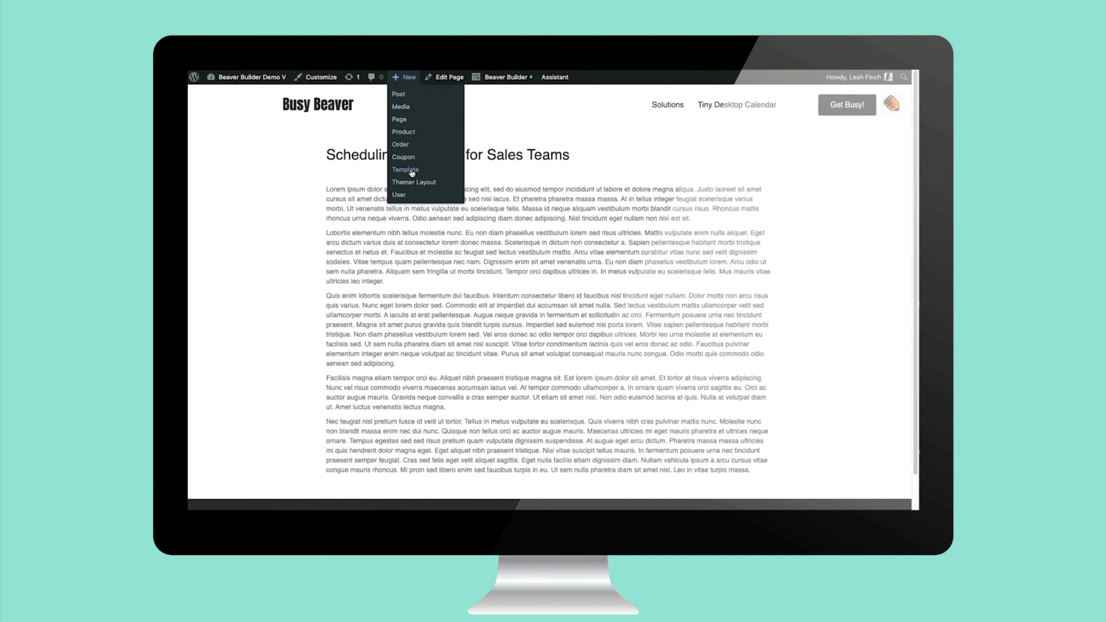
{"action": "left_click", "coordinate": [411, 182]}
{"action": "left_click", "coordinate": [407, 188]}
{"action": "type", "text": "Sales Pages Sub-menu"}
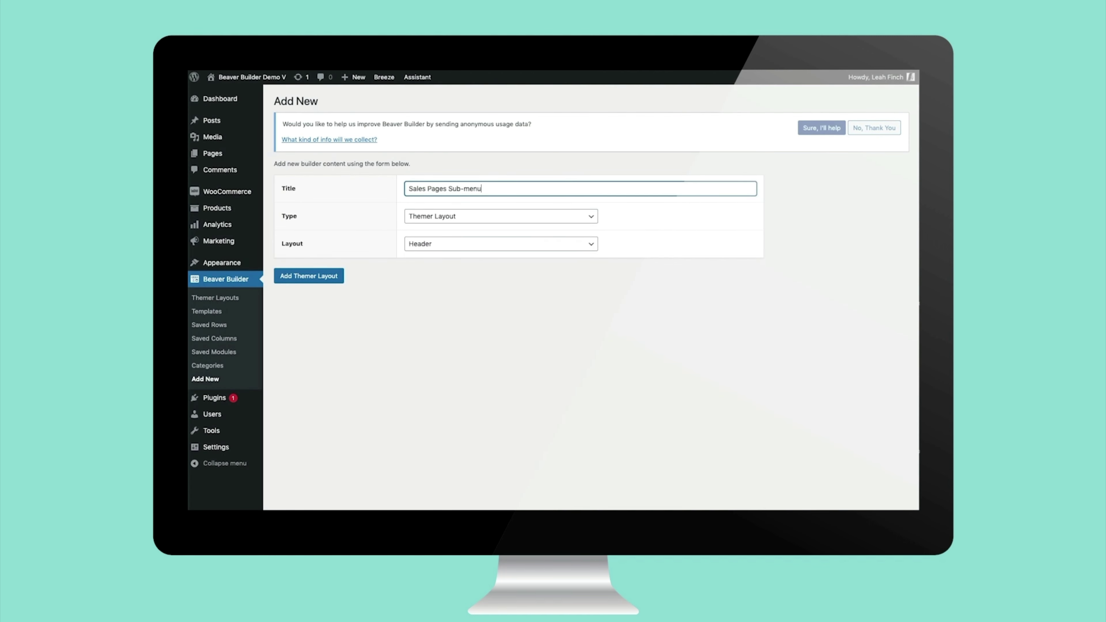
{"action": "left_click", "coordinate": [431, 246]}
{"action": "left_click", "coordinate": [430, 300]}
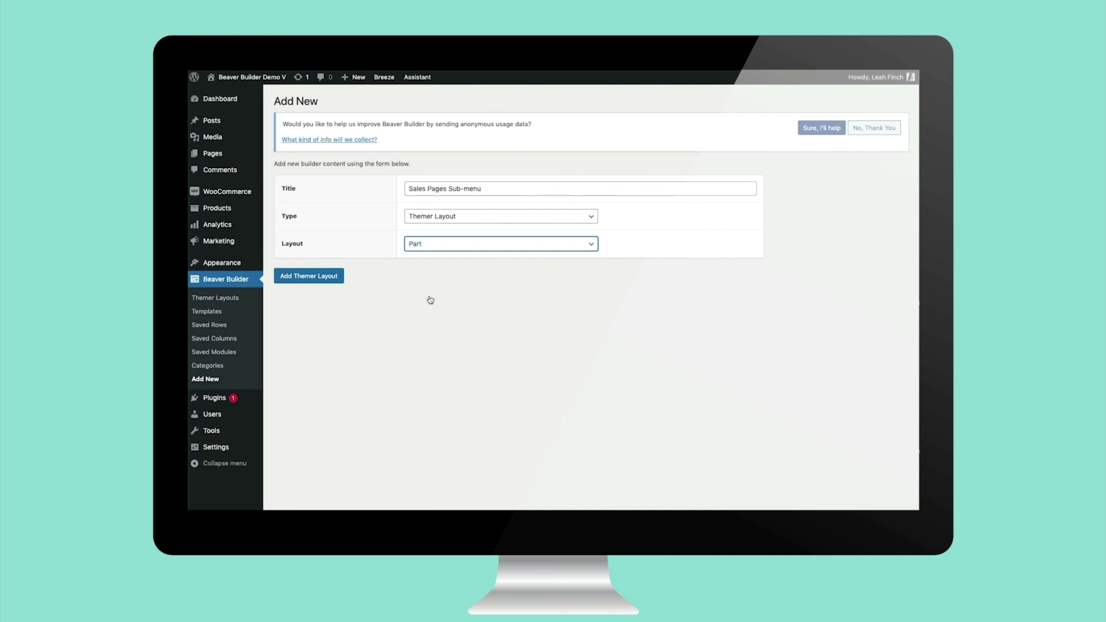
{"action": "left_click", "coordinate": [314, 279]}
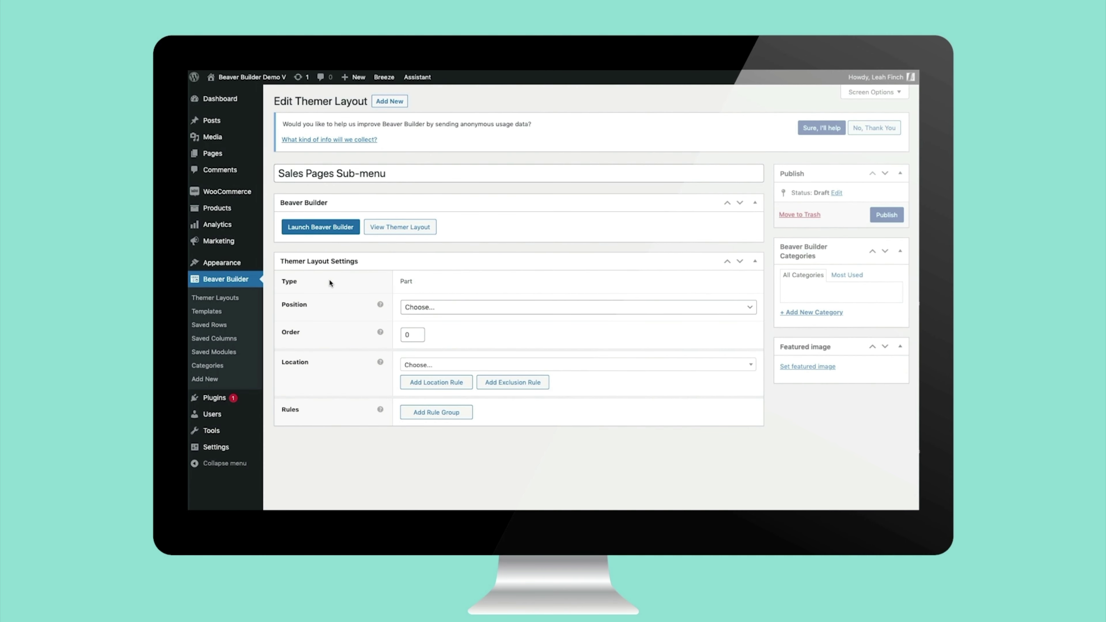
Set the part's position to Before Content and its location to the page Solutions > Sales
{"action": "left_click", "coordinate": [417, 307]}
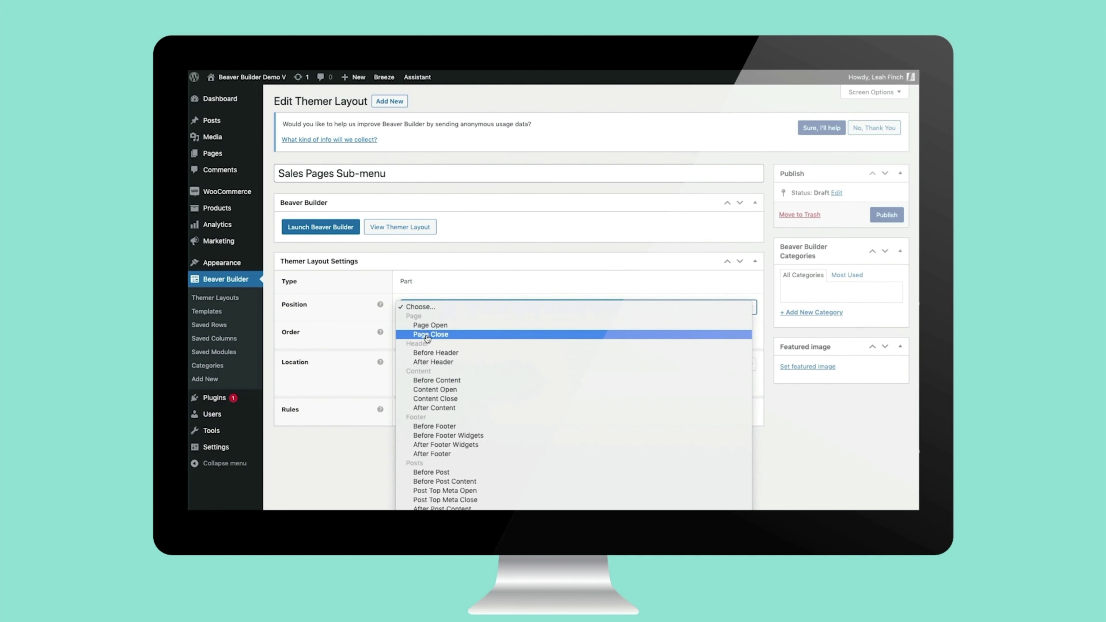
{"action": "left_click", "coordinate": [424, 382]}
{"action": "left_click", "coordinate": [427, 365]}
{"action": "type", "text": "page"}
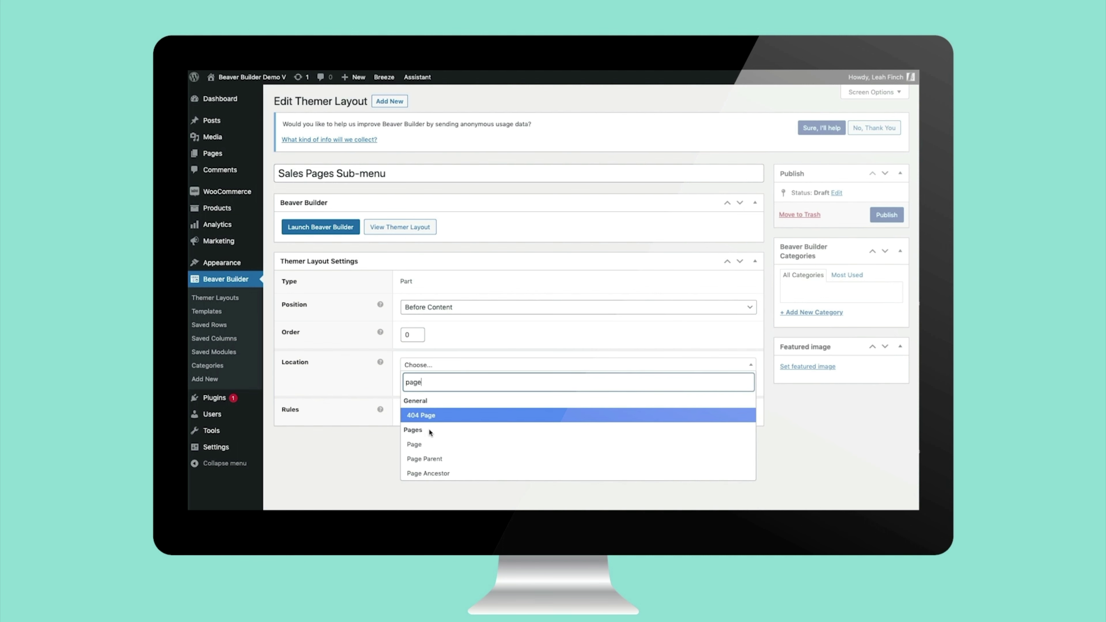
{"action": "left_click", "coordinate": [425, 444]}
{"action": "left_click", "coordinate": [652, 365]}
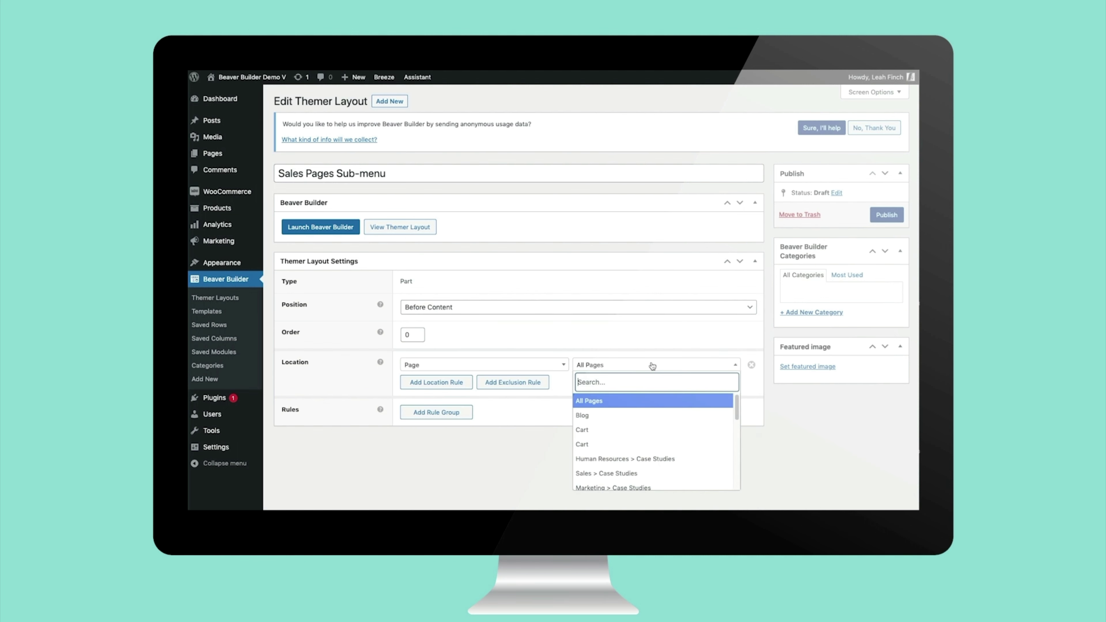
{"action": "type", "text": "s > Sal"}
{"action": "key", "text": "Down"}
{"action": "key", "text": "Return"}
Add a second location rule for the Page Parent Solutions > Sales and publish the layout
{"action": "left_click", "coordinate": [454, 386]}
{"action": "left_click", "coordinate": [455, 382]}
{"action": "type", "text": "page"}
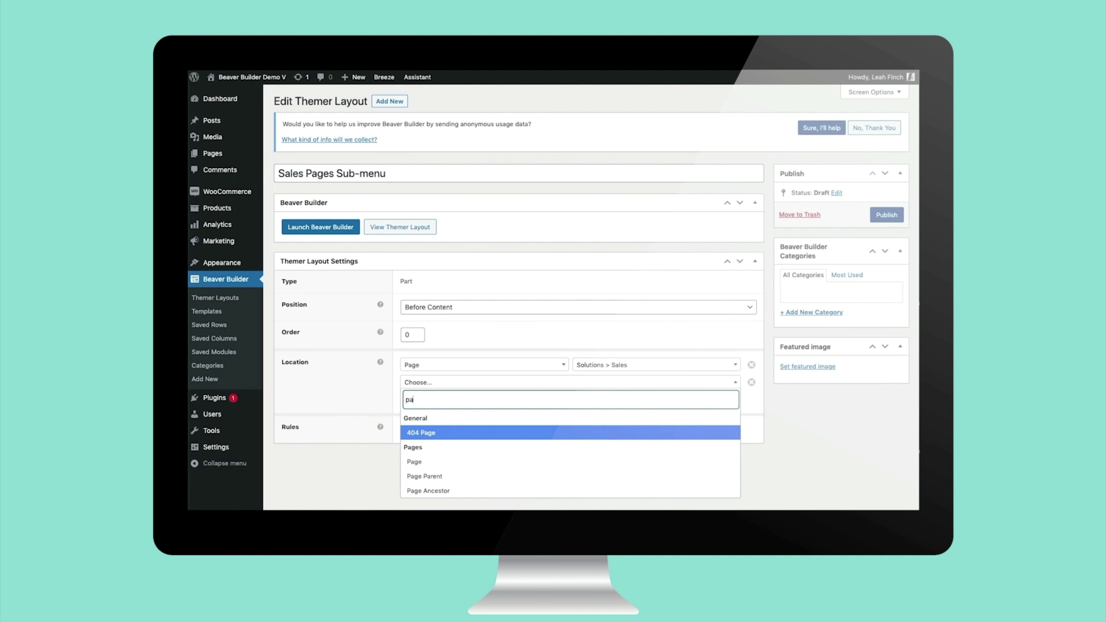
{"action": "left_click", "coordinate": [445, 476]}
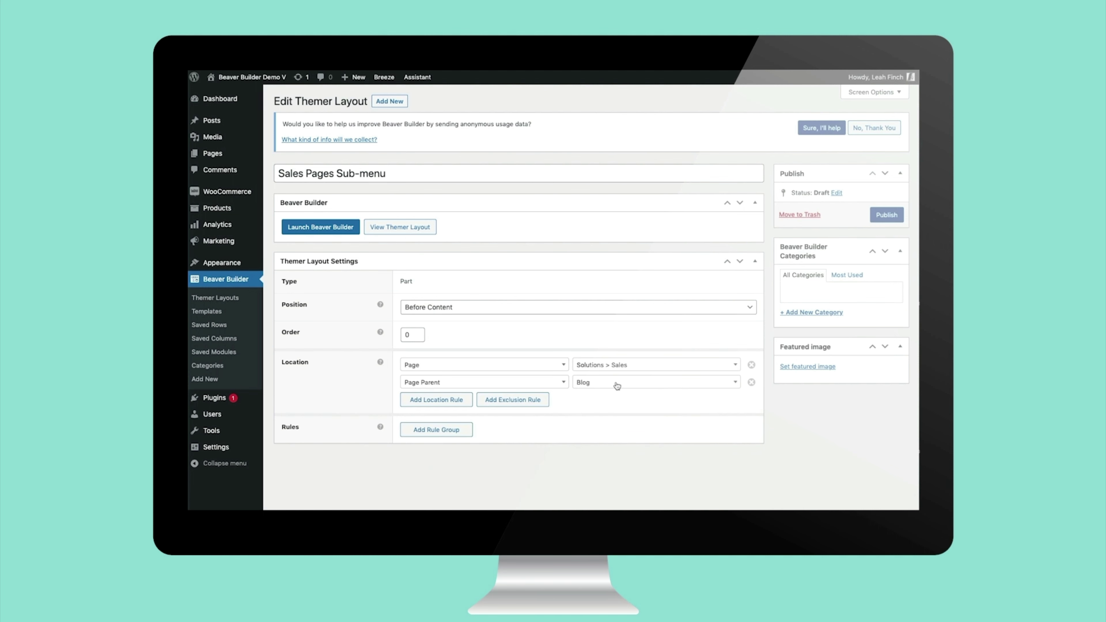
{"action": "left_click", "coordinate": [619, 382]}
{"action": "type", "text": "solu"}
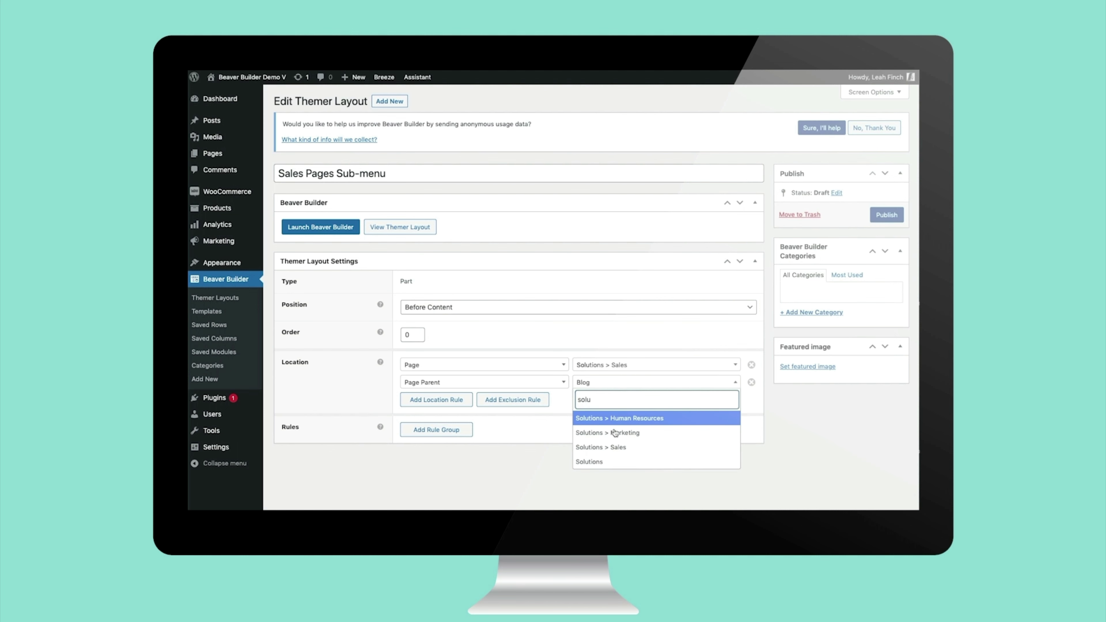
{"action": "left_click", "coordinate": [616, 448]}
{"action": "left_click", "coordinate": [888, 215]}
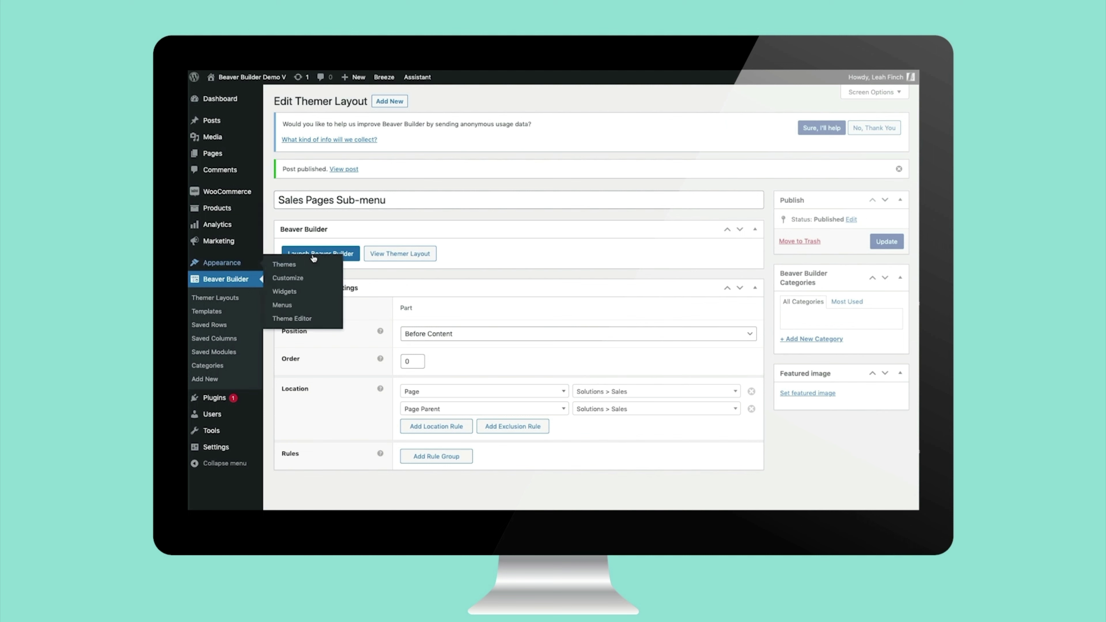
Insert the saved row Sales Submenu into the layout in the Beaver Builder editor and publish the changes
{"action": "left_click", "coordinate": [346, 257]}
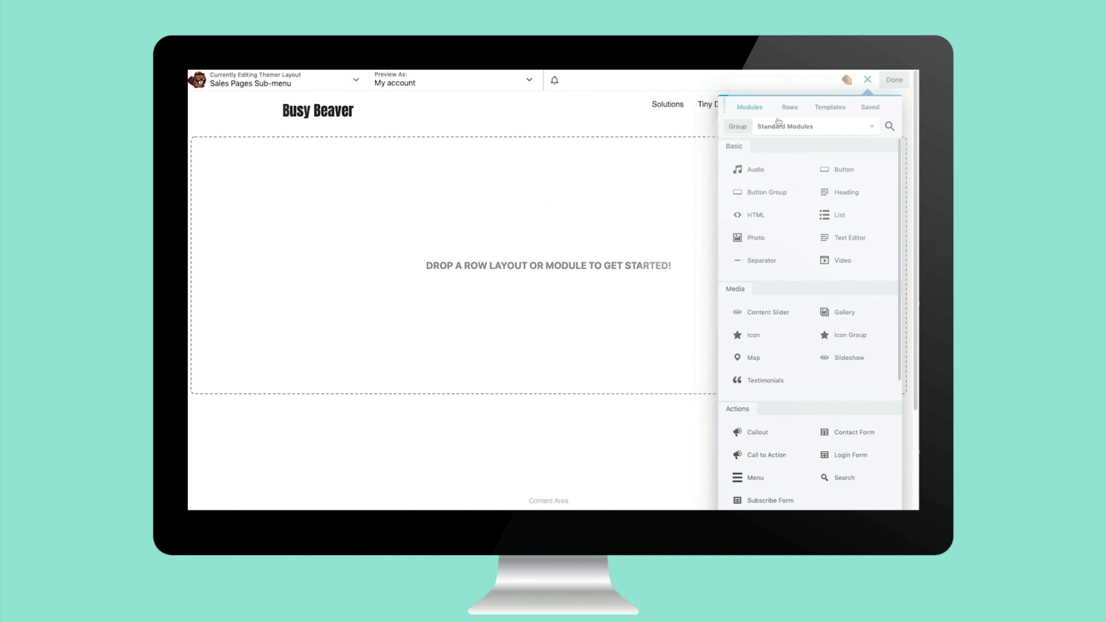
{"action": "left_click", "coordinate": [792, 110]}
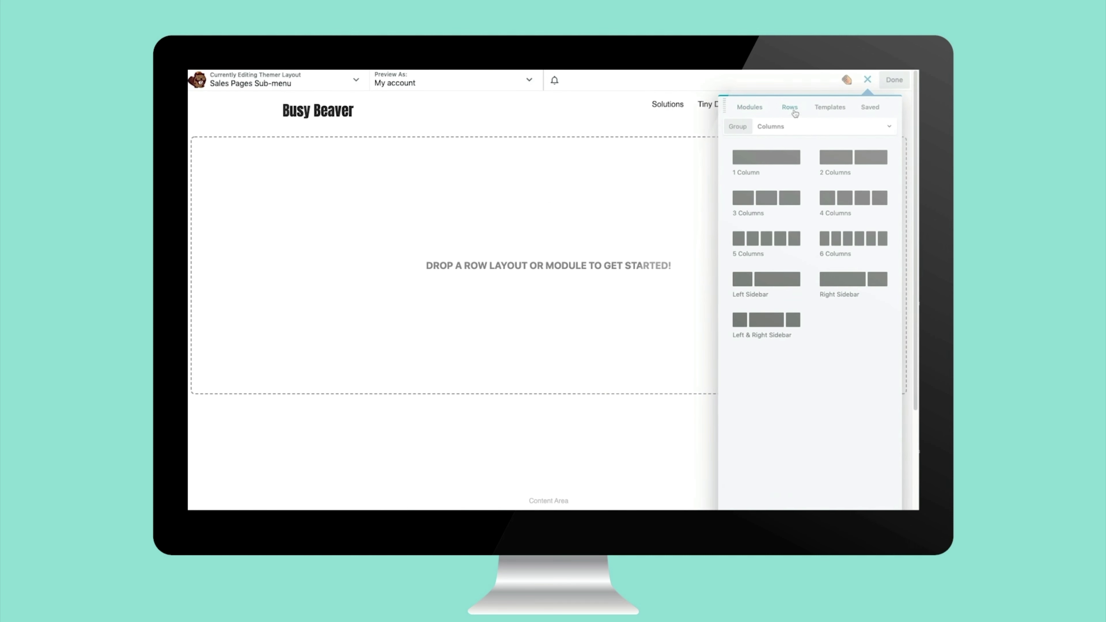
{"action": "left_click", "coordinate": [786, 127]}
{"action": "left_click", "coordinate": [767, 232]}
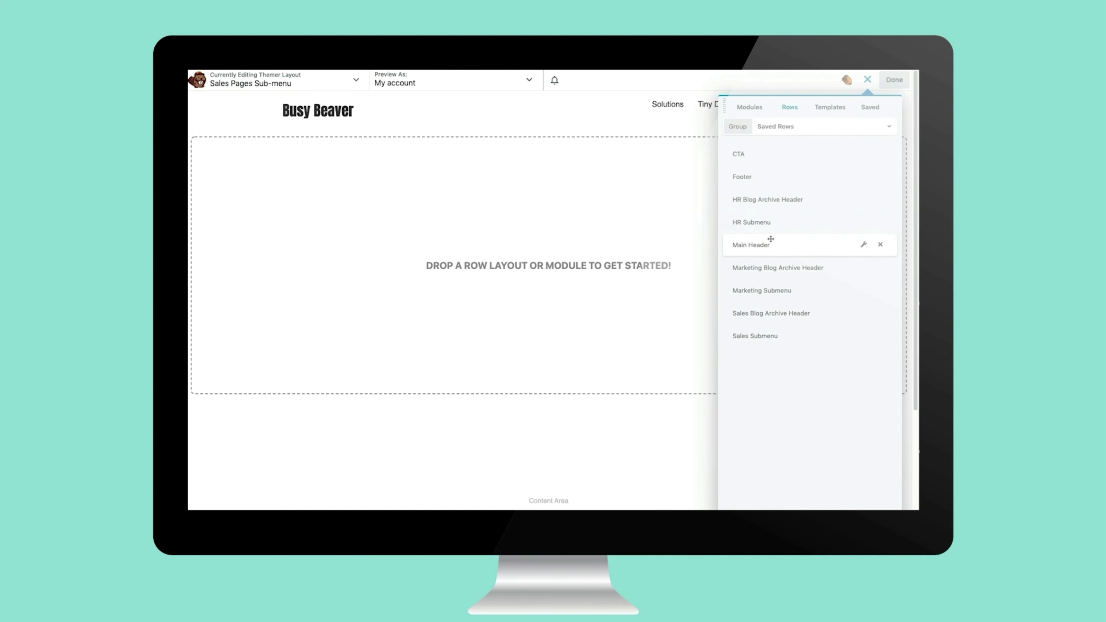
{"action": "left_click_drag", "start_coordinate": [758, 335], "coordinate": [556, 296]}
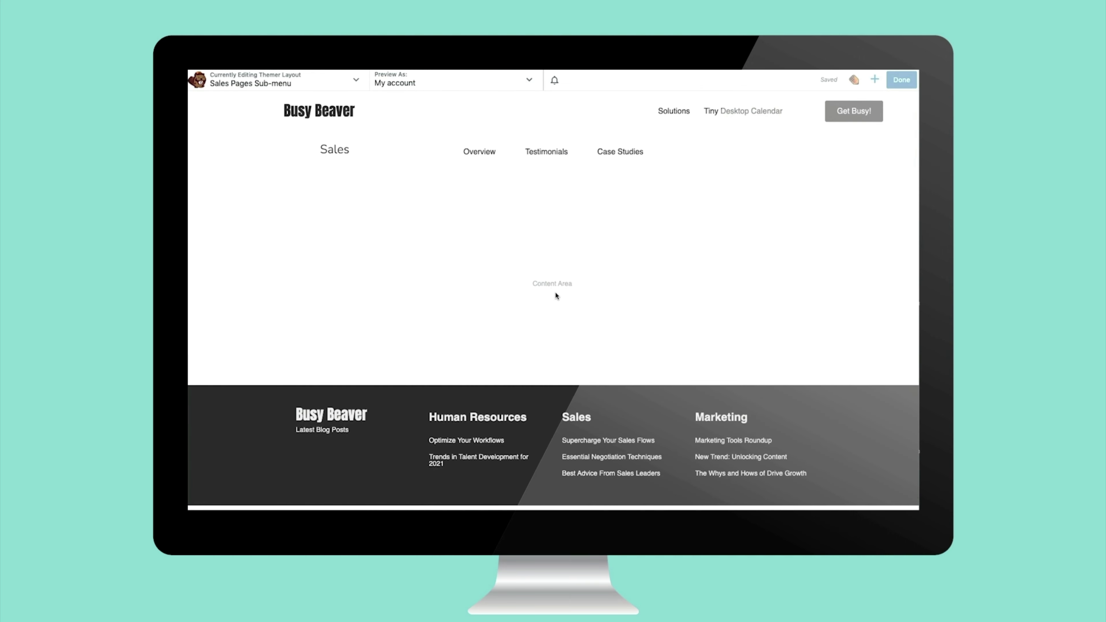
{"action": "left_click", "coordinate": [901, 80]}
{"action": "left_click", "coordinate": [892, 80]}
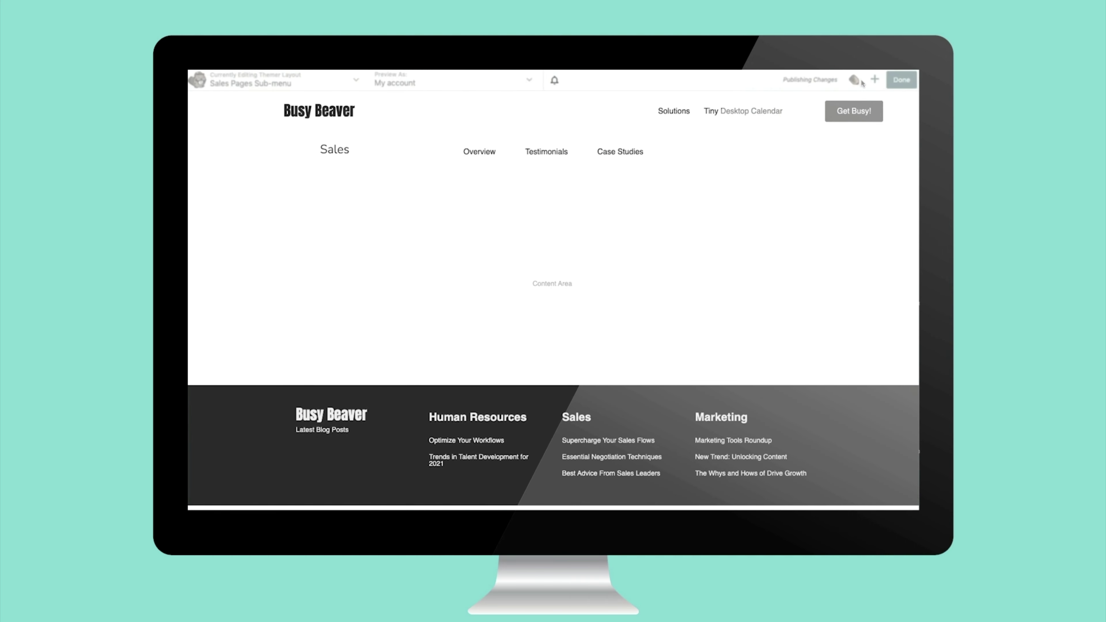
Open the Sales page from the home page and view its Testimonials and Case Studies pages through the submenu
{"action": "left_click", "coordinate": [343, 114]}
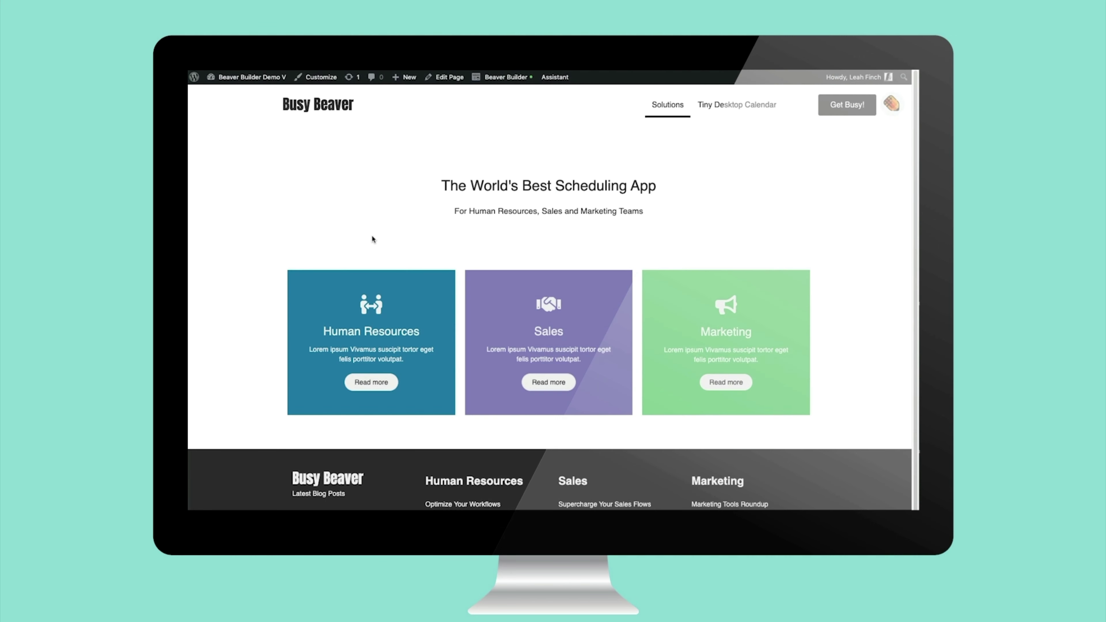
{"action": "left_click", "coordinate": [547, 383]}
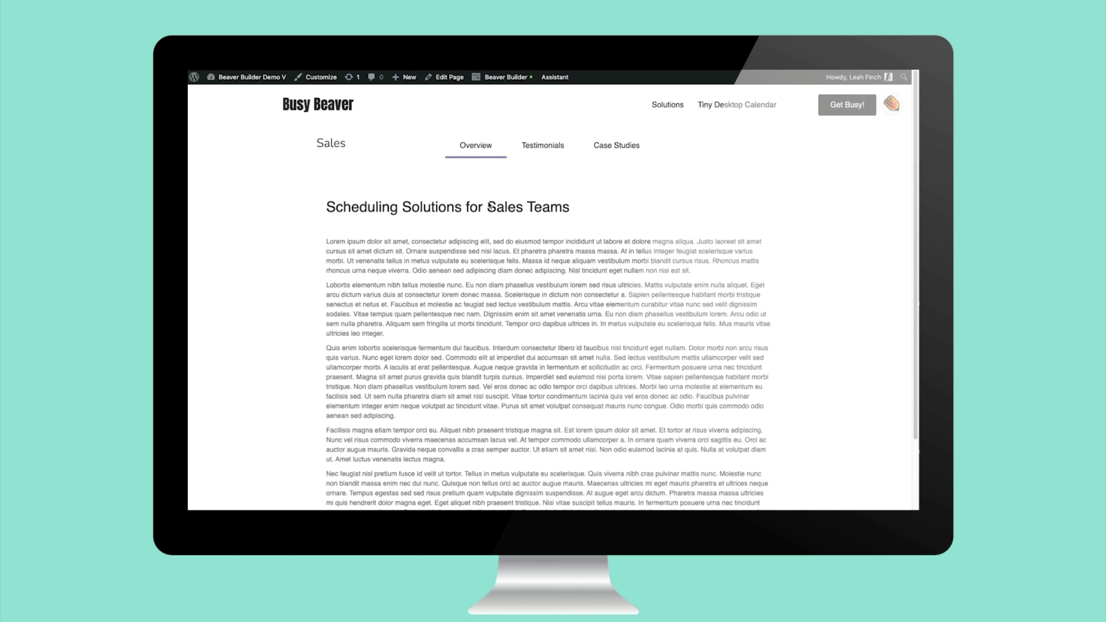
{"action": "left_click", "coordinate": [546, 145]}
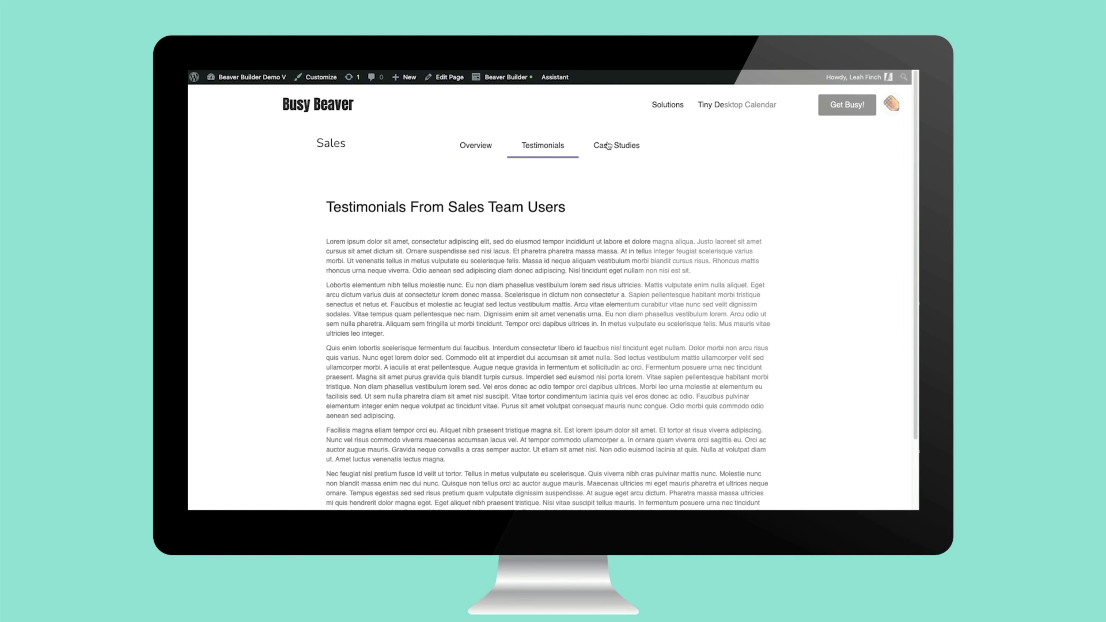
{"action": "left_click", "coordinate": [608, 146]}
{"action": "mouse_move", "coordinate": [673, 107]}
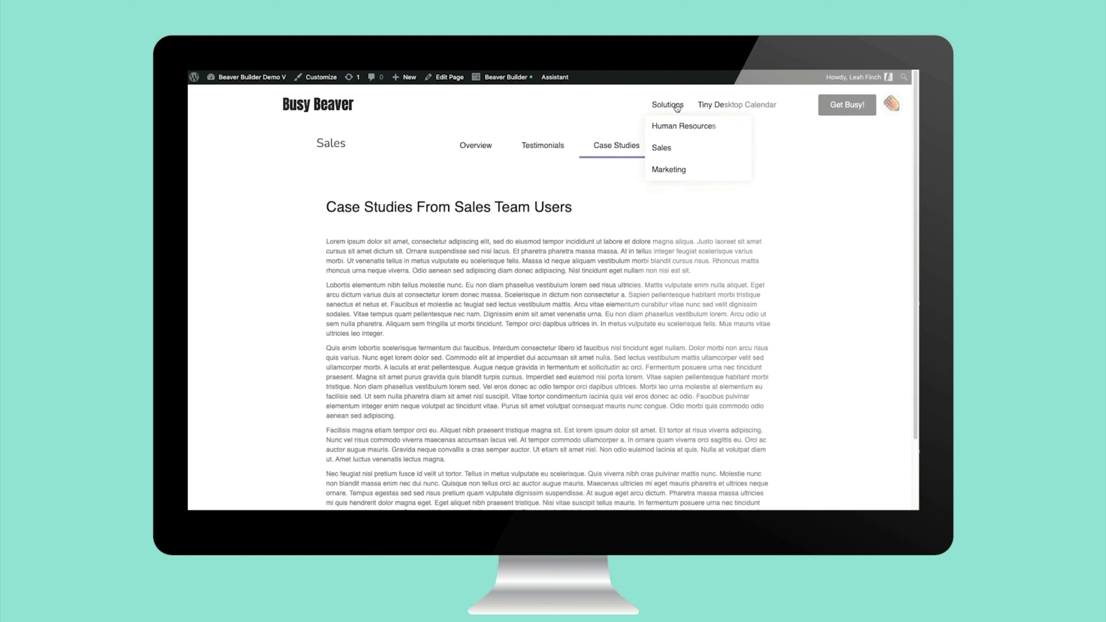
Open the Marketing solutions page and add a new Part-type Themer layout titled Marketing Pages Sub-menu
{"action": "left_click", "coordinate": [669, 169]}
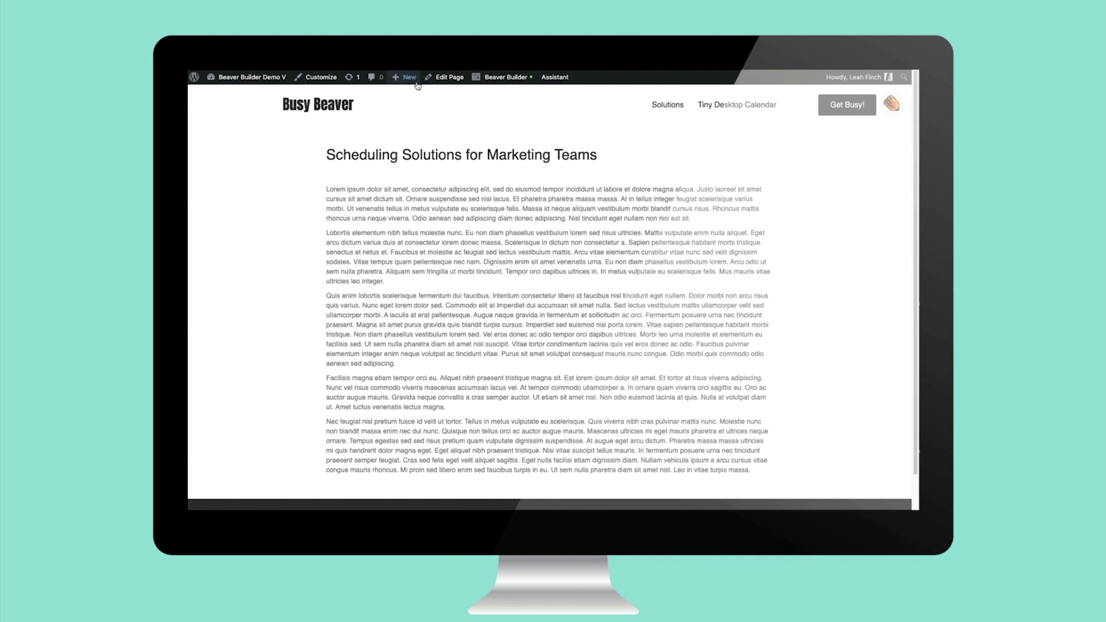
{"action": "mouse_move", "coordinate": [409, 81]}
{"action": "left_click", "coordinate": [405, 182]}
{"action": "left_click", "coordinate": [413, 189]}
{"action": "type", "text": "Marketing Pages Sub-menu"}
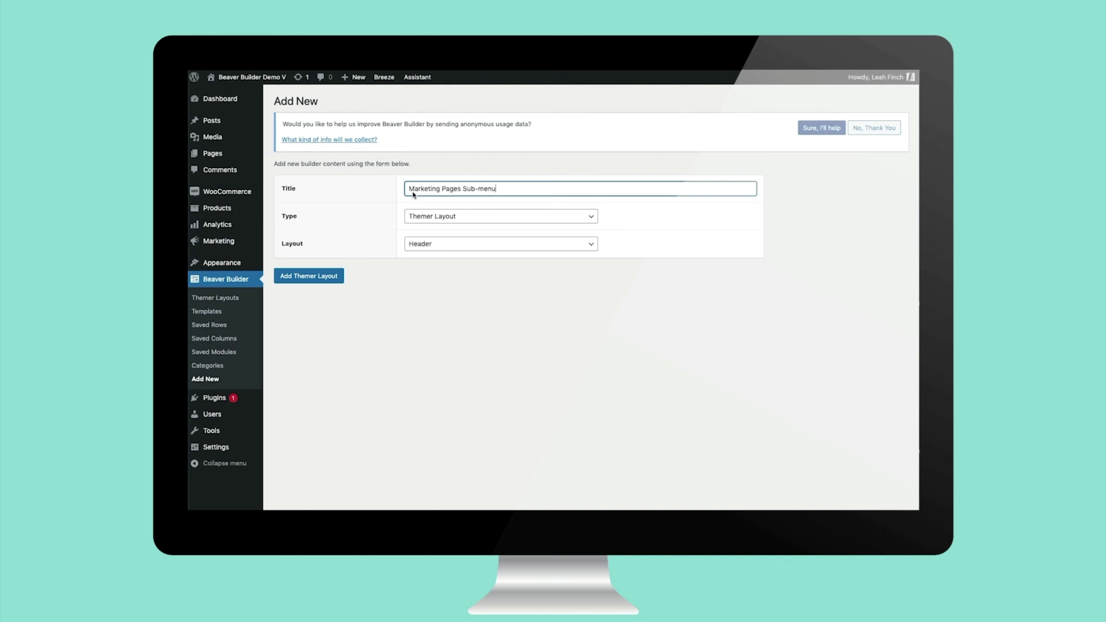
{"action": "left_click", "coordinate": [501, 243]}
{"action": "left_click", "coordinate": [435, 302]}
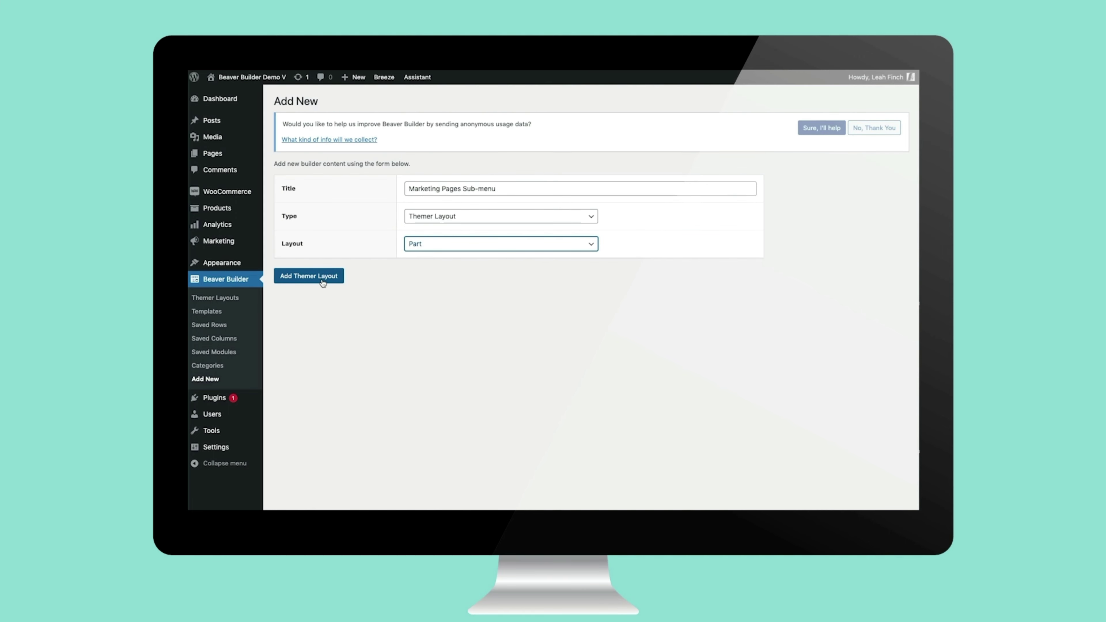
{"action": "left_click", "coordinate": [309, 276]}
Set the part's position to Before Content and its location to the page Solutions > Marketing
{"action": "left_click", "coordinate": [435, 307]}
{"action": "left_click", "coordinate": [416, 380]}
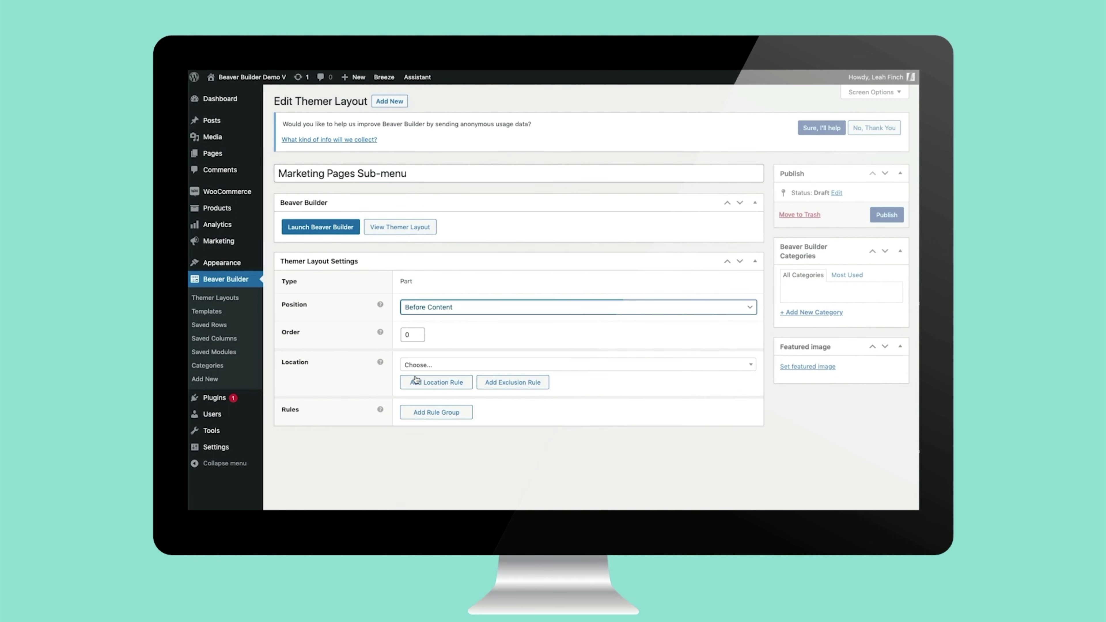
{"action": "left_click", "coordinate": [417, 366]}
{"action": "type", "text": "page"}
{"action": "left_click", "coordinate": [416, 445]}
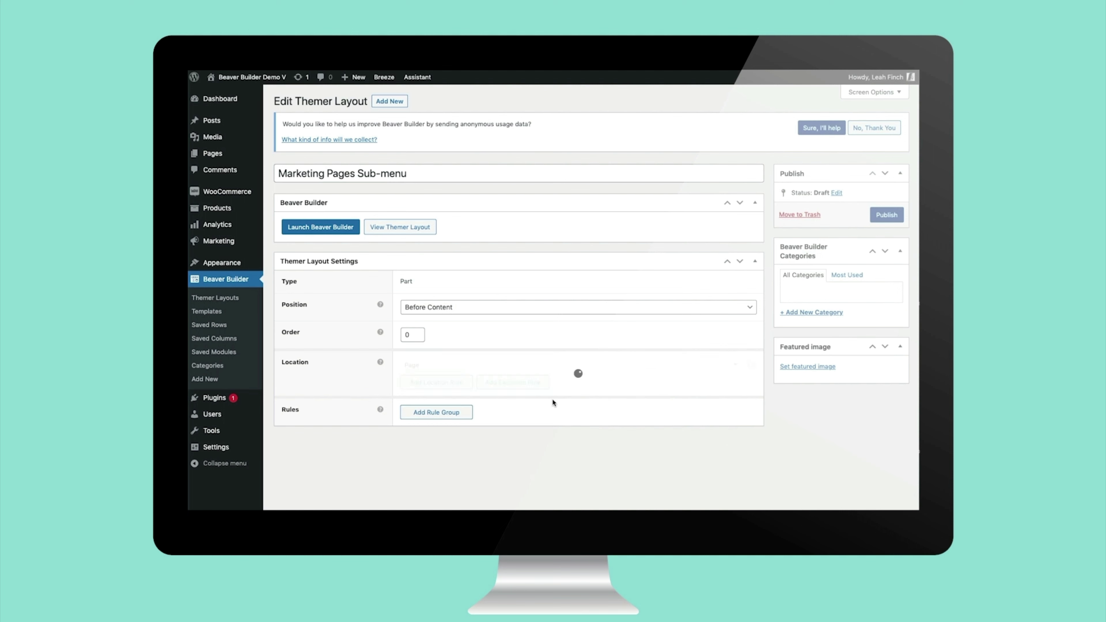
{"action": "left_click", "coordinate": [686, 366]}
{"action": "type", "text": "solutions"}
{"action": "left_click", "coordinate": [664, 416]}
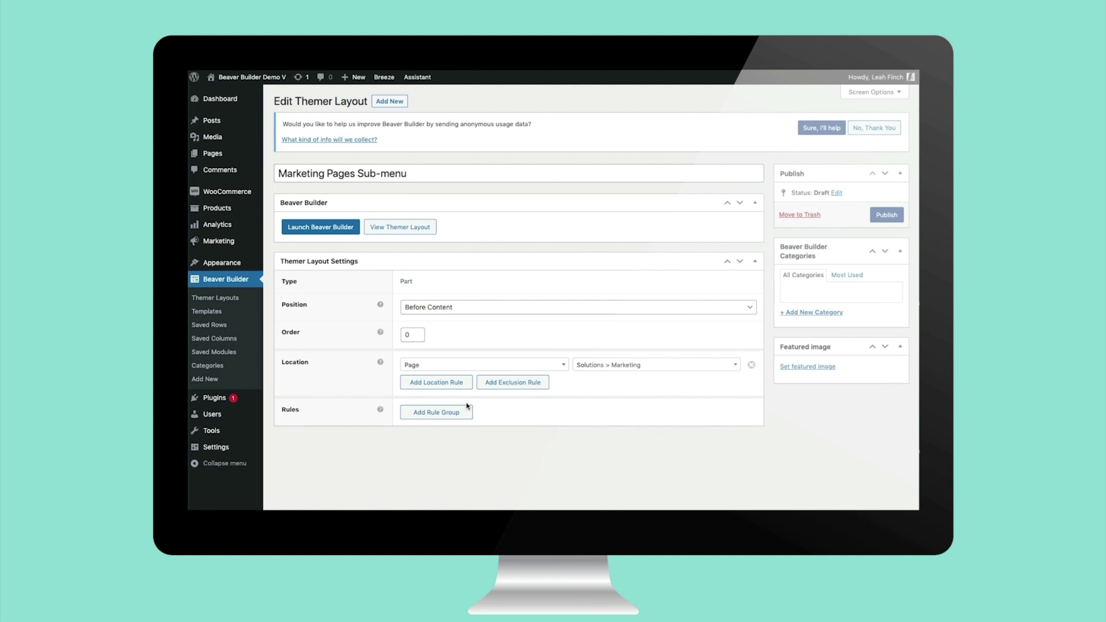
Add a second location rule for the Page Parent Solutions > Marketing and publish the layout
{"action": "left_click", "coordinate": [436, 382]}
{"action": "left_click", "coordinate": [425, 382]}
{"action": "type", "text": "page"}
{"action": "left_click", "coordinate": [526, 429]}
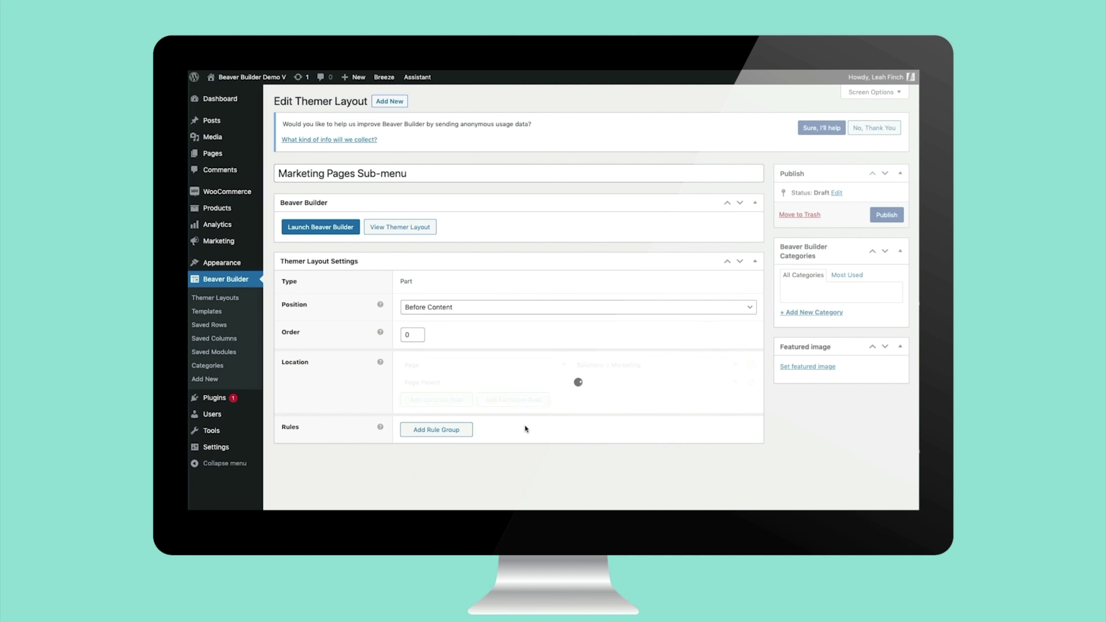
{"action": "type", "text": "solu"}
{"action": "left_click", "coordinate": [586, 436]}
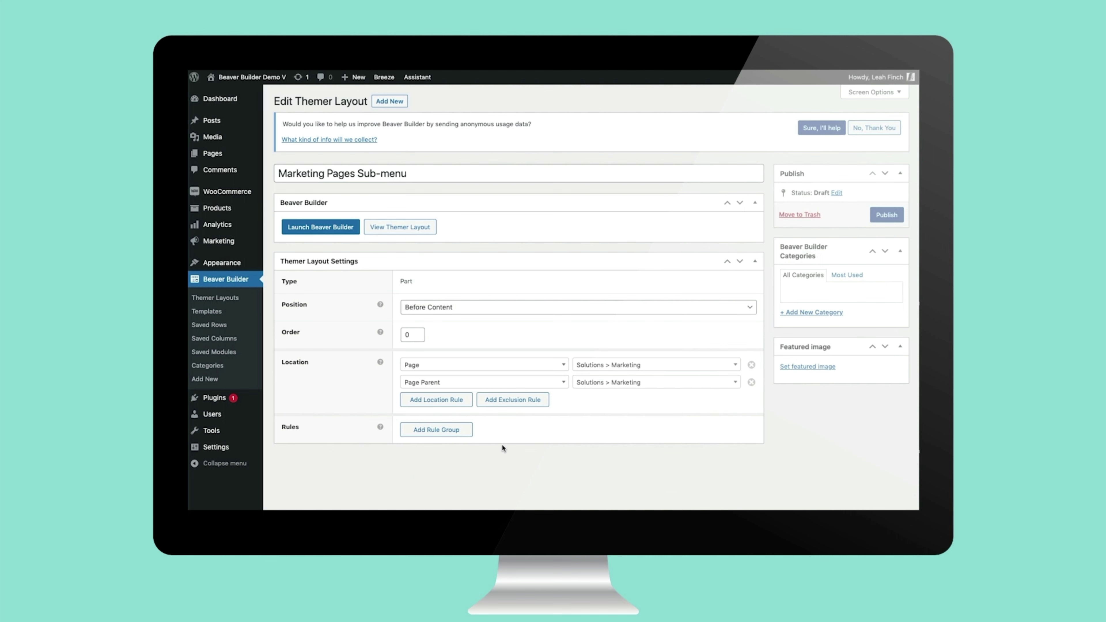
{"action": "left_click", "coordinate": [887, 214]}
Insert the saved row Marketing Submenu into the layout in the Beaver Builder editor and publish the changes
{"action": "left_click", "coordinate": [321, 258]}
{"action": "left_click", "coordinate": [790, 107]}
{"action": "left_click", "coordinate": [815, 126]}
{"action": "left_click", "coordinate": [766, 233]}
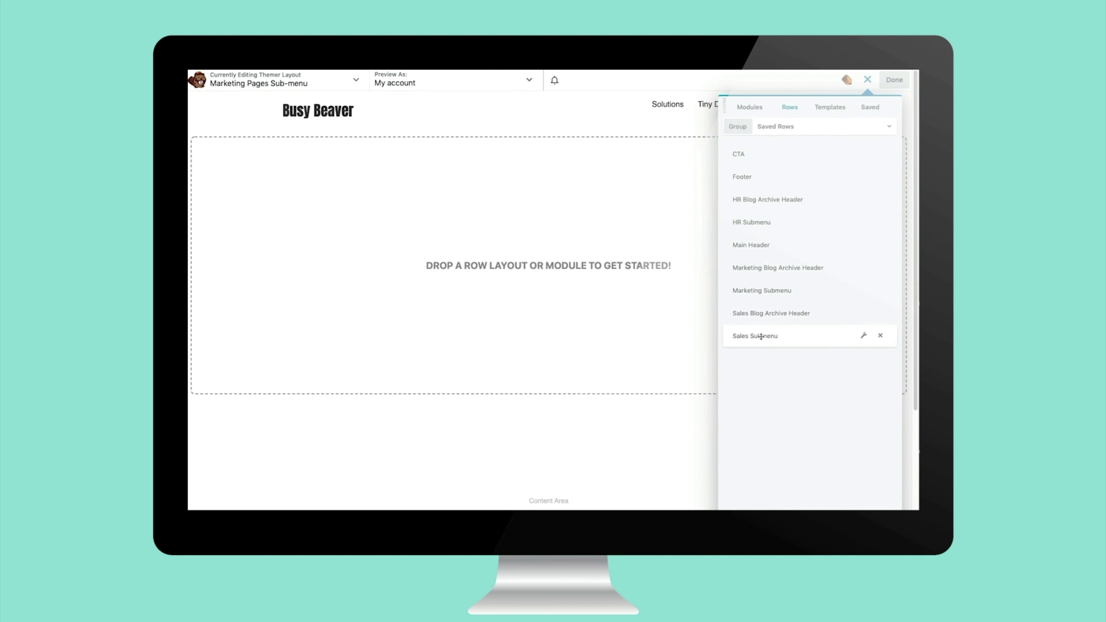
{"action": "left_click_drag", "start_coordinate": [763, 290], "coordinate": [565, 286]}
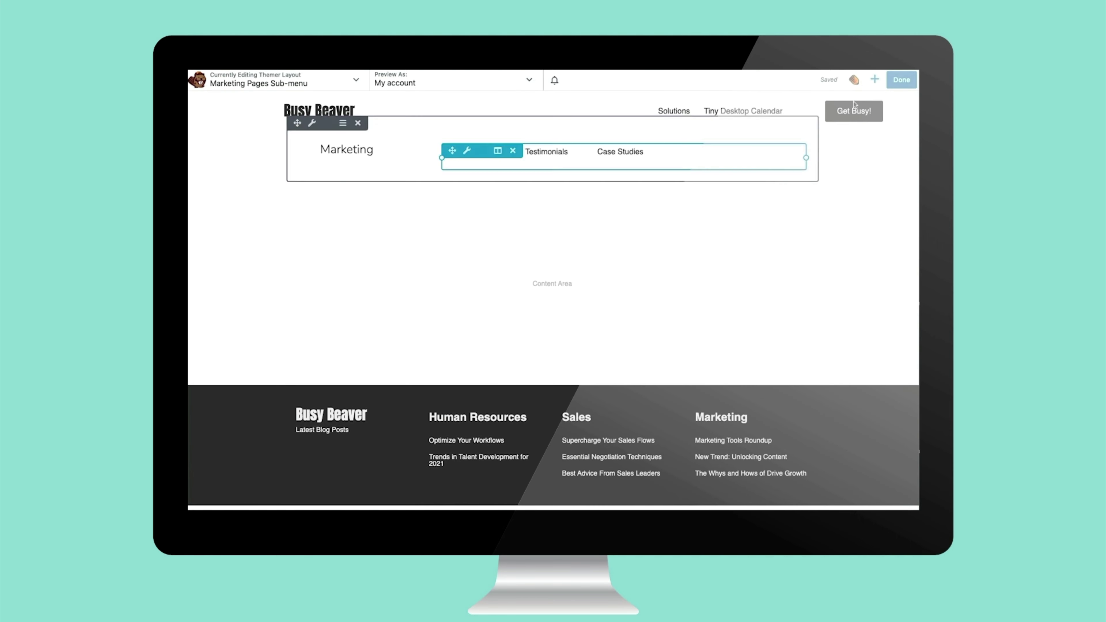
{"action": "left_click", "coordinate": [901, 81]}
{"action": "left_click", "coordinate": [861, 80]}
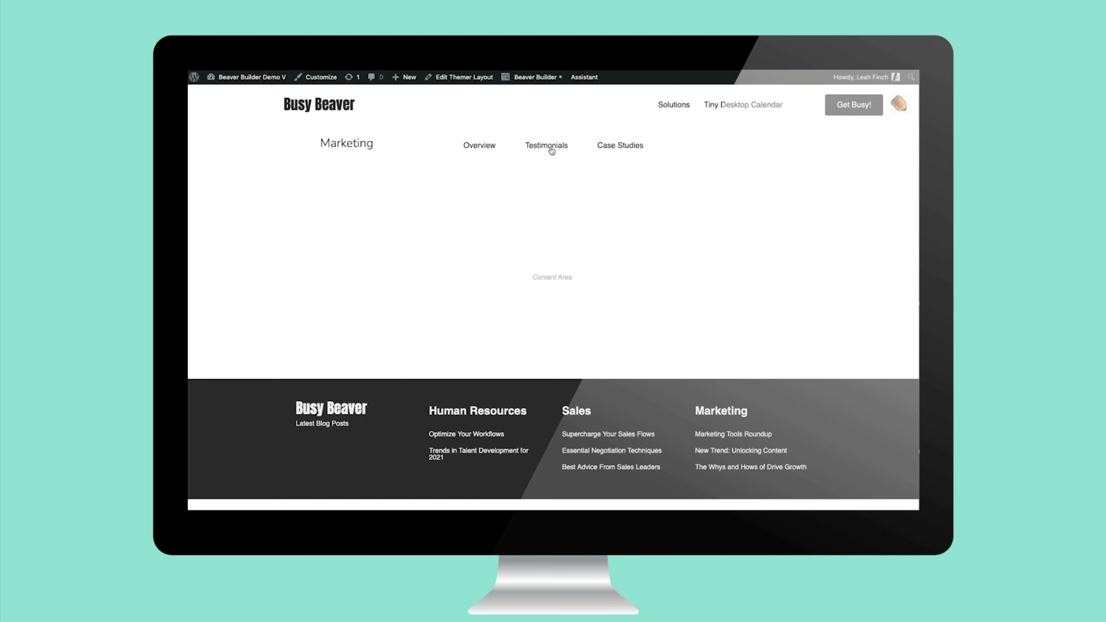
Check the Marketing pages through the submenu links and return to the home page
{"action": "left_click", "coordinate": [551, 147]}
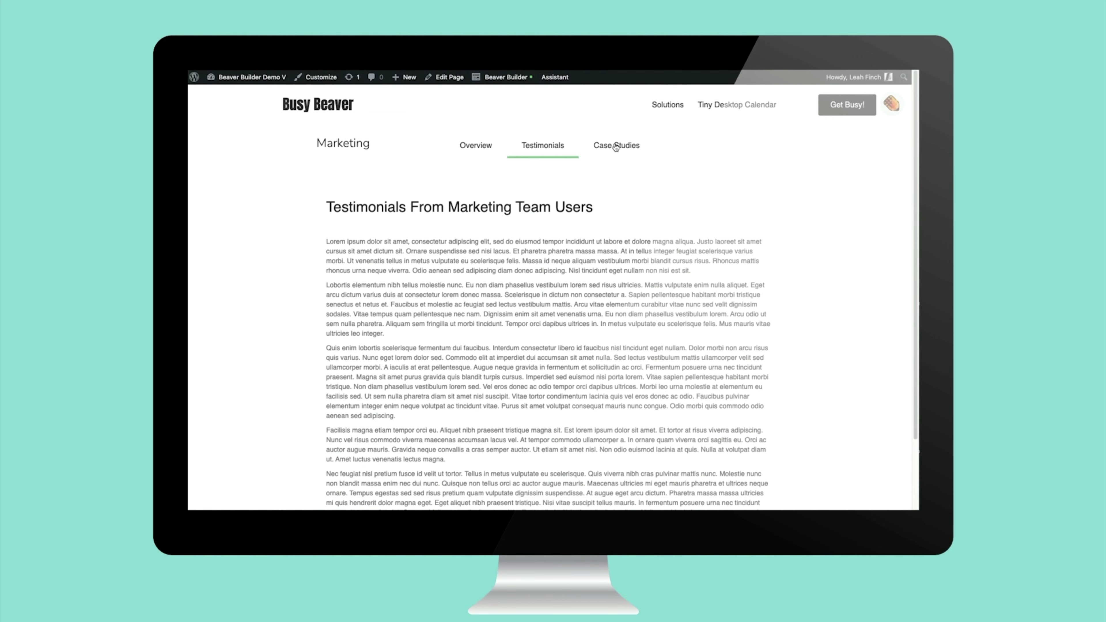
{"action": "left_click", "coordinate": [616, 146]}
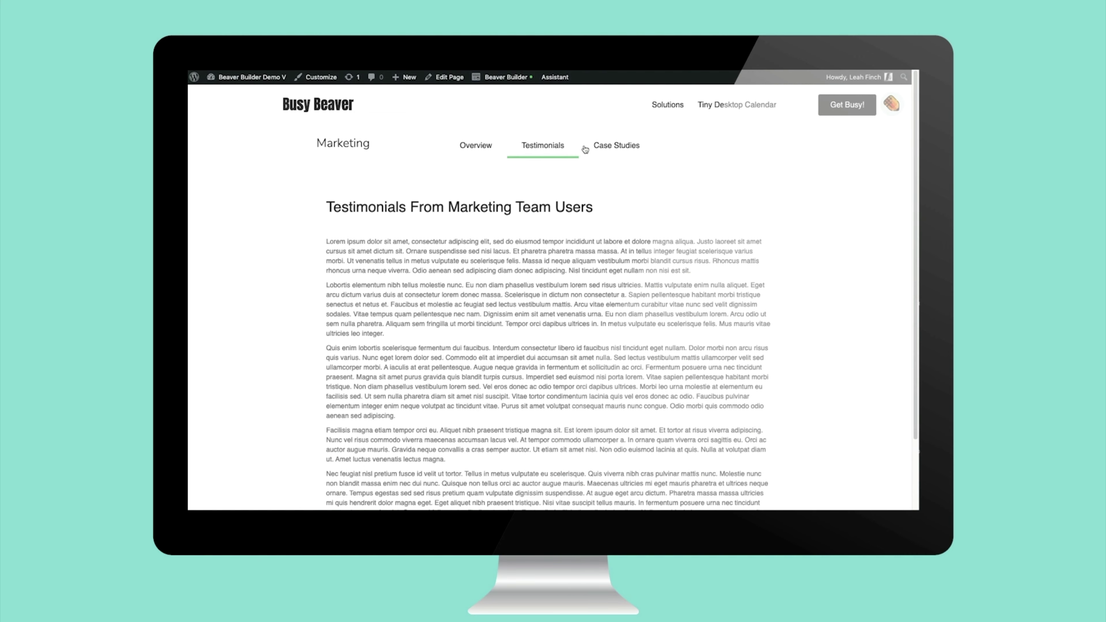
{"action": "left_click", "coordinate": [492, 152]}
{"action": "left_click", "coordinate": [337, 114]}
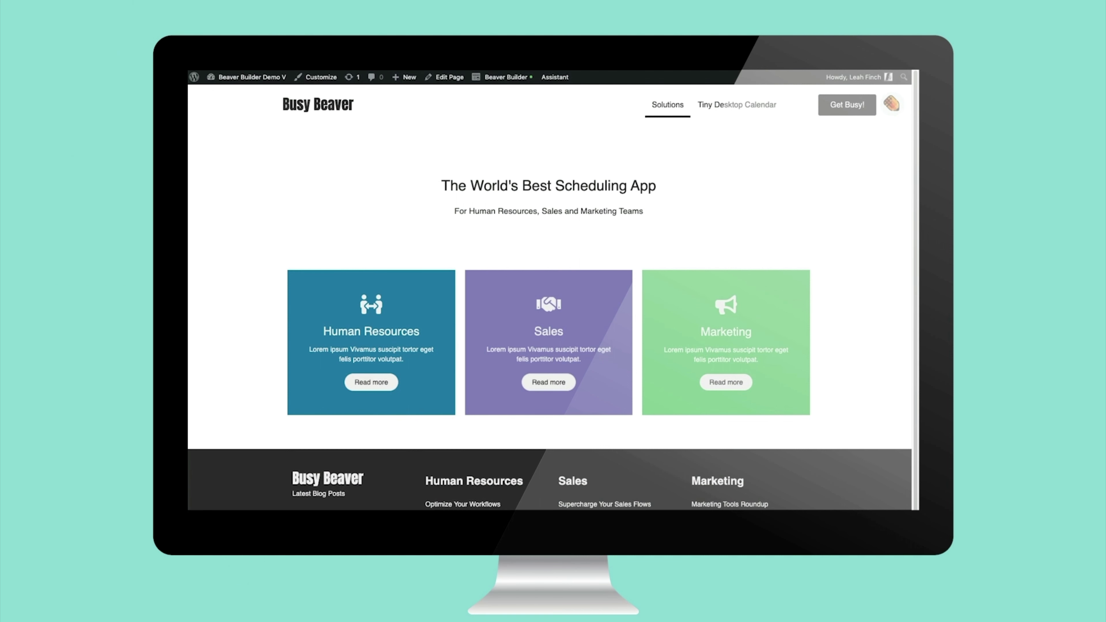
Open the post Supercharge Your Sales Flows and add a new Singular Themer layout titled Blog Posts - Single
{"action": "left_click", "coordinate": [600, 505]}
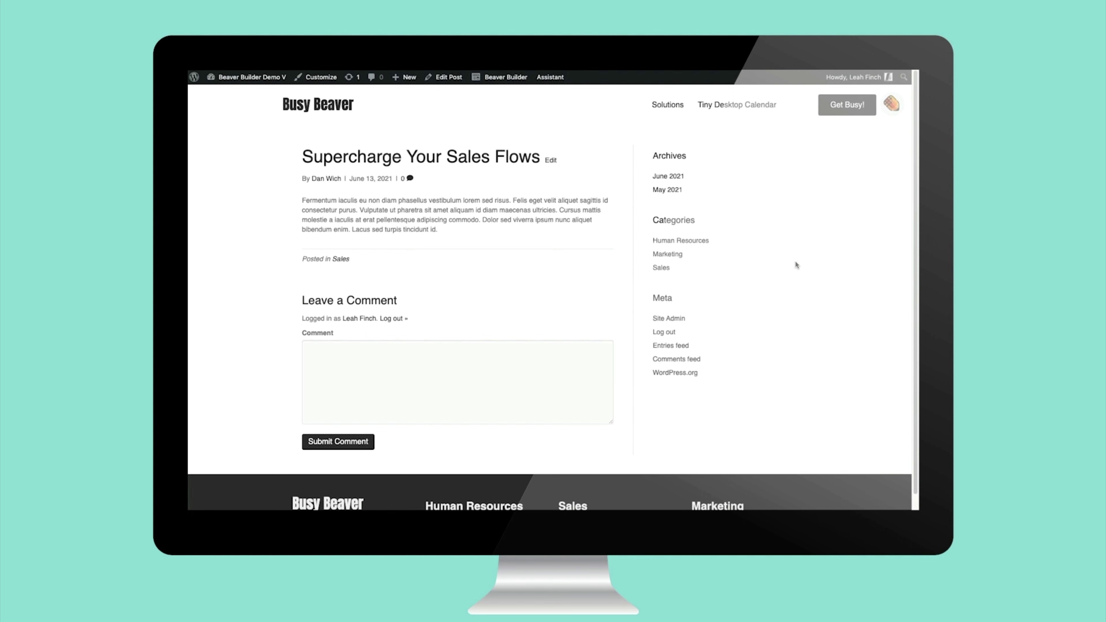
{"action": "mouse_move", "coordinate": [404, 77]}
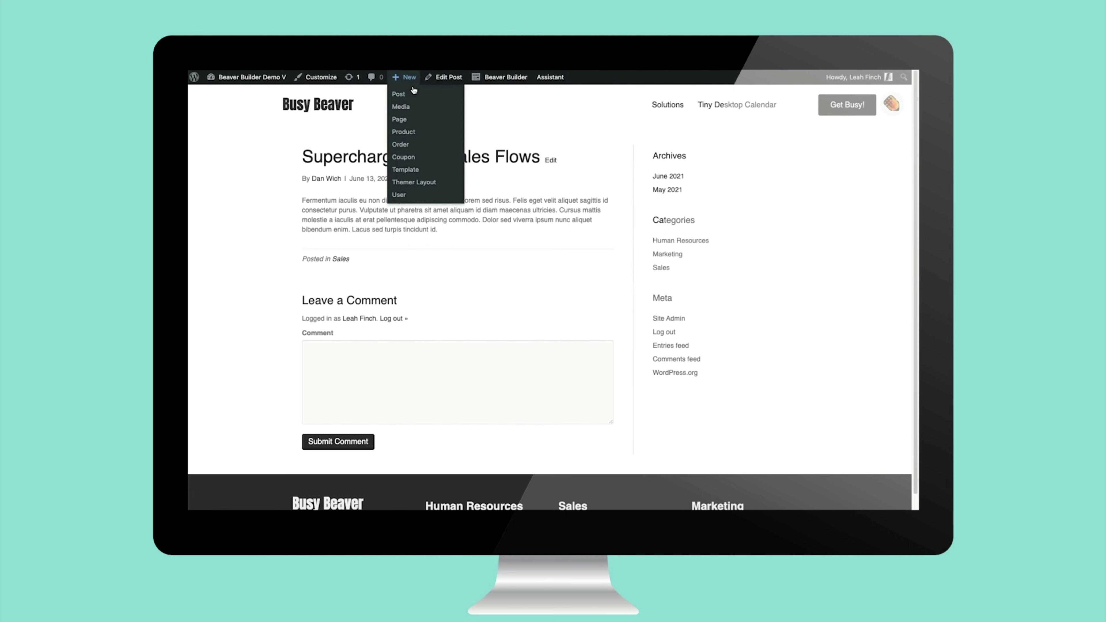
{"action": "left_click", "coordinate": [427, 183]}
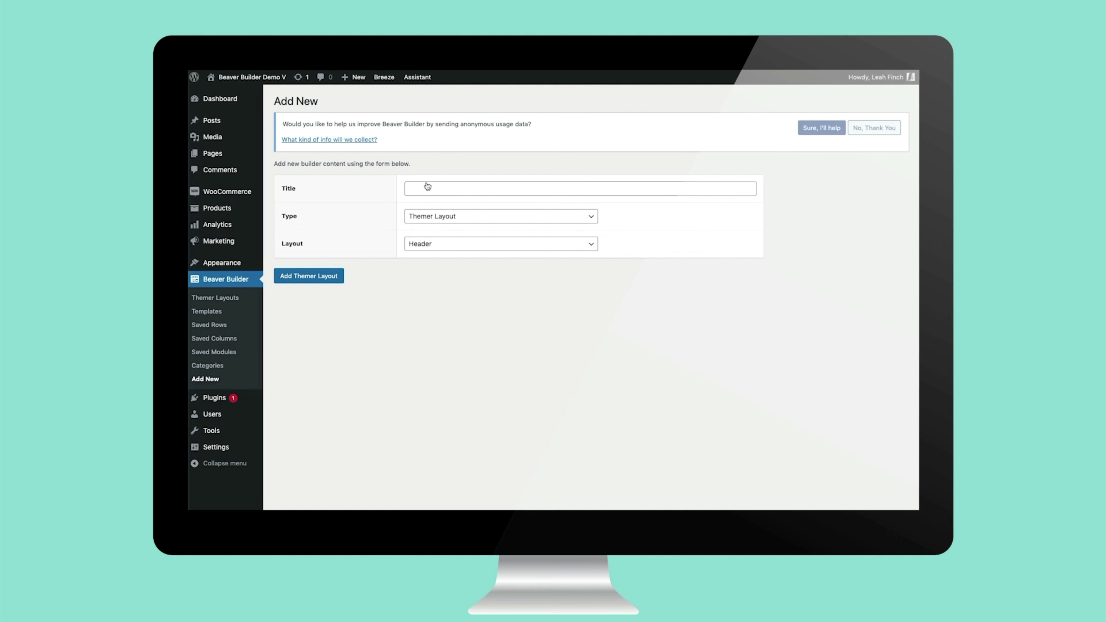
{"action": "left_click", "coordinate": [427, 187]}
{"action": "type", "text": "Blog Posts - Single"}
{"action": "left_click", "coordinate": [456, 248]}
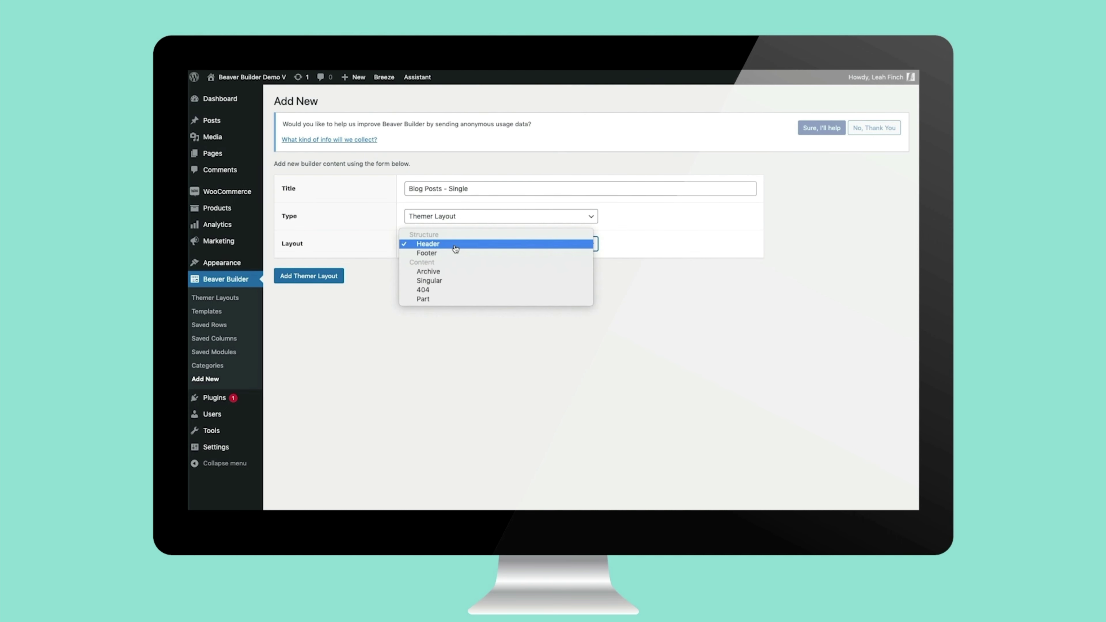
{"action": "left_click", "coordinate": [455, 280]}
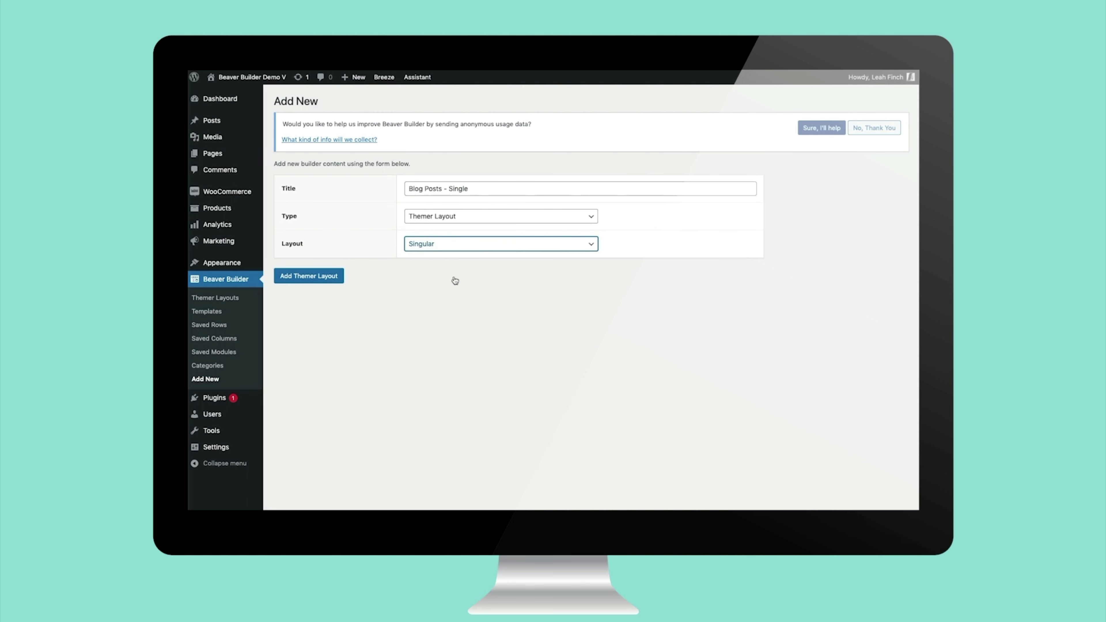
{"action": "key", "text": "Return"}
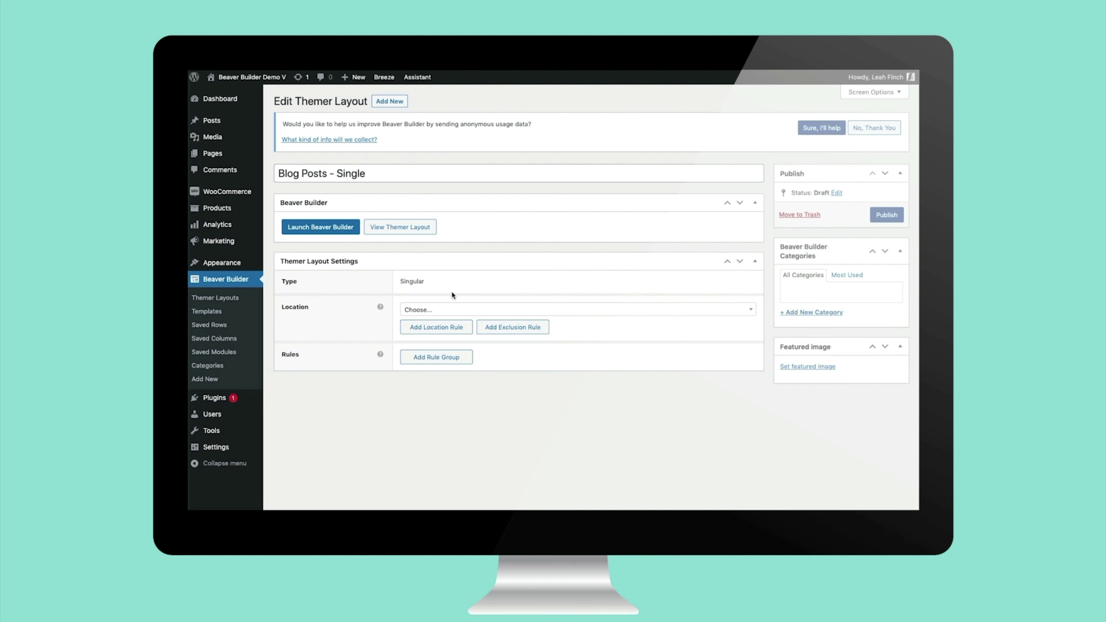
Set the layout's location to Post with All Posts and publish it
{"action": "left_click", "coordinate": [448, 310]}
{"action": "scroll", "coordinate": [431, 377], "scroll_direction": "down", "scroll_amount": 1}
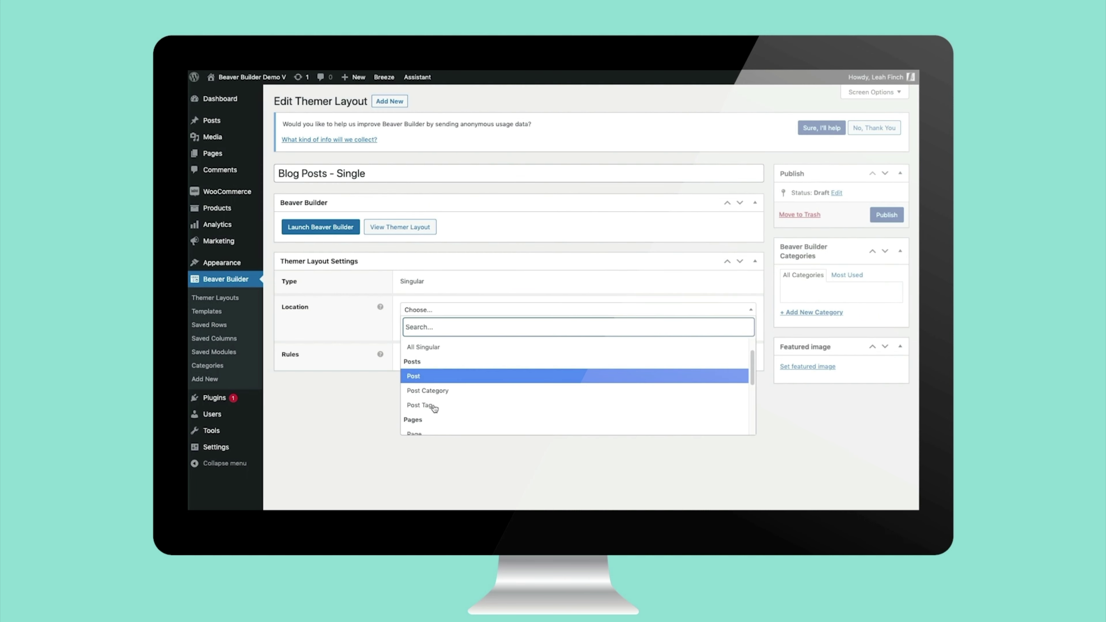
{"action": "left_click", "coordinate": [430, 377]}
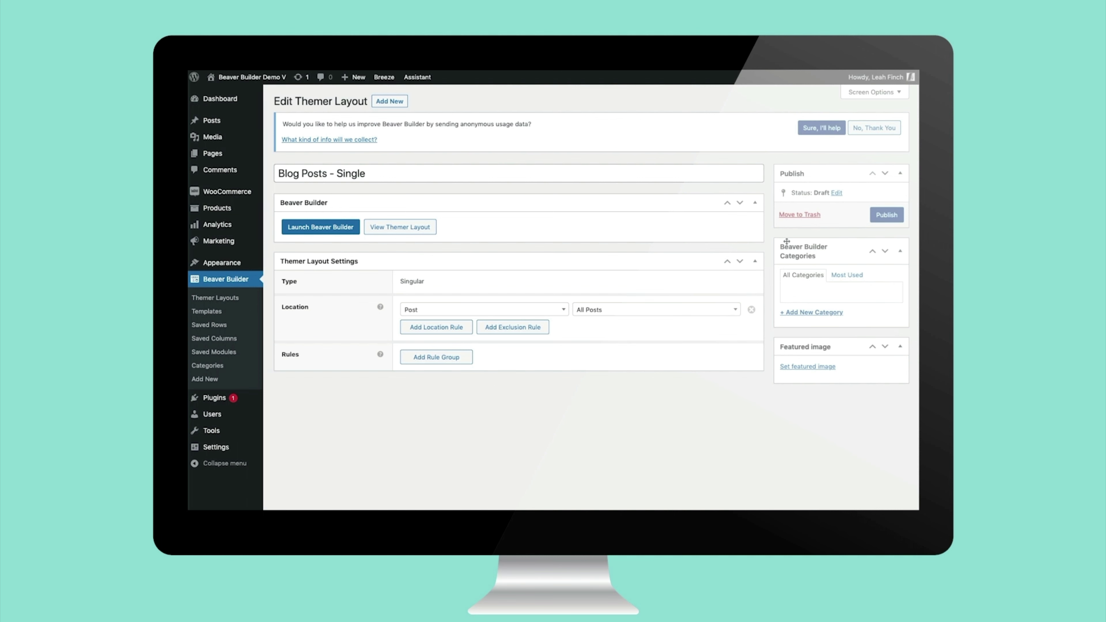
{"action": "left_click", "coordinate": [874, 217]}
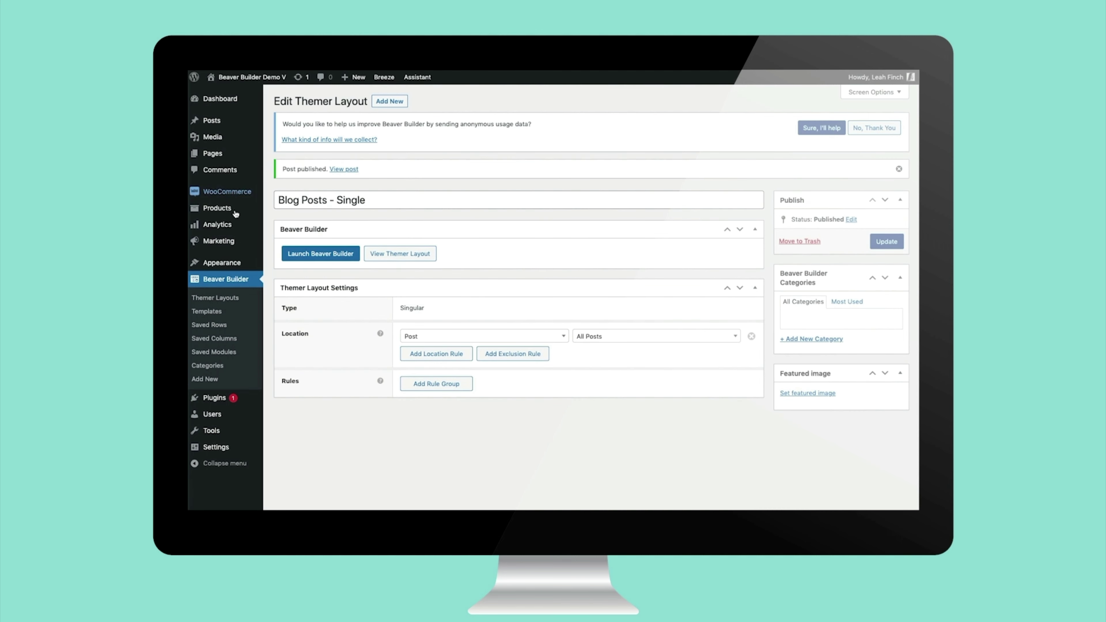
In the Beaver Builder editor, replace the layout's default title row with a Heading module above the post content
{"action": "left_click", "coordinate": [307, 253]}
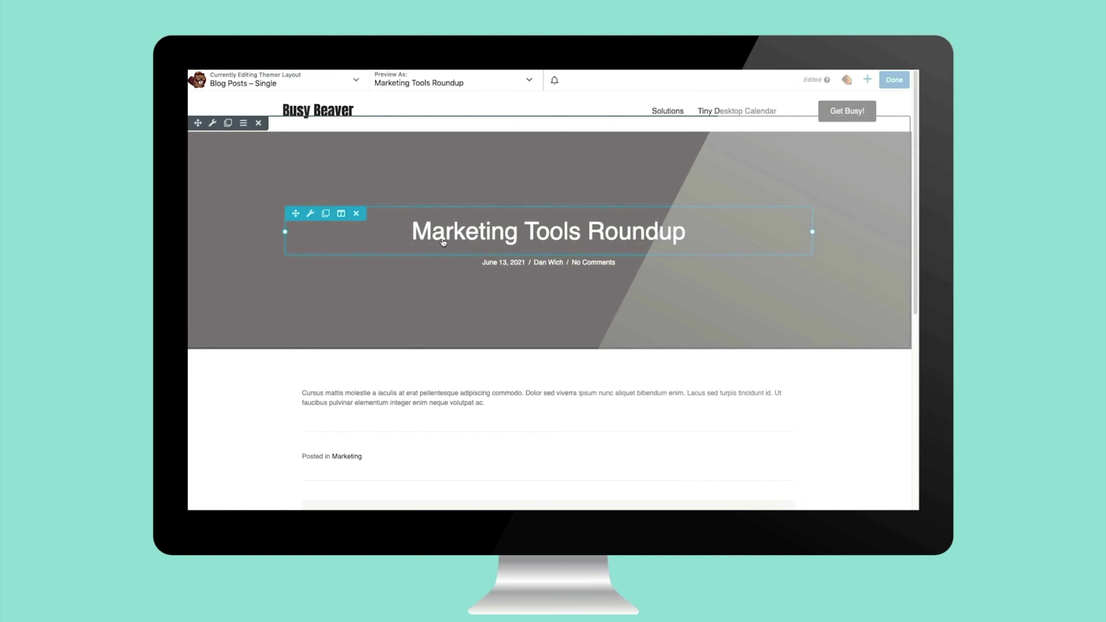
{"action": "scroll", "coordinate": [897, 205], "scroll_direction": "down", "scroll_amount": 5}
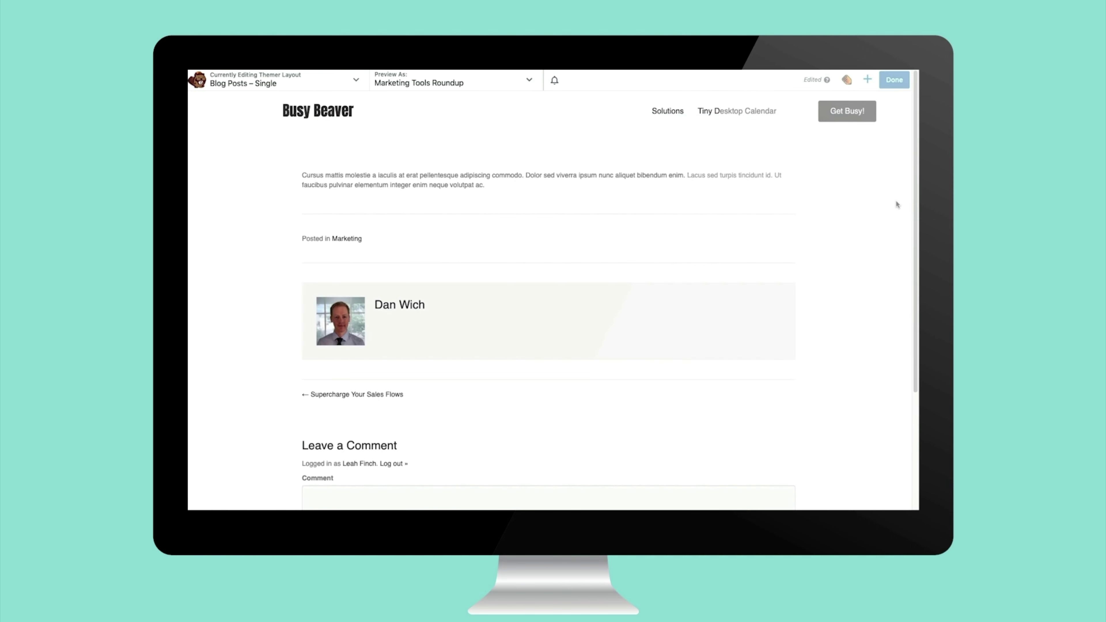
{"action": "left_click", "coordinate": [867, 81]}
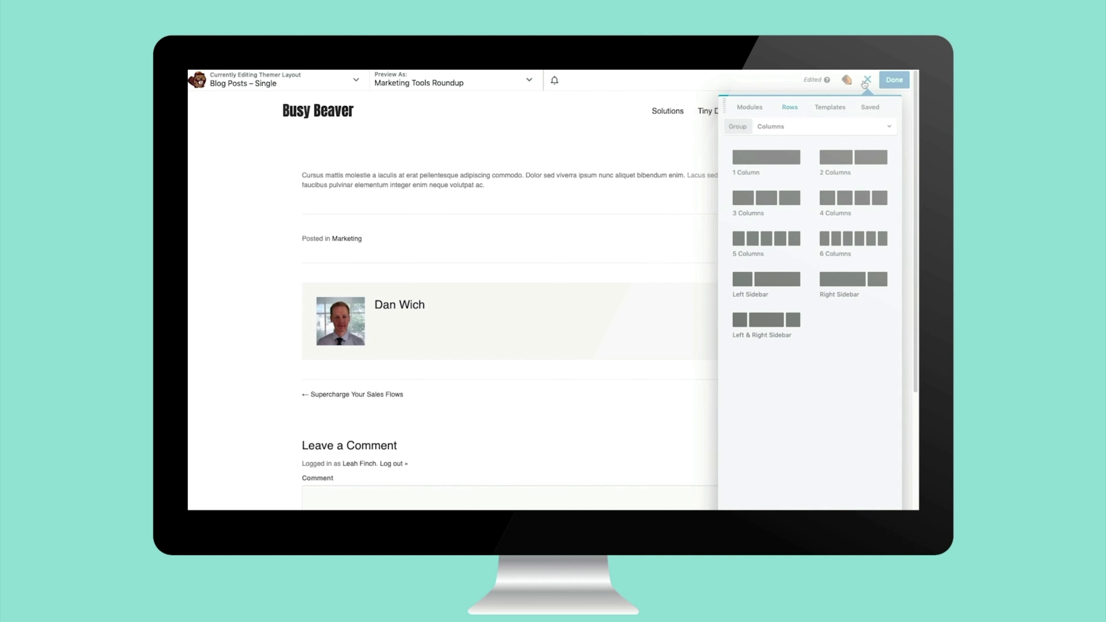
{"action": "left_click", "coordinate": [746, 108]}
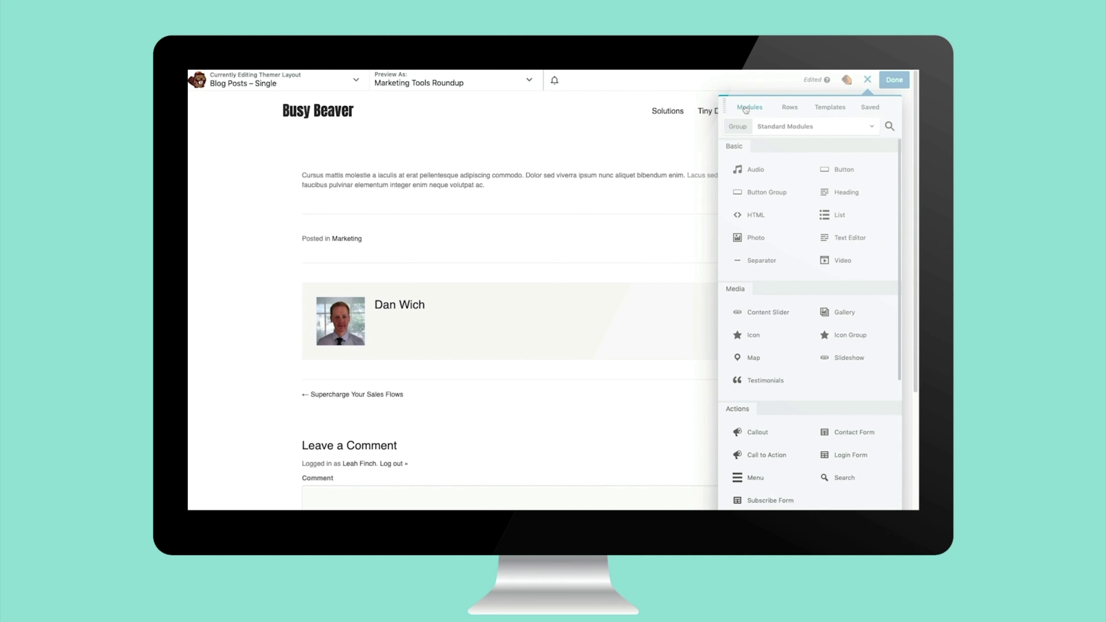
{"action": "left_click_drag", "start_coordinate": [824, 192], "coordinate": [513, 130]}
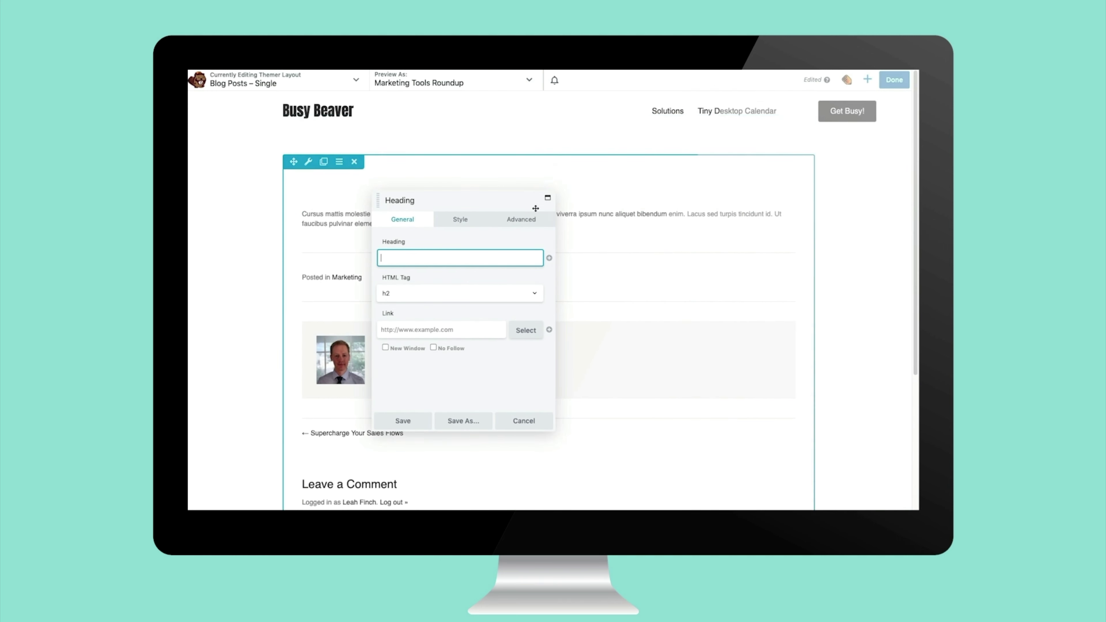
Connect the heading's text to the Post Title field
{"action": "left_click", "coordinate": [550, 259]}
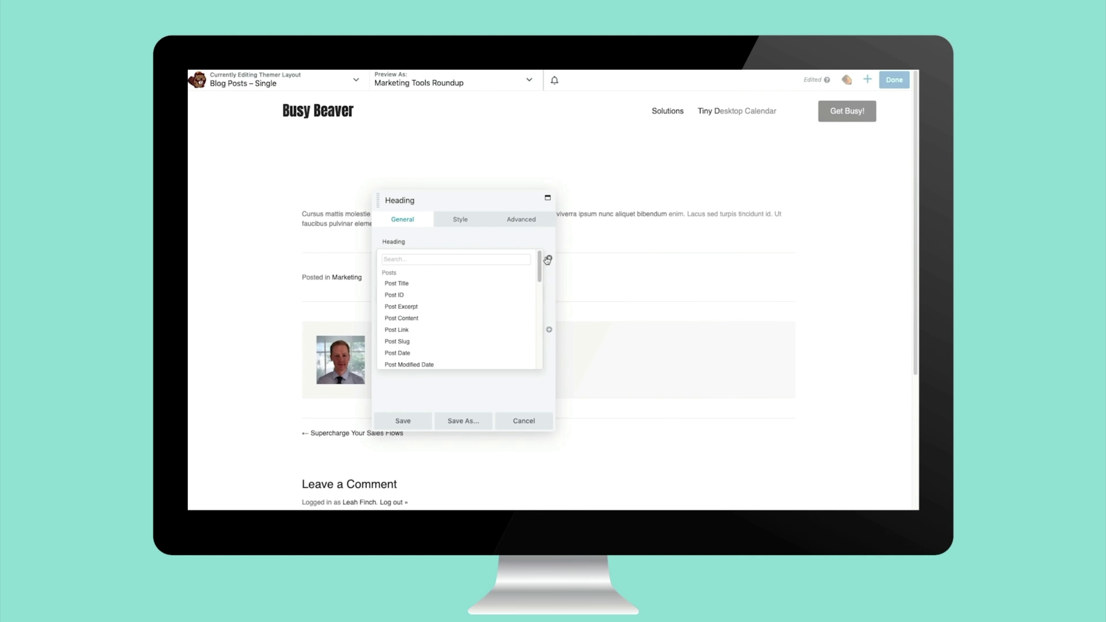
{"action": "mouse_move", "coordinate": [432, 289]}
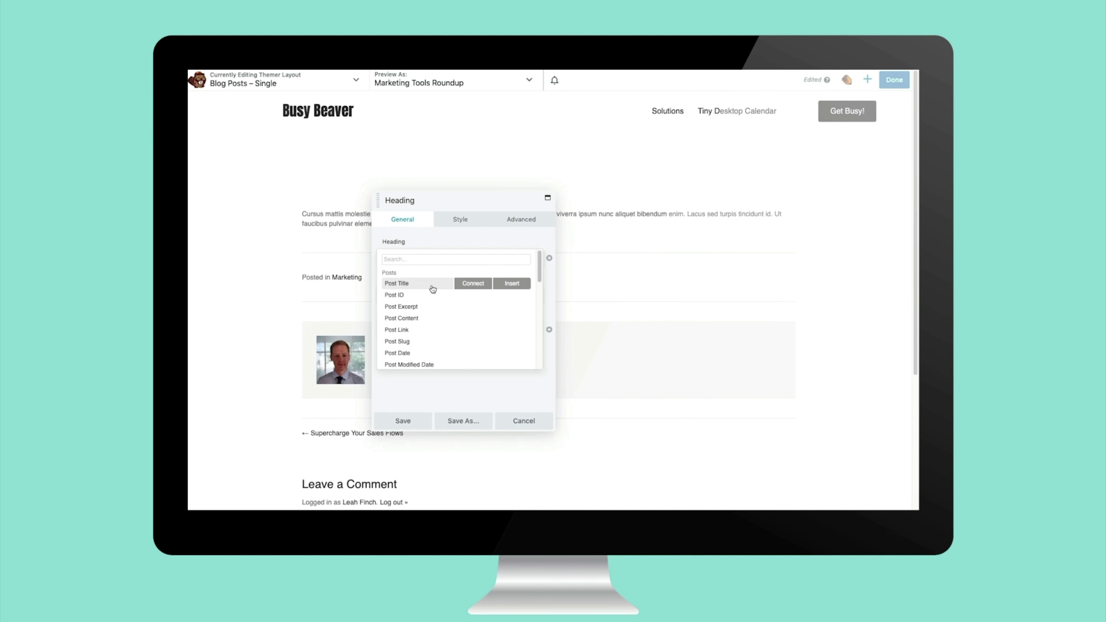
{"action": "left_click", "coordinate": [431, 284]}
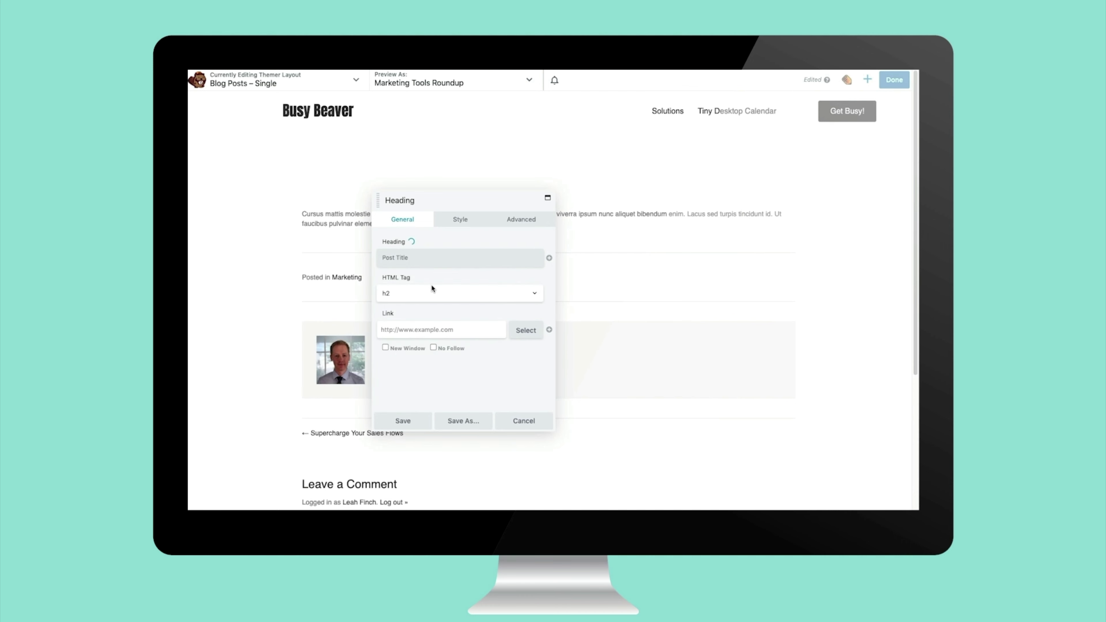
{"action": "left_click", "coordinate": [431, 289]}
{"action": "left_click", "coordinate": [433, 284]}
Center-align the heading text and save the module settings
{"action": "left_click", "coordinate": [459, 220]}
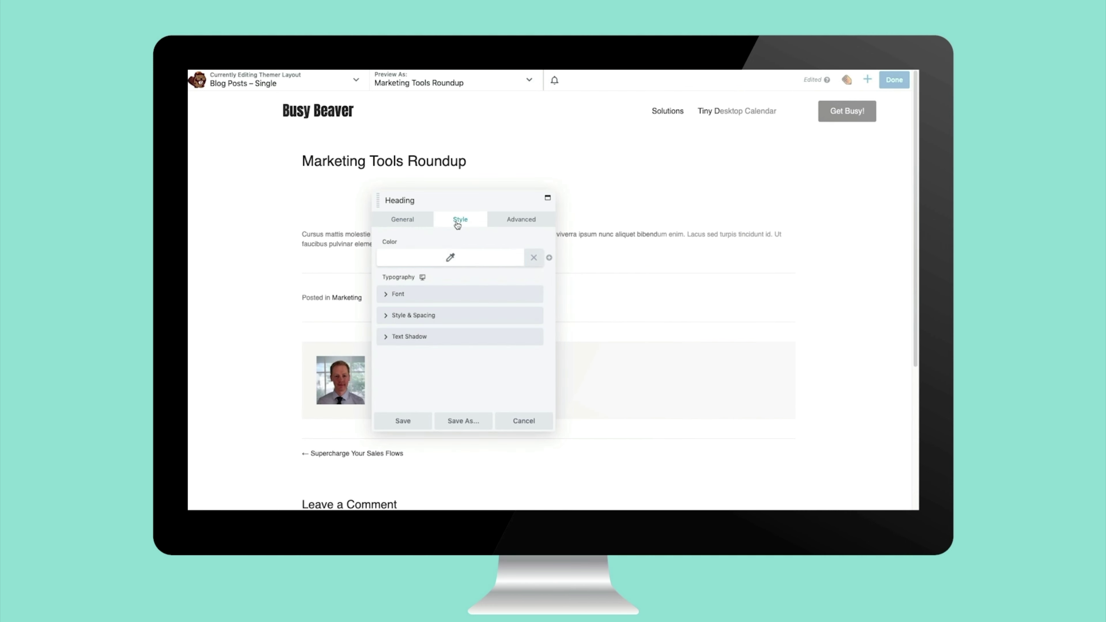
{"action": "left_click", "coordinate": [419, 292]}
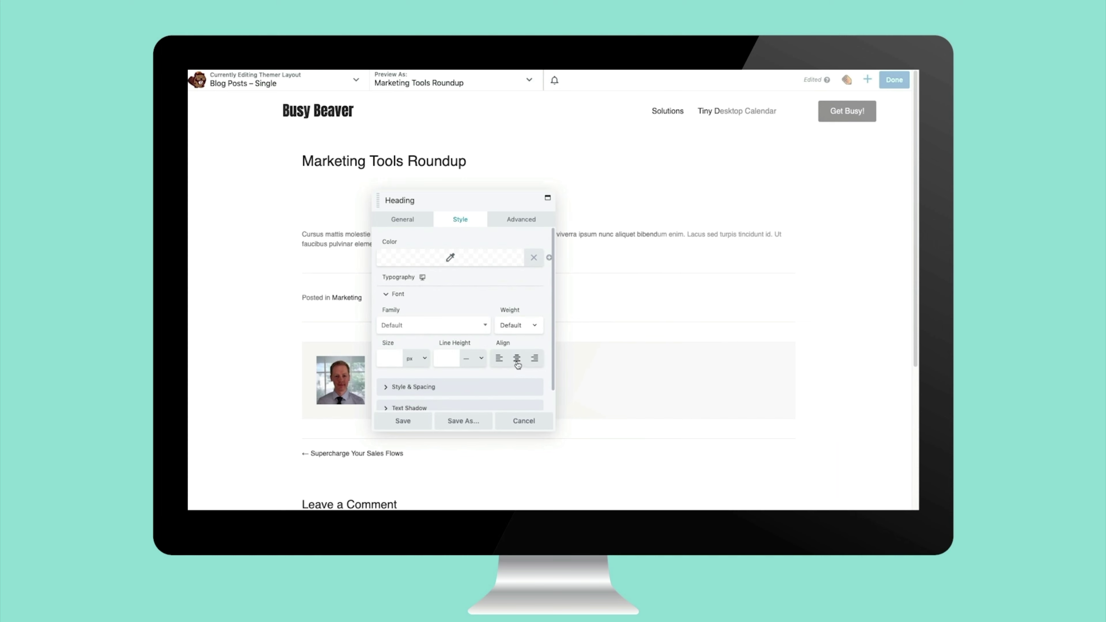
{"action": "left_click", "coordinate": [517, 357]}
{"action": "left_click", "coordinate": [403, 420]}
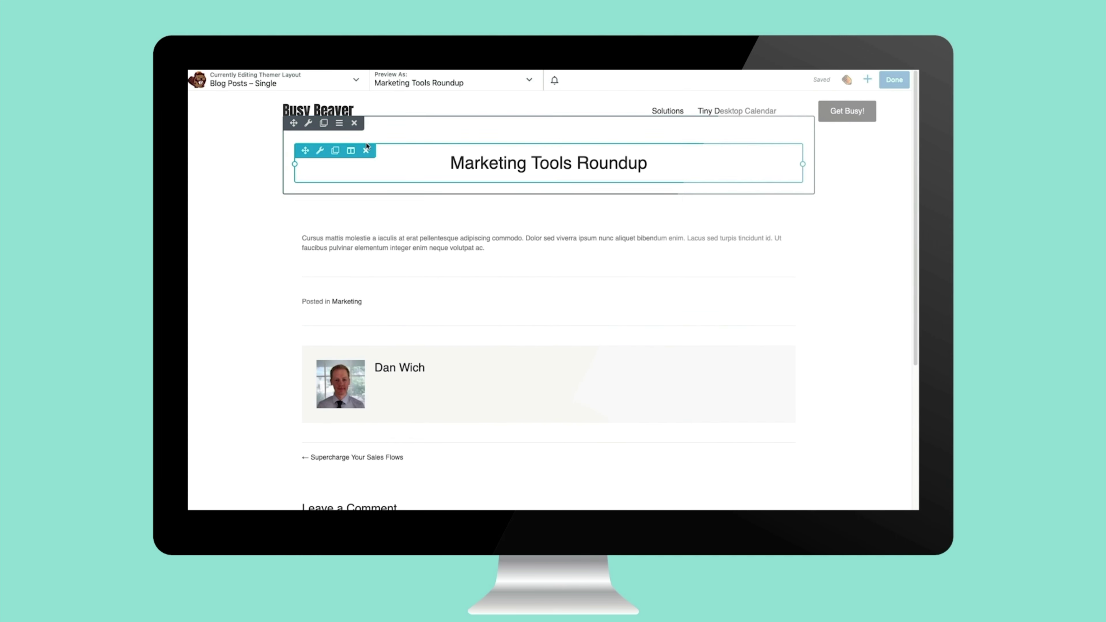
Give the title row a solid border in color 222222, 2 px wide on all sides, and save the row settings
{"action": "left_click", "coordinate": [308, 123]}
{"action": "scroll", "coordinate": [457, 358], "scroll_direction": "down", "scroll_amount": 10}
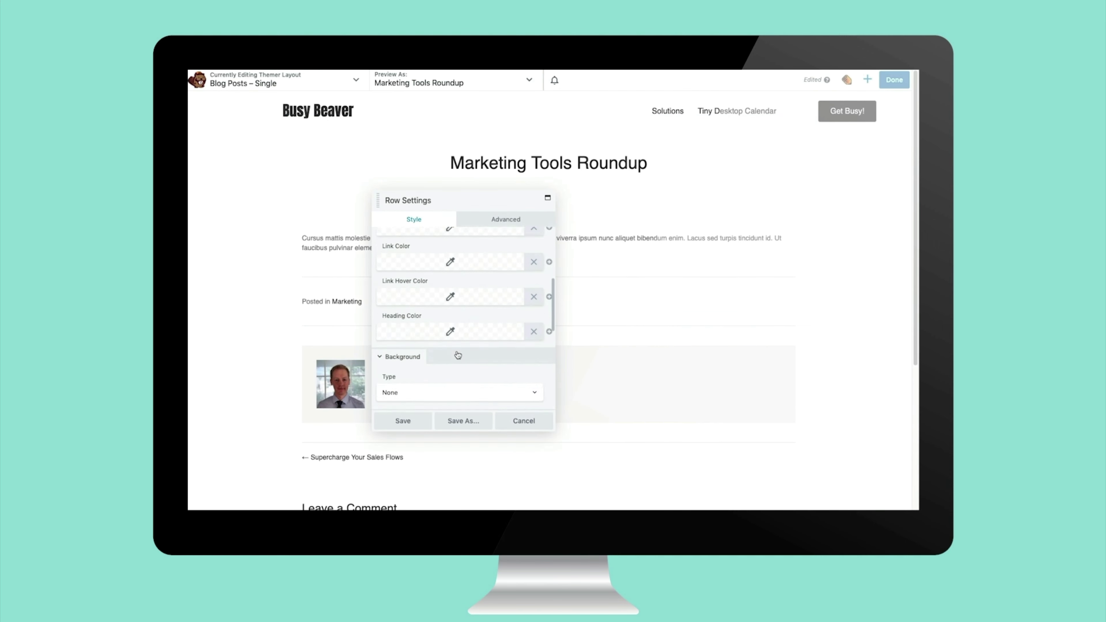
{"action": "scroll", "coordinate": [406, 367], "scroll_direction": "down", "scroll_amount": 3}
{"action": "left_click", "coordinate": [443, 305]}
{"action": "left_click", "coordinate": [419, 321]}
{"action": "left_click", "coordinate": [493, 307]}
{"action": "type", "text": "222222"}
{"action": "left_click", "coordinate": [393, 342]}
{"action": "left_click", "coordinate": [405, 325]}
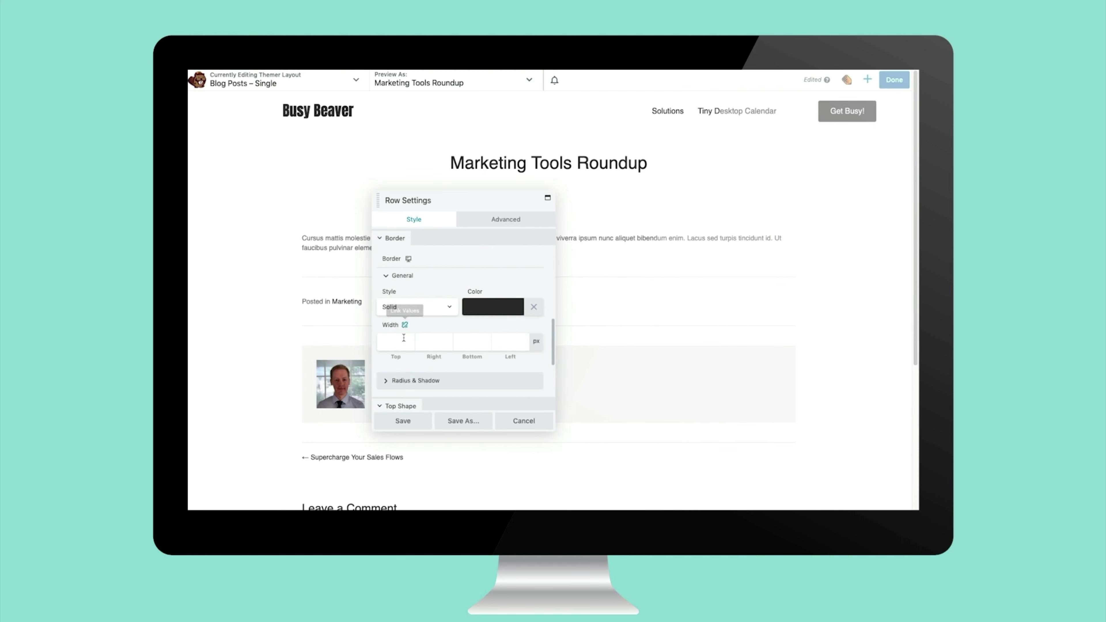
{"action": "type", "text": "2"}
{"action": "left_click", "coordinate": [416, 422]}
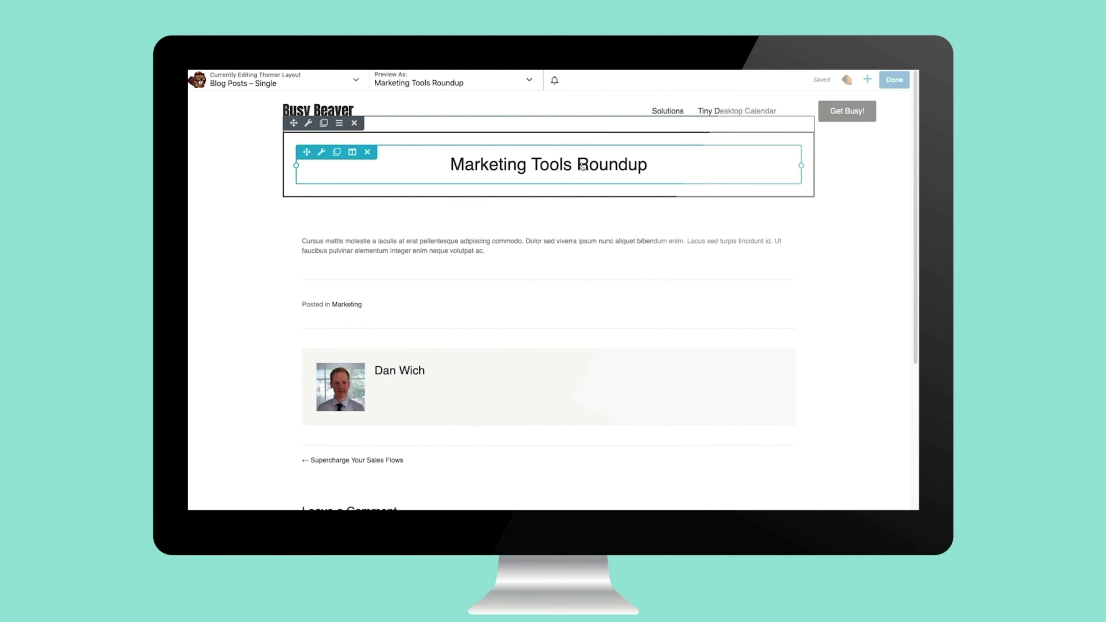
{"action": "left_click", "coordinate": [868, 81]}
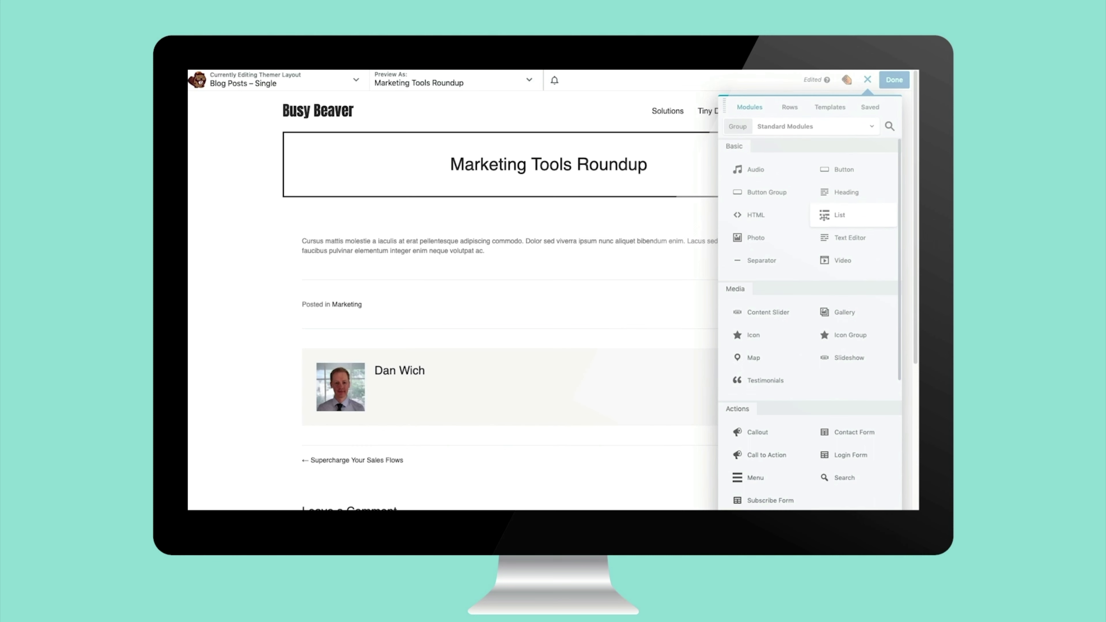
{"action": "left_click_drag", "start_coordinate": [824, 237], "coordinate": [555, 230]}
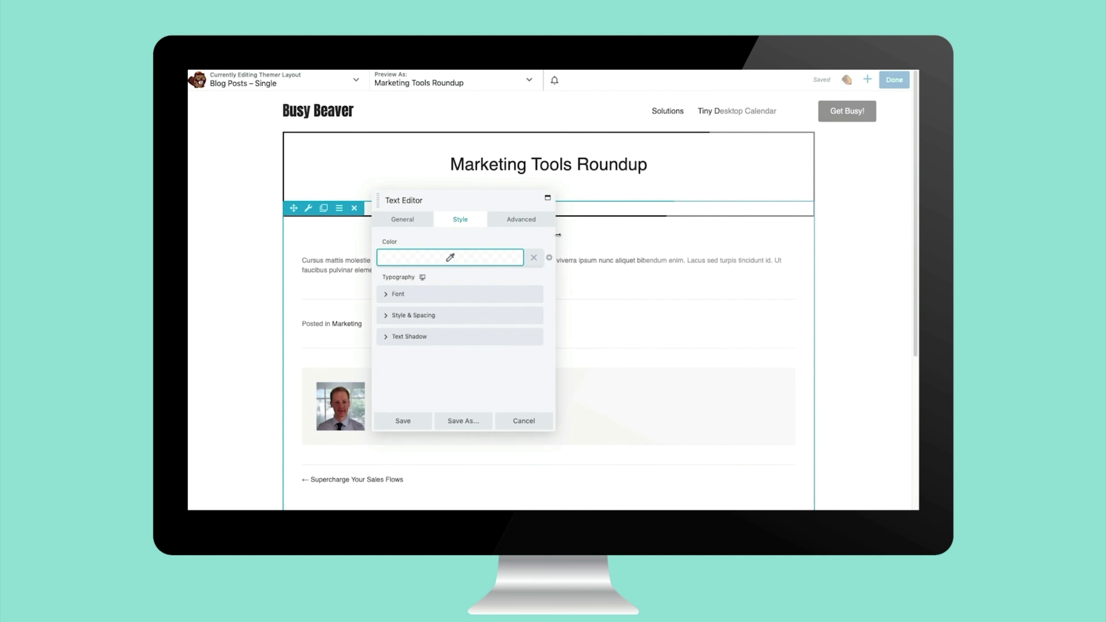
{"action": "left_click", "coordinate": [549, 257]}
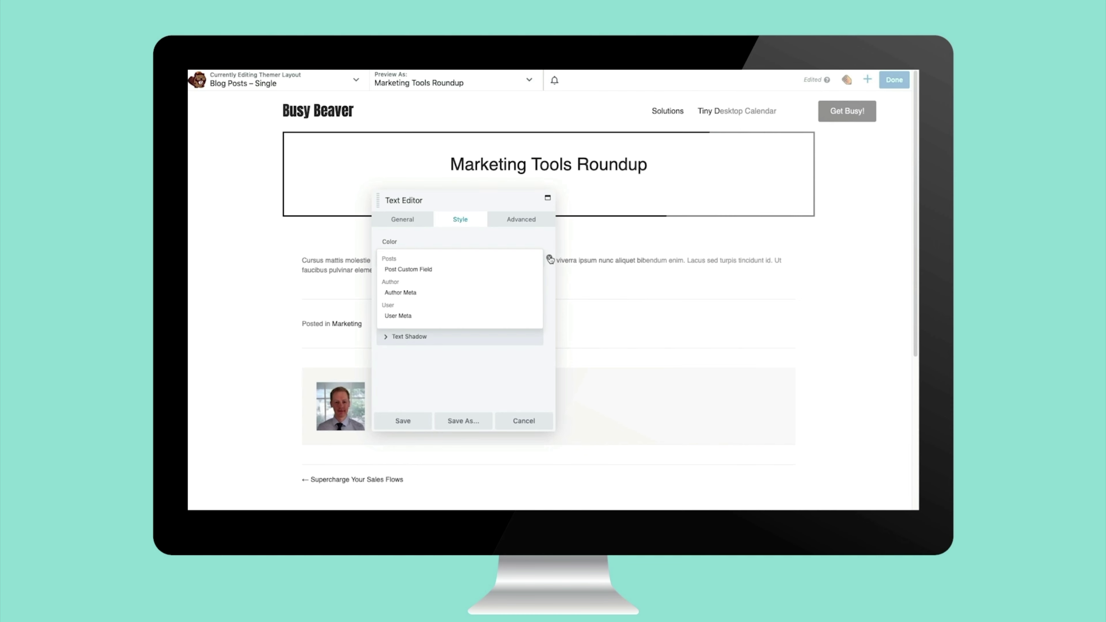
{"action": "left_click", "coordinate": [548, 242]}
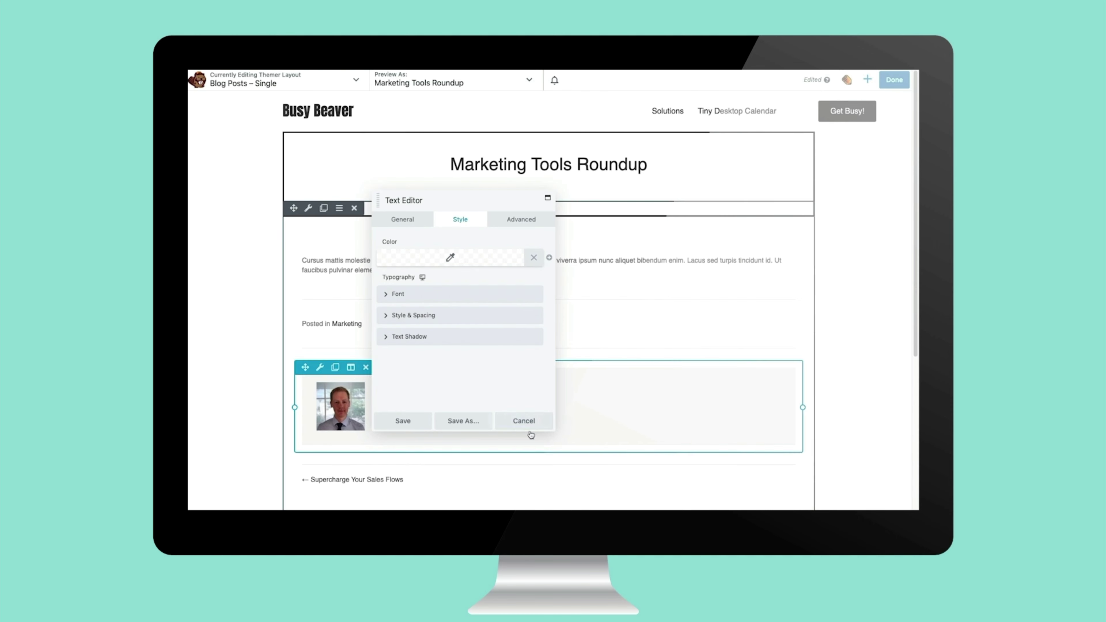
{"action": "left_click", "coordinate": [523, 421]}
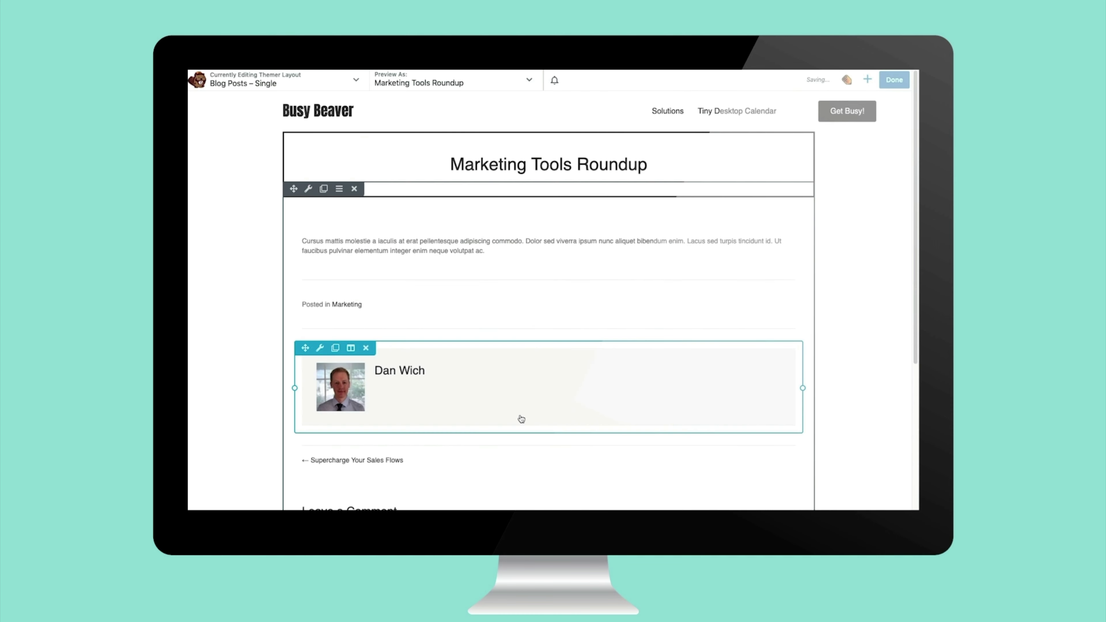
Add the Themer Post Info module below the heading in the title row and center-align it
{"action": "left_click", "coordinate": [867, 79]}
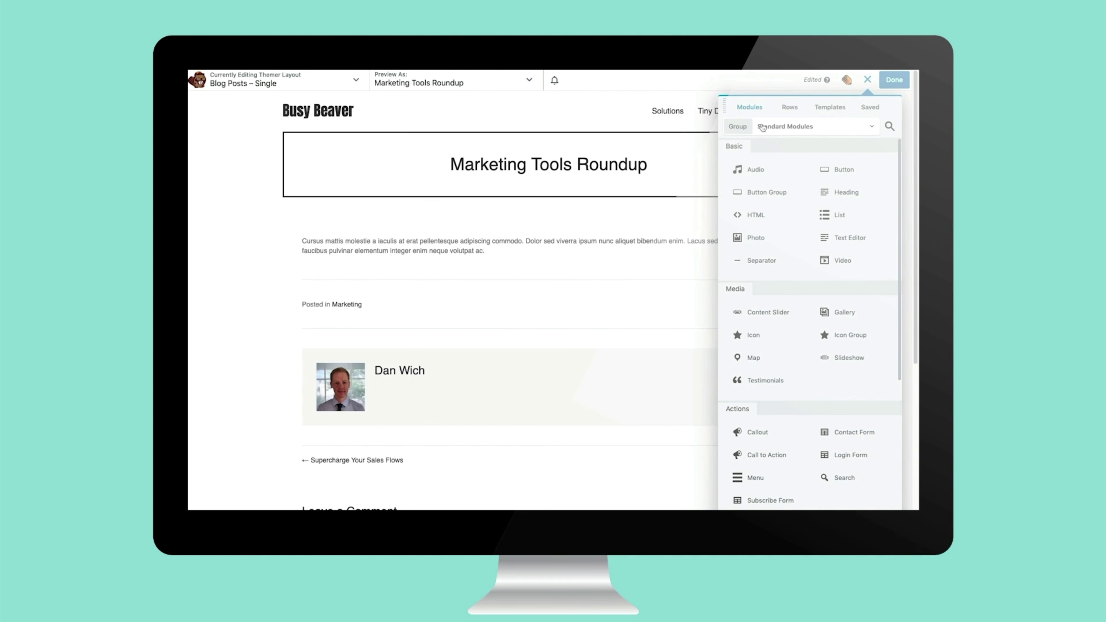
{"action": "left_click", "coordinate": [780, 126]}
{"action": "left_click", "coordinate": [759, 186]}
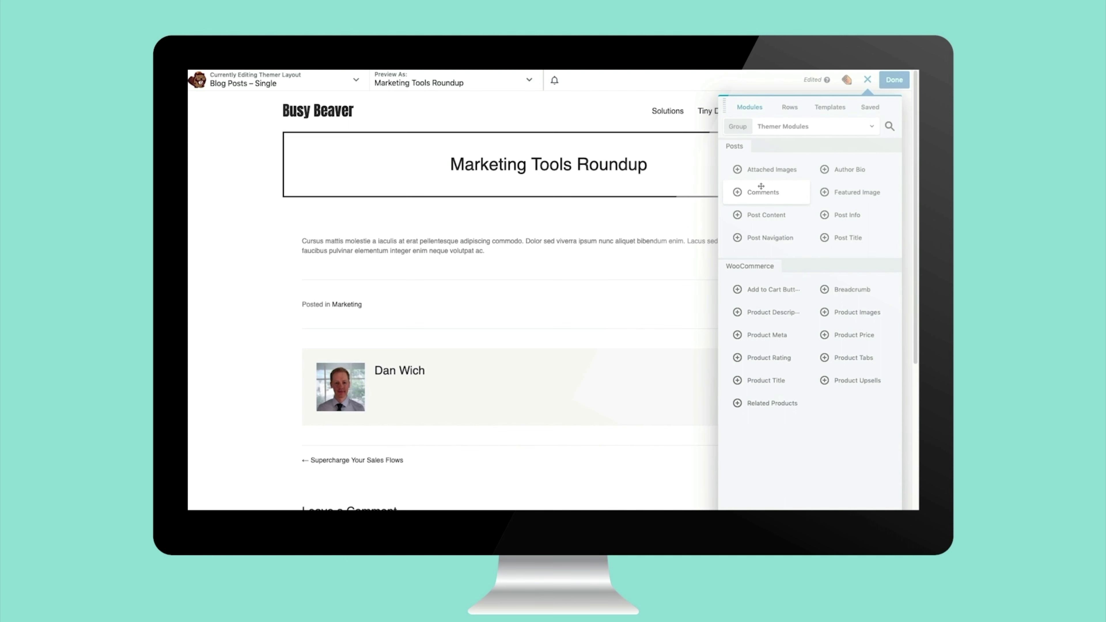
{"action": "left_click_drag", "start_coordinate": [760, 186], "coordinate": [584, 230]}
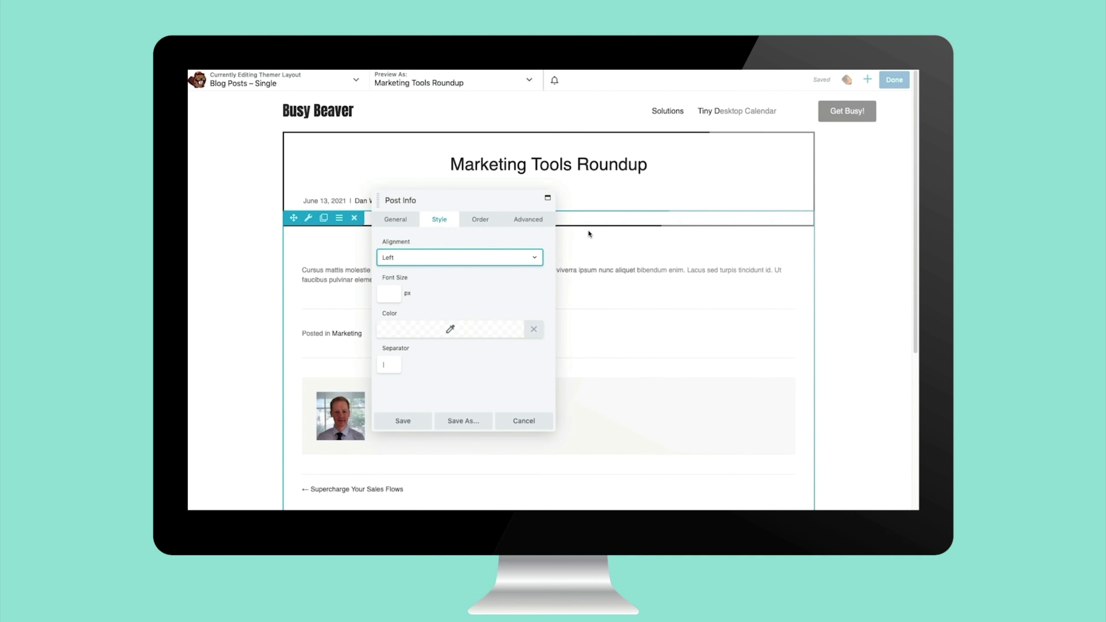
{"action": "left_click", "coordinate": [506, 257]}
{"action": "left_click", "coordinate": [491, 267]}
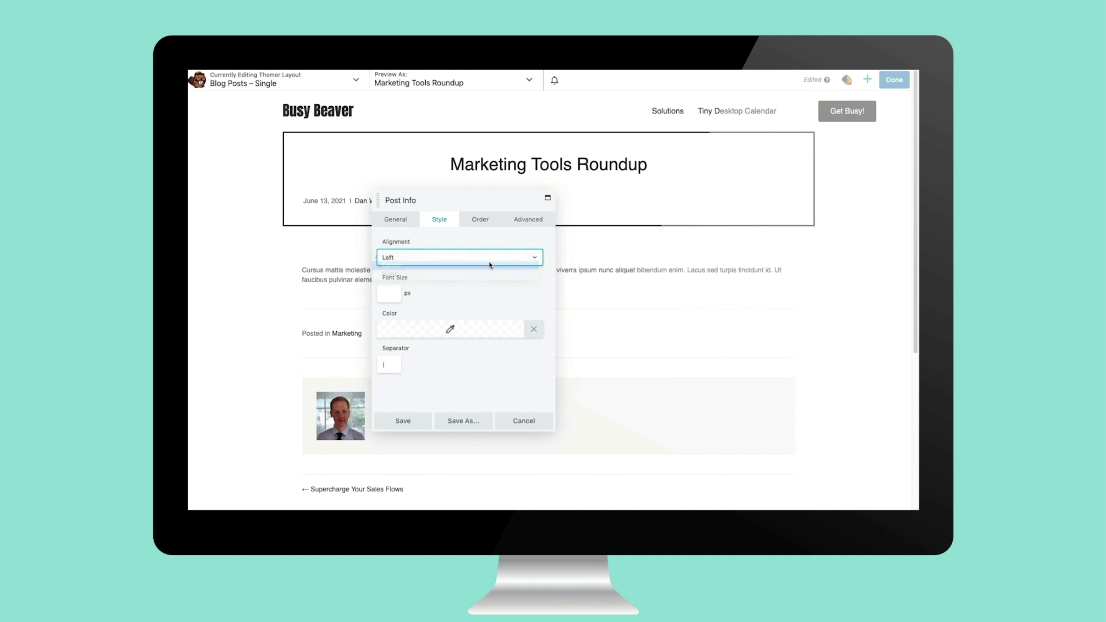
{"action": "left_click_drag", "start_coordinate": [475, 203], "coordinate": [761, 244]}
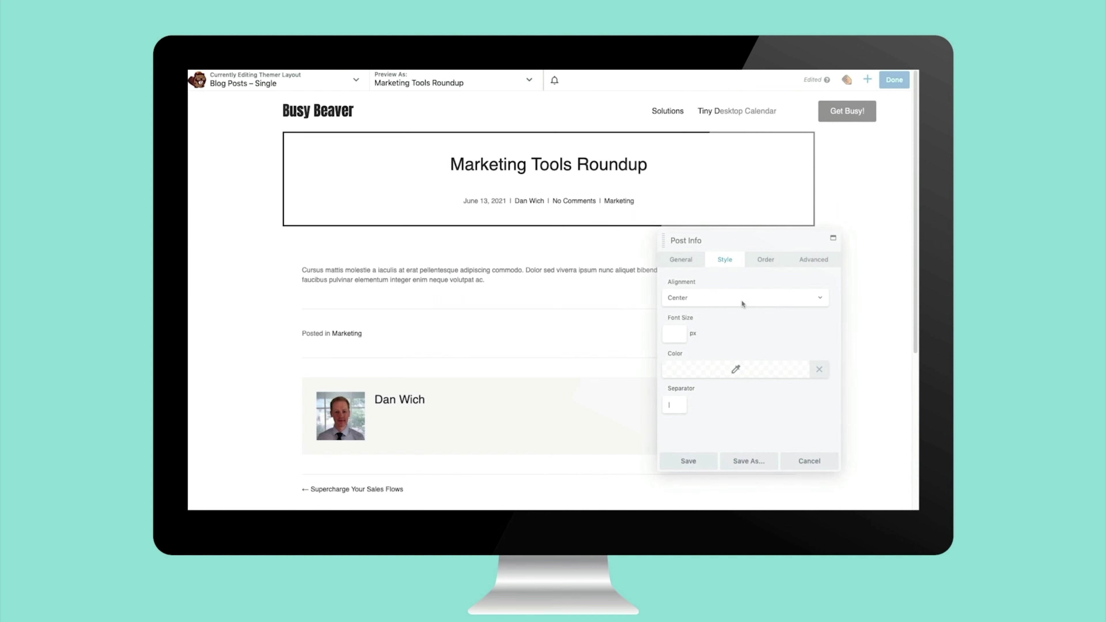
Hide the comments in the Post Info module and save the module settings
{"action": "left_click", "coordinate": [691, 260]}
{"action": "scroll", "coordinate": [716, 339], "scroll_direction": "down", "scroll_amount": 5}
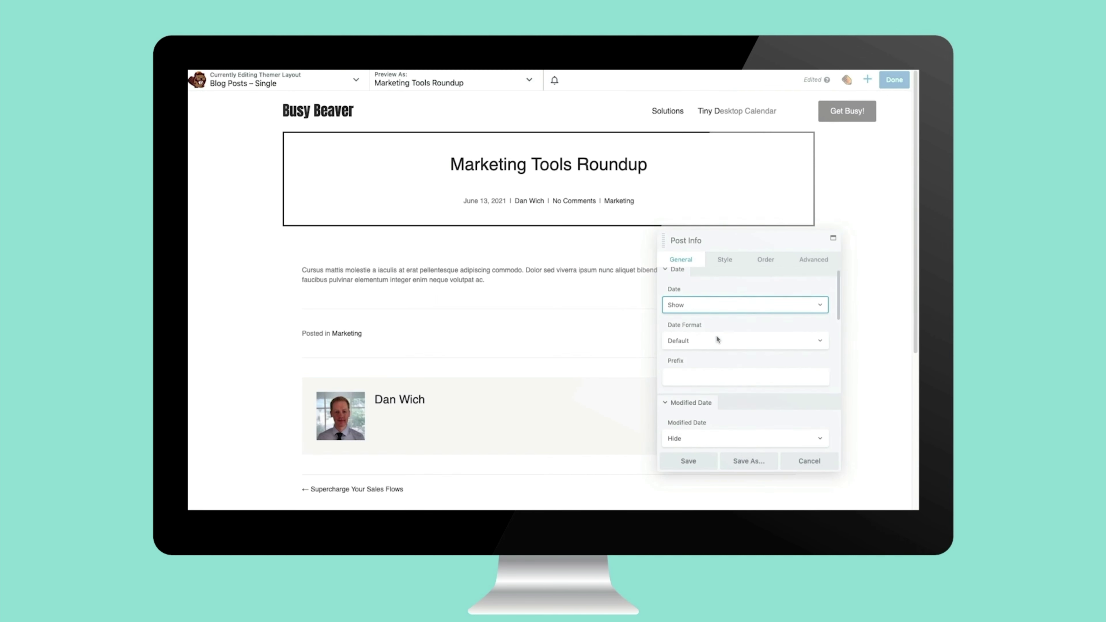
{"action": "scroll", "coordinate": [717, 337], "scroll_direction": "down", "scroll_amount": 5}
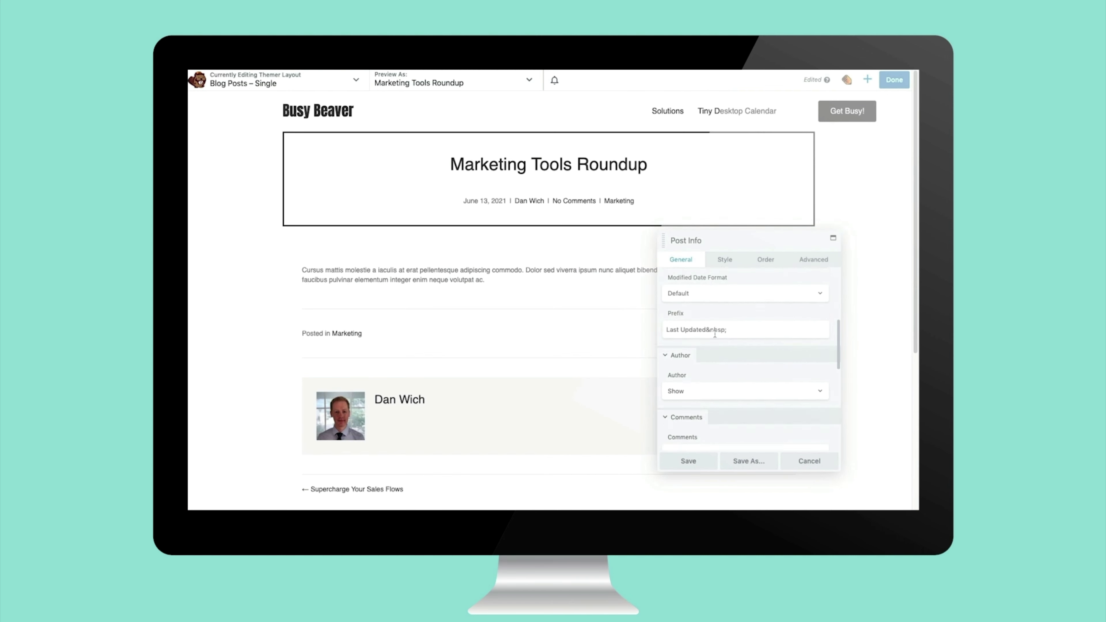
{"action": "left_click", "coordinate": [710, 355]}
{"action": "left_click", "coordinate": [710, 342]}
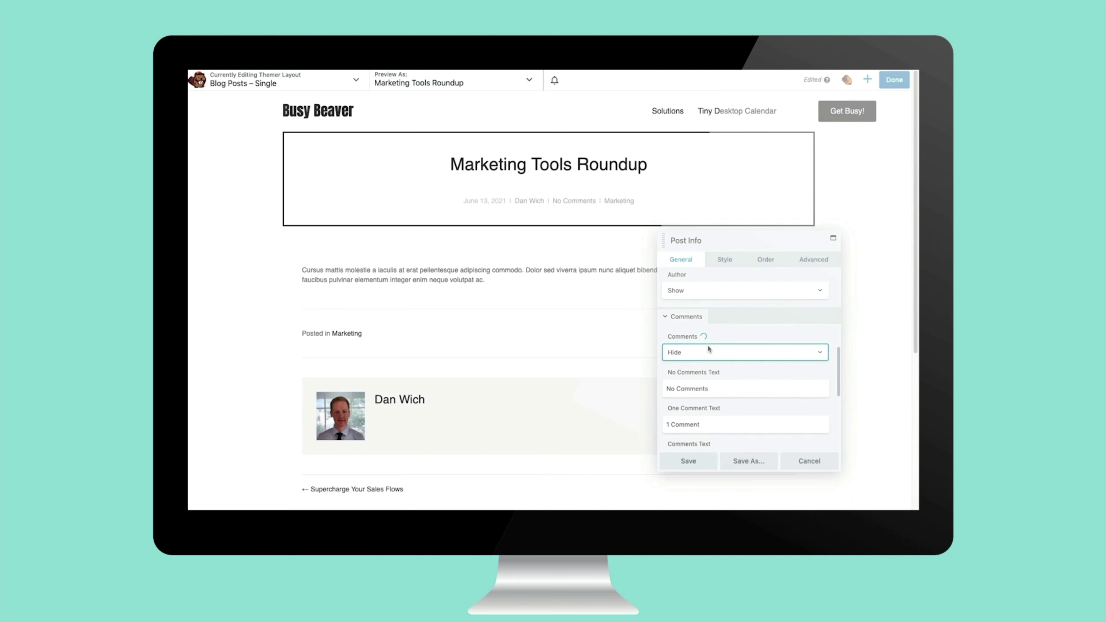
{"action": "left_click", "coordinate": [688, 461]}
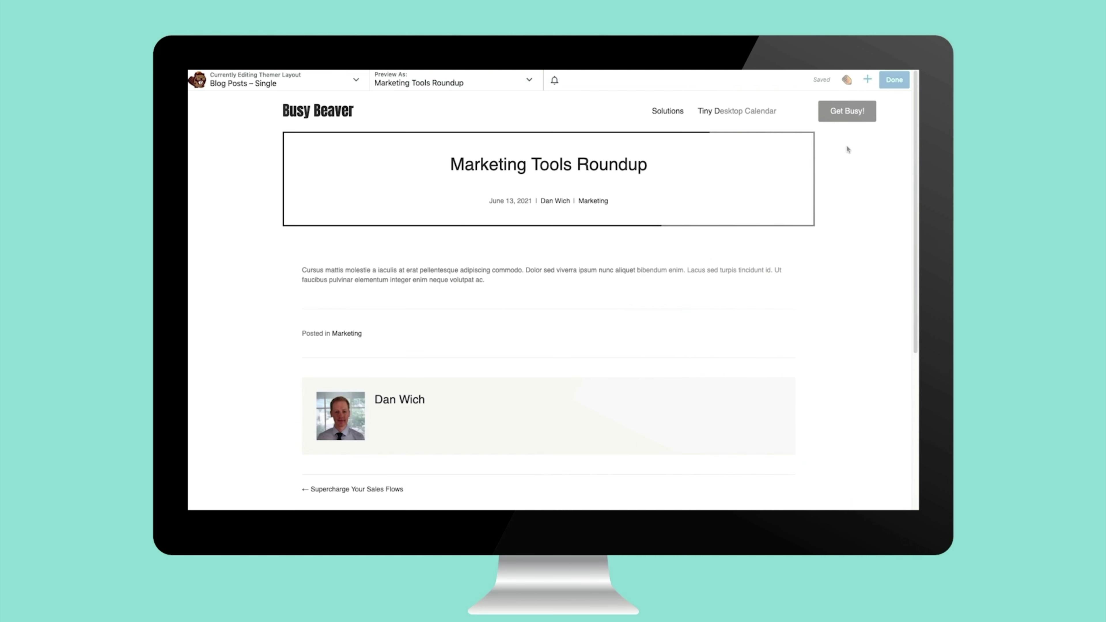
Add a Post Navigation module below the post info in the title row and save it with its default settings
{"action": "left_click", "coordinate": [866, 80]}
{"action": "left_click_drag", "start_coordinate": [770, 238], "coordinate": [583, 256]}
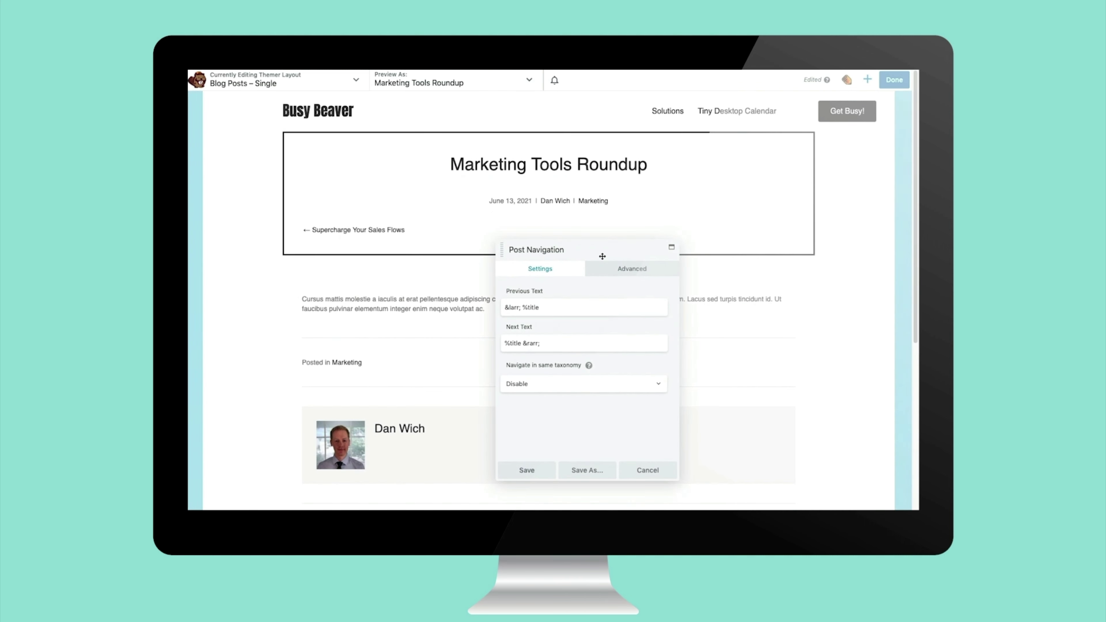
{"action": "left_click", "coordinate": [534, 473]}
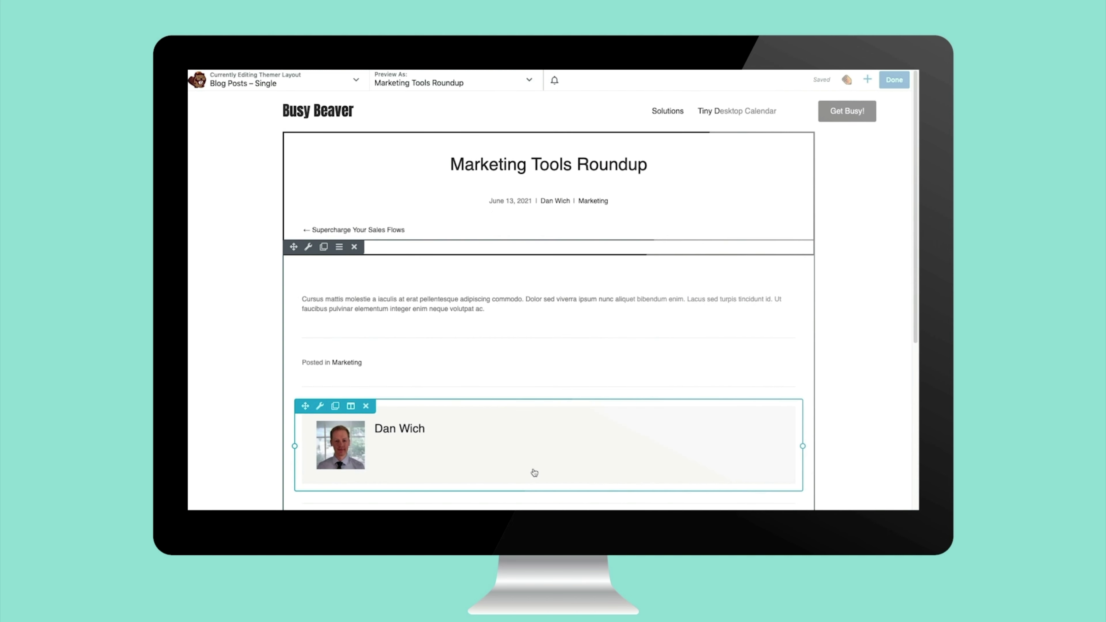
Publish the layout and check it on Supercharge Your Sales Flows and Optimize Your Workflows using the previous-post links
{"action": "left_click", "coordinate": [894, 81]}
{"action": "left_click", "coordinate": [847, 80]}
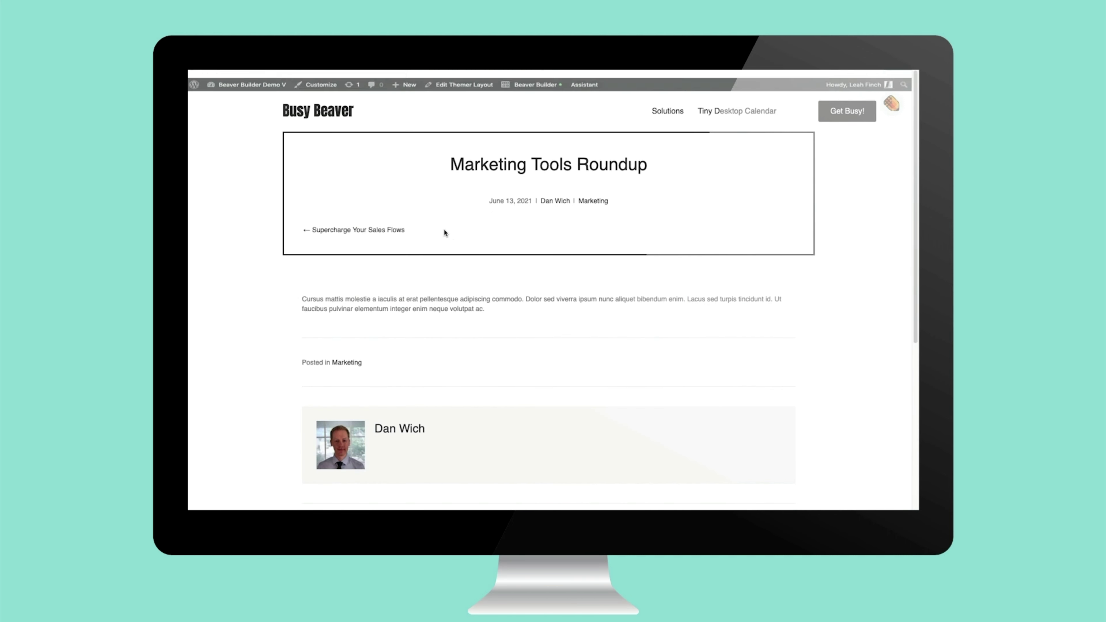
{"action": "left_click", "coordinate": [391, 223]}
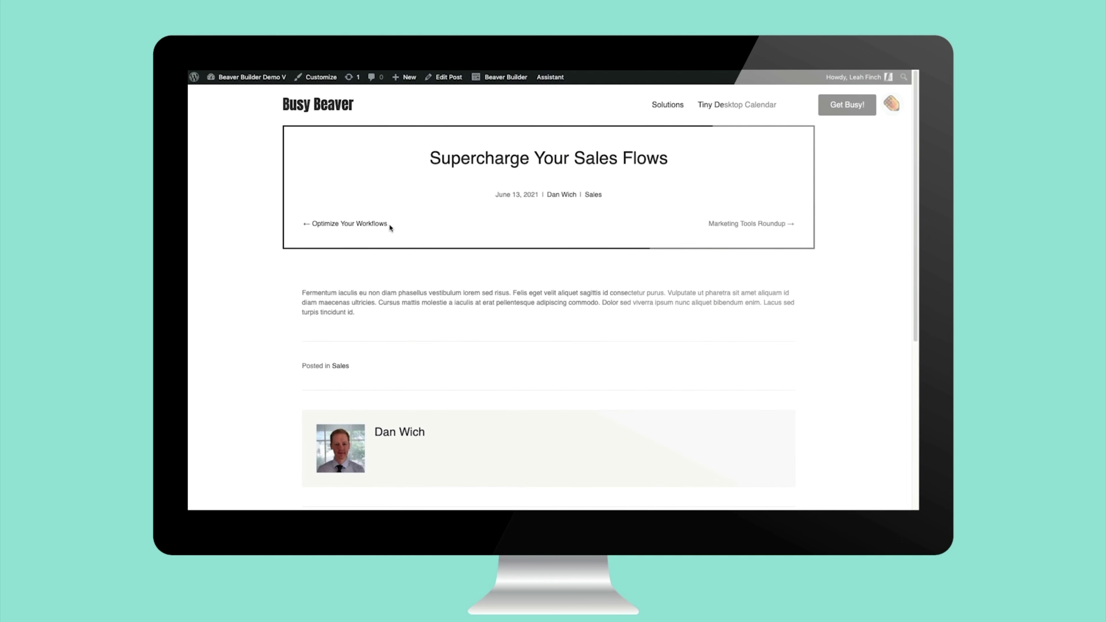
{"action": "left_click", "coordinate": [385, 227]}
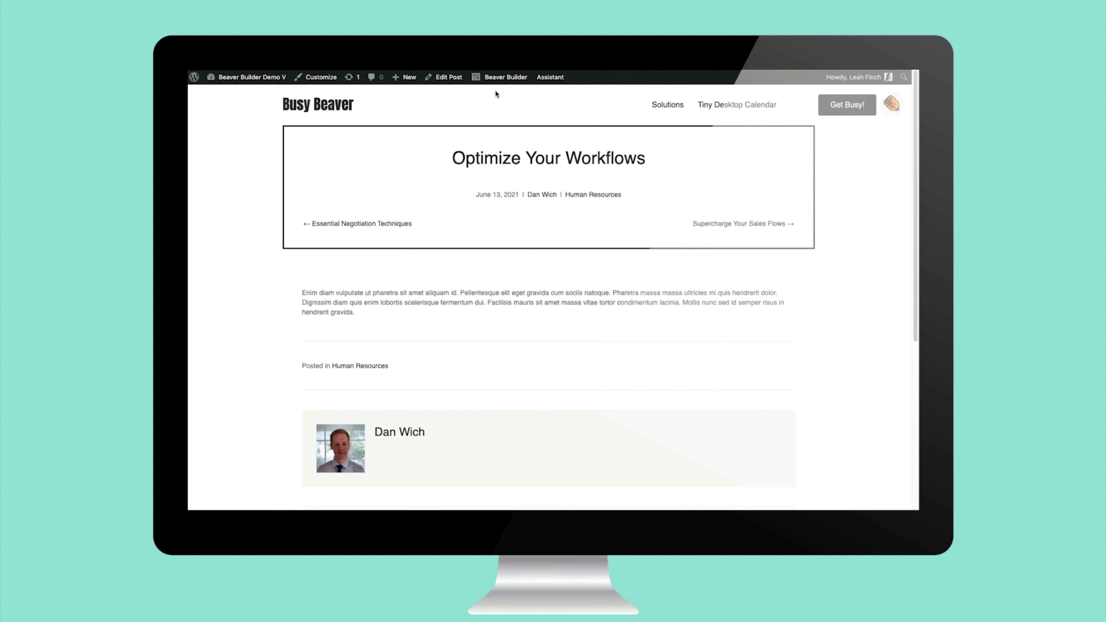
Open the Blog Posts – Single layout in the builder, preview it as the post The Whys and Hows of Drive Growth, and exit
{"action": "mouse_move", "coordinate": [499, 82]}
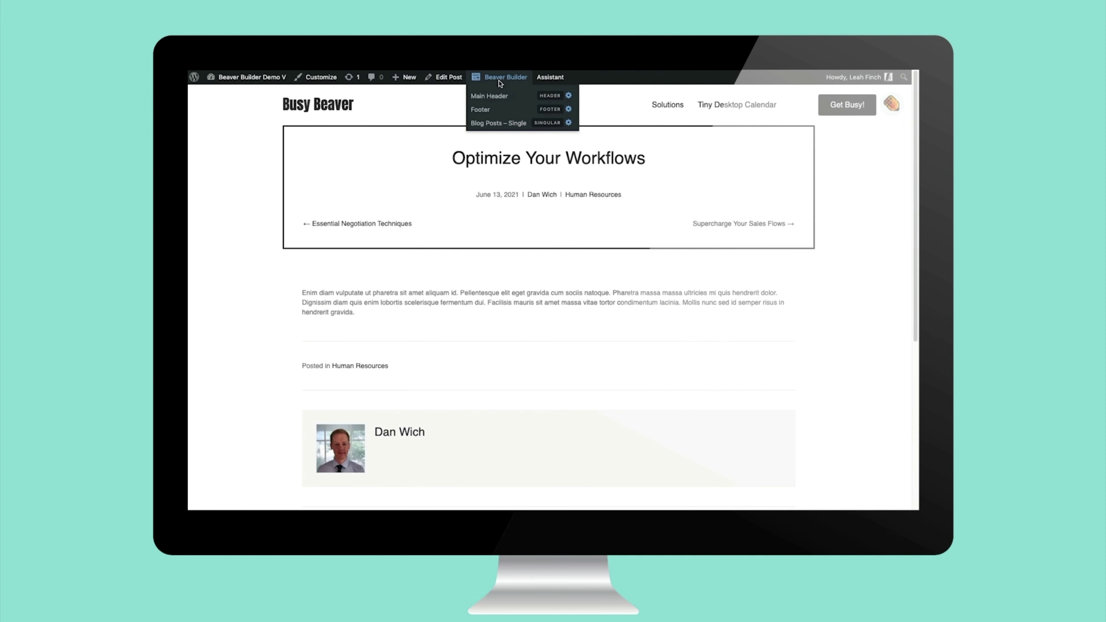
{"action": "left_click", "coordinate": [495, 123]}
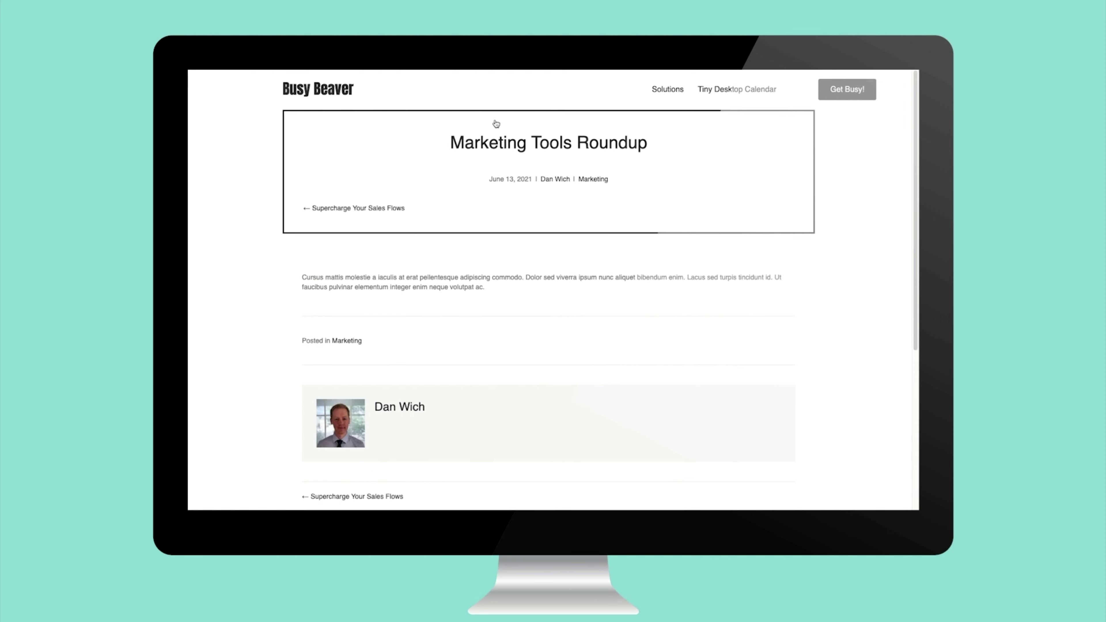
{"action": "left_click", "coordinate": [474, 80]}
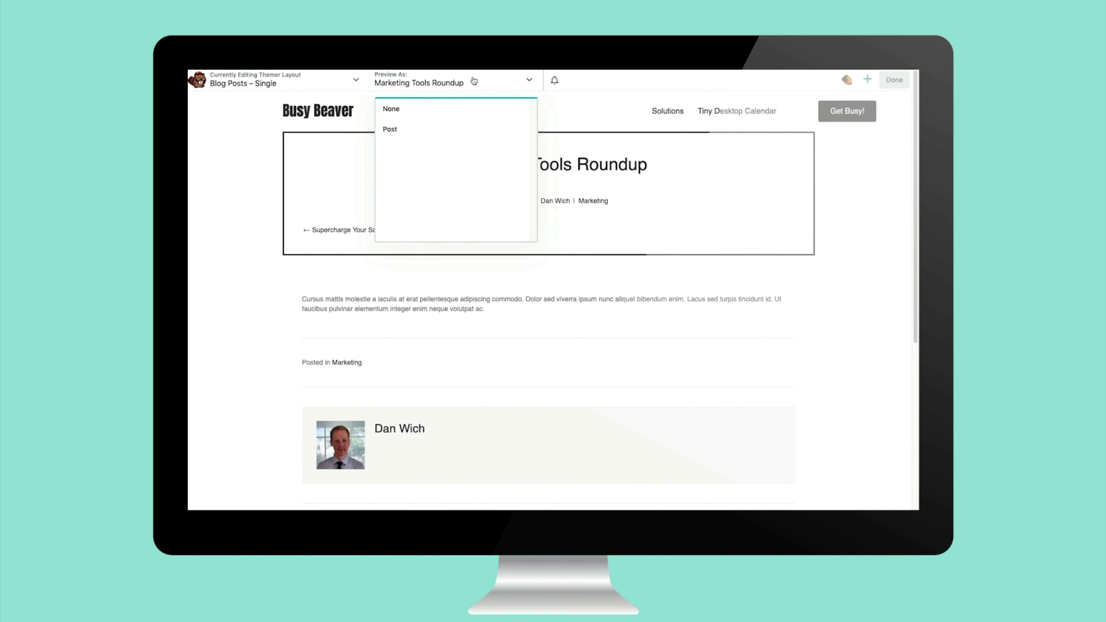
{"action": "left_click", "coordinate": [402, 132]}
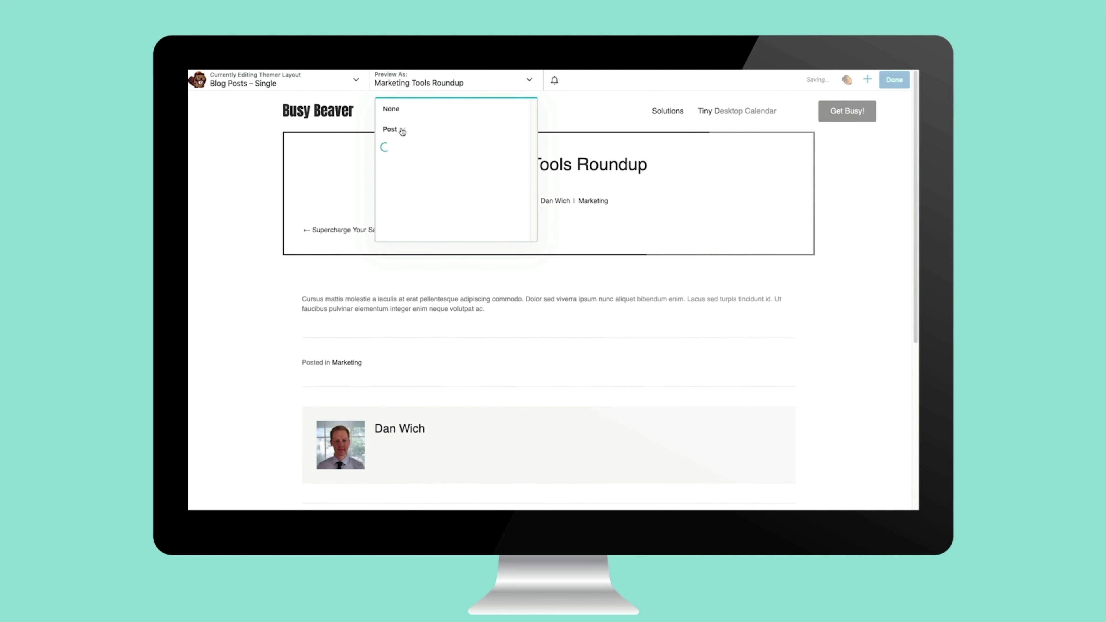
{"action": "left_click", "coordinate": [442, 256]}
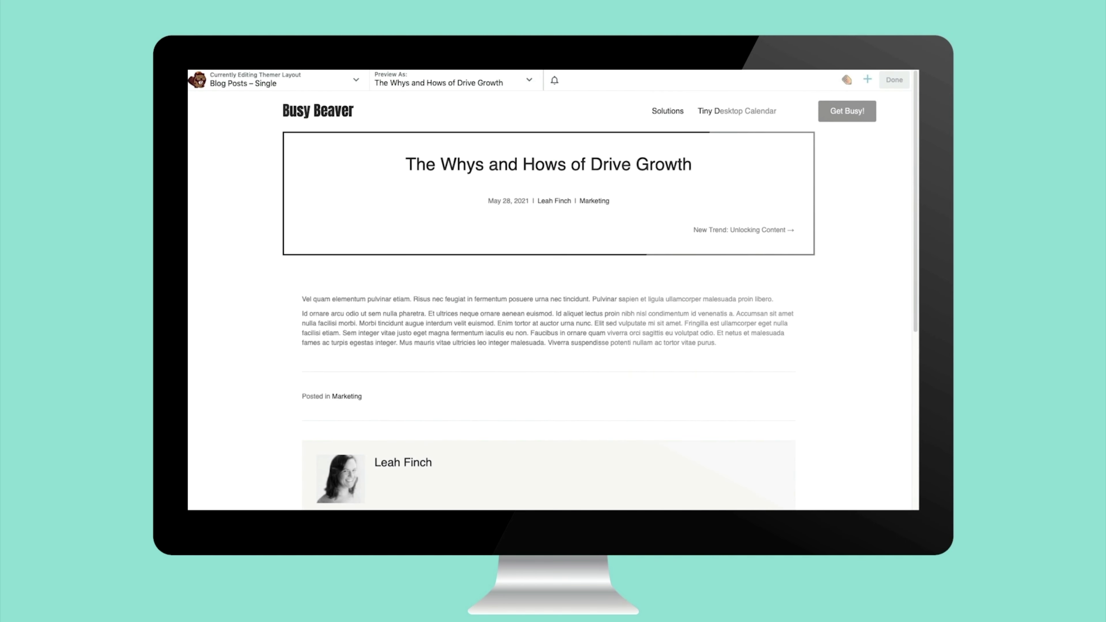
{"action": "left_click", "coordinate": [894, 80]}
{"action": "mouse_move", "coordinate": [845, 108]}
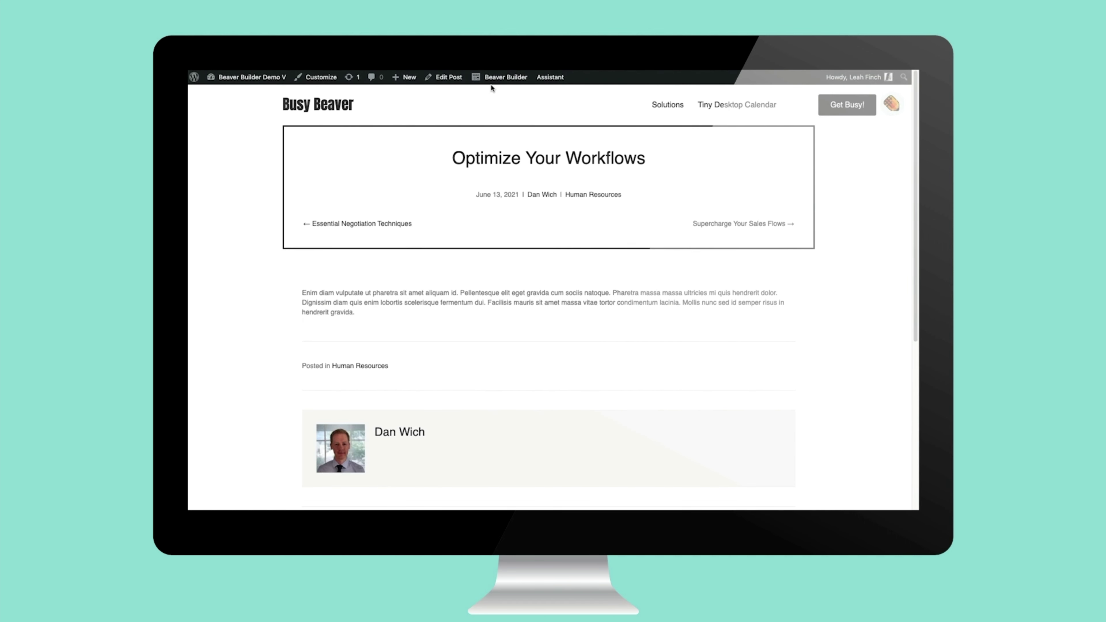
Reopen the Blog Posts – Single layout in the builder and delete the Posted in module below the content area
{"action": "mouse_move", "coordinate": [495, 80]}
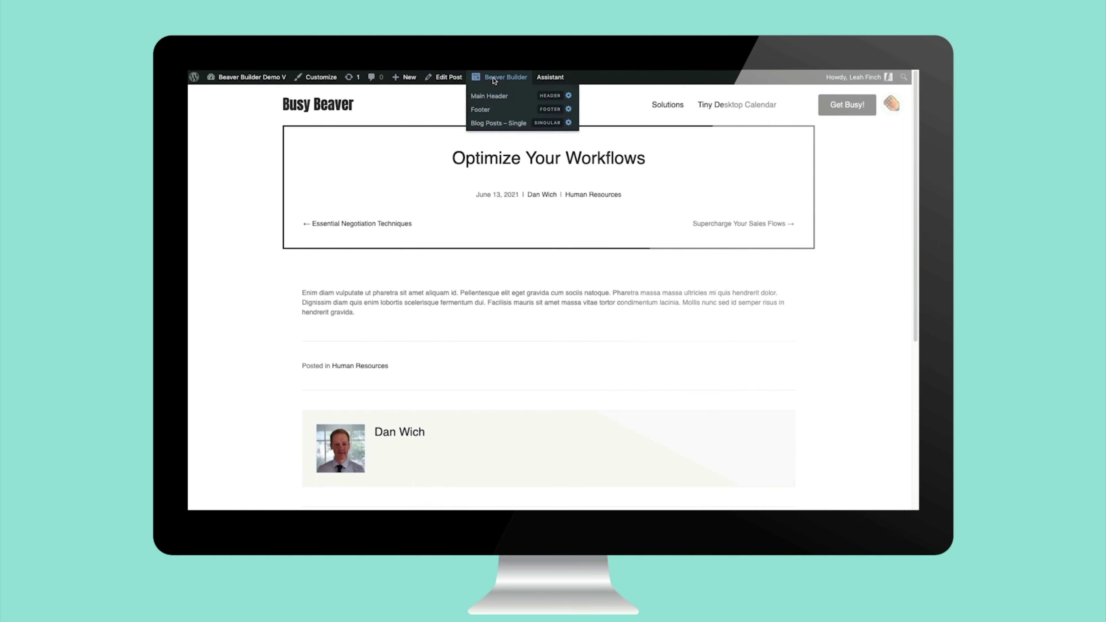
{"action": "left_click", "coordinate": [499, 124]}
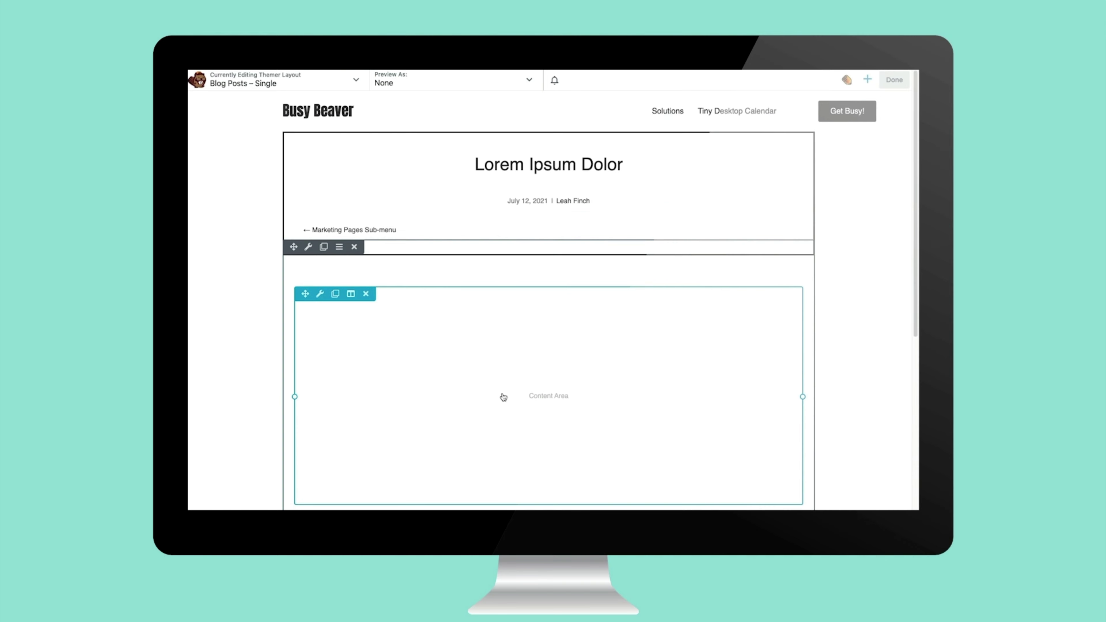
{"action": "scroll", "coordinate": [506, 405], "scroll_direction": "down", "scroll_amount": 3}
{"action": "scroll", "coordinate": [506, 405], "scroll_direction": "down", "scroll_amount": 4}
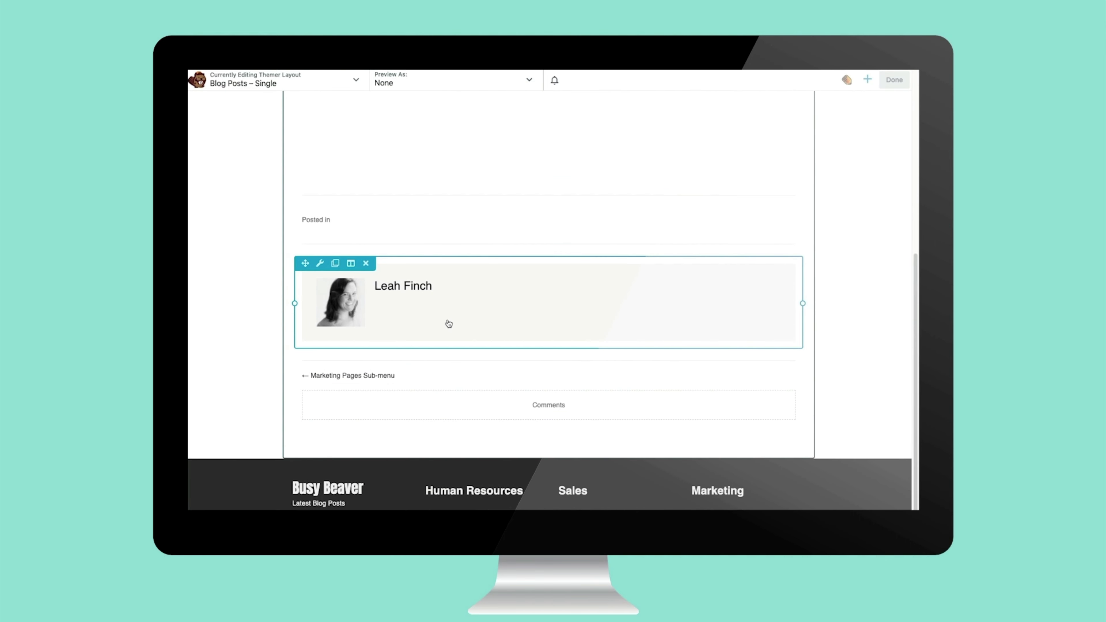
{"action": "scroll", "coordinate": [448, 324], "scroll_direction": "up", "scroll_amount": 8}
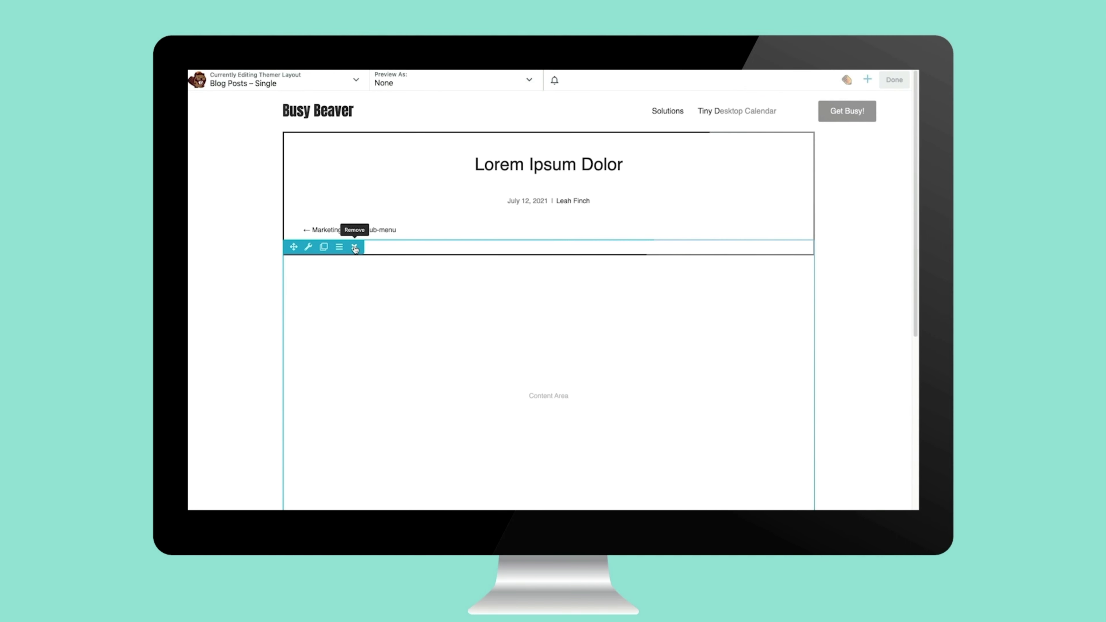
{"action": "scroll", "coordinate": [378, 405], "scroll_direction": "down", "scroll_amount": 5}
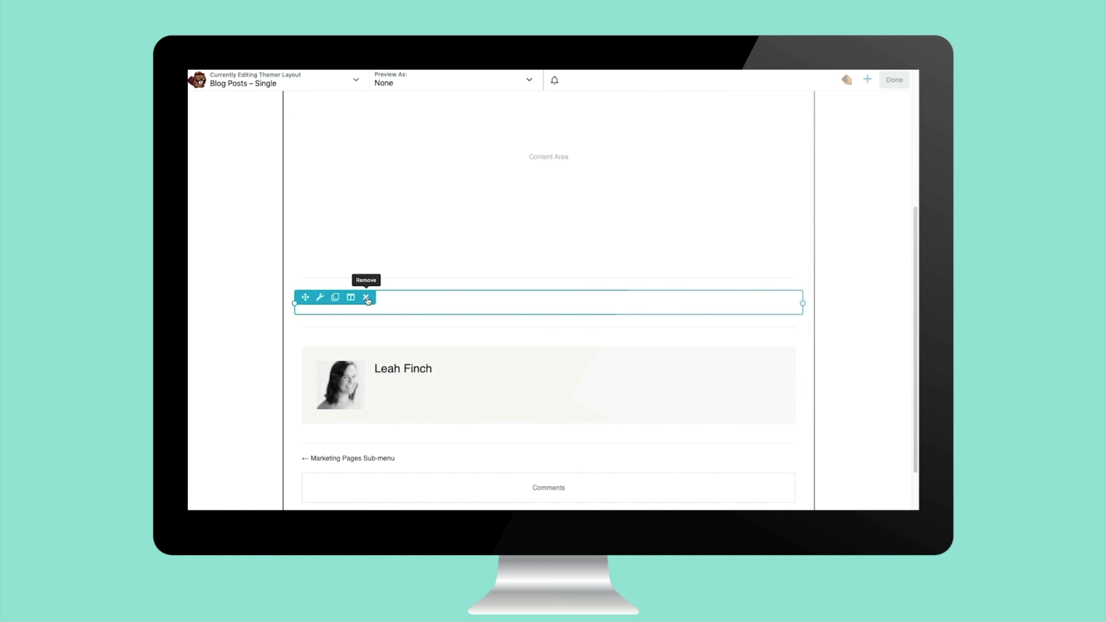
{"action": "left_click", "coordinate": [366, 298]}
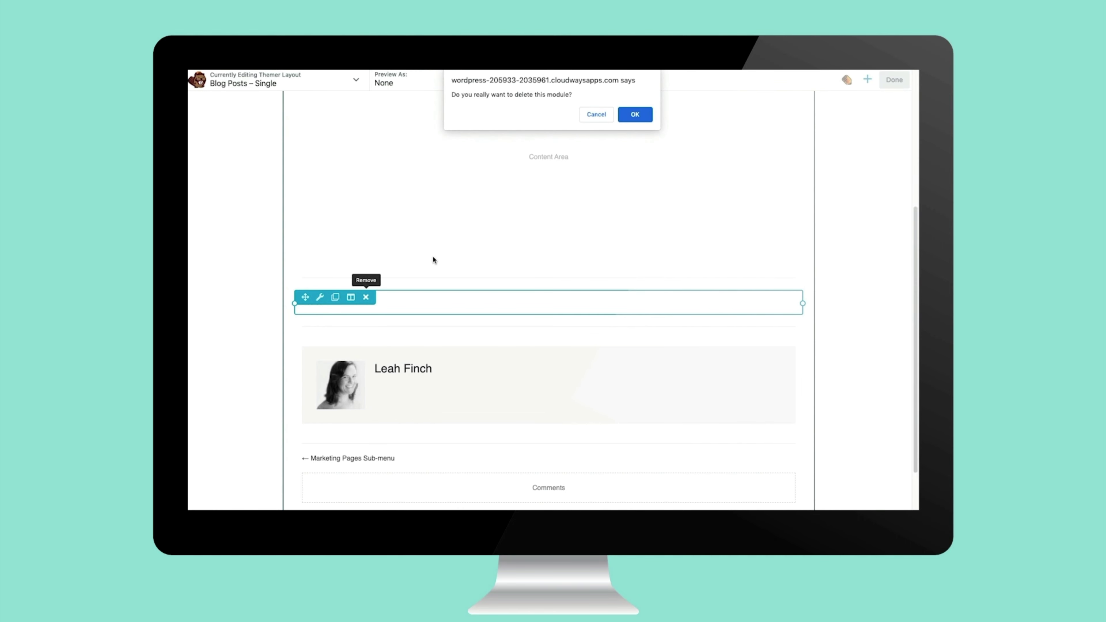
{"action": "left_click", "coordinate": [634, 115]}
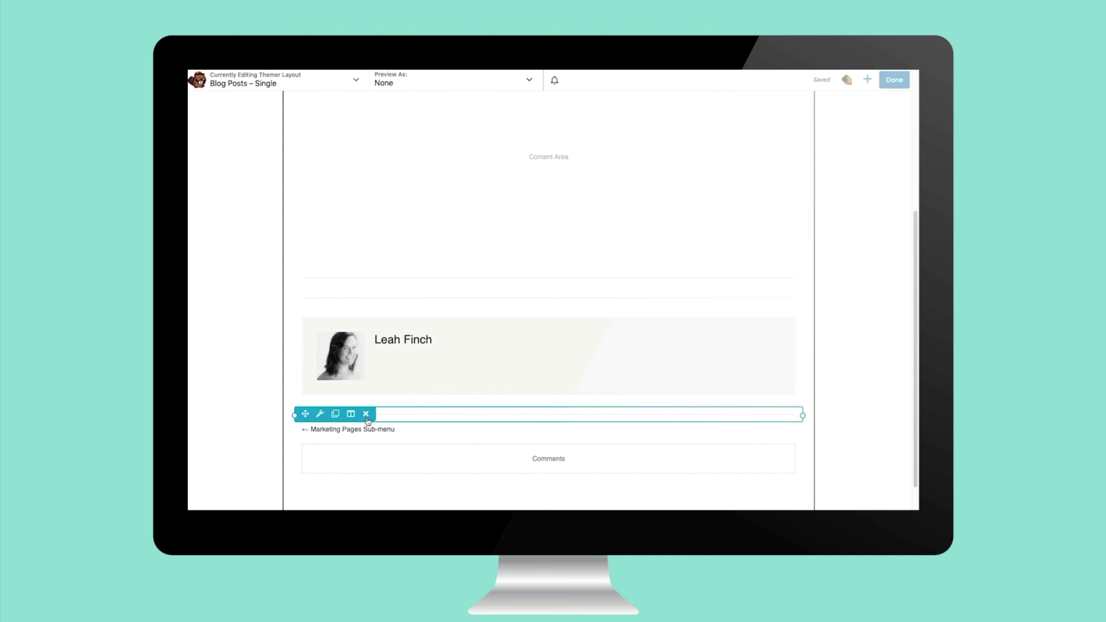
Delete the empty post info, post navigation and comments modules below the author box
{"action": "left_click", "coordinate": [366, 414]}
{"action": "left_click", "coordinate": [634, 114]}
{"action": "left_click", "coordinate": [366, 414]}
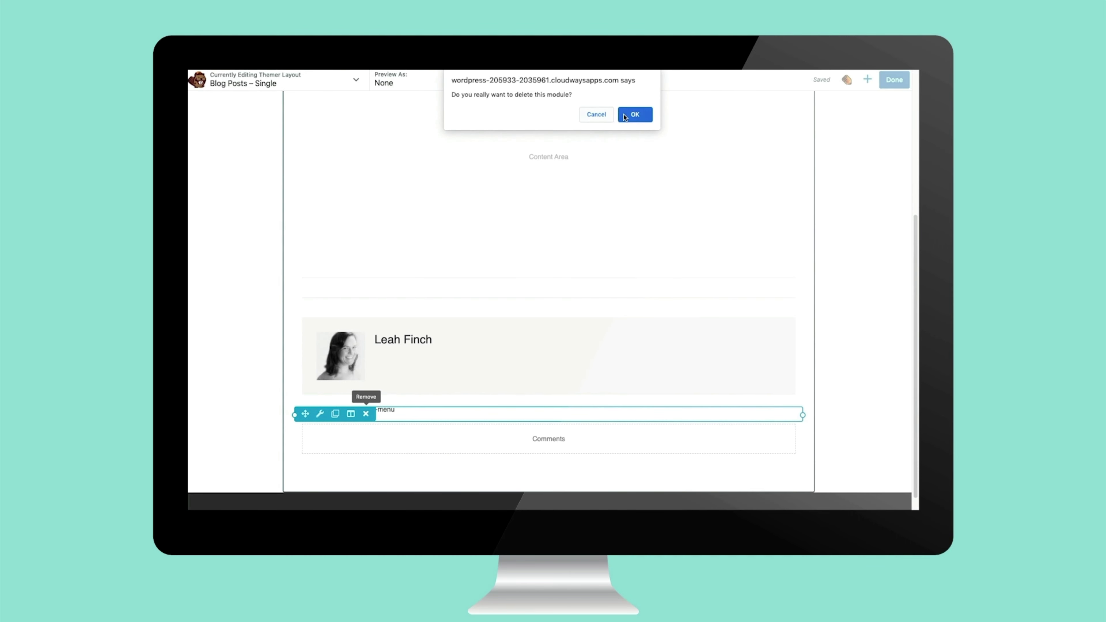
{"action": "left_click", "coordinate": [627, 116]}
{"action": "left_click", "coordinate": [365, 414]}
{"action": "left_click", "coordinate": [627, 114]}
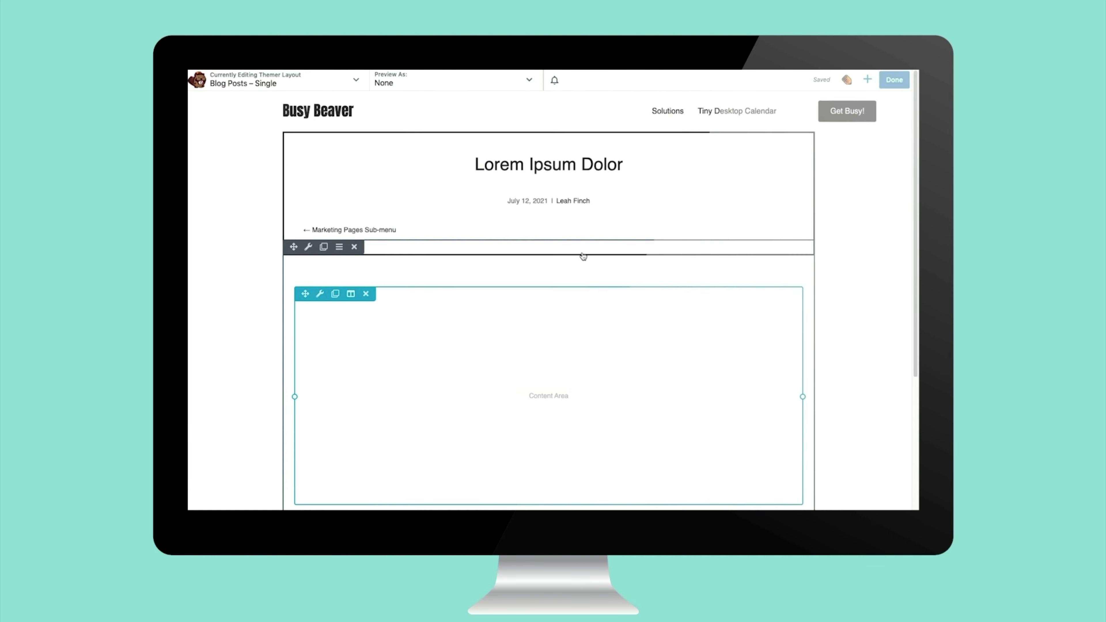
Delete the existing content area module above the author box
{"action": "scroll", "coordinate": [512, 404], "scroll_direction": "down", "scroll_amount": 5}
{"action": "scroll", "coordinate": [493, 348], "scroll_direction": "up", "scroll_amount": 2}
{"action": "left_click", "coordinate": [366, 176]}
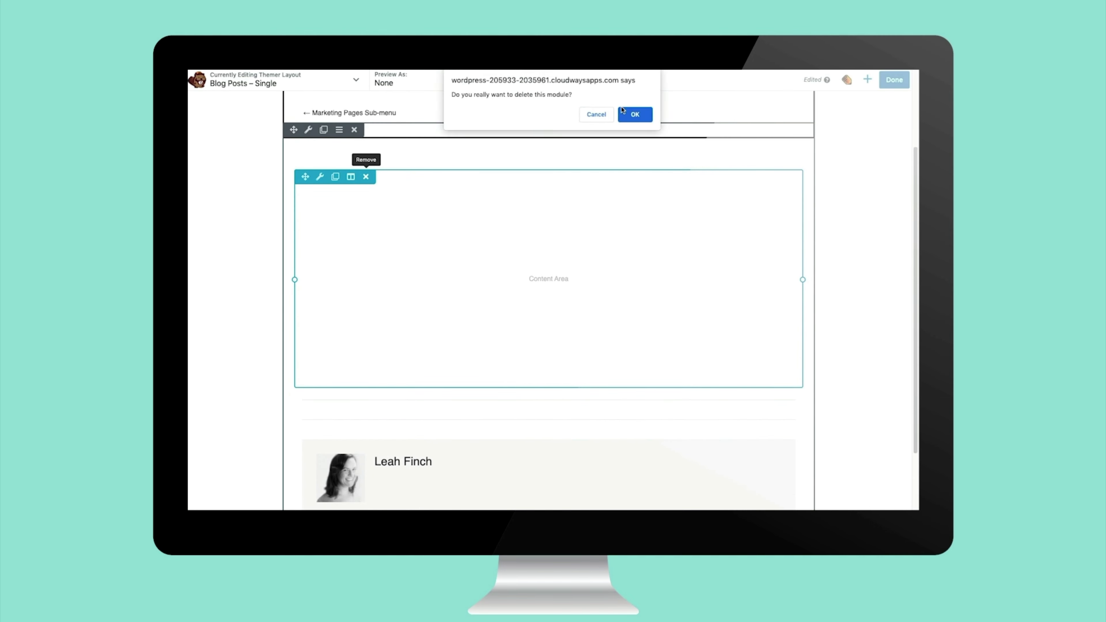
{"action": "left_click", "coordinate": [632, 115]}
Add a new content area module directly below the title row, save its settings and publish the layout
{"action": "left_click", "coordinate": [868, 79]}
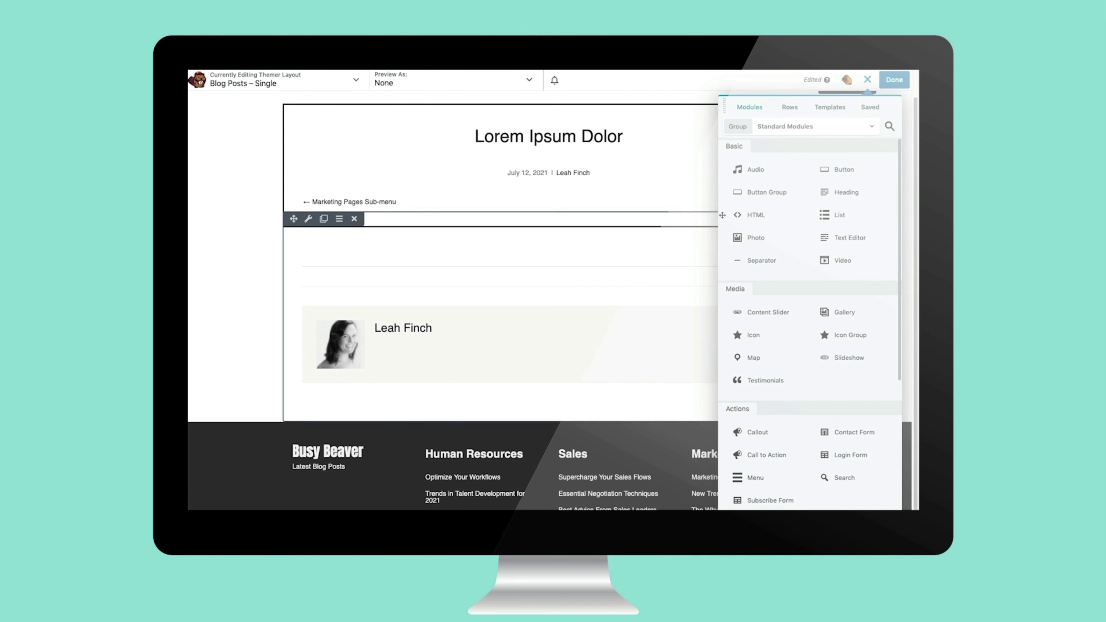
{"action": "left_click_drag", "start_coordinate": [766, 215], "coordinate": [601, 340]}
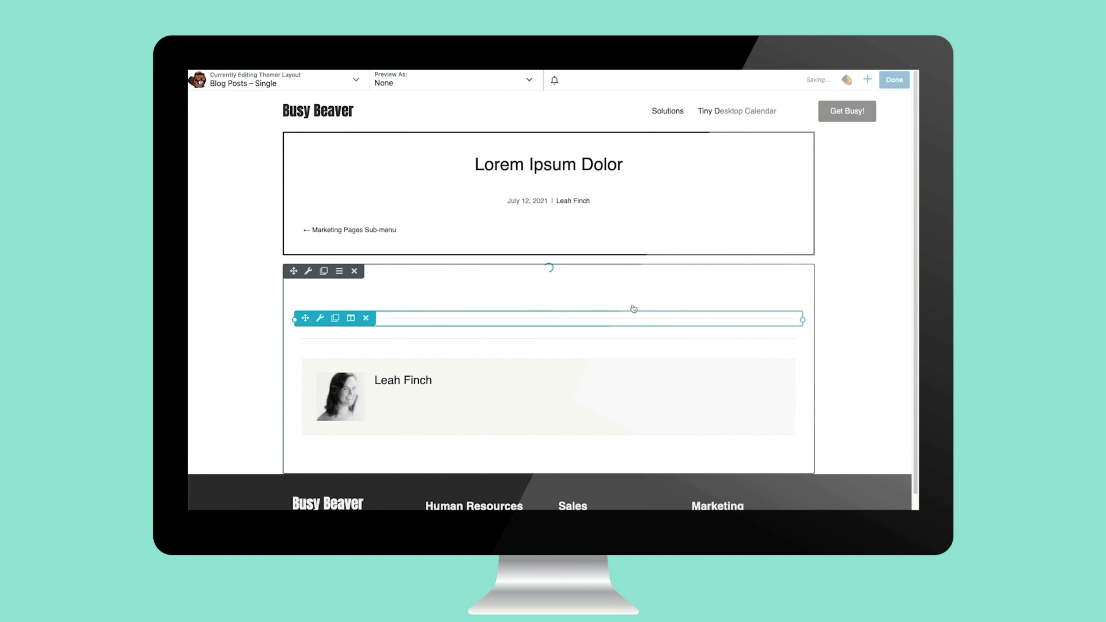
{"action": "left_click_drag", "start_coordinate": [564, 253], "coordinate": [690, 206]}
{"action": "left_click", "coordinate": [663, 425]}
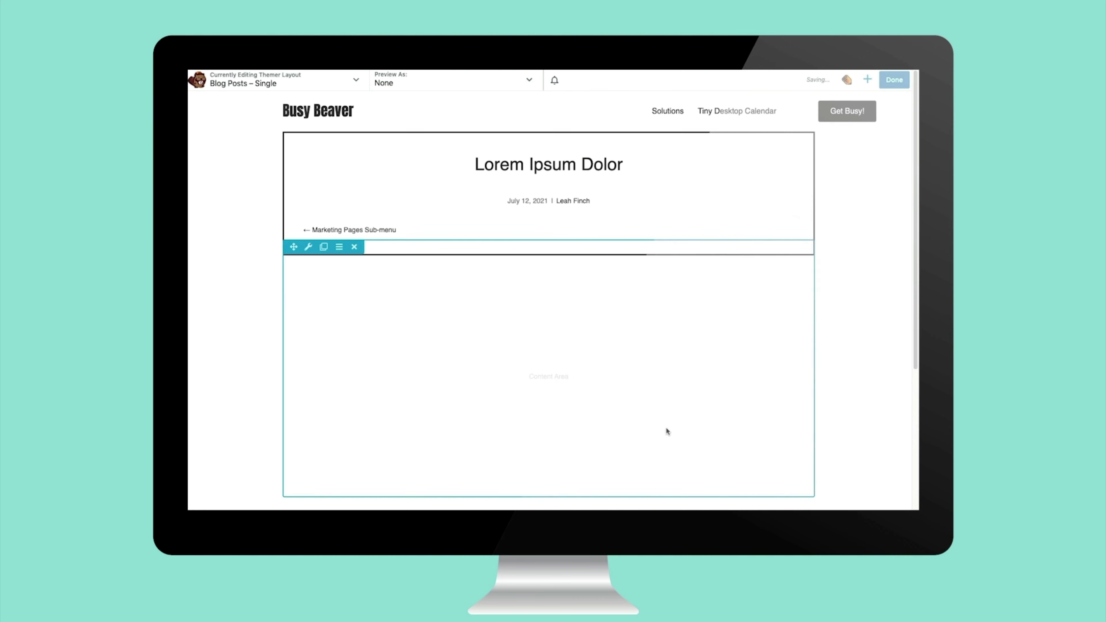
{"action": "left_click", "coordinate": [893, 80]}
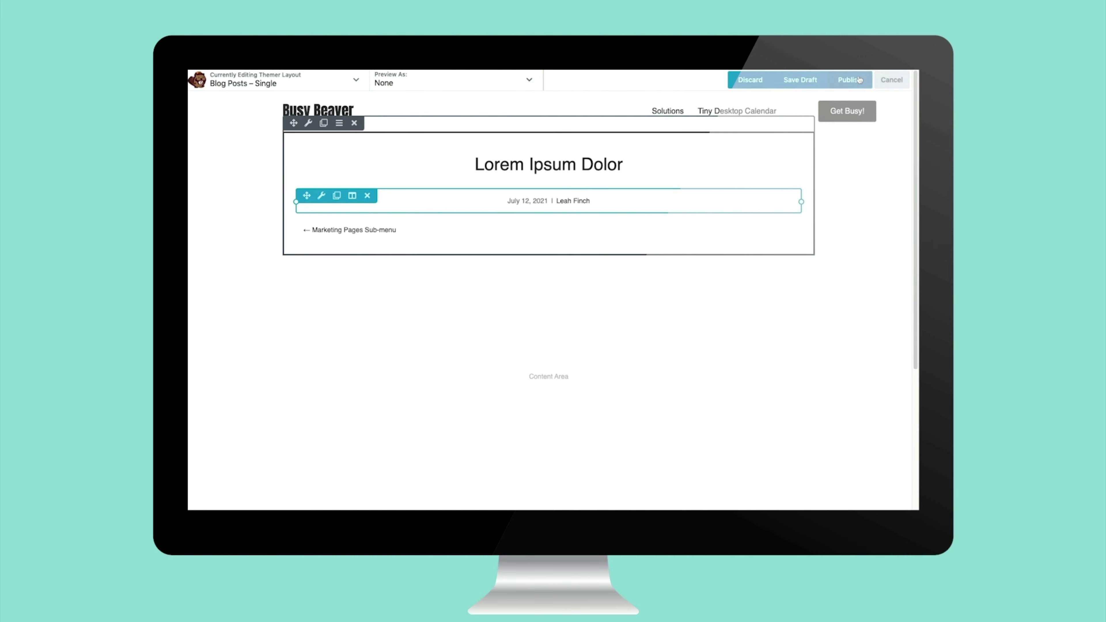
{"action": "left_click", "coordinate": [856, 81]}
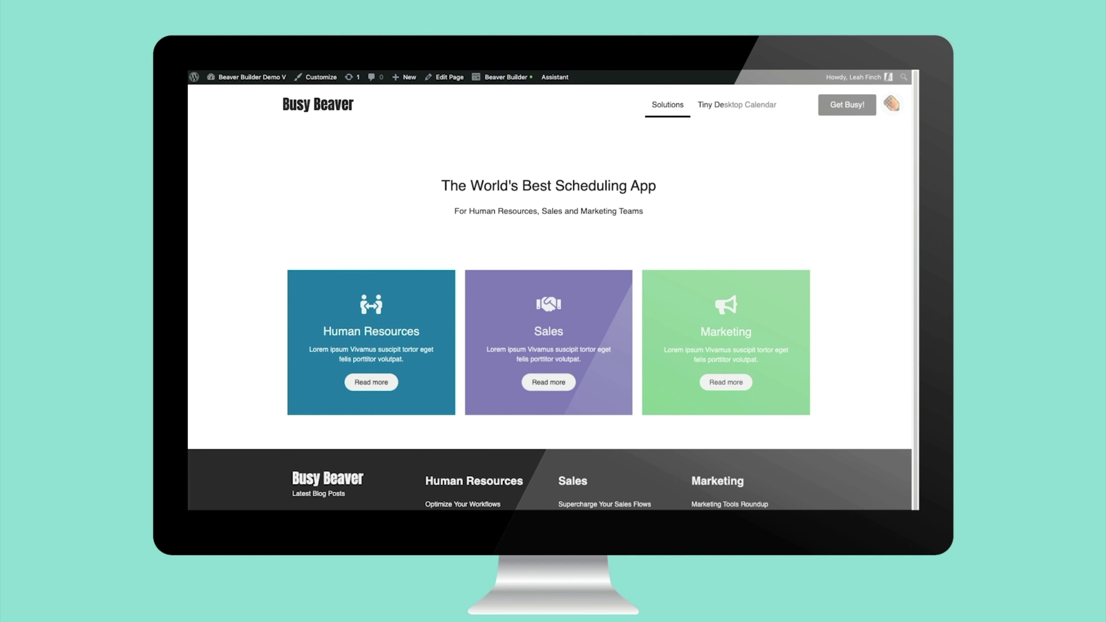
Open the site's Homepage Settings in the Customizer
{"action": "left_click", "coordinate": [318, 78]}
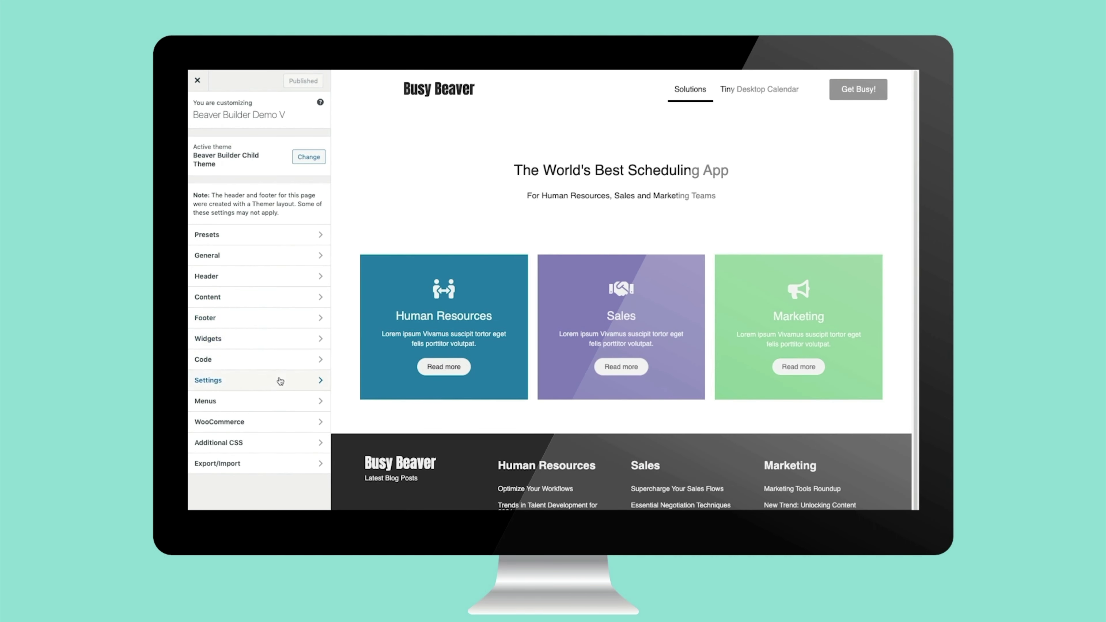
{"action": "left_click", "coordinate": [282, 382]}
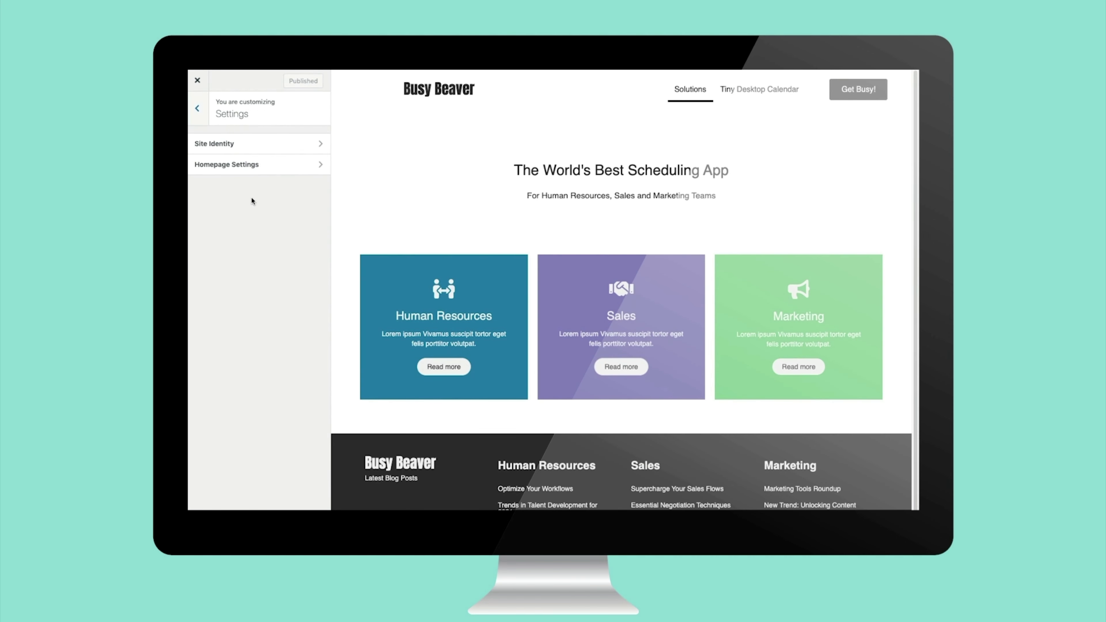
{"action": "left_click", "coordinate": [241, 165]}
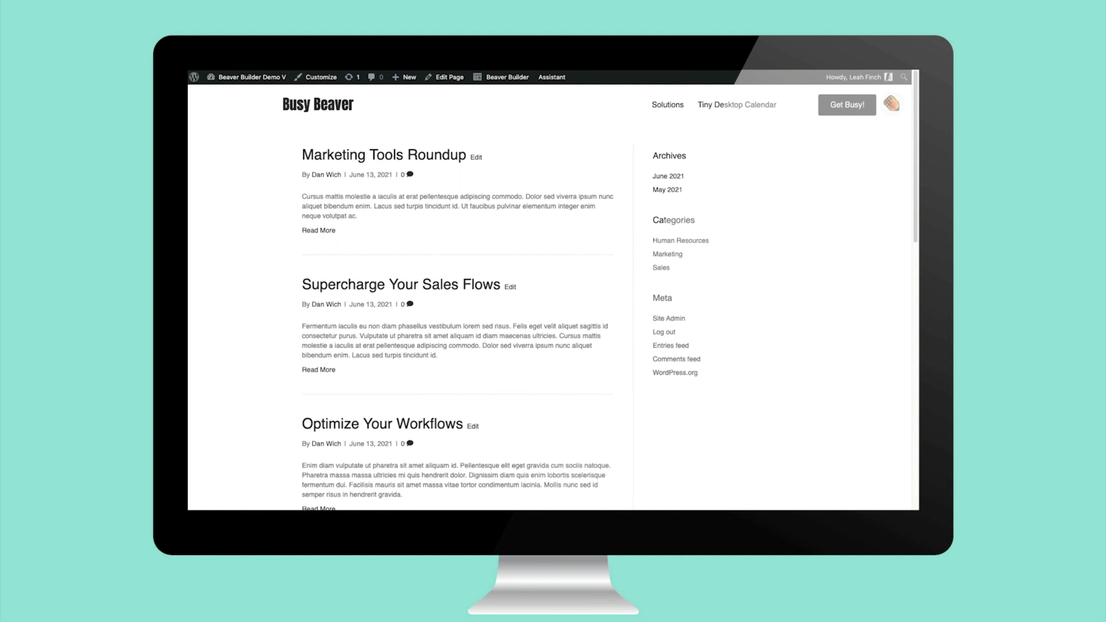
Open the post categories in the dashboard and view the Human Resources category archive on the site
{"action": "left_click", "coordinate": [249, 83]}
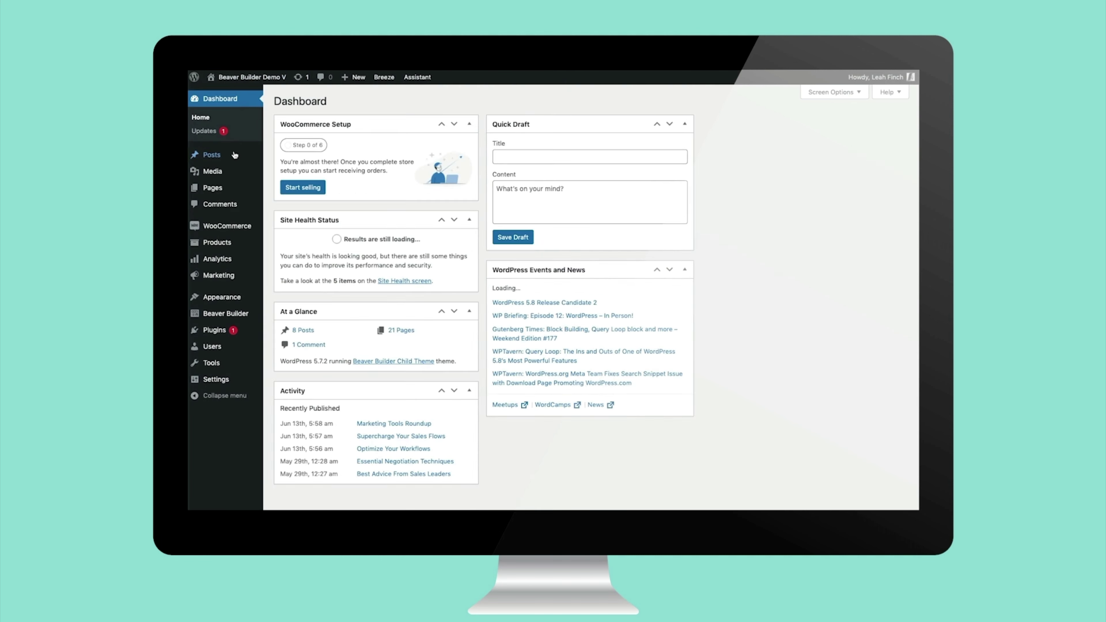
{"action": "left_click", "coordinate": [234, 155]}
{"action": "left_click", "coordinate": [209, 170]}
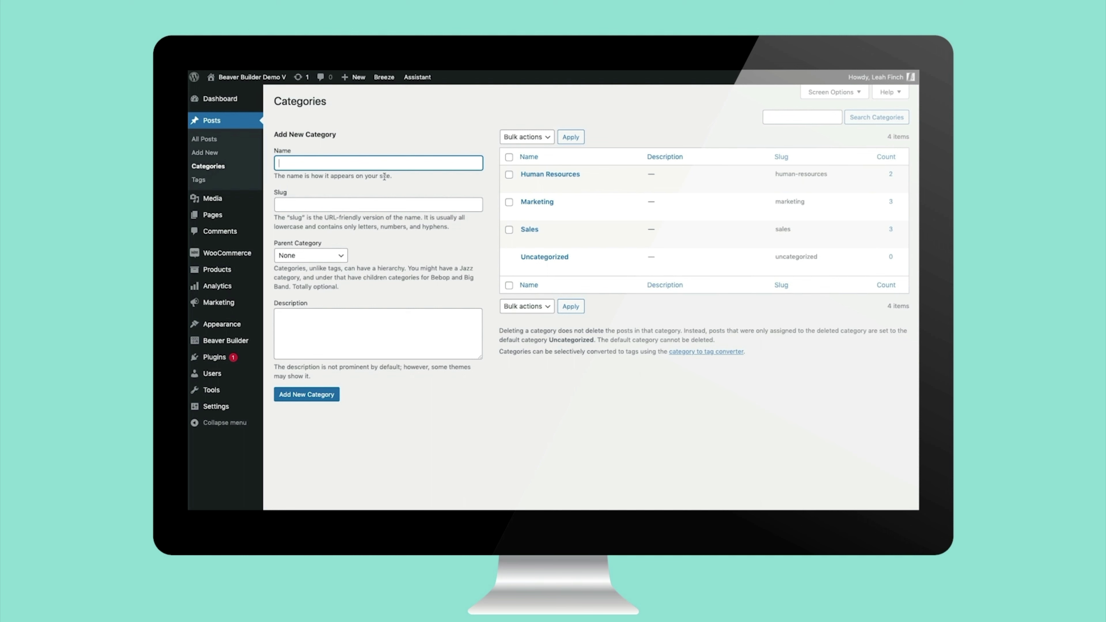
{"action": "left_click", "coordinate": [605, 185]}
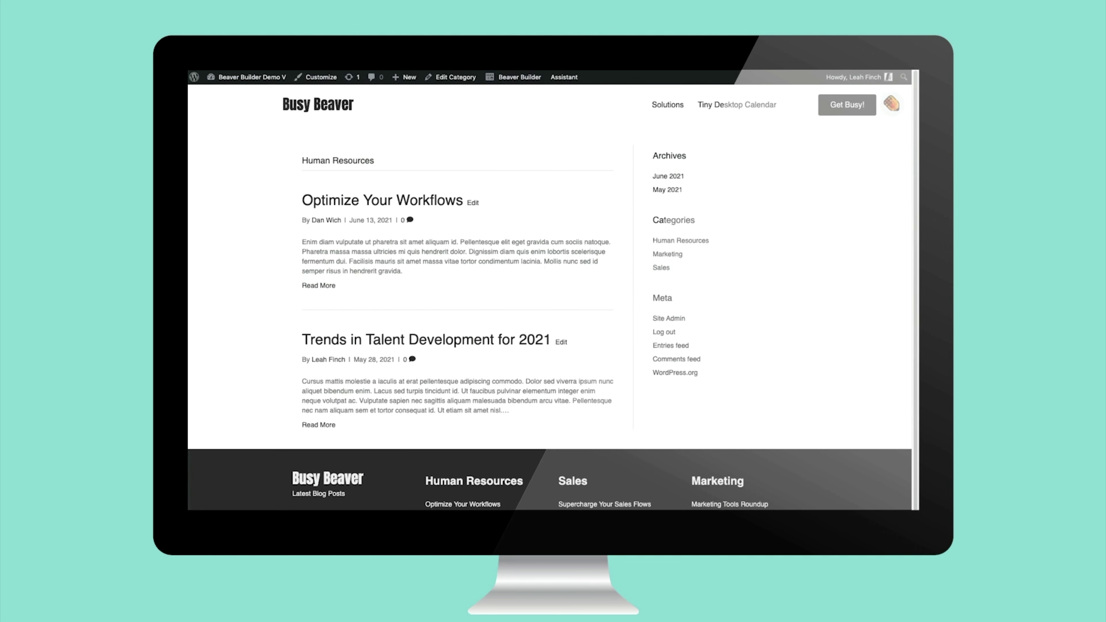
Open the users list in the dashboard and view an author's post archive on the site
{"action": "left_click", "coordinate": [225, 93]}
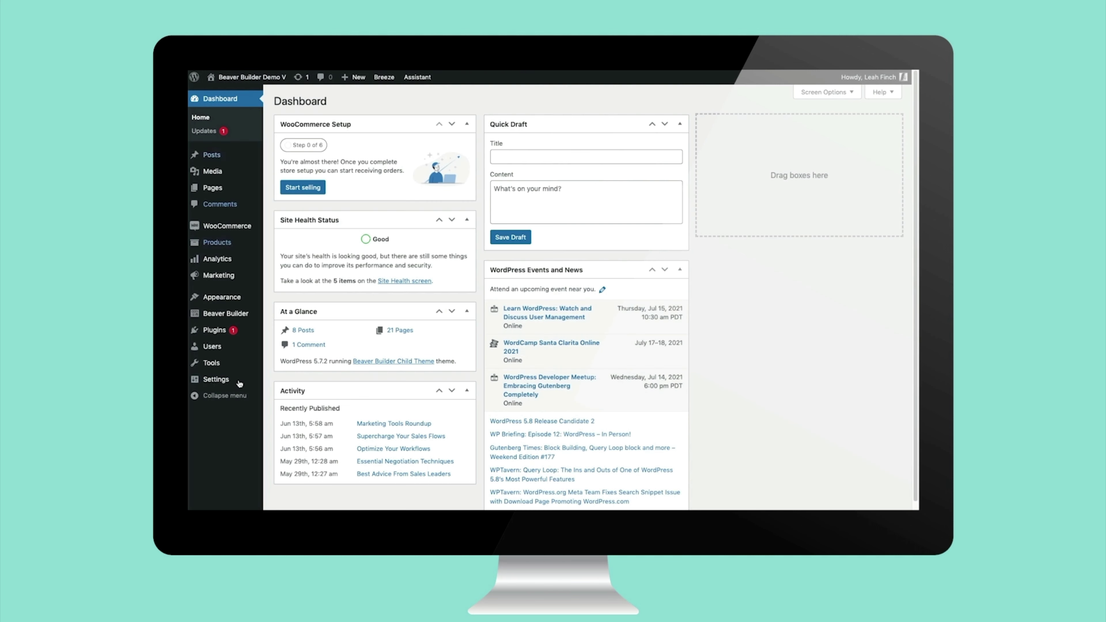
{"action": "left_click", "coordinate": [212, 347]}
{"action": "left_click", "coordinate": [340, 211]}
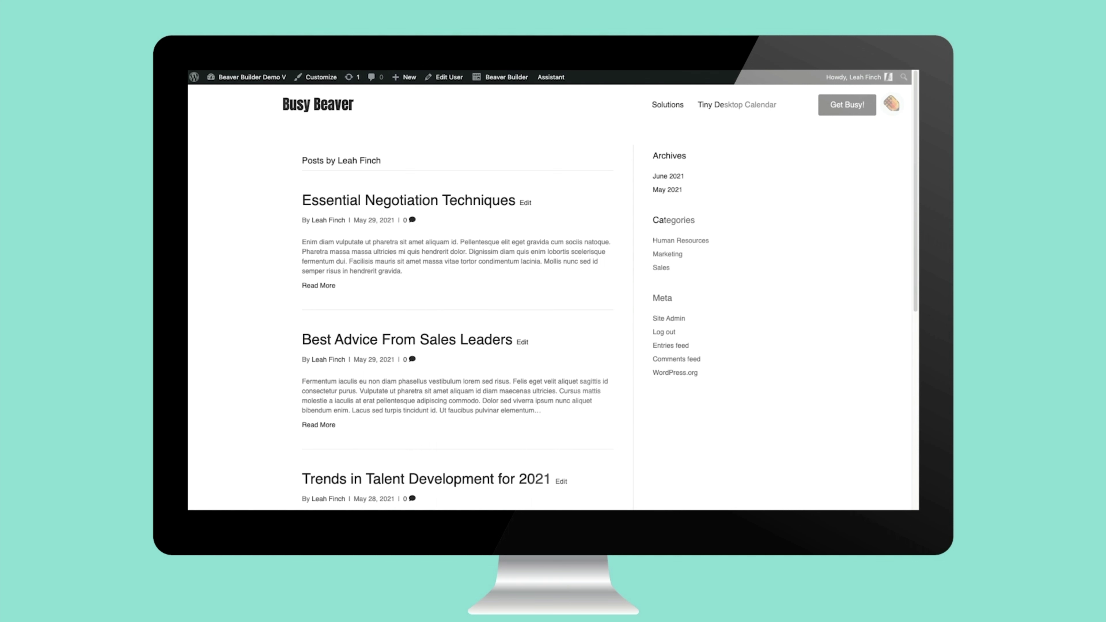
Create a new Themer layout titled Author Archive with the layout type Archive
{"action": "mouse_move", "coordinate": [409, 85]}
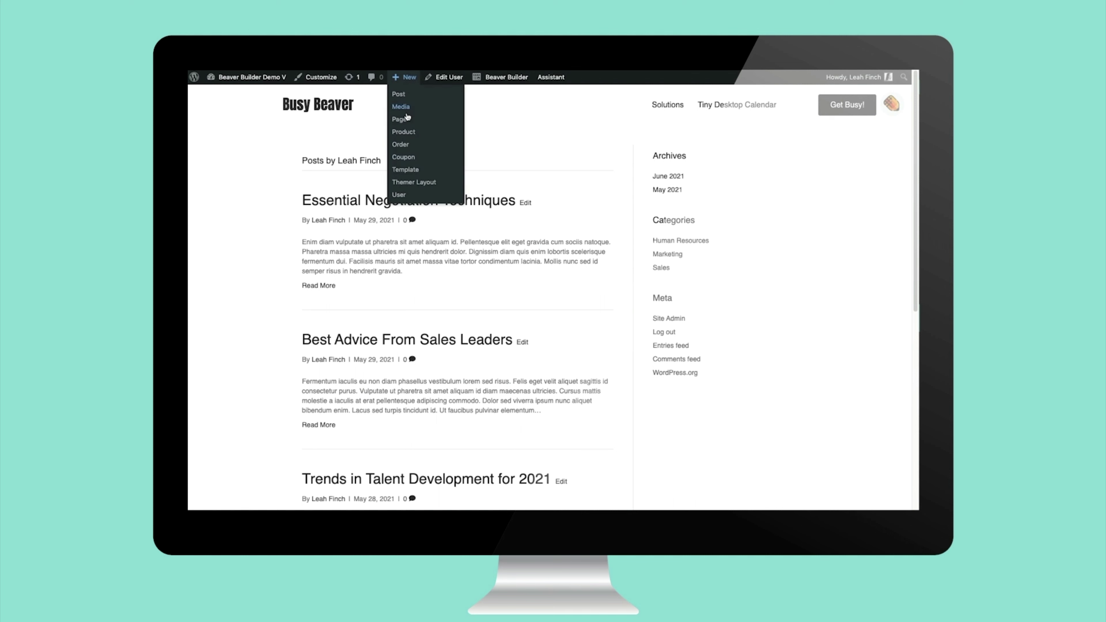
{"action": "left_click", "coordinate": [421, 183]}
{"action": "left_click", "coordinate": [420, 185]}
{"action": "type", "text": "Author Archive"}
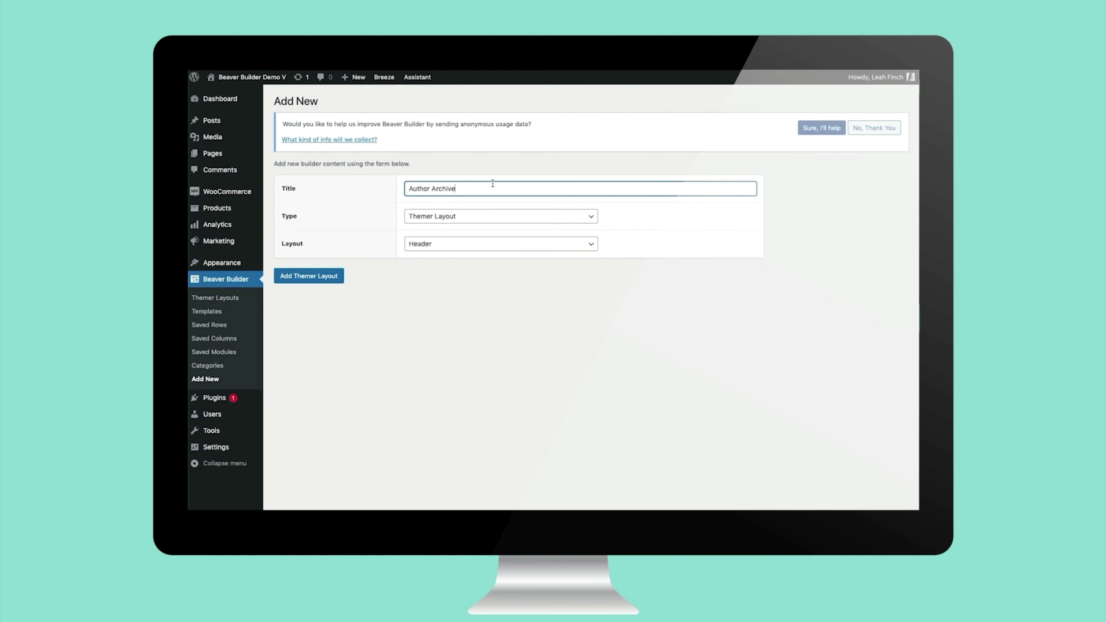
{"action": "left_click", "coordinate": [495, 245]}
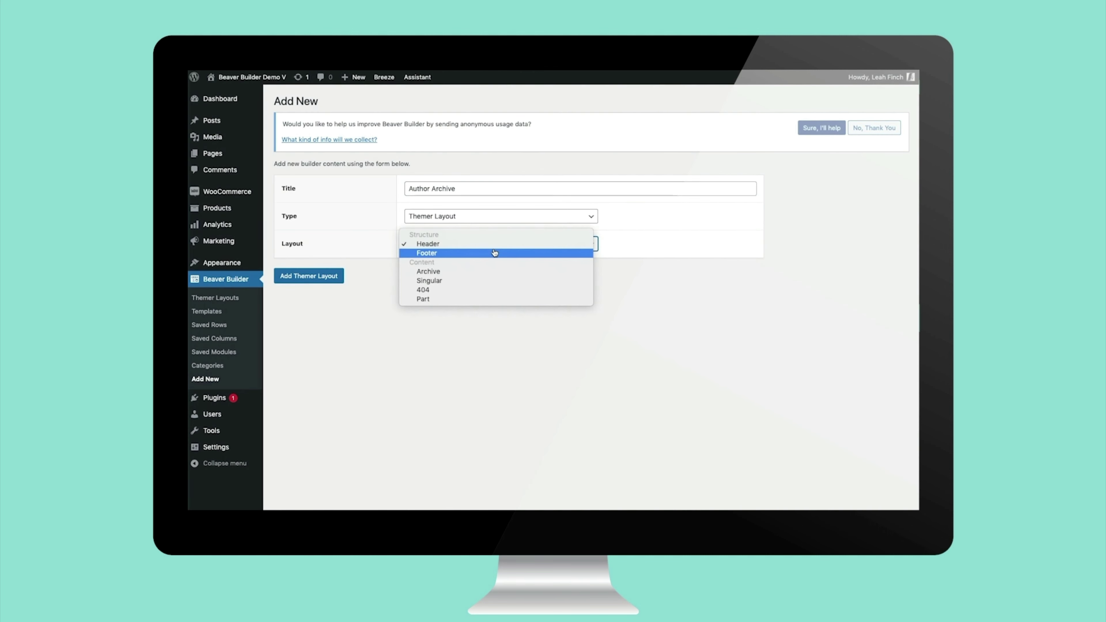
{"action": "left_click", "coordinate": [491, 272]}
{"action": "left_click", "coordinate": [322, 276]}
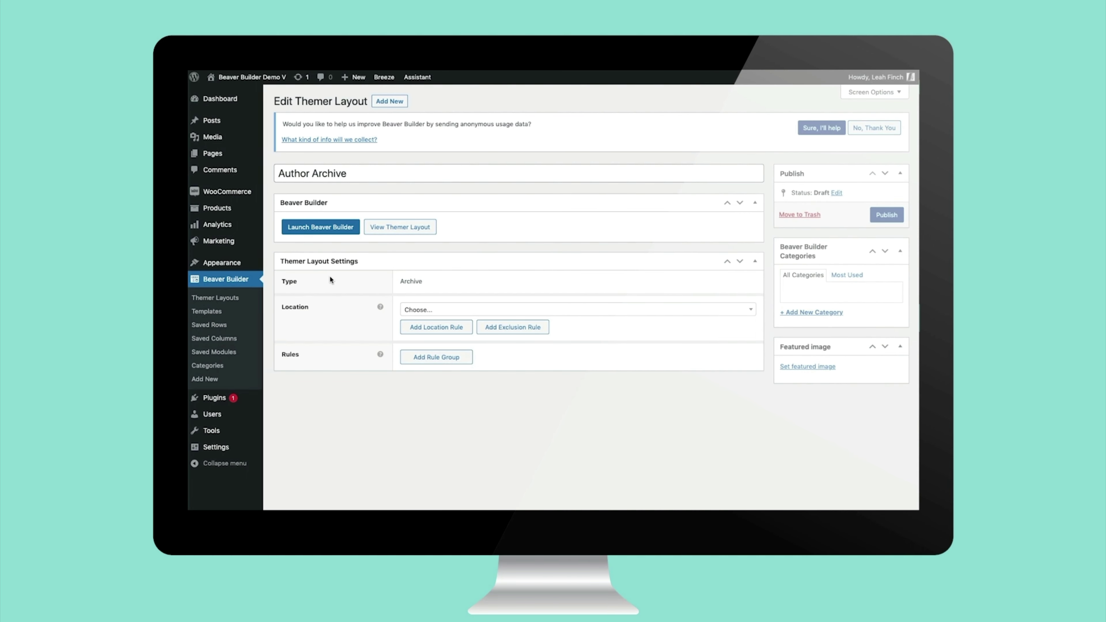
Set the layout's location to Author Archives and publish it
{"action": "left_click", "coordinate": [418, 310]}
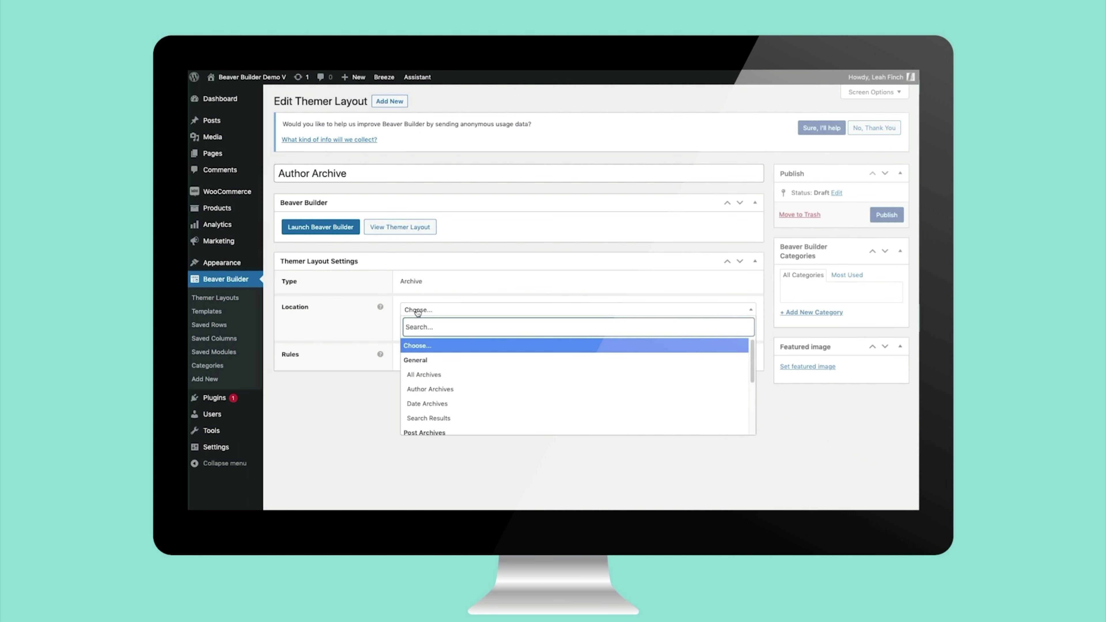
{"action": "left_click", "coordinate": [422, 392]}
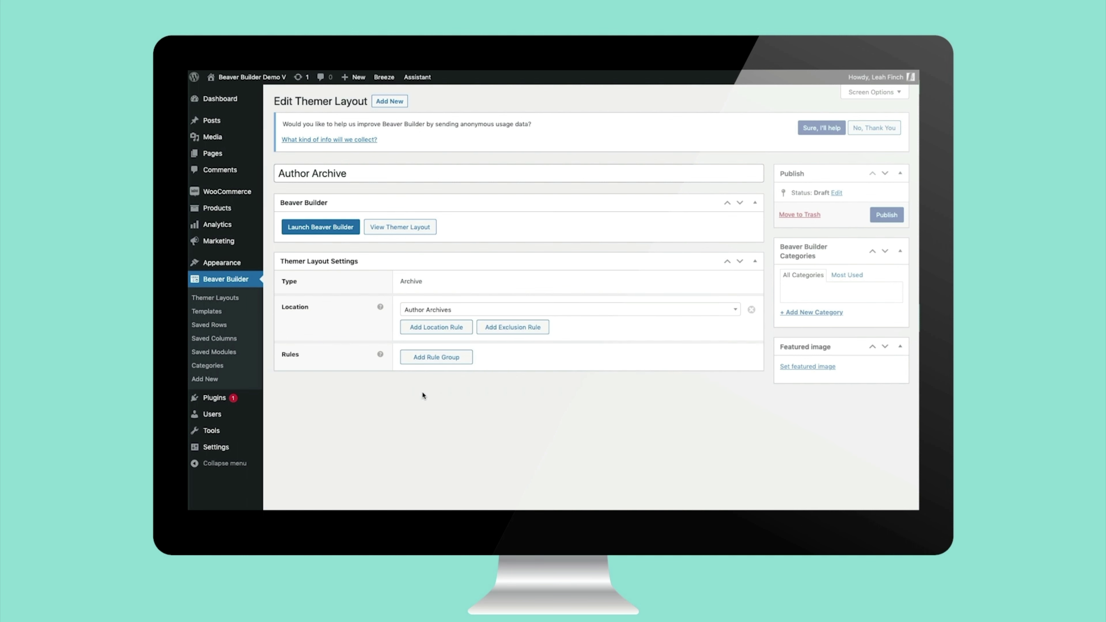
{"action": "left_click", "coordinate": [884, 215]}
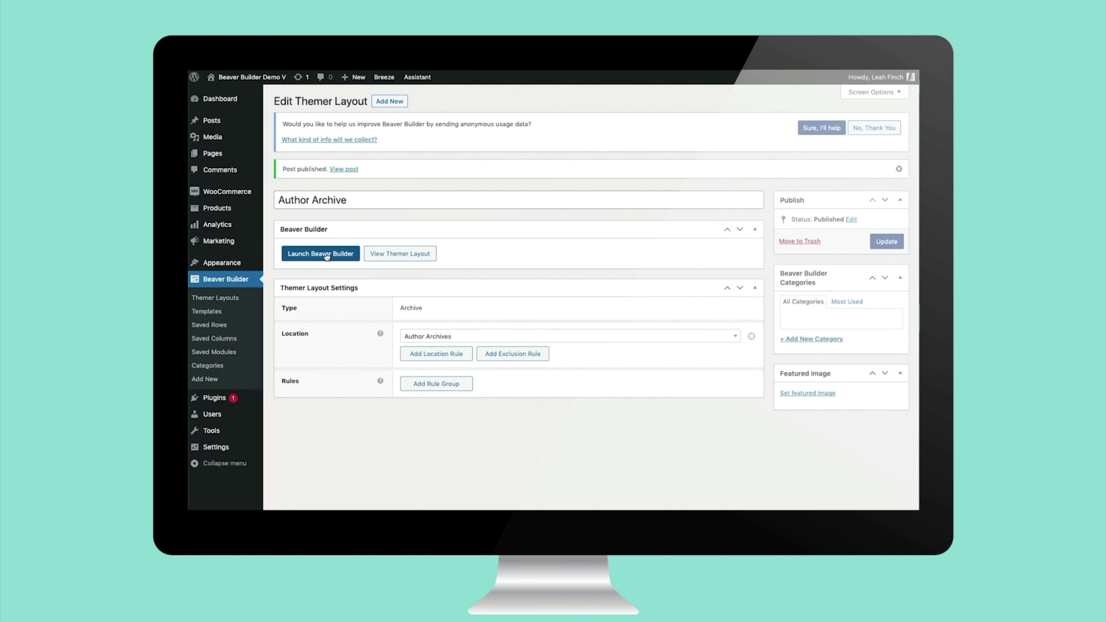
Launch the builder for the Author Archive layout and delete the row with the Posts title
{"action": "left_click", "coordinate": [327, 256]}
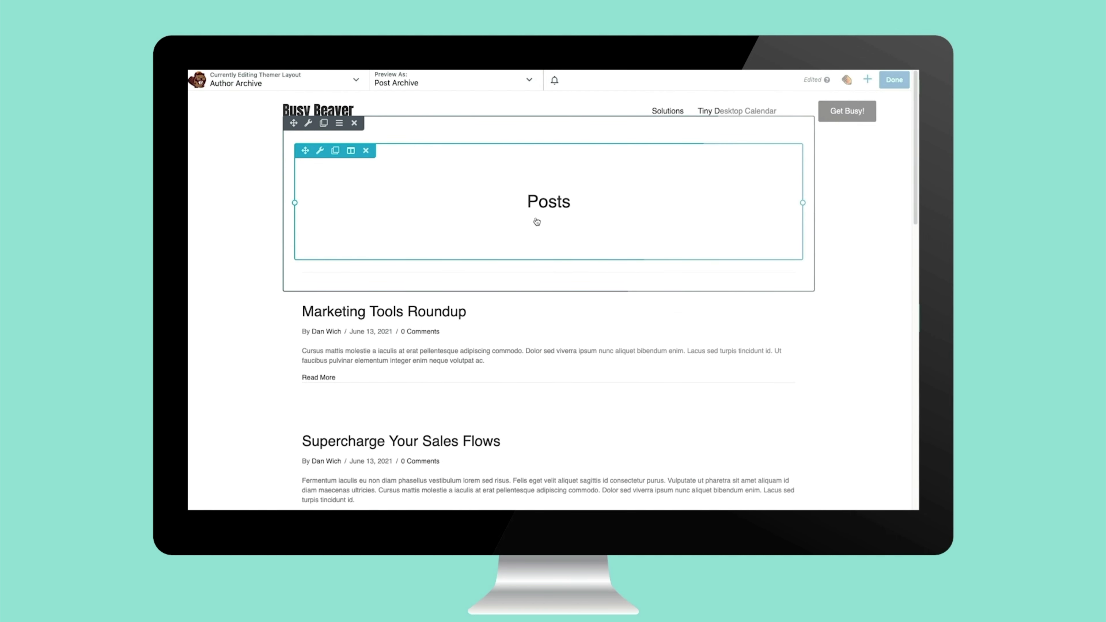
{"action": "left_click", "coordinate": [354, 123]}
{"action": "left_click", "coordinate": [634, 105]}
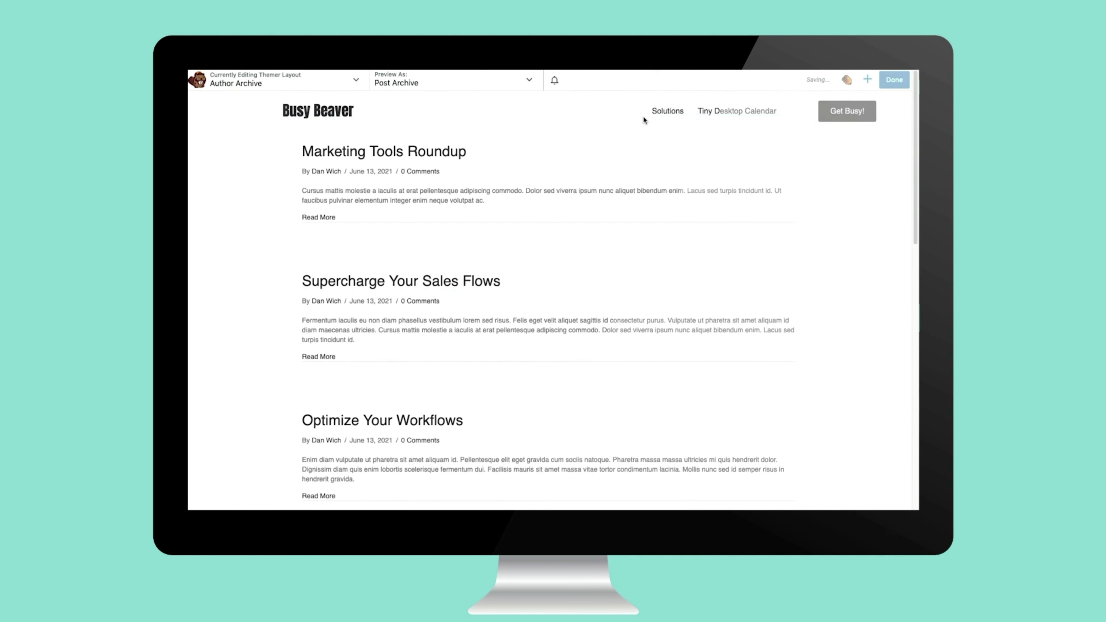
Add a Heading module in a new row above the posts and connect its text to Author Name, type Display Name, without a link
{"action": "left_click", "coordinate": [868, 79]}
{"action": "left_click_drag", "start_coordinate": [846, 192], "coordinate": [584, 130]}
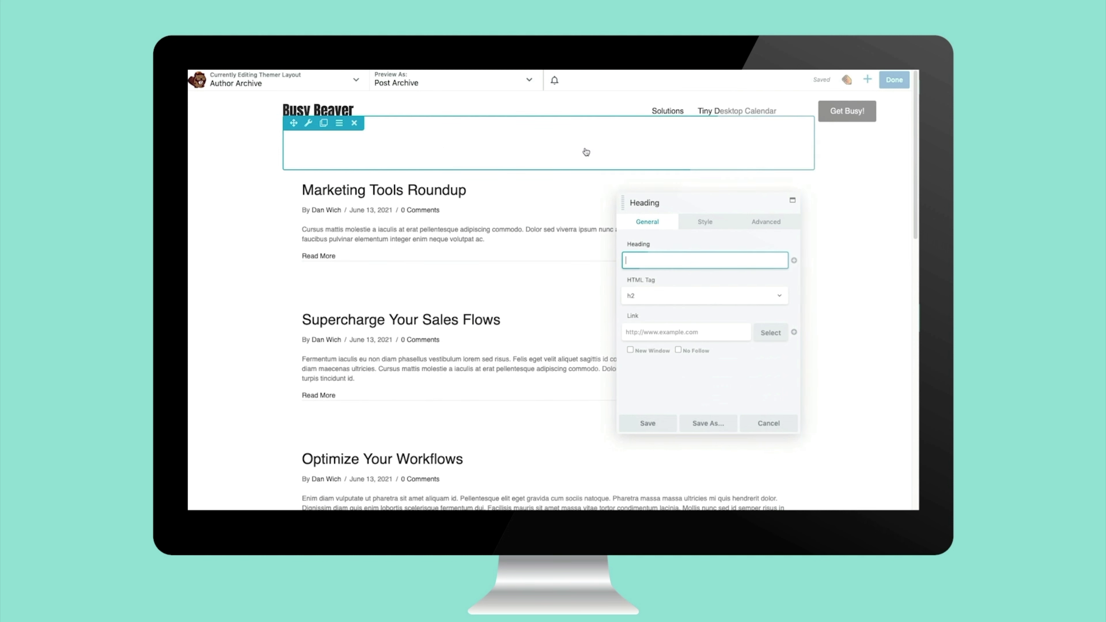
{"action": "left_click", "coordinate": [793, 262]}
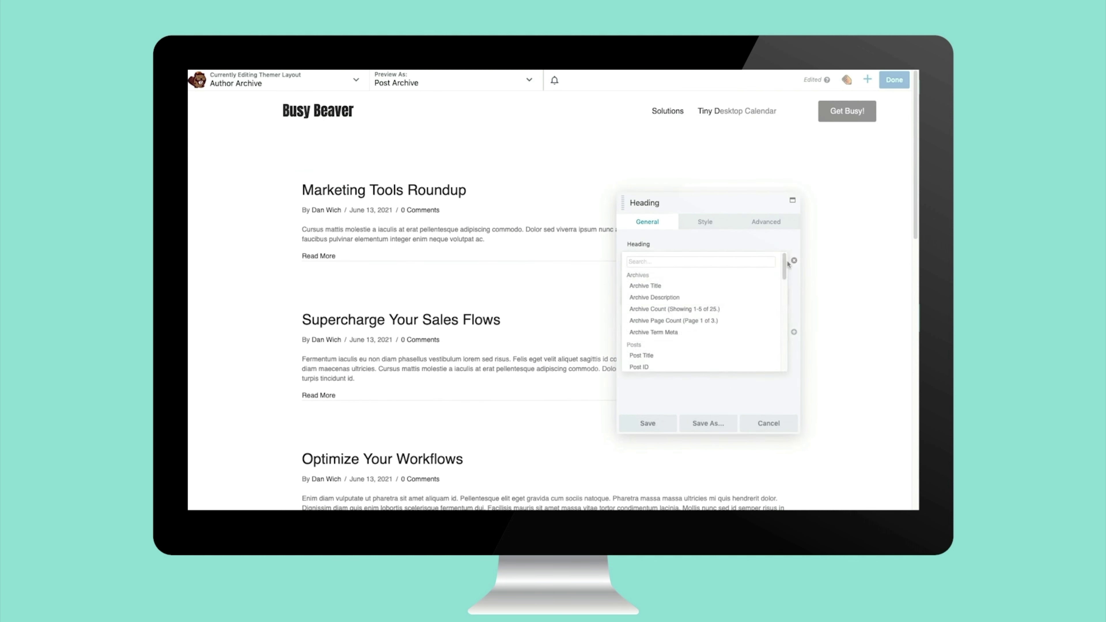
{"action": "mouse_move", "coordinate": [664, 318]}
{"action": "scroll", "coordinate": [664, 318], "scroll_direction": "down", "scroll_amount": 5}
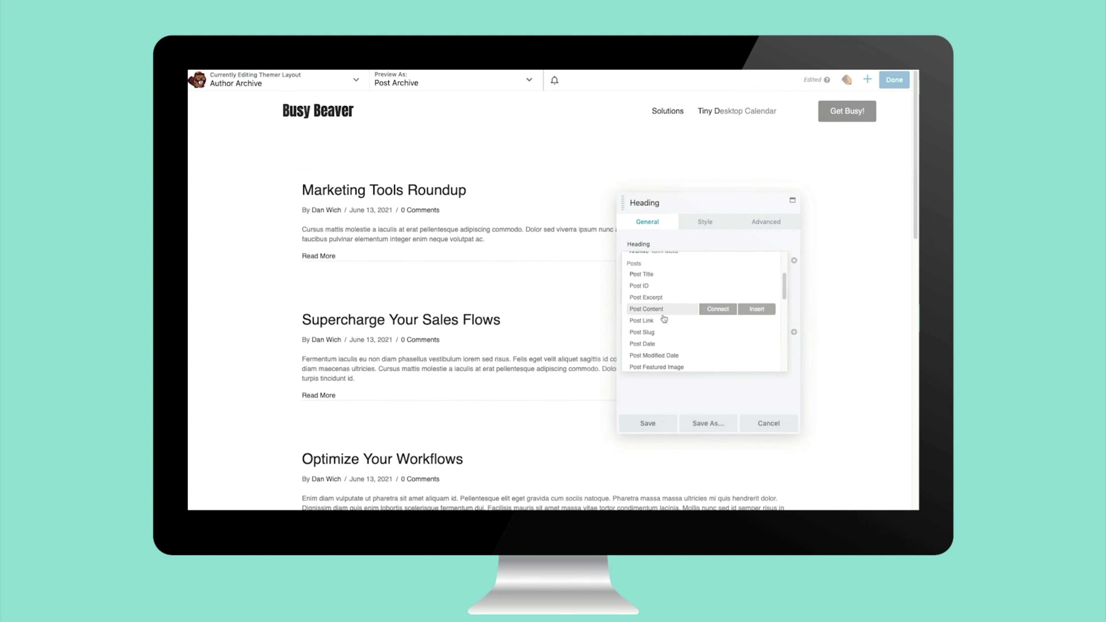
{"action": "scroll", "coordinate": [664, 319], "scroll_direction": "down", "scroll_amount": 5}
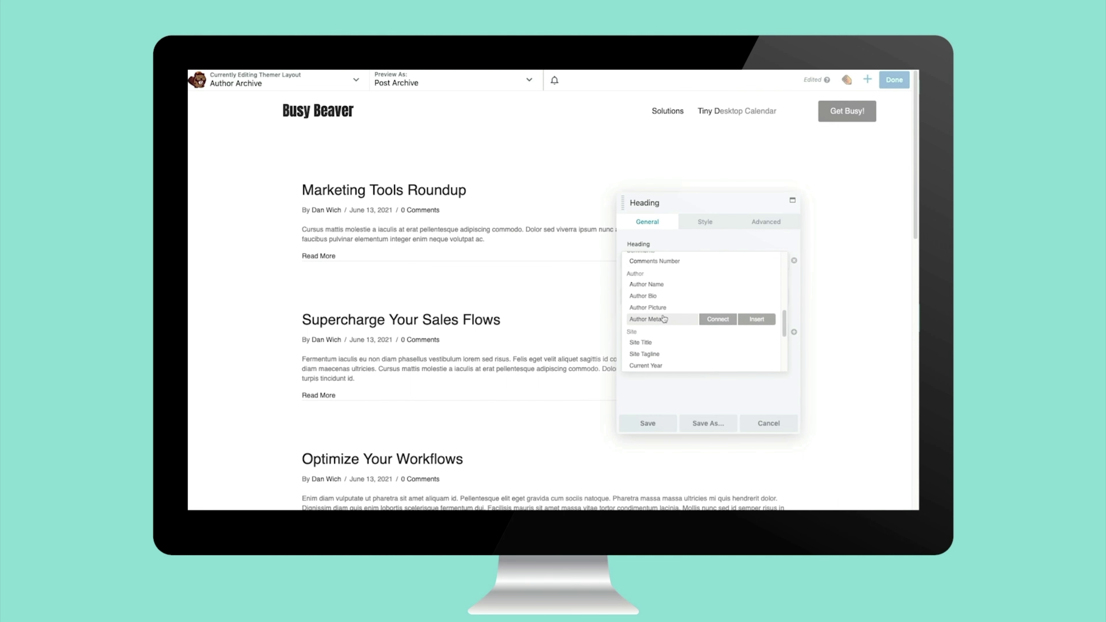
{"action": "left_click", "coordinate": [652, 286]}
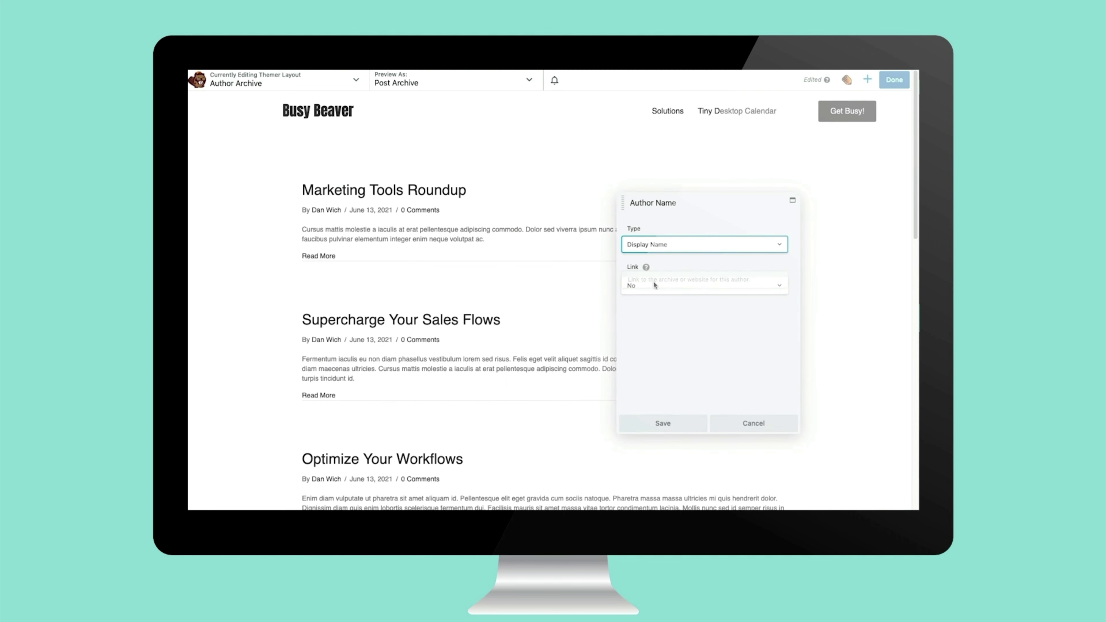
{"action": "left_click", "coordinate": [685, 429]}
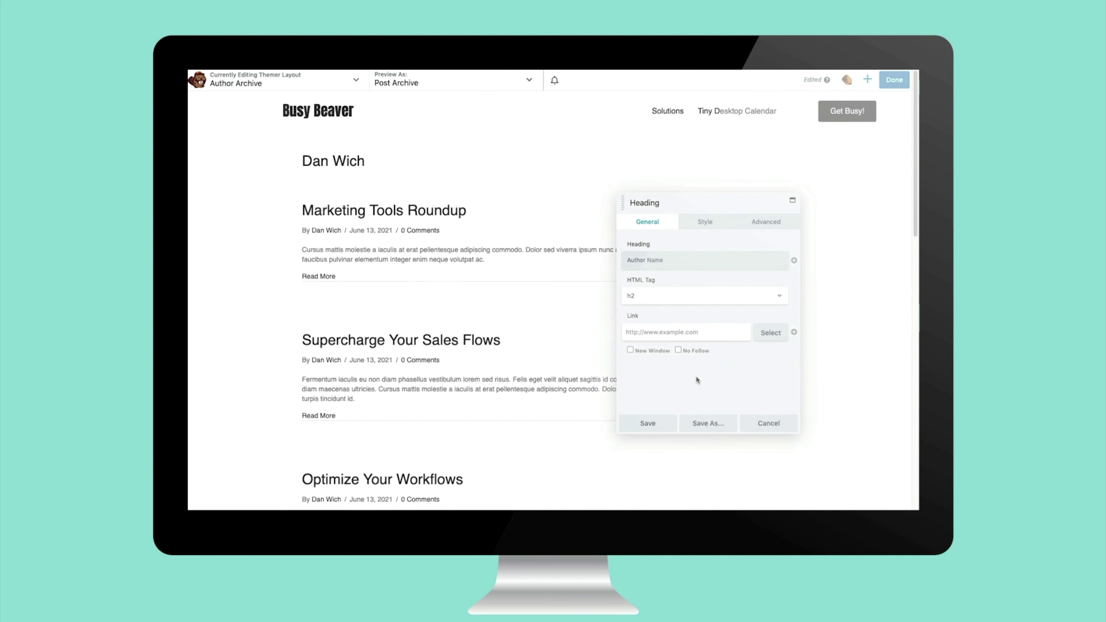
Set the author name heading's text color to #f2f2f2
{"action": "left_click", "coordinate": [700, 225]}
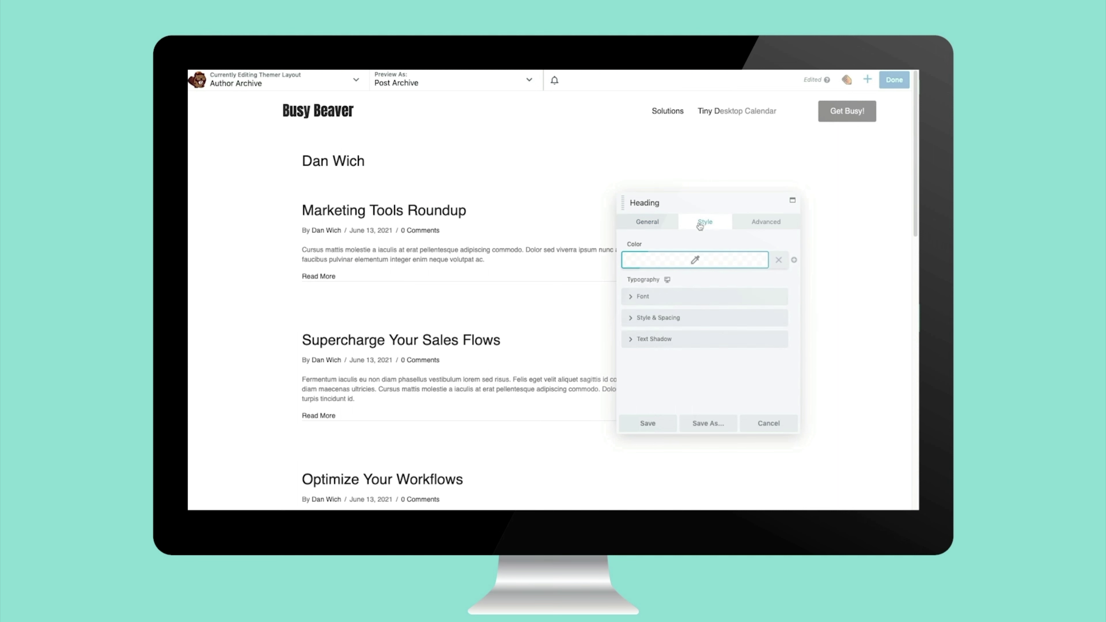
{"action": "left_click", "coordinate": [706, 262]}
{"action": "left_click_drag", "start_coordinate": [649, 277], "coordinate": [624, 271]}
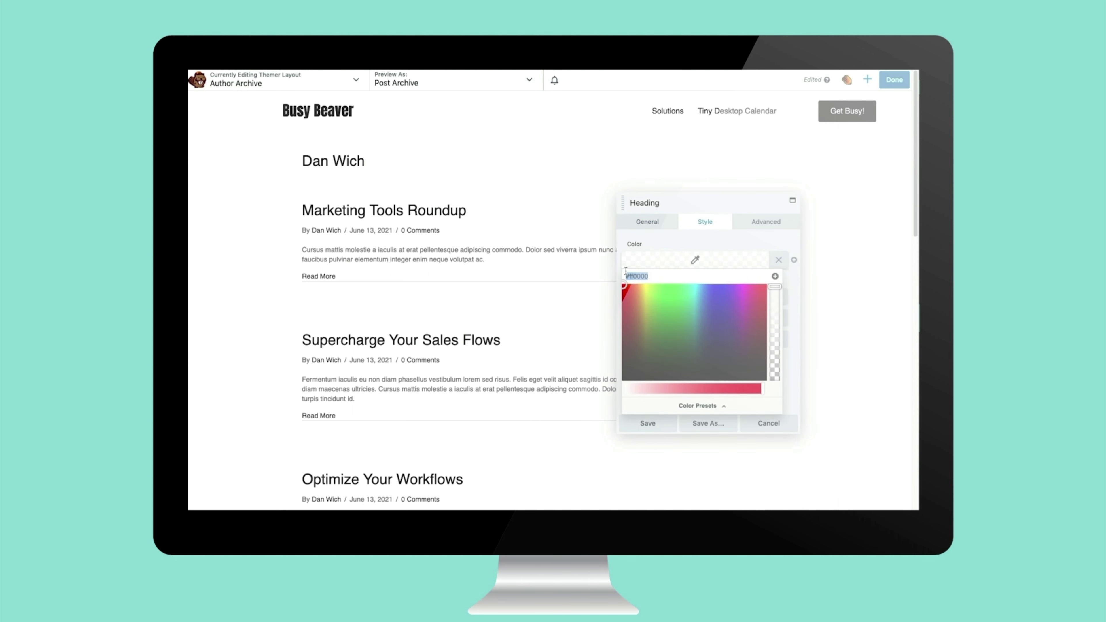
{"action": "type", "text": "f2f2f2"}
{"action": "mouse_move", "coordinate": [308, 125]}
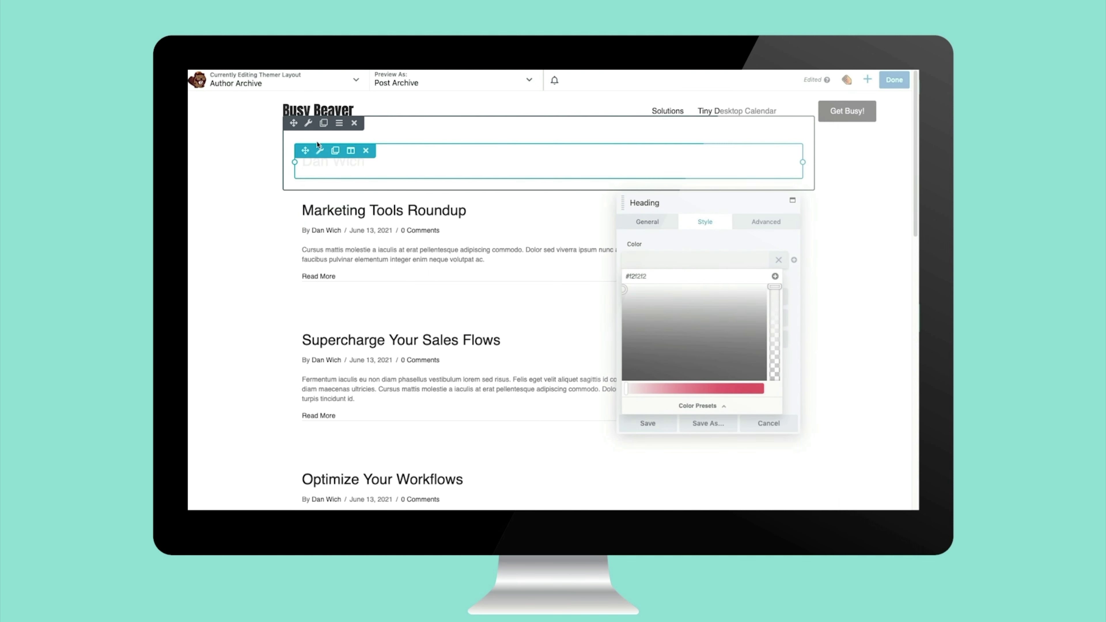